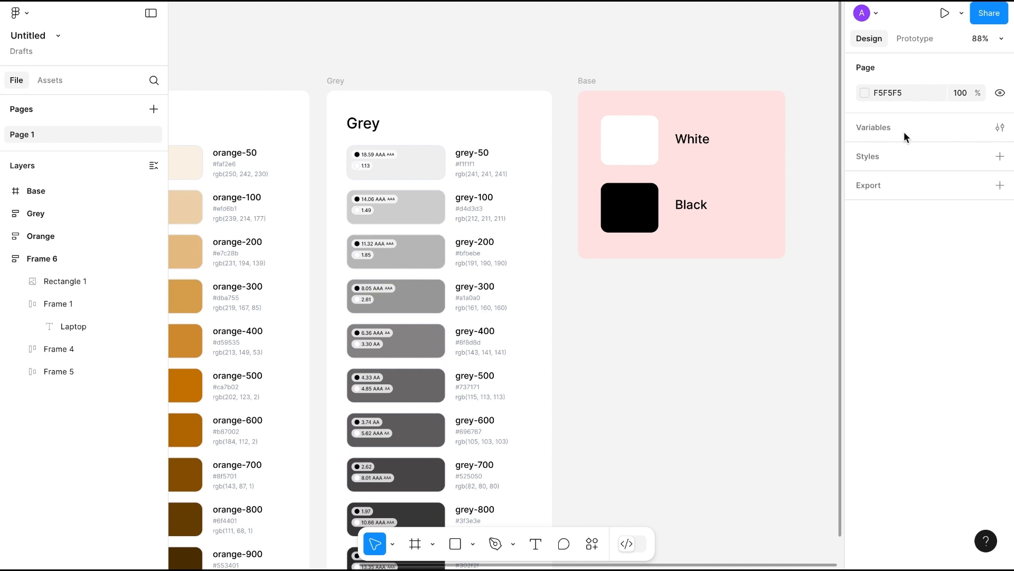
# - Open the local variables window, move it over the canvas and create a first color variable
pyautogui.click(1000, 128)
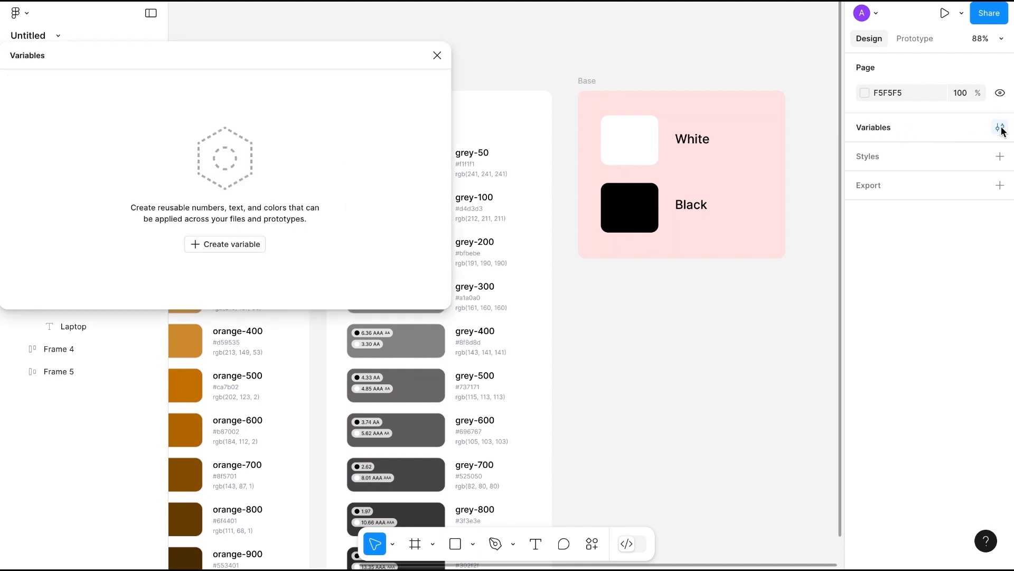
pyautogui.moveTo(348, 66); pyautogui.dragTo(688, 68)
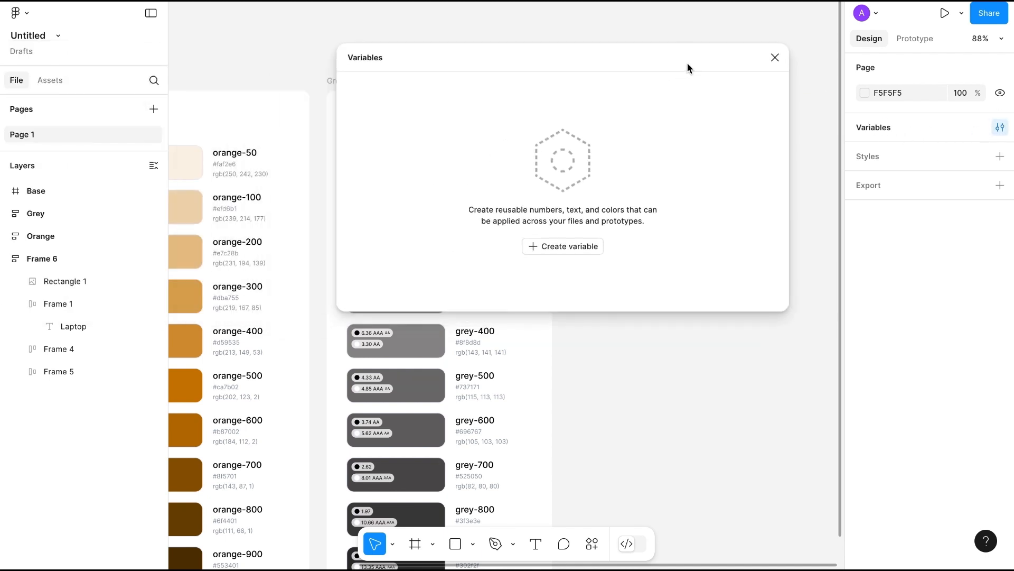
pyautogui.click(578, 246)
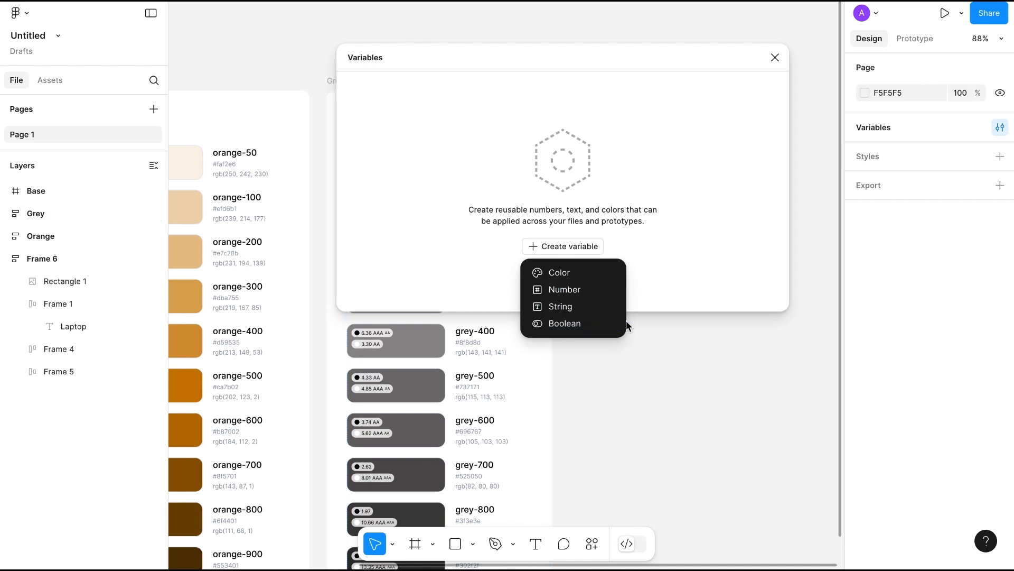
pyautogui.click(553, 274)
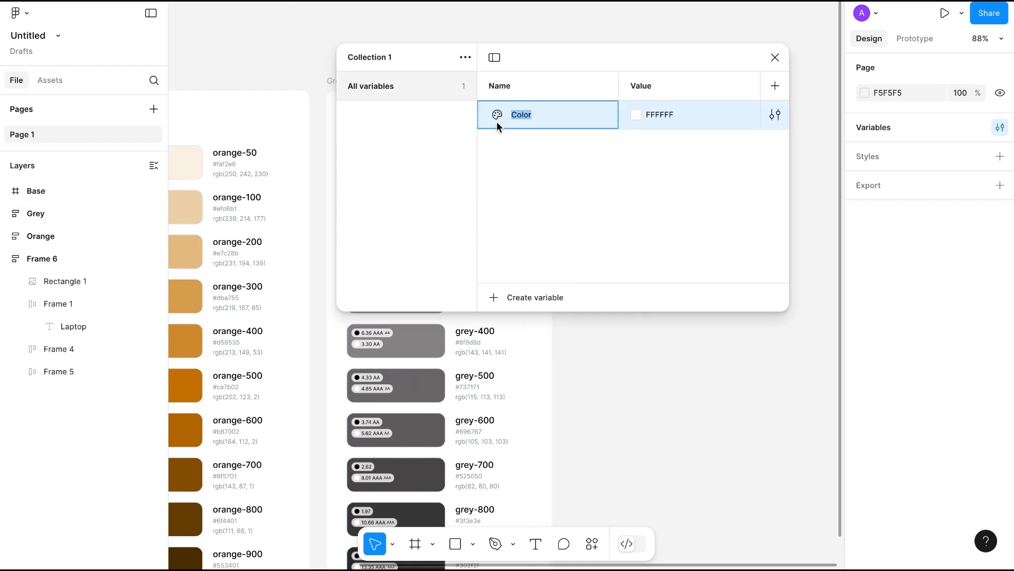
# - Set the new color variable's value to the muted red DA8282
pyautogui.click(636, 115)
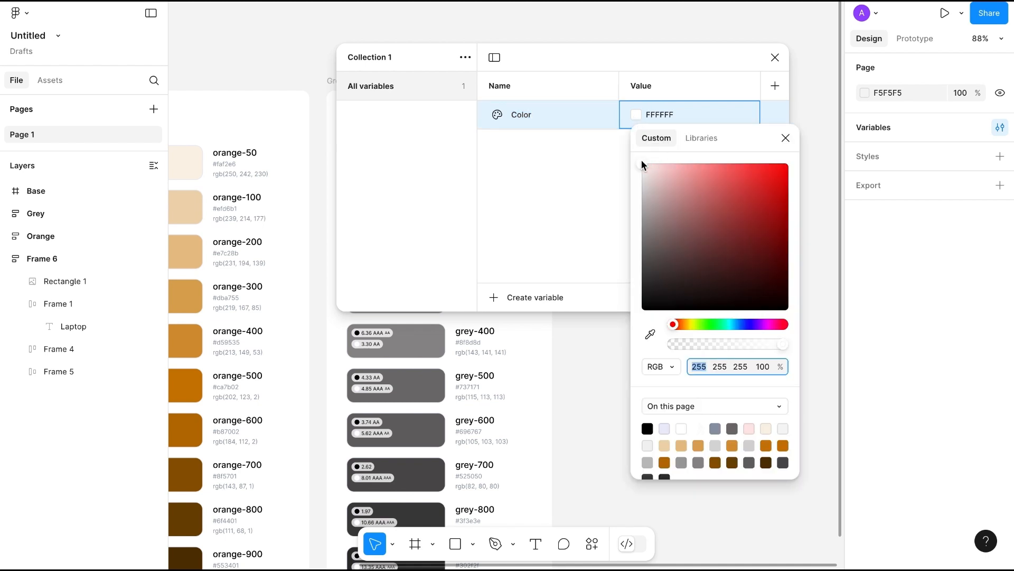
pyautogui.moveTo(644, 166); pyautogui.dragTo(700, 181)
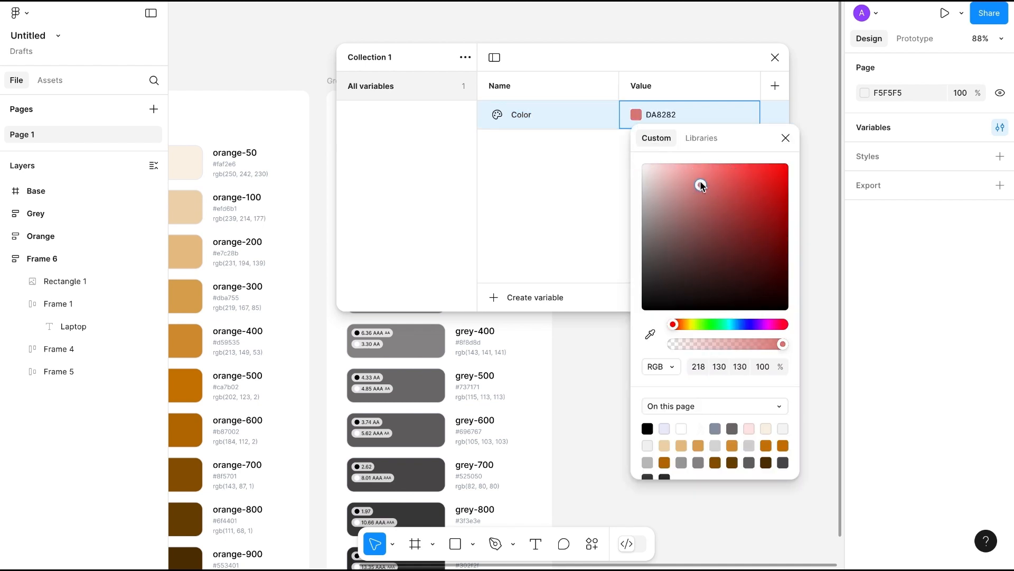
pyautogui.click(785, 138)
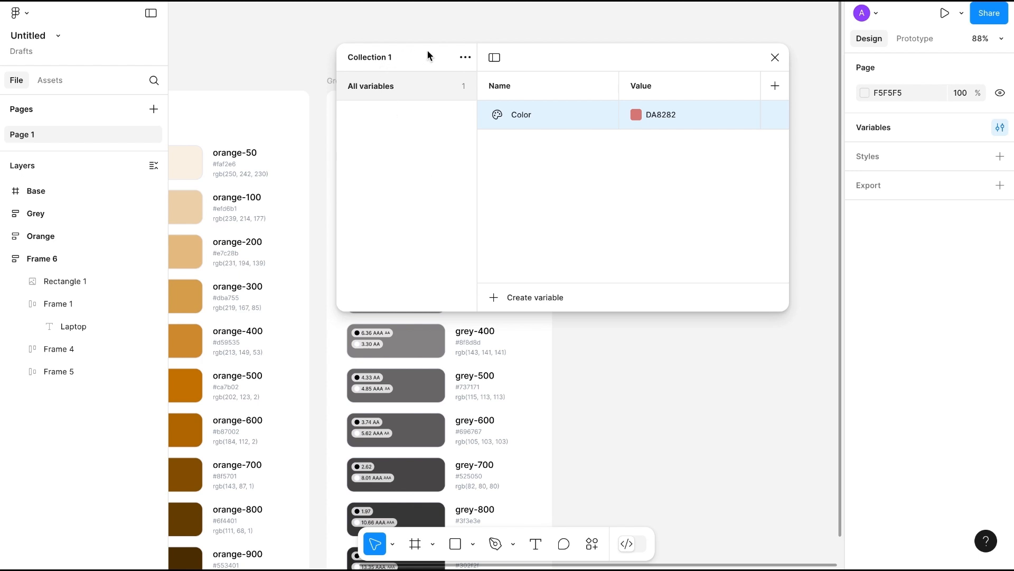
# - Rename the variable collection as Primitive
pyautogui.click(466, 57)
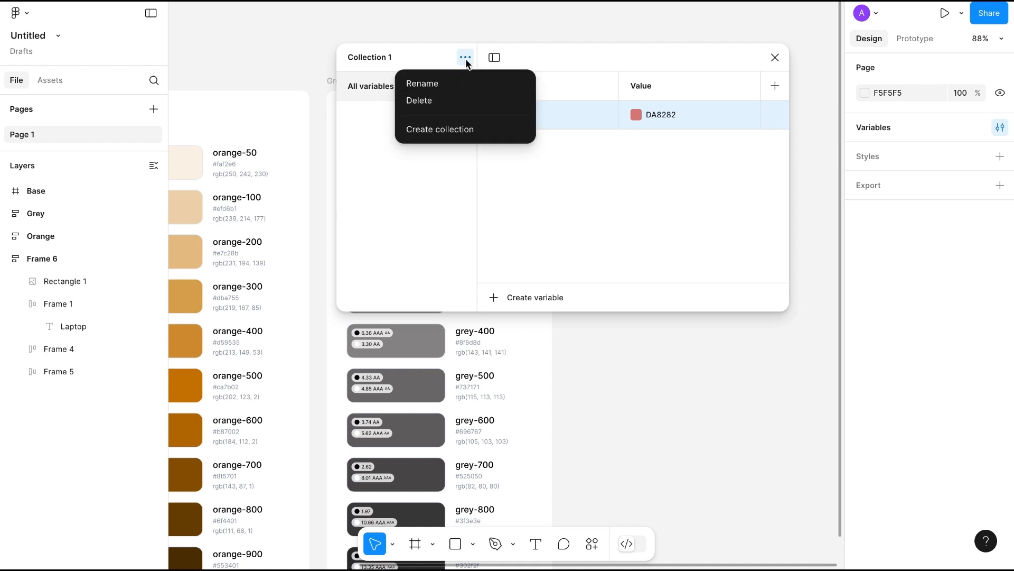
pyautogui.click(424, 84)
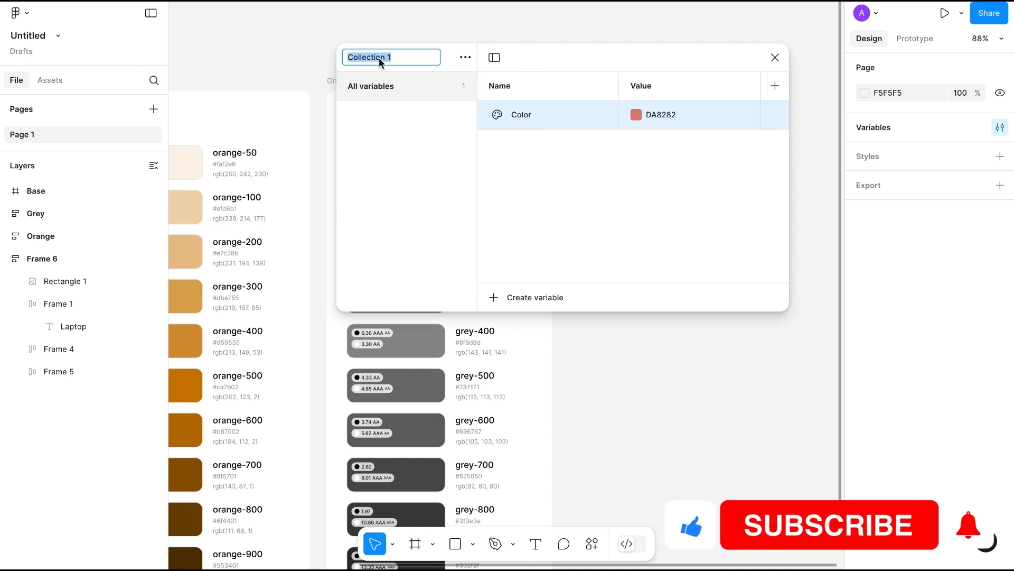
pyautogui.write('Primitive')
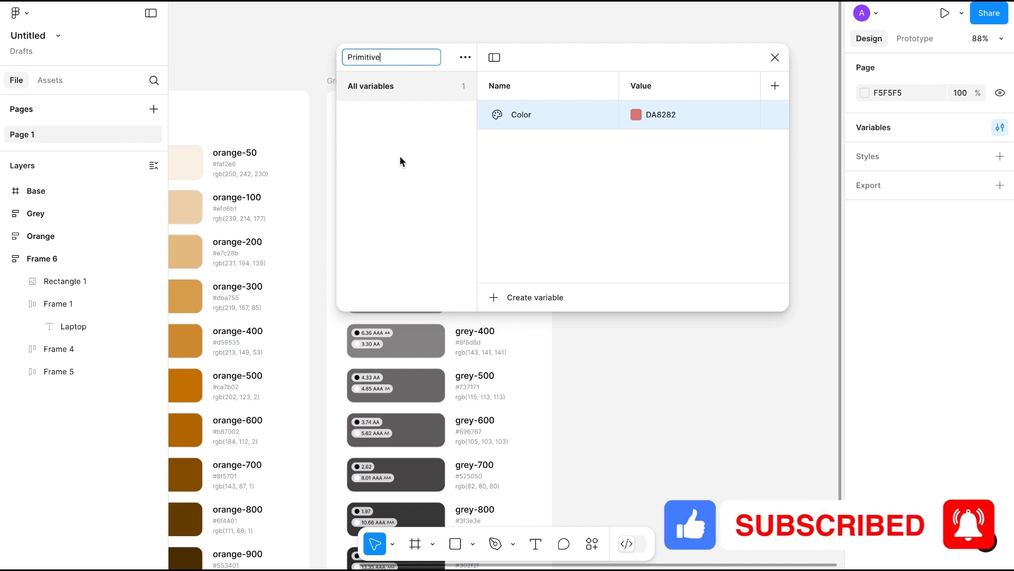
pyautogui.press('Return')
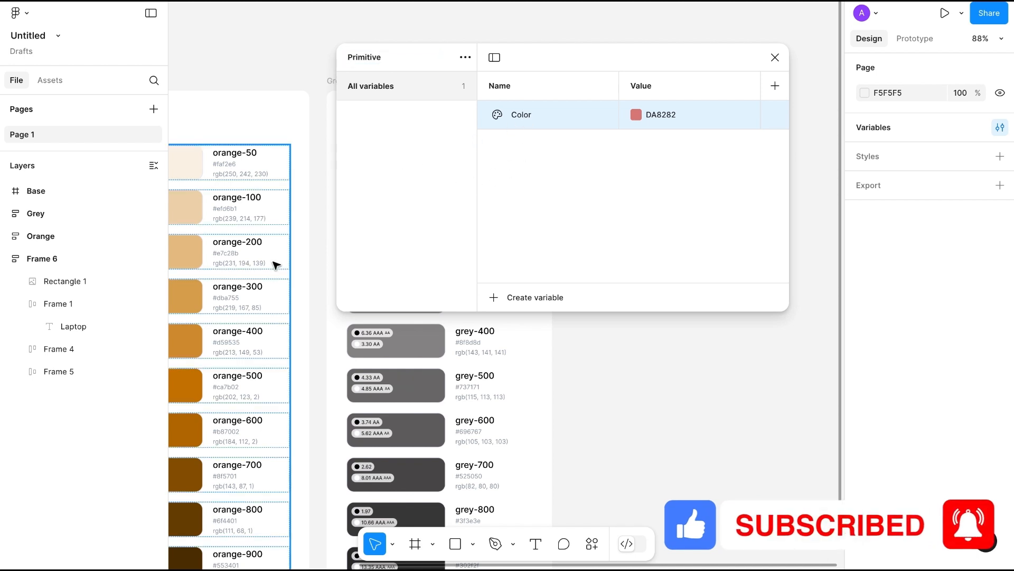
# - Rename the color variable as "Orange - 50"
pyautogui.hscroll(-4, 274, 263)
pyautogui.hscroll(-1, 275, 263)
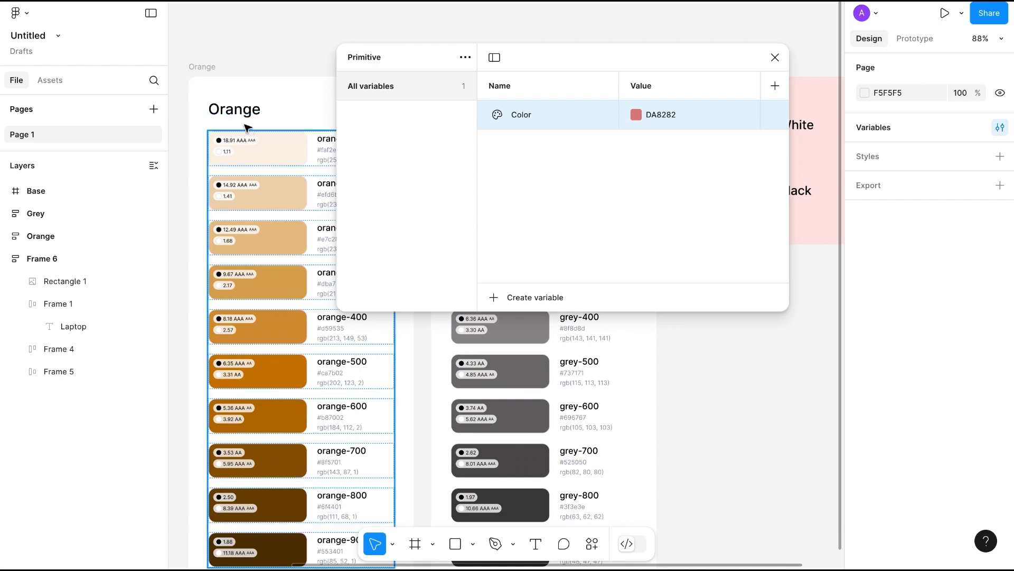
pyautogui.doubleClick(526, 117)
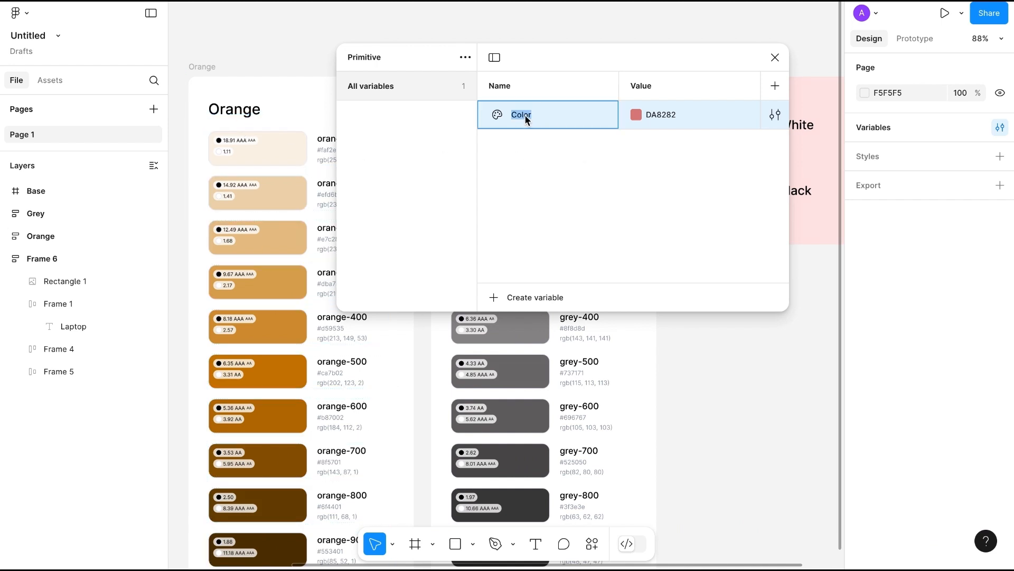
pyautogui.write('Oragen')
pyautogui.press('BackSpace')
pyautogui.press('BackSpace')
pyautogui.write('nge - 50')
# - Set the Orange - 50 variable to FAF2E6 by sampling the color of the orange-50 swatch on the canvas
pyautogui.click(635, 116)
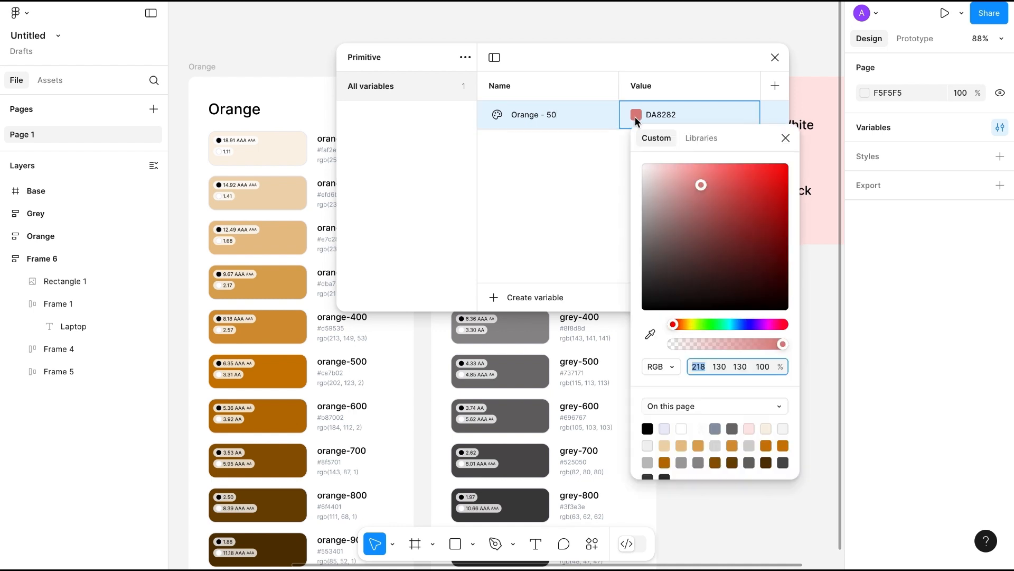
pyautogui.click(650, 337)
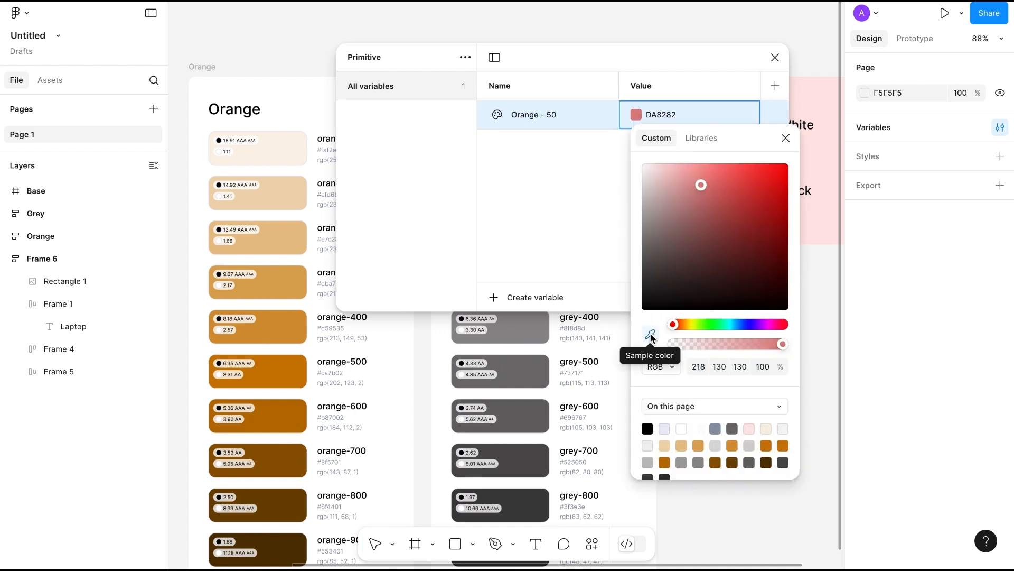
pyautogui.click(279, 154)
pyautogui.click(786, 138)
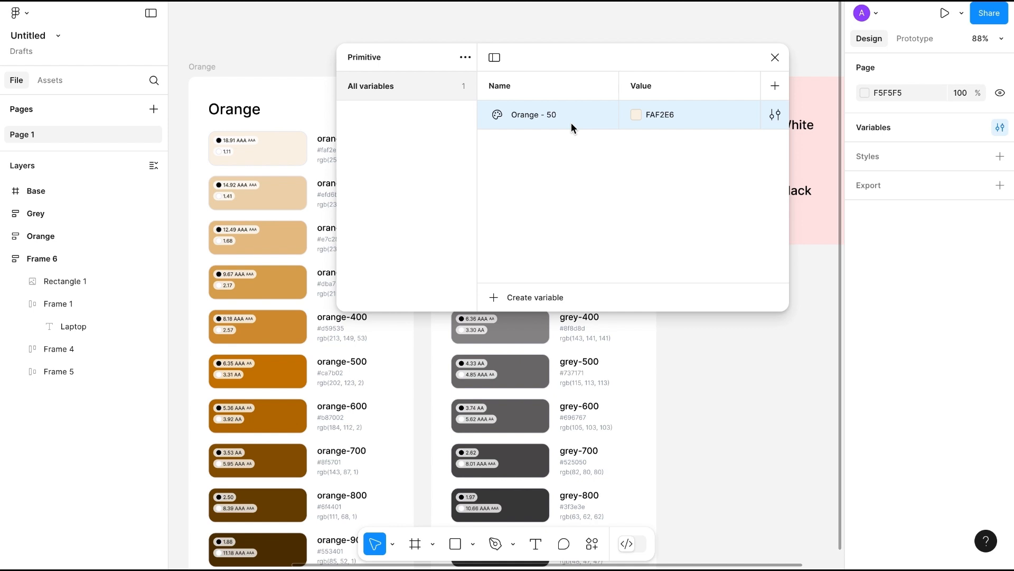
pyautogui.scroll(-3, 317, 253)
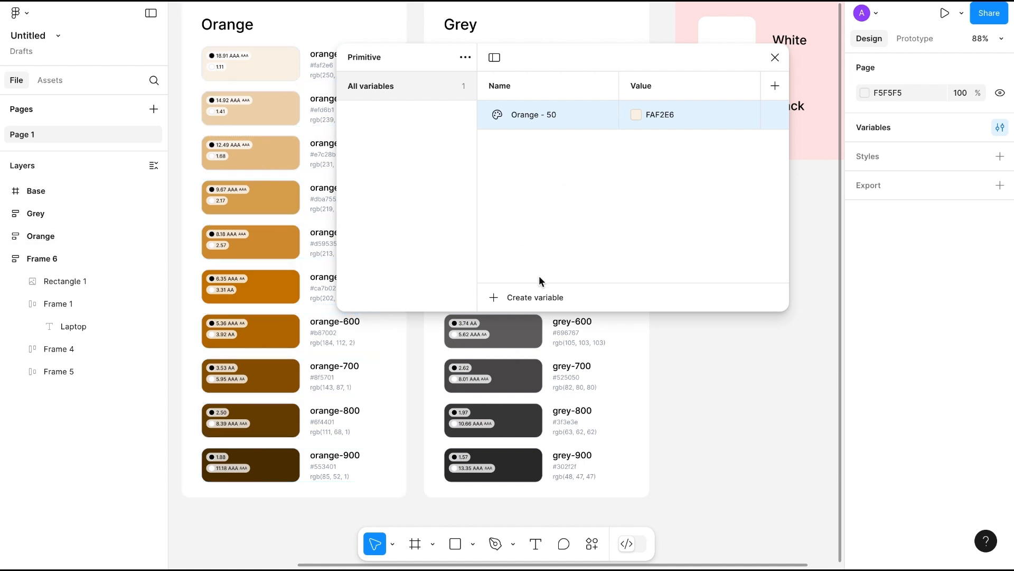
pyautogui.click(510, 299)
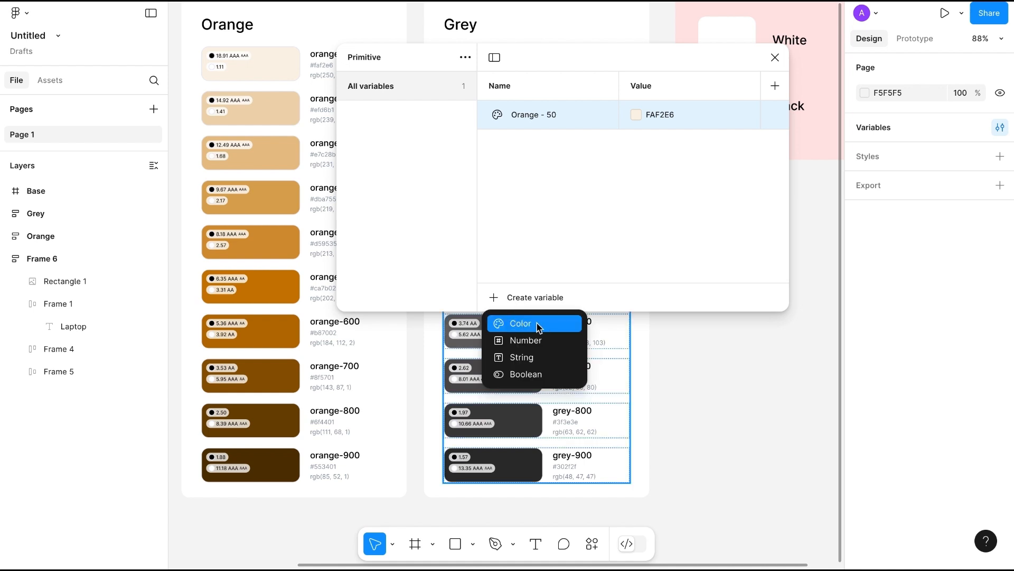
pyautogui.click(522, 242)
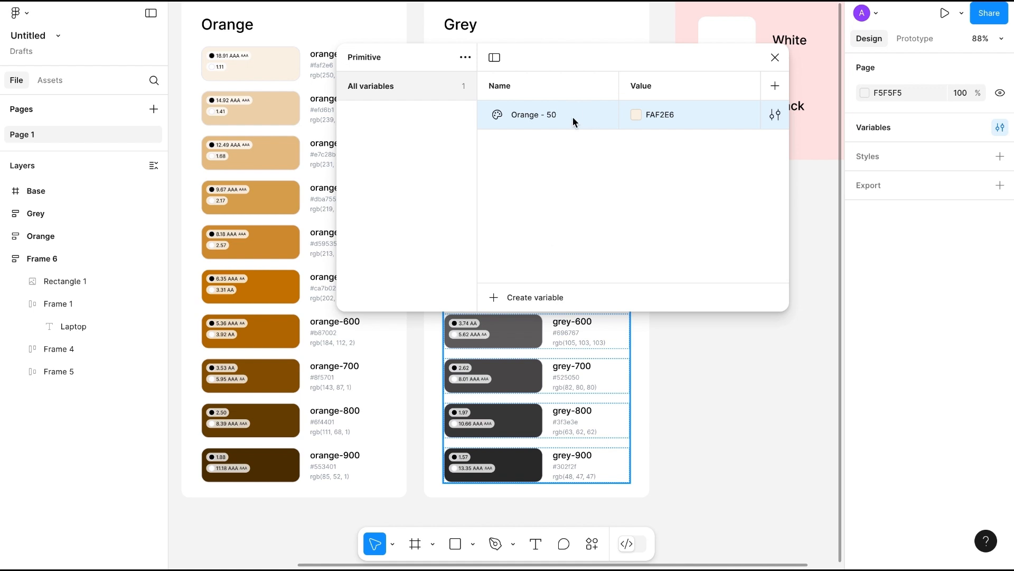
# - Duplicate the Orange - 50 variable nine times to make ten orange variables
pyautogui.hotkey('shift', 'Return')
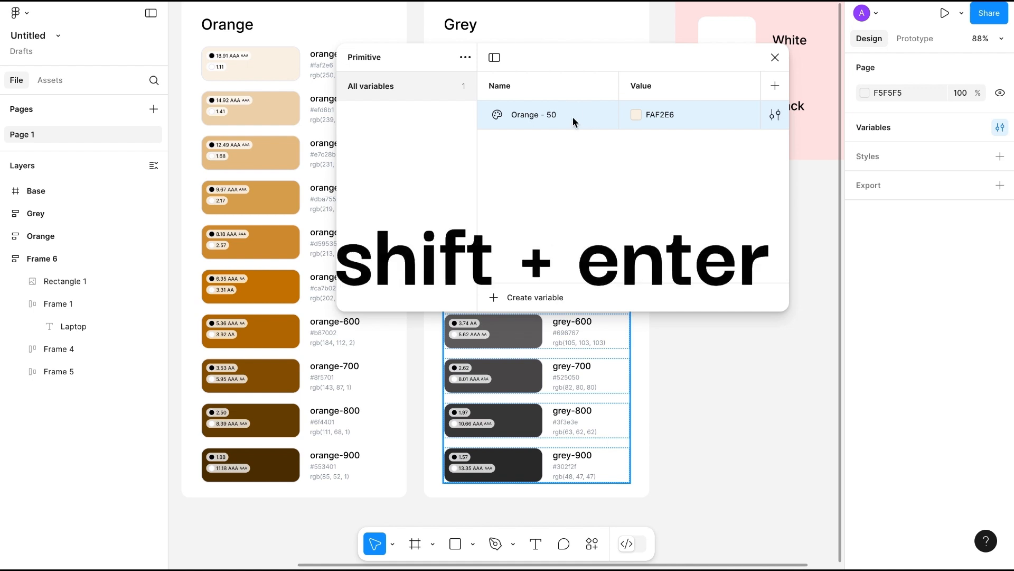
pyautogui.hotkey('shift', 'Return')
pyautogui.hotkey('shift', 'Return')
pyautogui.hotkey('shift', 'Return')
pyautogui.hotkey('shift', 'Return')
pyautogui.hotkey('shift', 'Return')
pyautogui.hotkey('shift', 'Return')
pyautogui.hotkey('shift', 'Return')
pyautogui.hotkey('shift', 'Return')
pyautogui.hotkey('shift', 'Return')
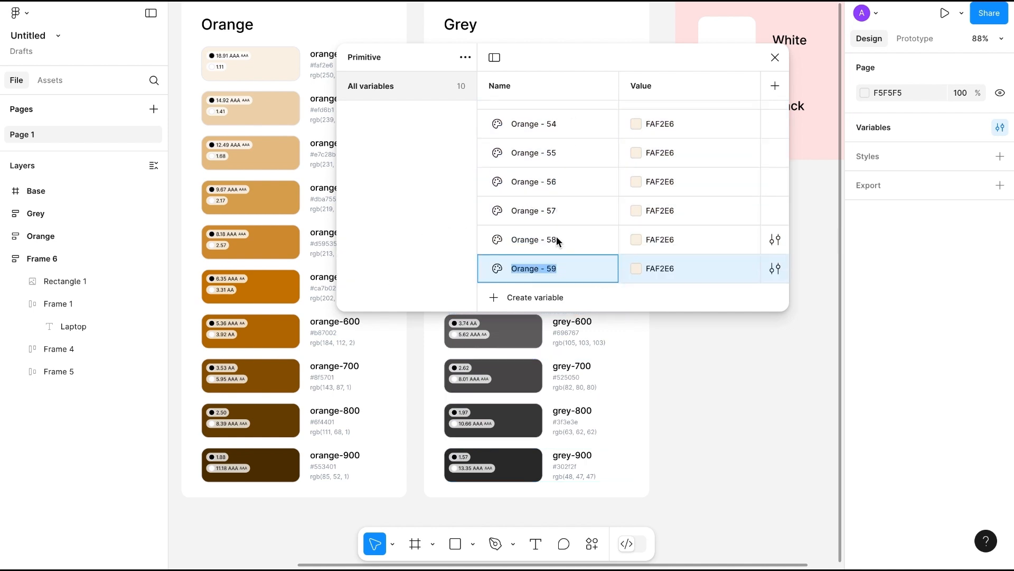
# - Rename the first two copies, Orange - 51 and Orange - 52, as "Orange - 100" and "Orange - 200"
pyautogui.scroll(4, 556, 236)
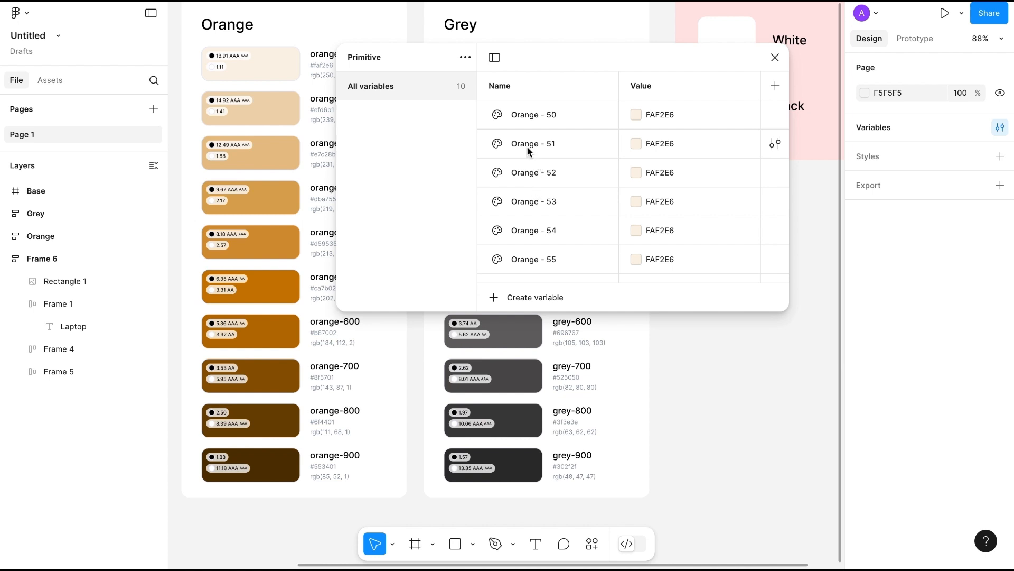
pyautogui.click(529, 150)
pyautogui.scroll(3, 255, 206)
pyautogui.hscroll(2, 255, 206)
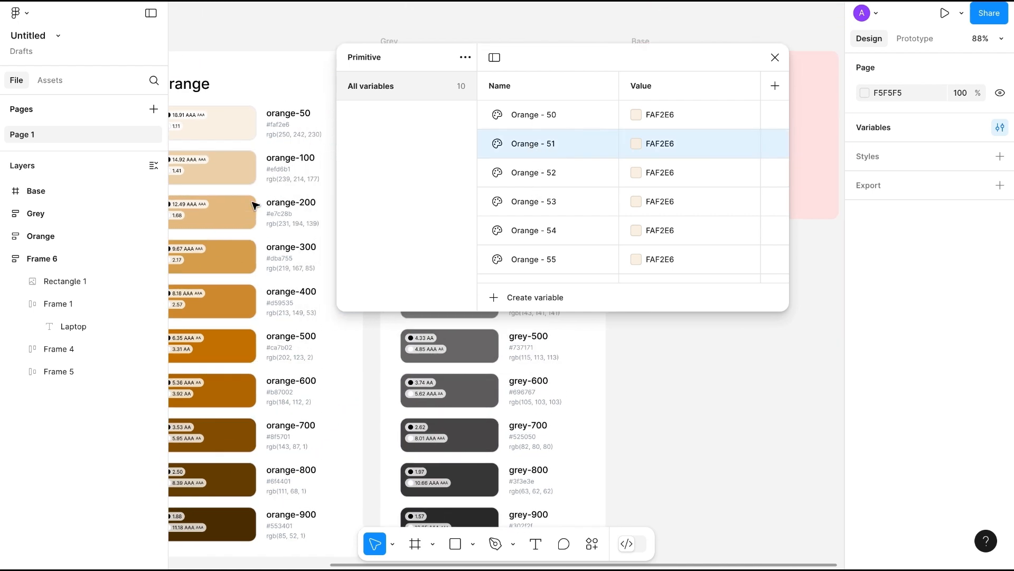
pyautogui.doubleClick(553, 148)
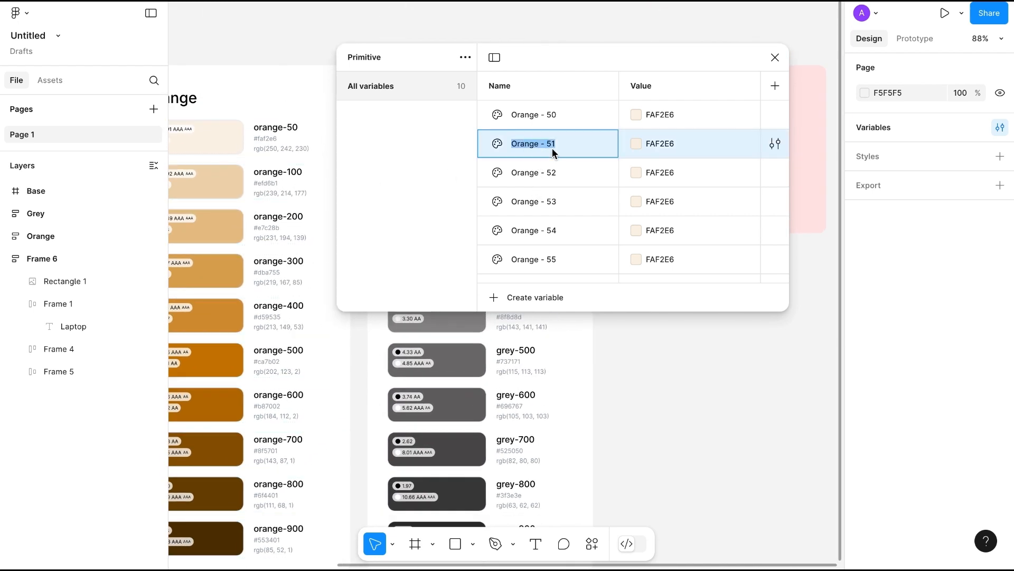
pyautogui.doubleClick(552, 148)
pyautogui.write('100')
pyautogui.doubleClick(553, 173)
pyautogui.click(552, 174)
pyautogui.doubleClick(553, 173)
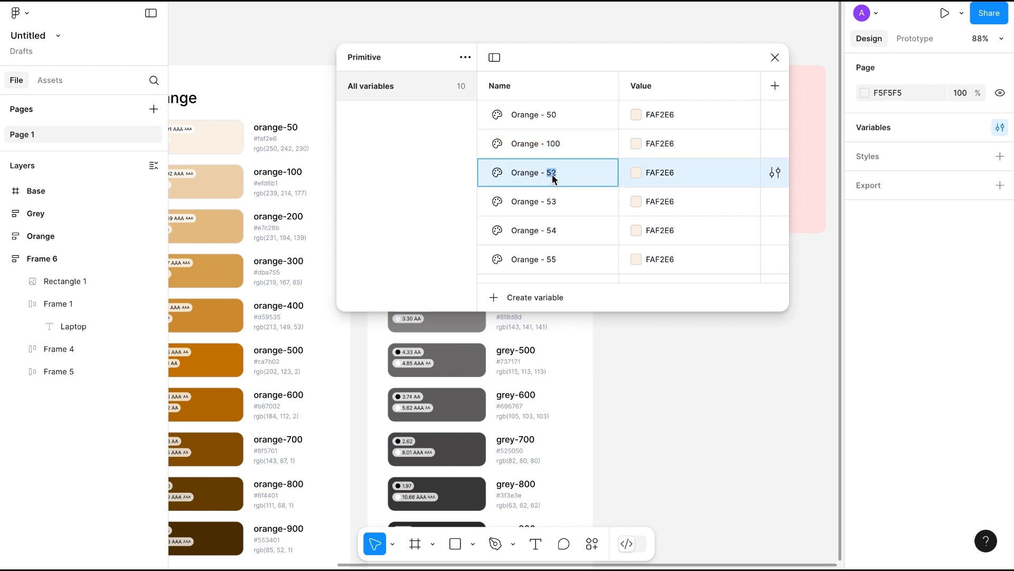
pyautogui.write('200')
# - Rename Orange - 53, 54 and 55 as "Orange - 300", "Orange - 400" and "Orange - 500"
pyautogui.doubleClick(555, 203)
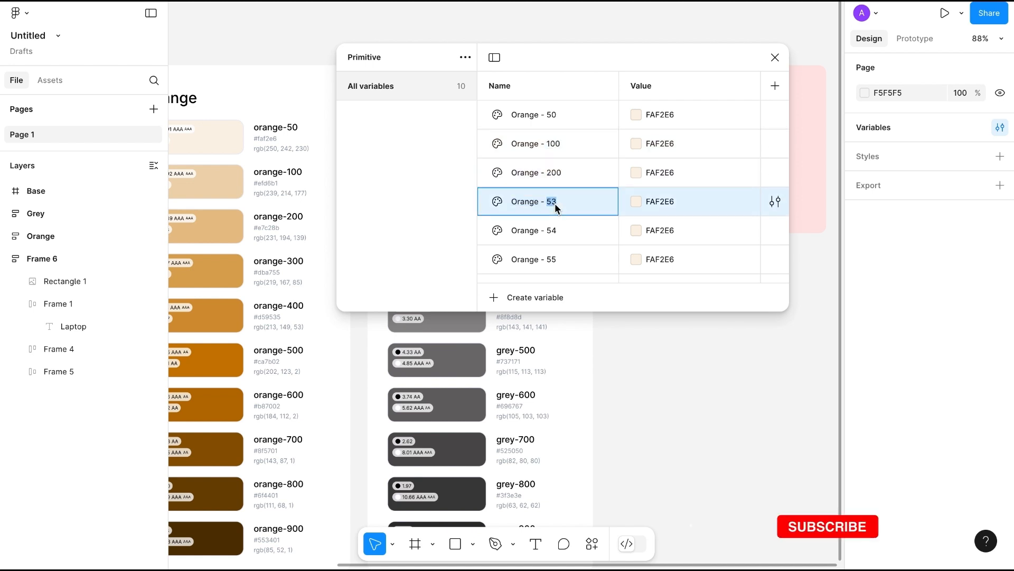
pyautogui.write('300')
pyautogui.doubleClick(553, 229)
pyautogui.write('400')
pyautogui.doubleClick(553, 260)
pyautogui.write('500')
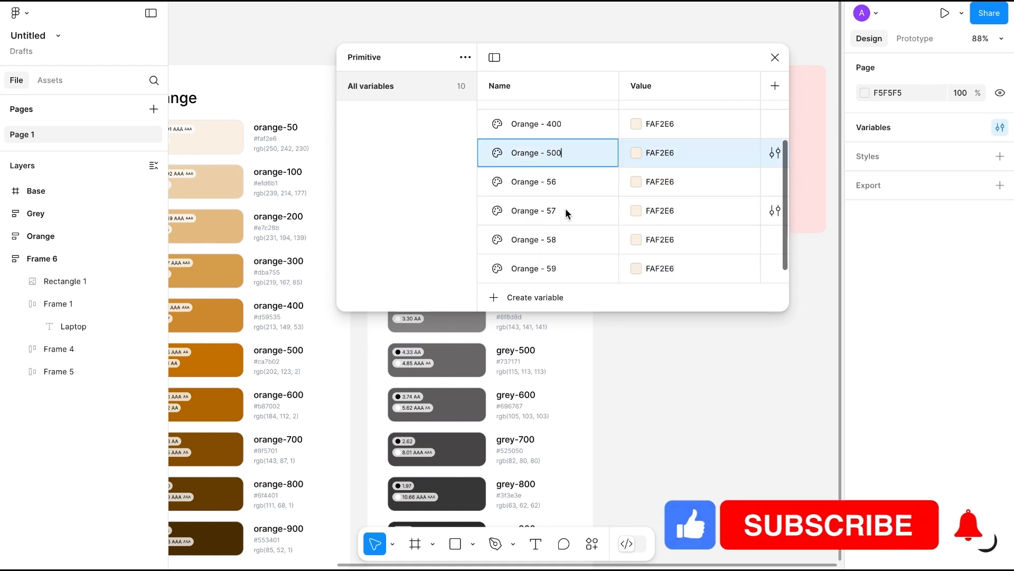
# - Rename Orange - 56 to 59 as "Orange - 600", "Orange - 700", "Orange - 800" and "Orange - 900"
pyautogui.doubleClick(553, 181)
pyautogui.write('600')
pyautogui.doubleClick(551, 211)
pyautogui.write('700')
pyautogui.doubleClick(553, 239)
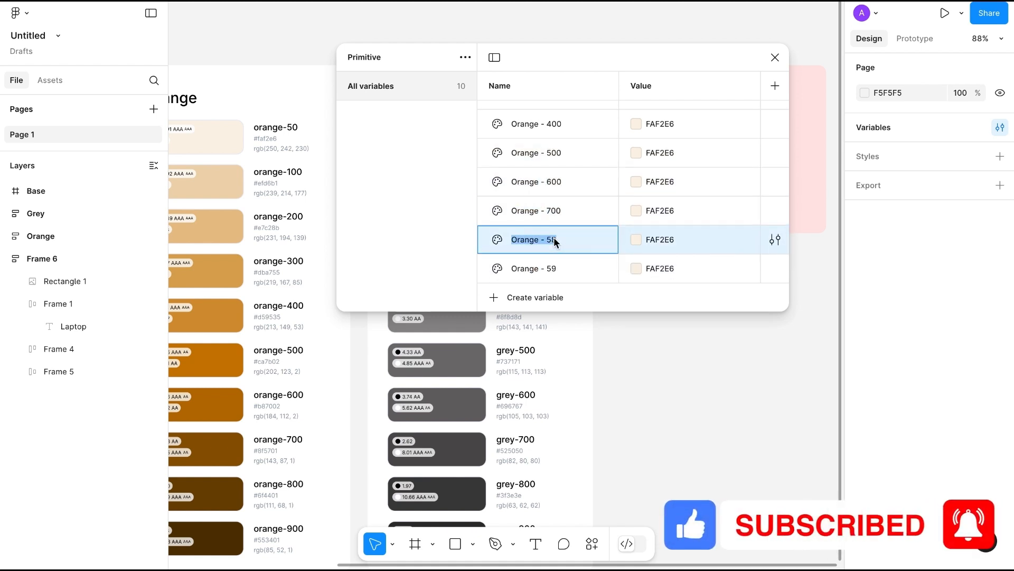
pyautogui.write('800')
pyautogui.doubleClick(552, 268)
pyautogui.write('900')
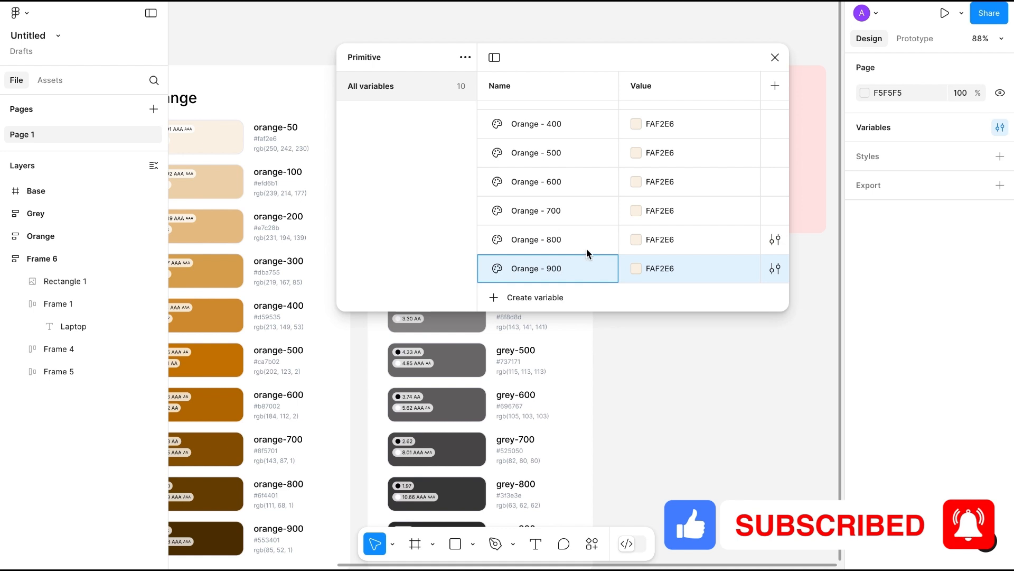
# - Make the variables window taller and set Orange - 100 to EFD6B1 by sampling the orange-100 swatch
pyautogui.scroll(5, 586, 248)
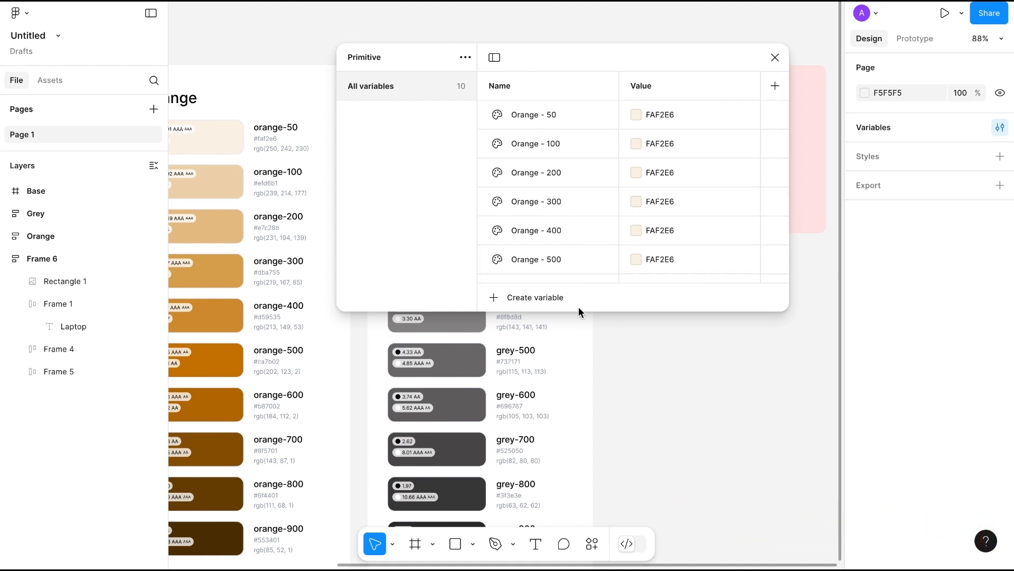
pyautogui.moveTo(580, 313); pyautogui.dragTo(584, 406)
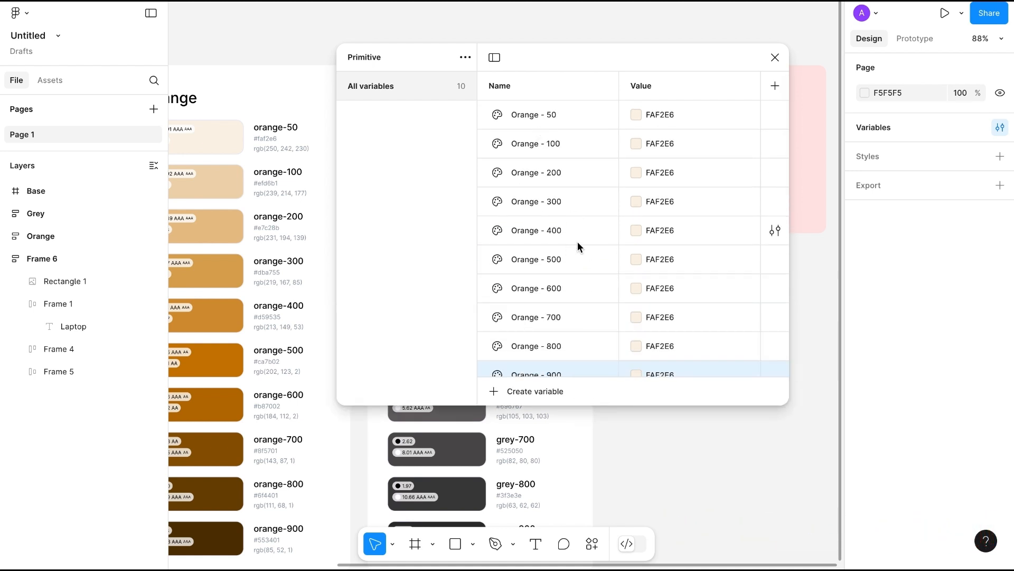
pyautogui.hscroll(-3, 287, 228)
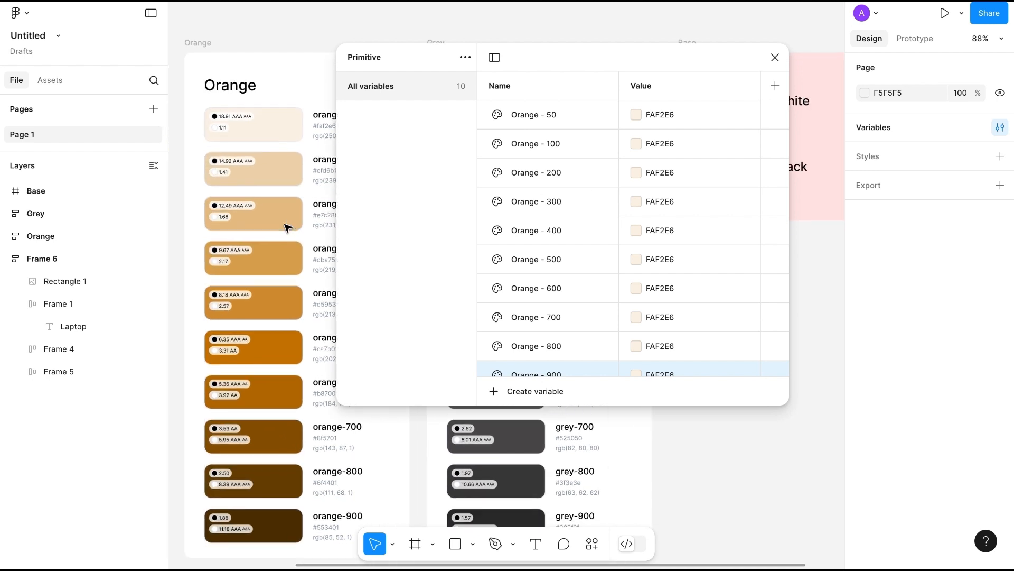
pyautogui.click(636, 144)
pyautogui.click(650, 363)
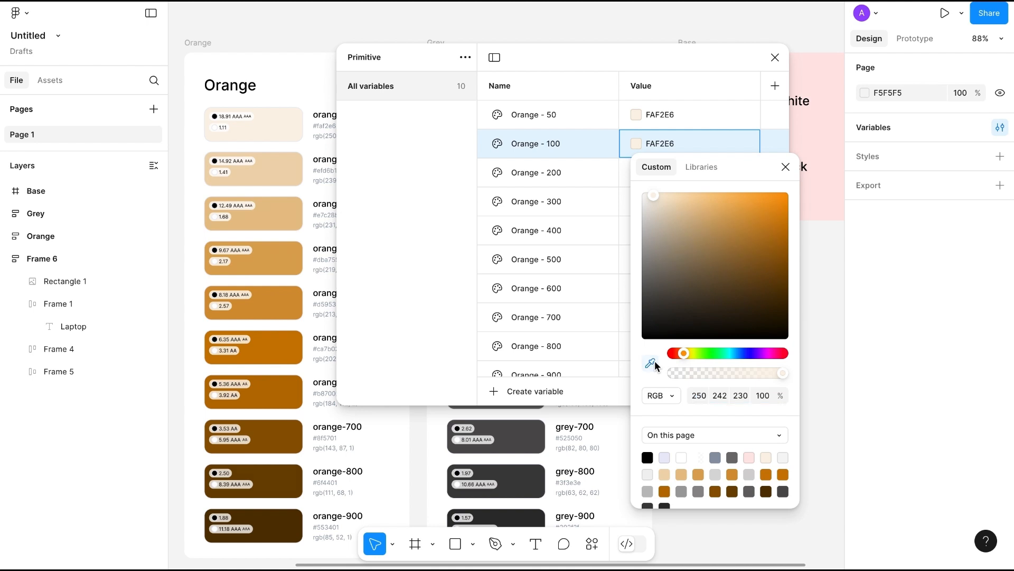
pyautogui.click(289, 178)
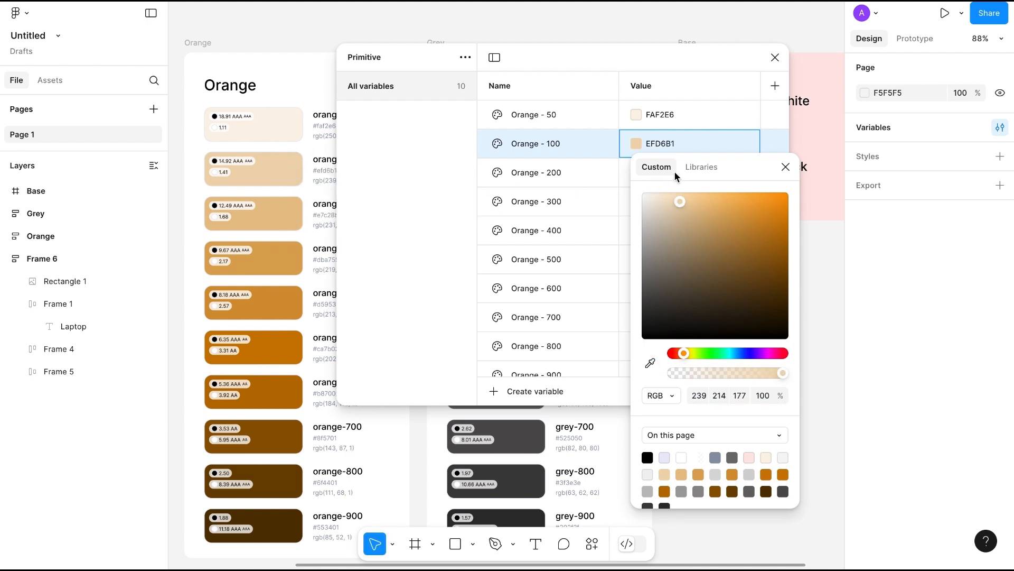
# - Set Orange - 200 to E7C28B and Orange - 300 to DBA755 by sampling their matching swatches on the canvas
pyautogui.click(629, 171)
pyautogui.click(634, 173)
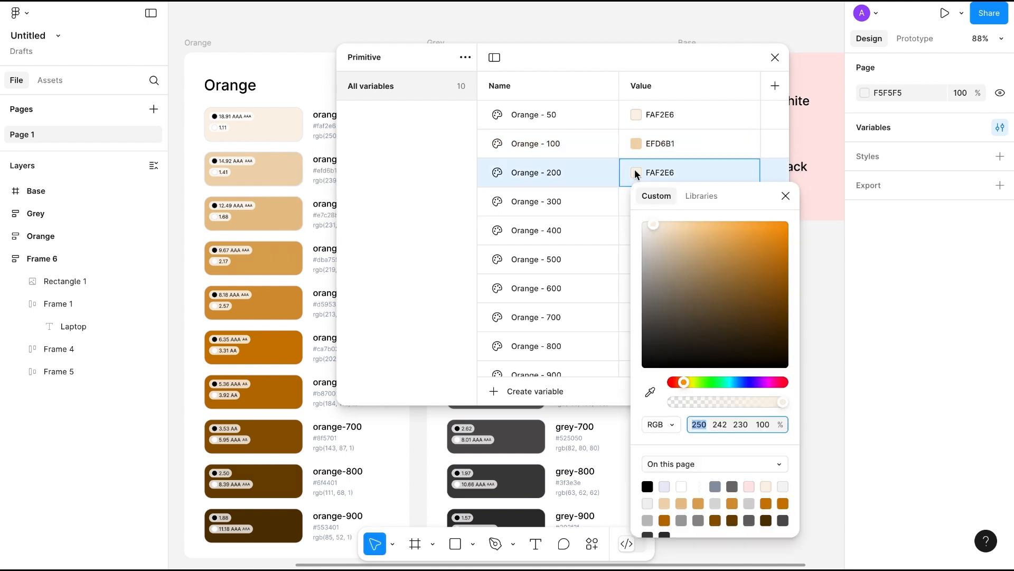
pyautogui.click(650, 391)
pyautogui.click(254, 213)
pyautogui.click(636, 201)
pyautogui.click(650, 417)
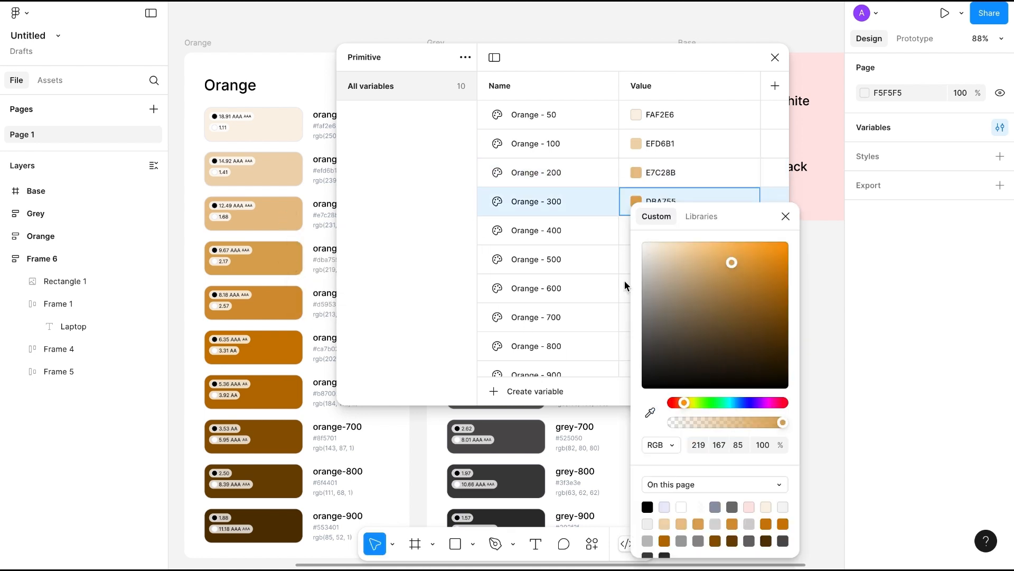
pyautogui.click(254, 258)
# - Set Orange - 400 to D59535 and Orange - 500 to CA7B02 by sampling the orange-400 and orange-500 swatches
pyautogui.hscroll(3, 253, 275)
pyautogui.click(637, 231)
pyautogui.click(651, 415)
pyautogui.click(211, 319)
pyautogui.click(636, 259)
pyautogui.click(650, 416)
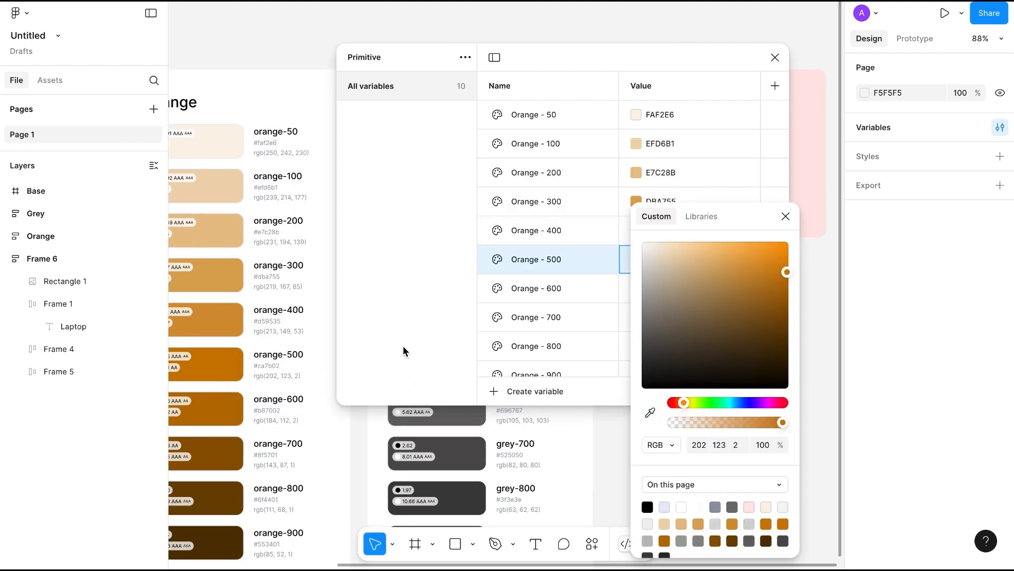
pyautogui.click(211, 364)
# - Set Orange - 600 to B87002 and Orange - 700 to 8F5701 by sampling the orange-600 and orange-700 swatches
pyautogui.click(636, 277)
pyautogui.click(650, 412)
pyautogui.click(211, 409)
pyautogui.click(636, 306)
pyautogui.click(650, 412)
pyautogui.click(212, 453)
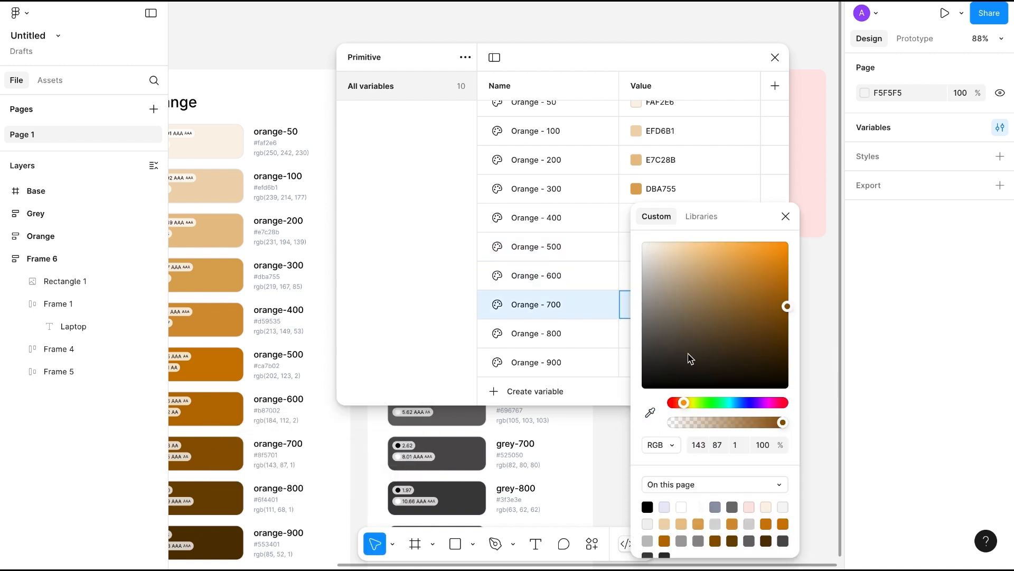
# - Set Orange - 800 to 6F4401 and Orange - 900 to 553401 by sampling the orange-800 and orange-900 swatches
pyautogui.click(636, 335)
pyautogui.click(651, 412)
pyautogui.click(212, 497)
pyautogui.click(636, 363)
pyautogui.click(650, 412)
pyautogui.click(211, 542)
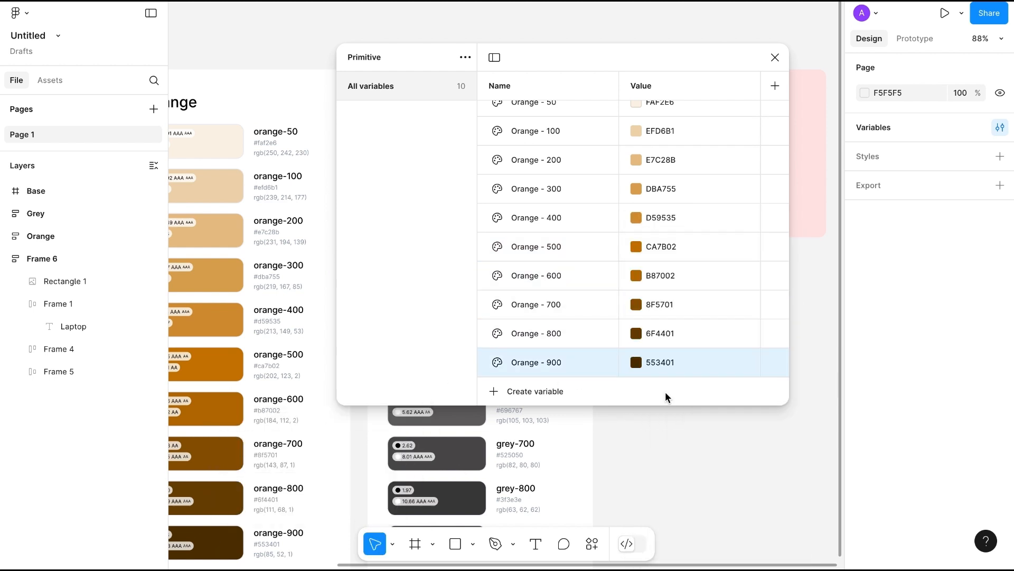
# - Group the variables Orange - 50 through Orange - 900 and name the group "Color/Orange"
pyautogui.moveTo(654, 410); pyautogui.dragTo(663, 489)
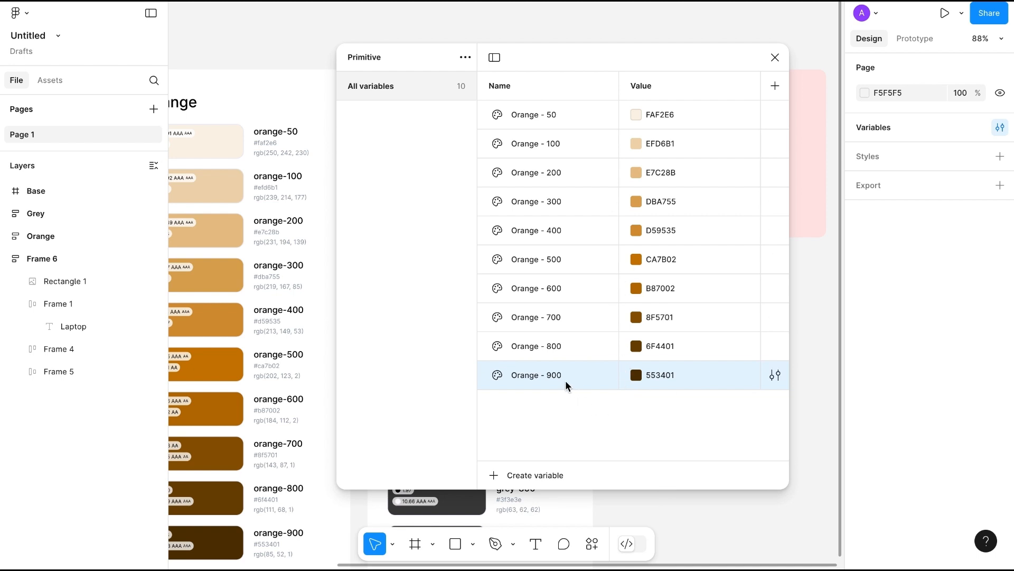
pyautogui.keyDown('shift'); pyautogui.click(565, 121); pyautogui.keyUp('shift')
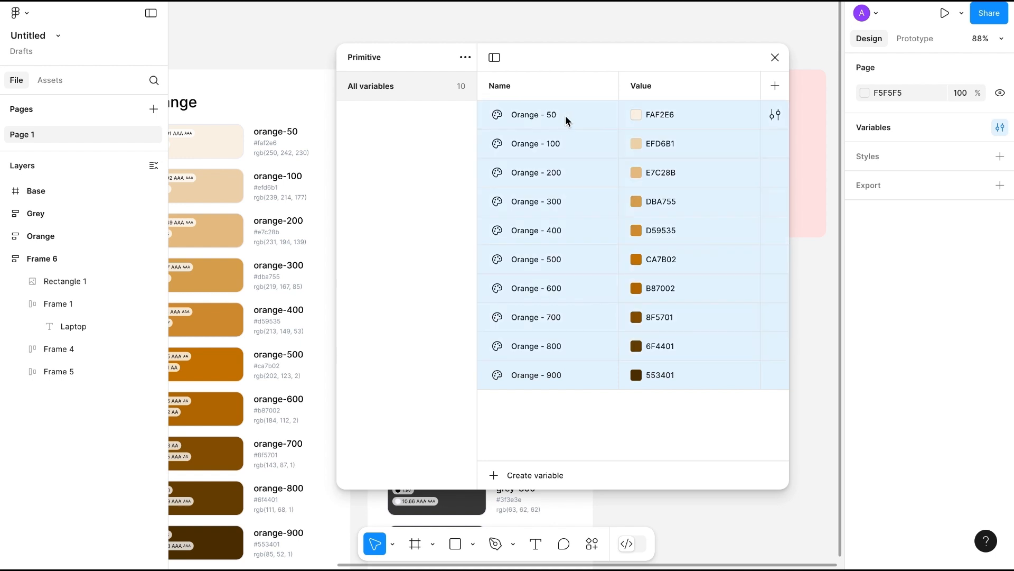
pyautogui.rightClick(565, 122)
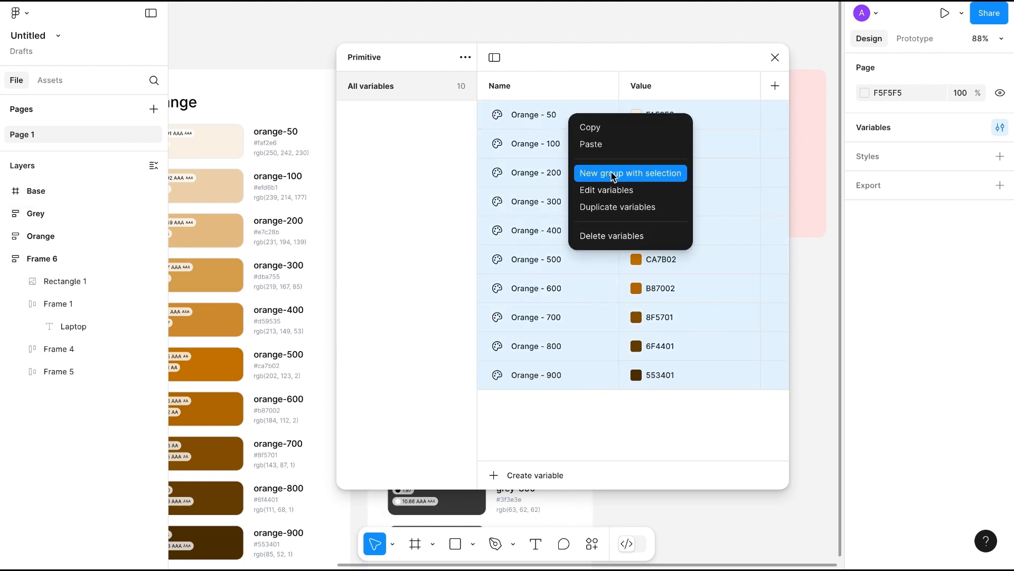
pyautogui.click(649, 170)
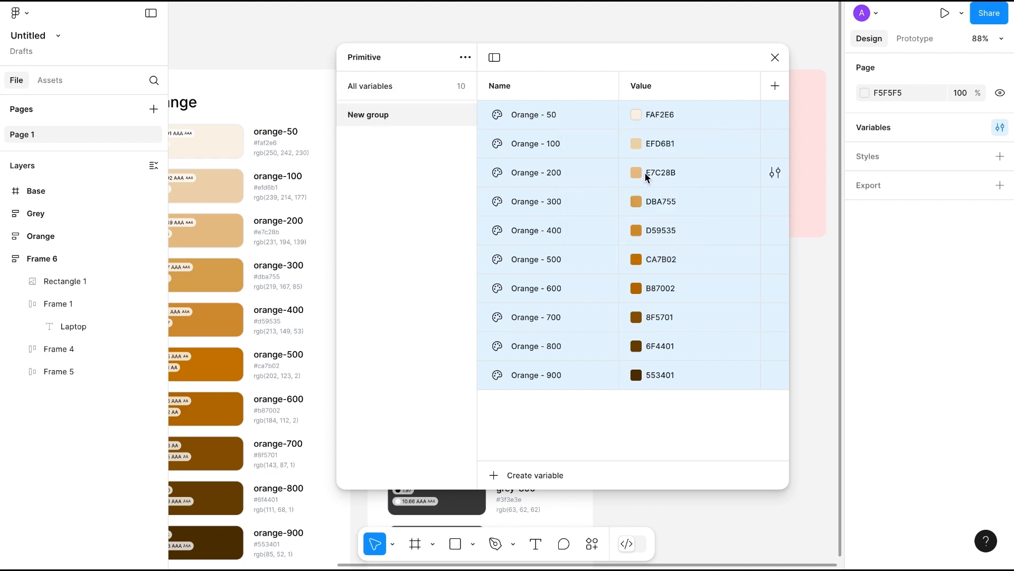
pyautogui.doubleClick(365, 119)
pyautogui.write('Color')
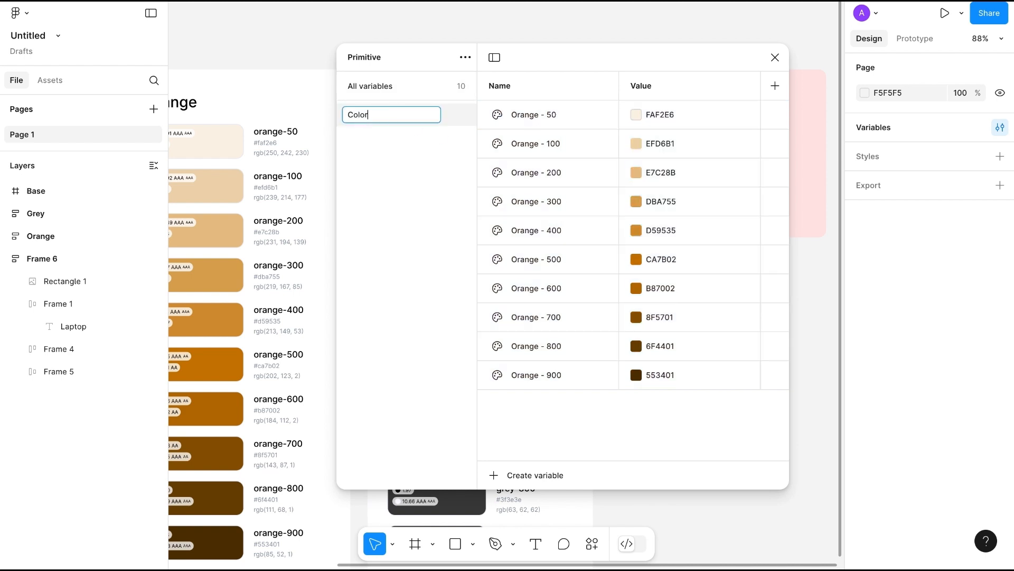
pyautogui.write('/Orange')
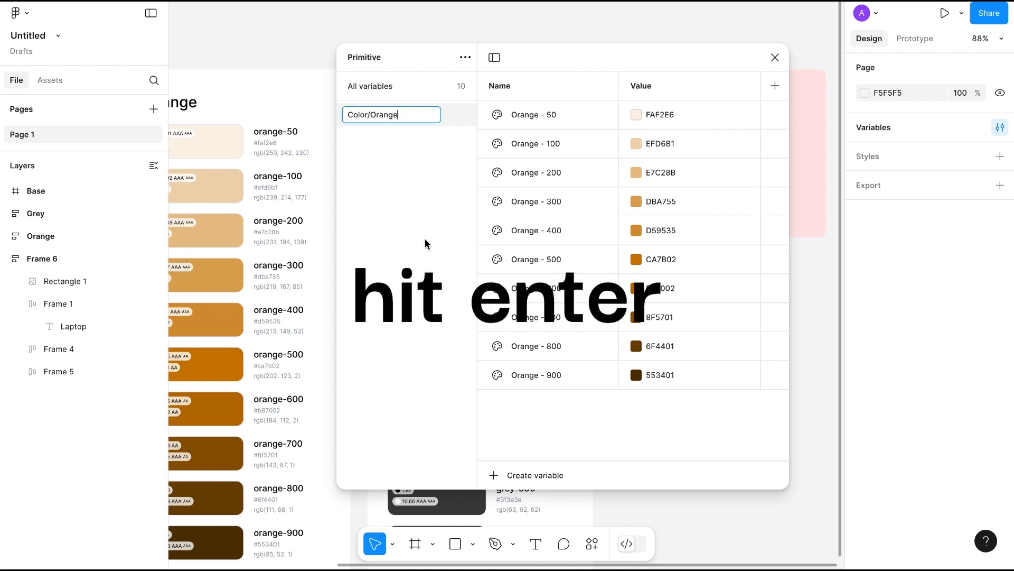
pyautogui.press('Return')
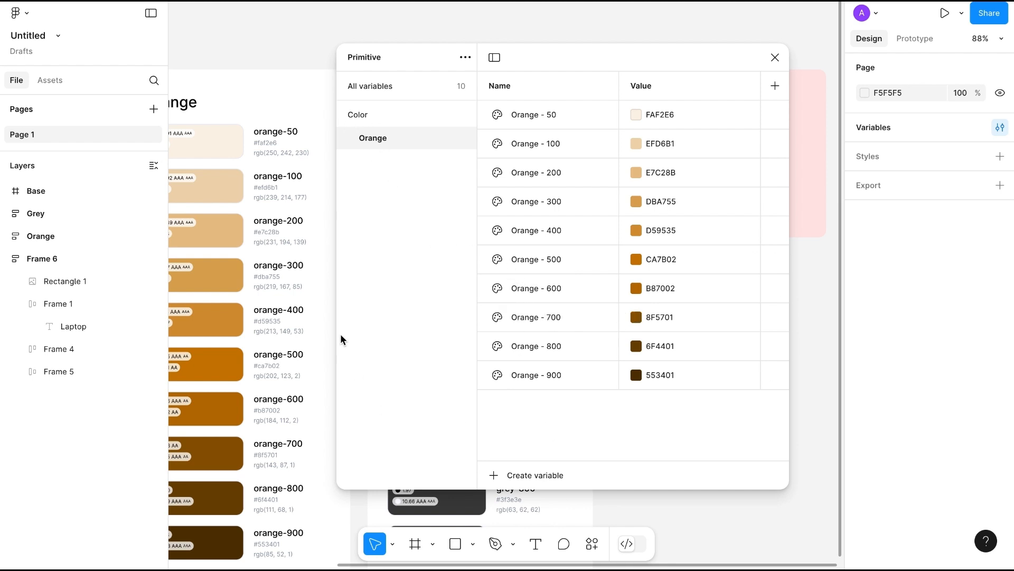
# - Create a new color variable outside the Orange group and name it "Grey - 50"
pyautogui.hscroll(-5, 326, 331)
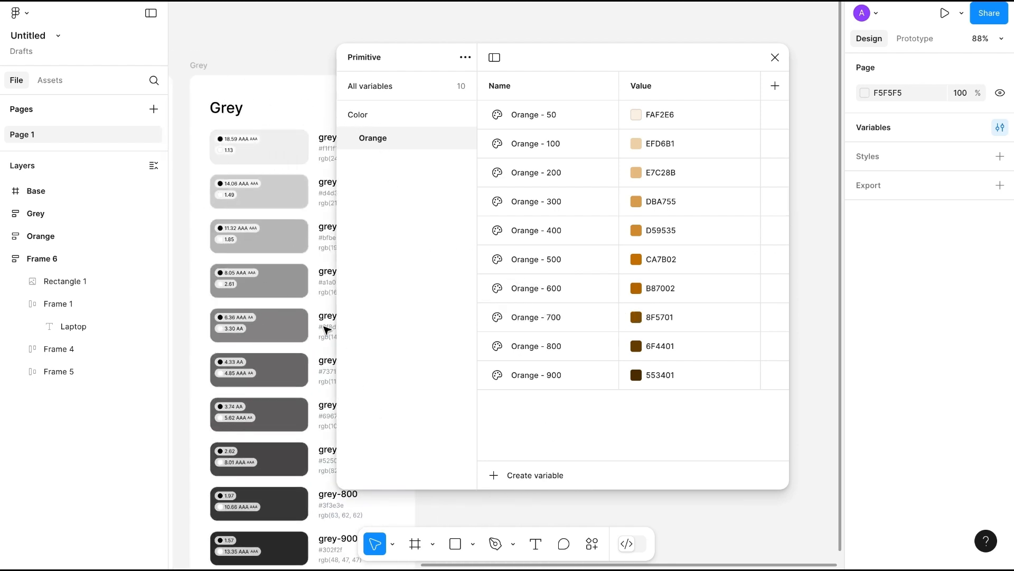
pyautogui.click(592, 460)
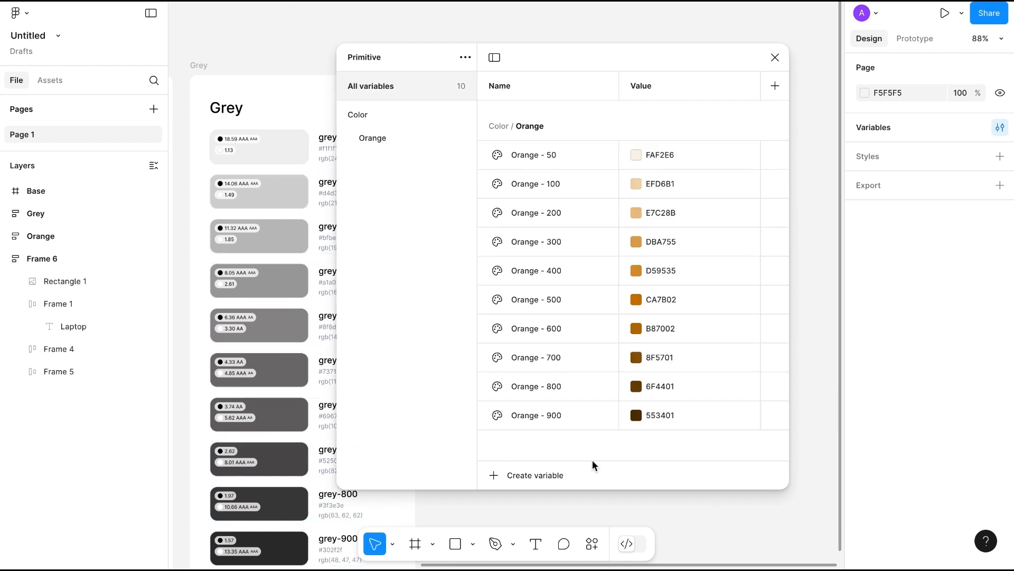
pyautogui.click(499, 474)
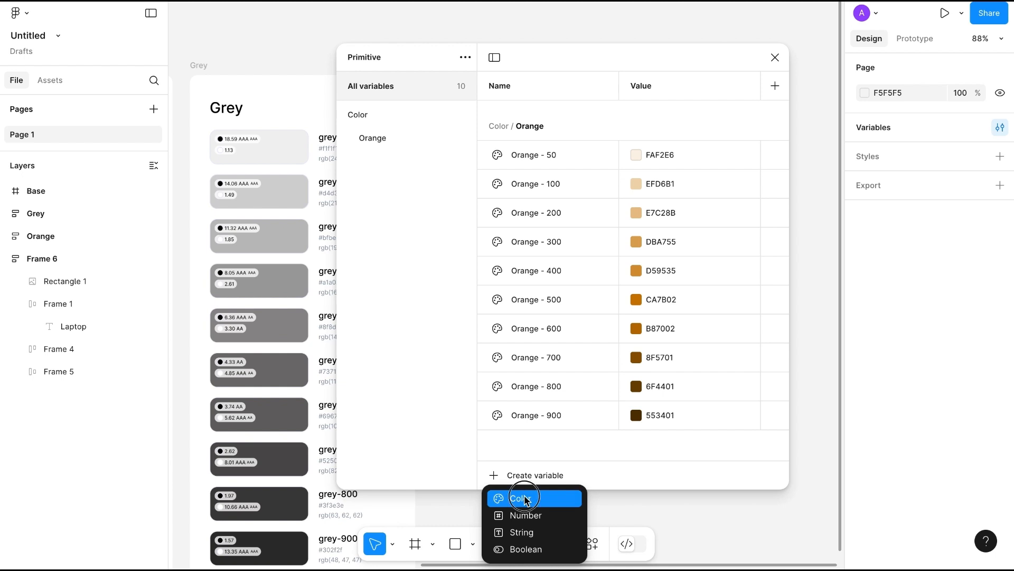
pyautogui.click(523, 497)
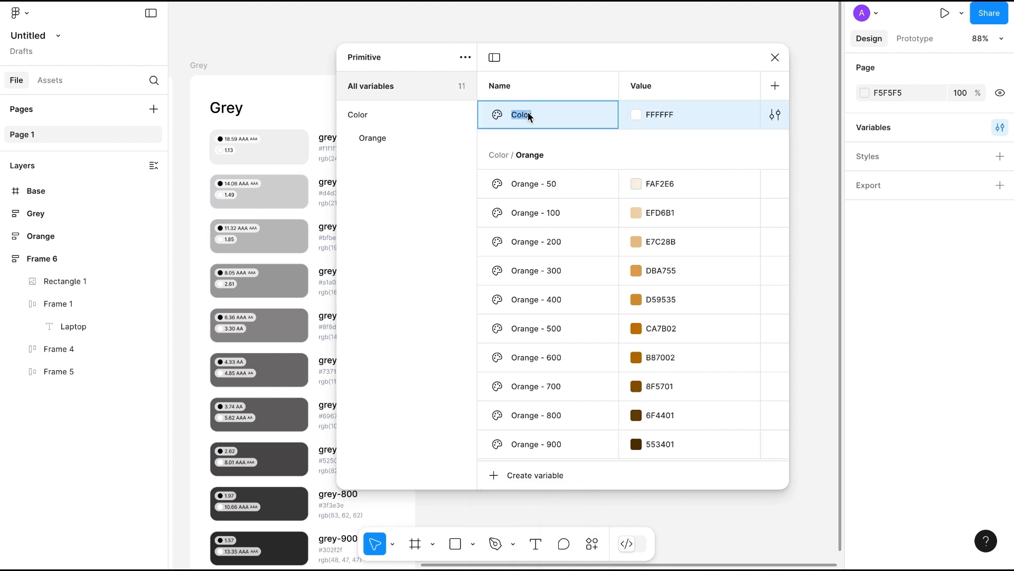
pyautogui.write('Grey - 50')
# - Set Grey - 50 to F1F1F1 by sampling the grey-50 swatch on the canvas
pyautogui.click(636, 114)
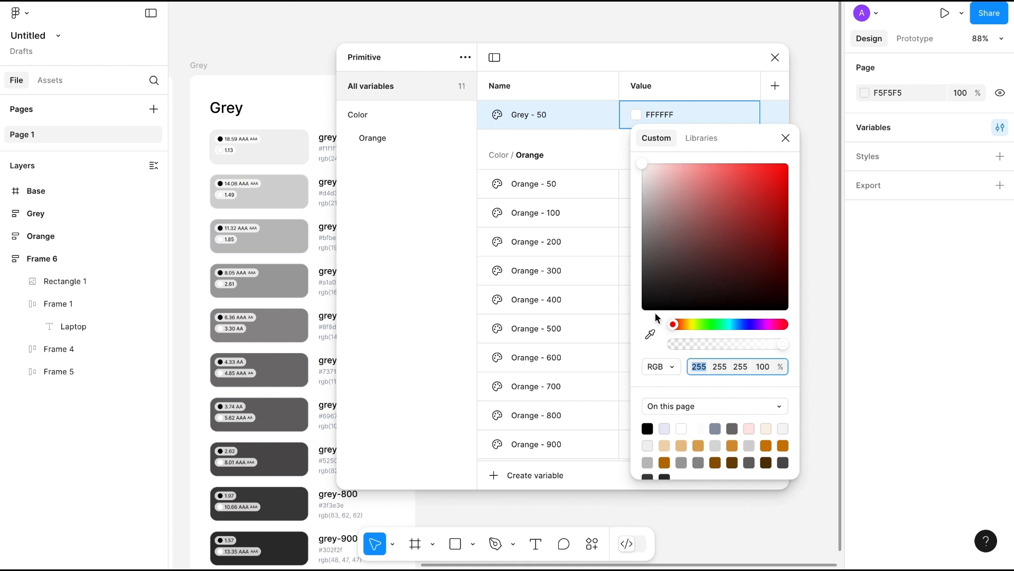
pyautogui.click(650, 334)
pyautogui.click(303, 147)
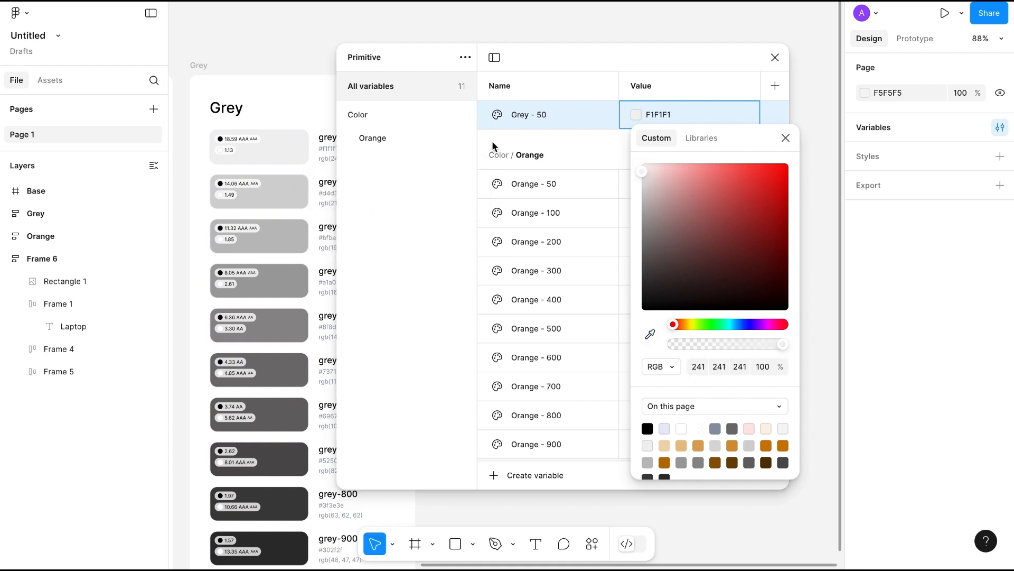
# - Duplicate the Grey - 50 variable nine times to get entries for the remaining grey shades
pyautogui.click(600, 114)
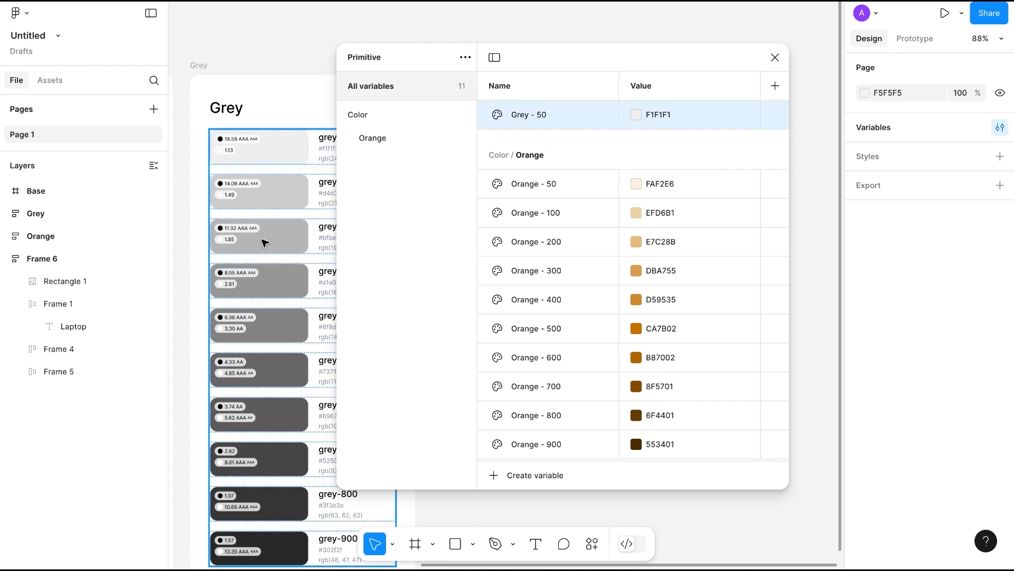
pyautogui.scroll(-2, 265, 242)
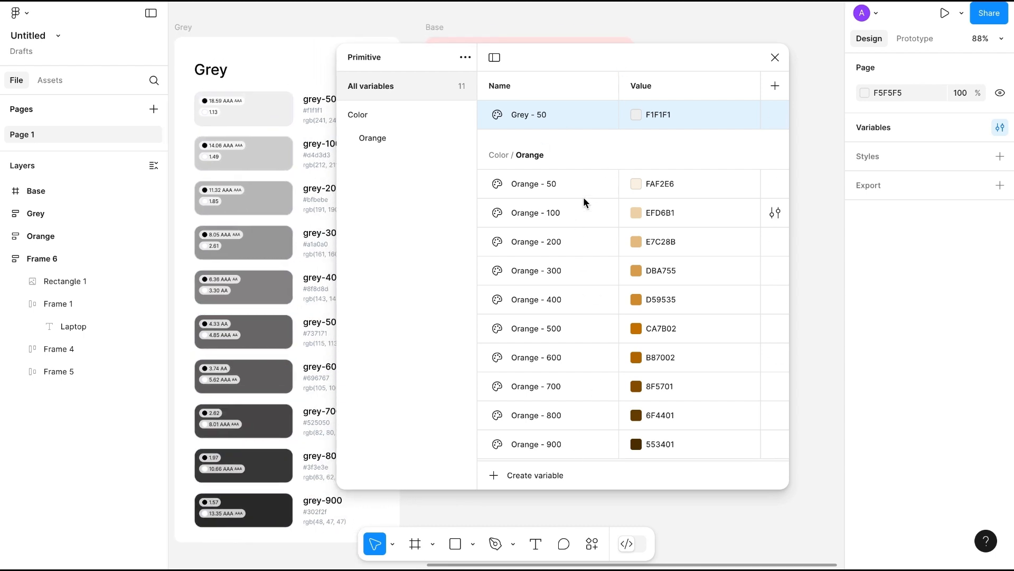
pyautogui.hotkey('shift', 'Return')
pyautogui.hotkey('shift', 'Return')
pyautogui.hotkey('shift', 'Return')
pyautogui.hotkey('shift', 'Return')
pyautogui.hotkey('shift', 'Return')
pyautogui.hotkey('shift', 'Return')
pyautogui.hotkey('shift', 'Return')
pyautogui.hotkey('shift', 'Return')
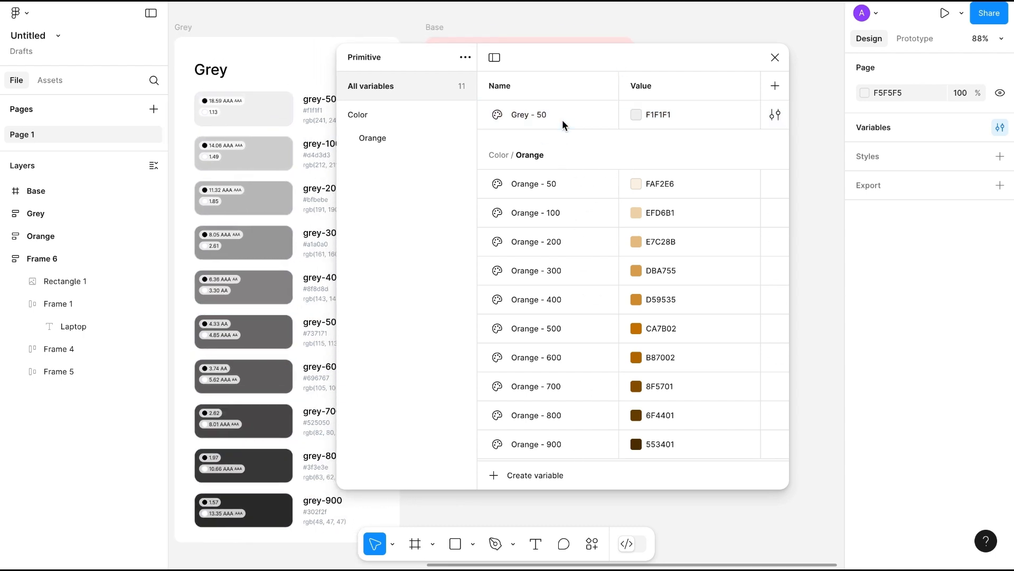
pyautogui.hotkey('shift', 'Return')
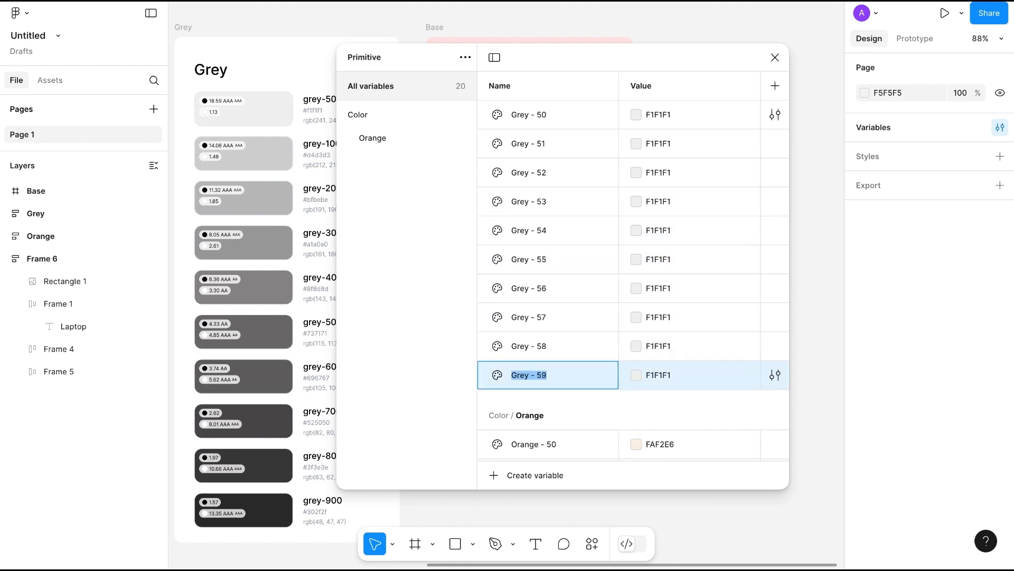
# - Rename the copies Grey - 51 and Grey - 52 as "Grey - 100" and "Grey - 200"
pyautogui.doubleClick(539, 144)
pyautogui.doubleClick(541, 143)
pyautogui.write('100')
pyautogui.doubleClick(543, 172)
pyautogui.write('200')
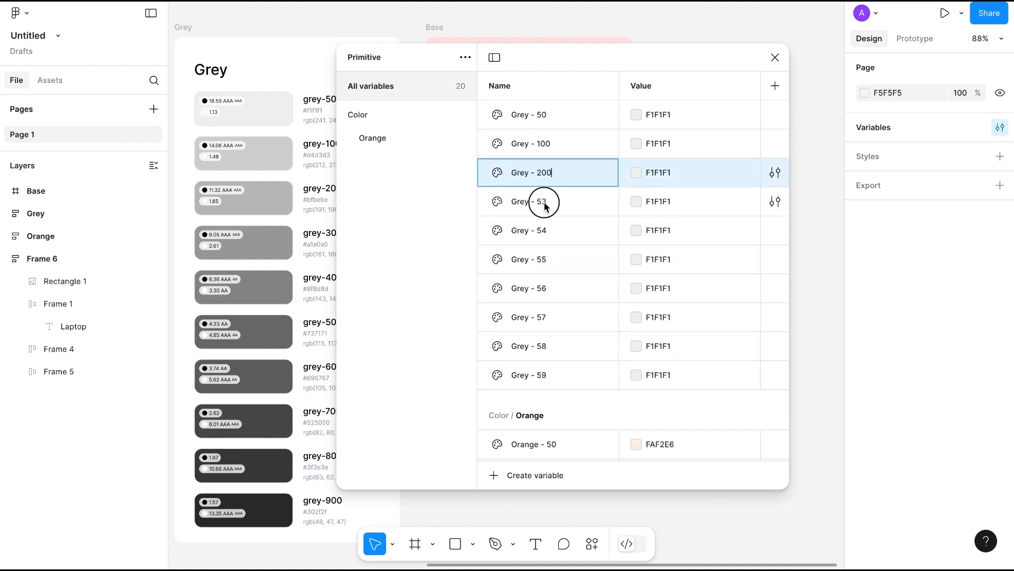
# - Rename Grey - 53, 54 and 55 as "Grey - 300", "Grey - 400" and "Grey - 500"
pyautogui.doubleClick(542, 203)
pyautogui.write('300')
pyautogui.doubleClick(543, 231)
pyautogui.doubleClick(543, 260)
pyautogui.write('500')
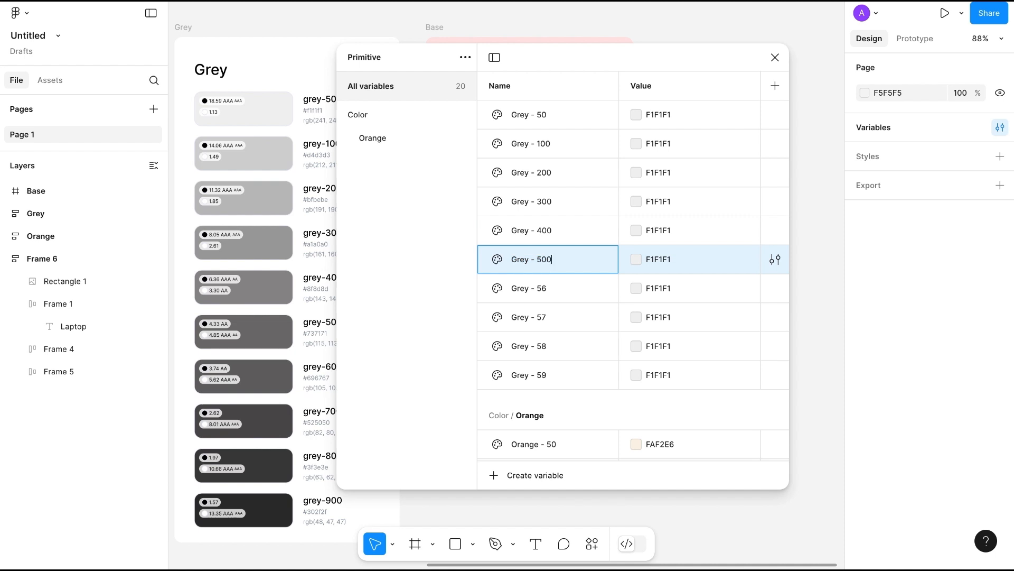
# - Rename Grey - 56 to 59 as "Grey - 600", "Grey - 700", "Grey - 800" and "Grey - 900"
pyautogui.doubleClick(543, 288)
pyautogui.write('600')
pyautogui.doubleClick(543, 317)
pyautogui.write('700')
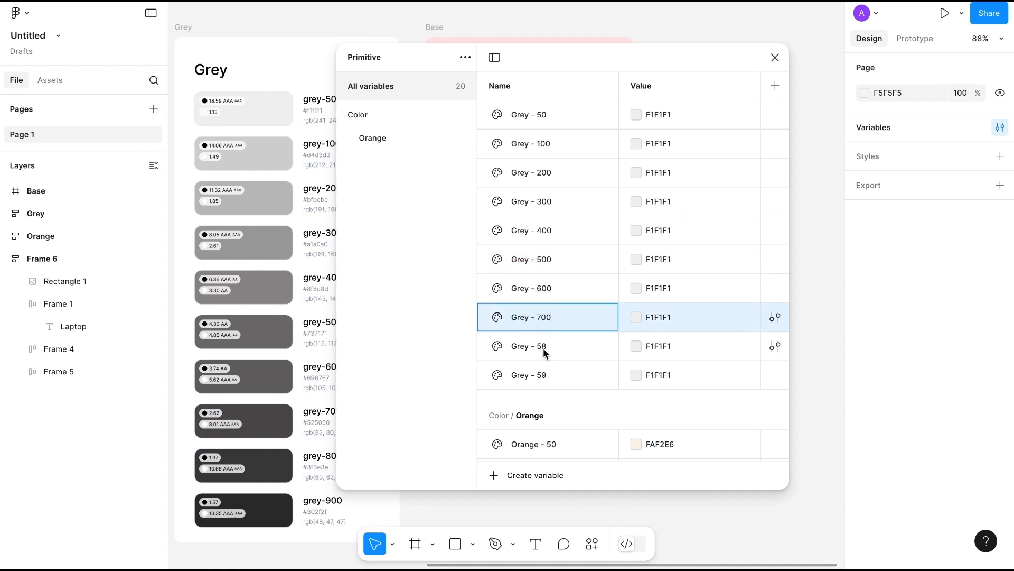
pyautogui.doubleClick(543, 346)
pyautogui.write('800')
pyautogui.doubleClick(543, 375)
pyautogui.write('900')
# - Set Grey - 100 to D4D3D3 and Grey - 200 to BFBEBE by sampling the grey-100 and grey-200 swatches
pyautogui.click(637, 145)
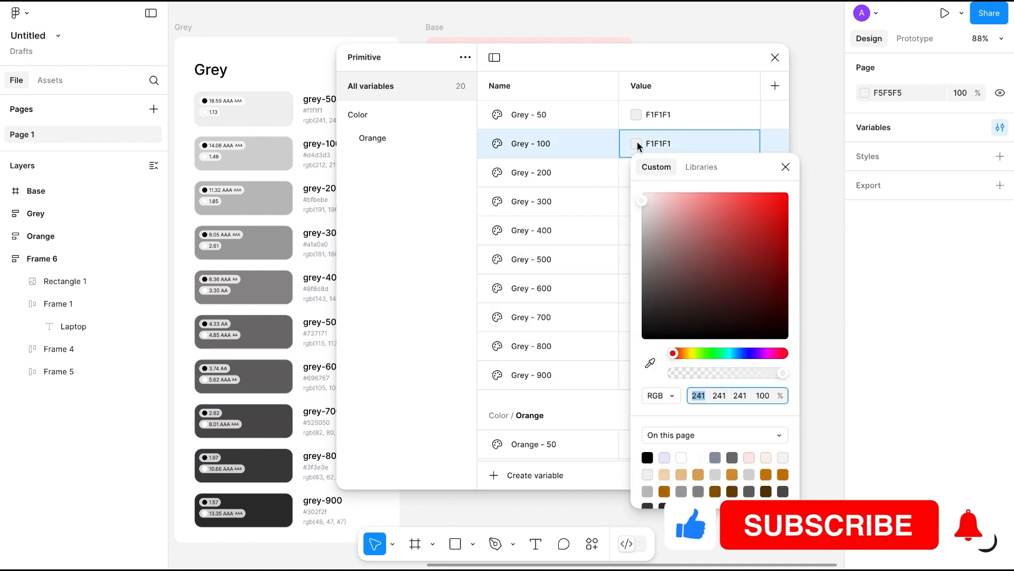
pyautogui.click(651, 363)
pyautogui.click(267, 152)
pyautogui.click(637, 172)
pyautogui.click(650, 392)
pyautogui.click(274, 198)
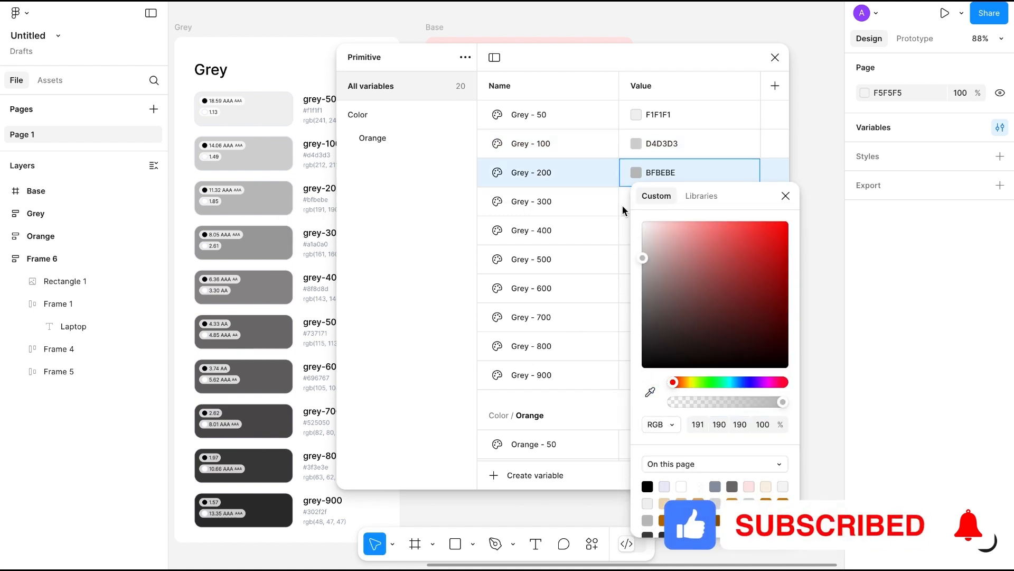
# - Set Grey - 300 to A1A0A0 by sampling the grey-300 swatch
pyautogui.click(637, 201)
pyautogui.click(651, 412)
pyautogui.click(280, 288)
pyautogui.click(650, 413)
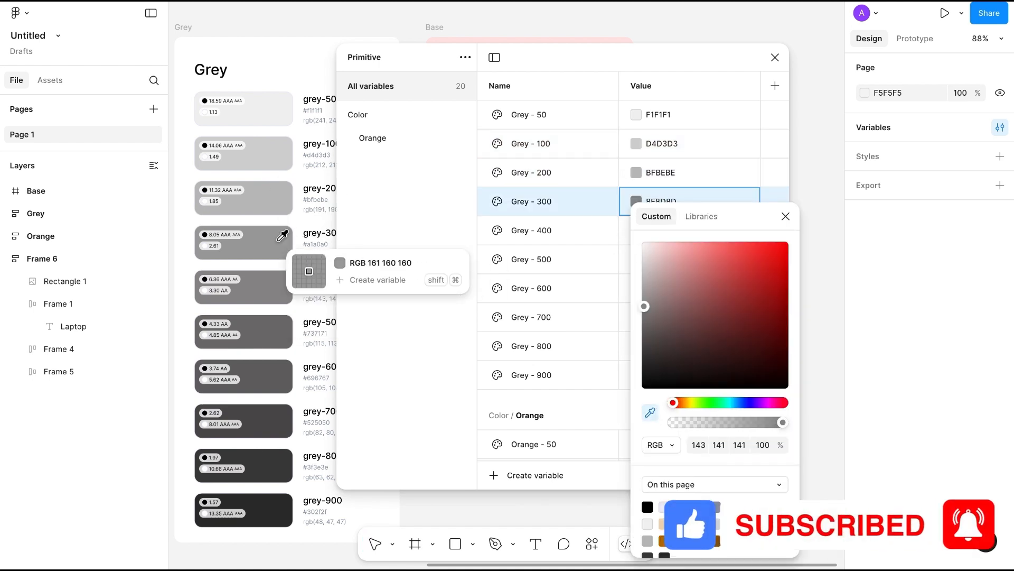
pyautogui.click(278, 243)
# - Set Grey - 400 to 8F8D8D and Grey - 500 to 737171 by sampling the grey-400 and grey-500 swatches
pyautogui.click(637, 231)
pyautogui.click(651, 413)
pyautogui.click(280, 285)
pyautogui.click(636, 259)
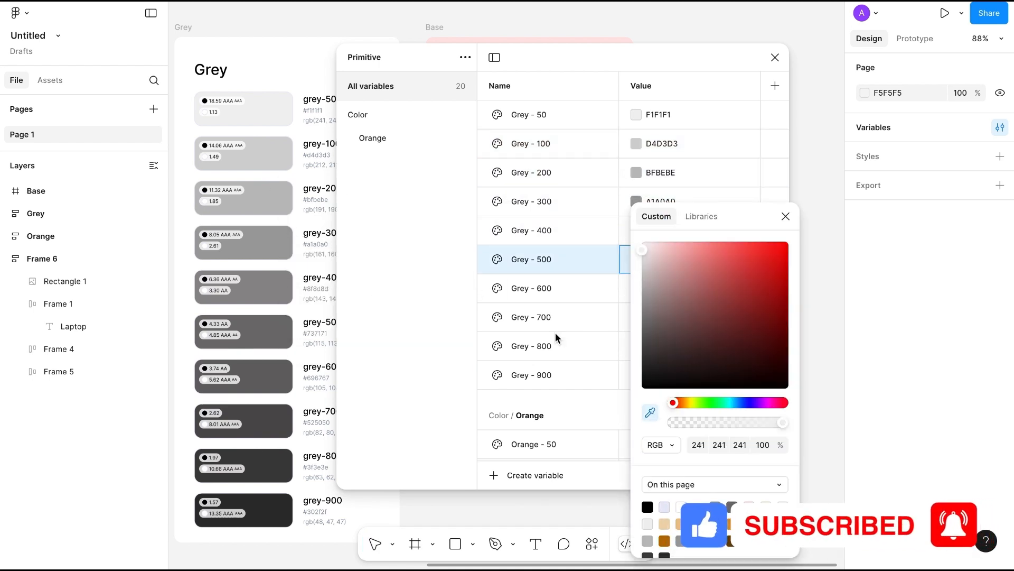
pyautogui.click(650, 413)
pyautogui.click(280, 333)
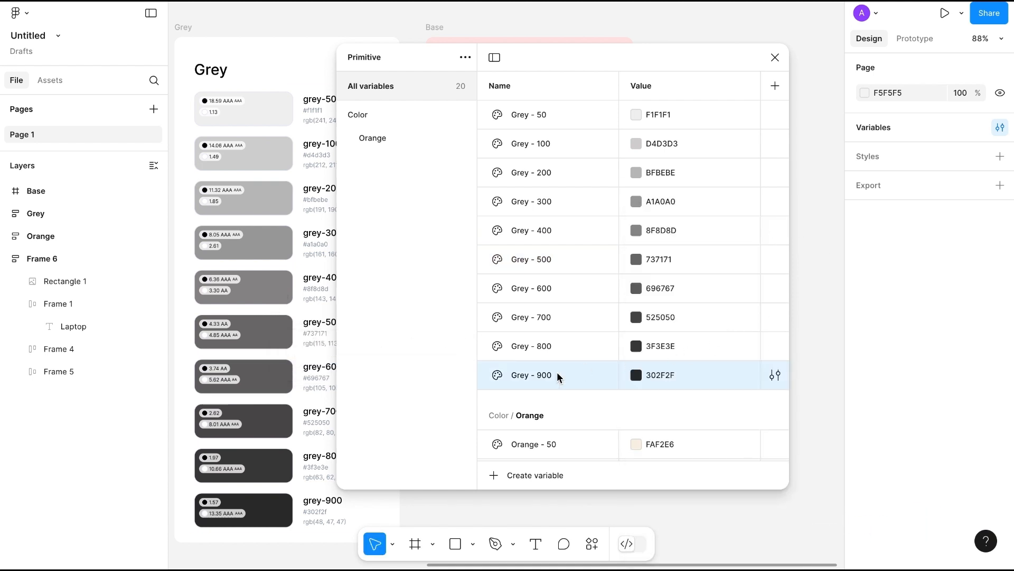
# - Group the variables Grey - 50 through Grey - 900 and name the group "Color/Grey"
pyautogui.keyDown('shift'); pyautogui.click(540, 111); pyautogui.keyUp('shift')
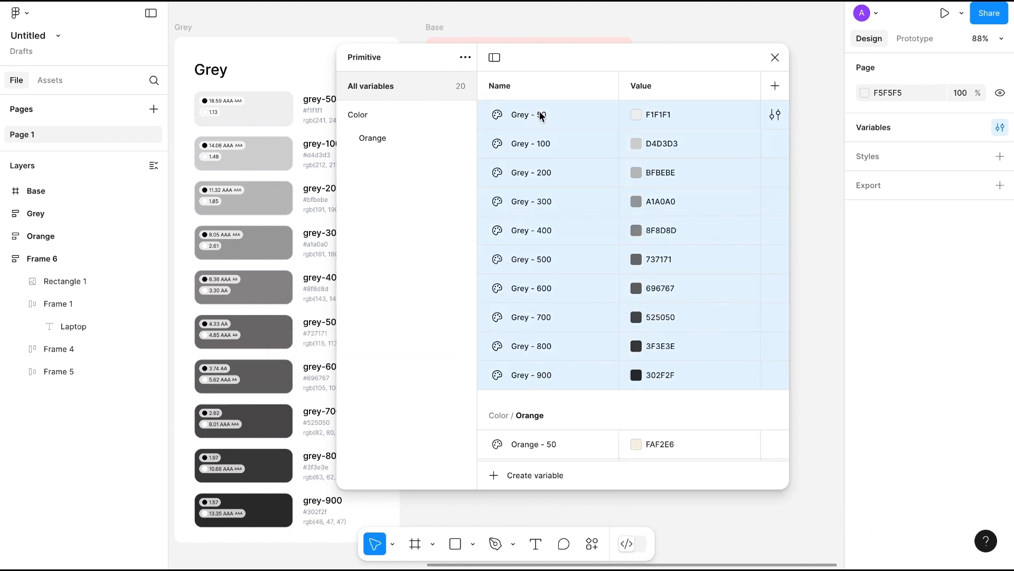
pyautogui.rightClick(563, 142)
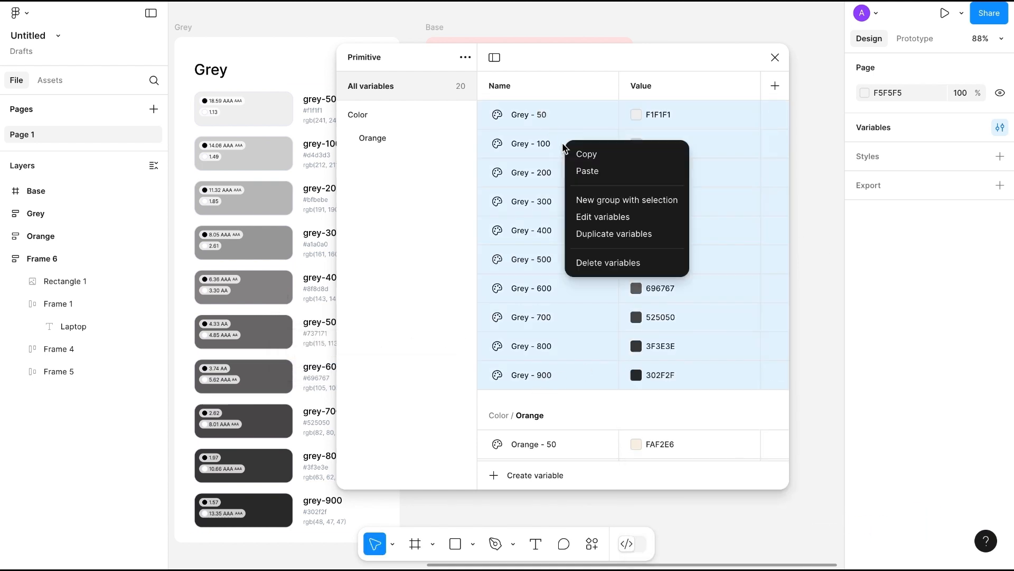
pyautogui.click(604, 201)
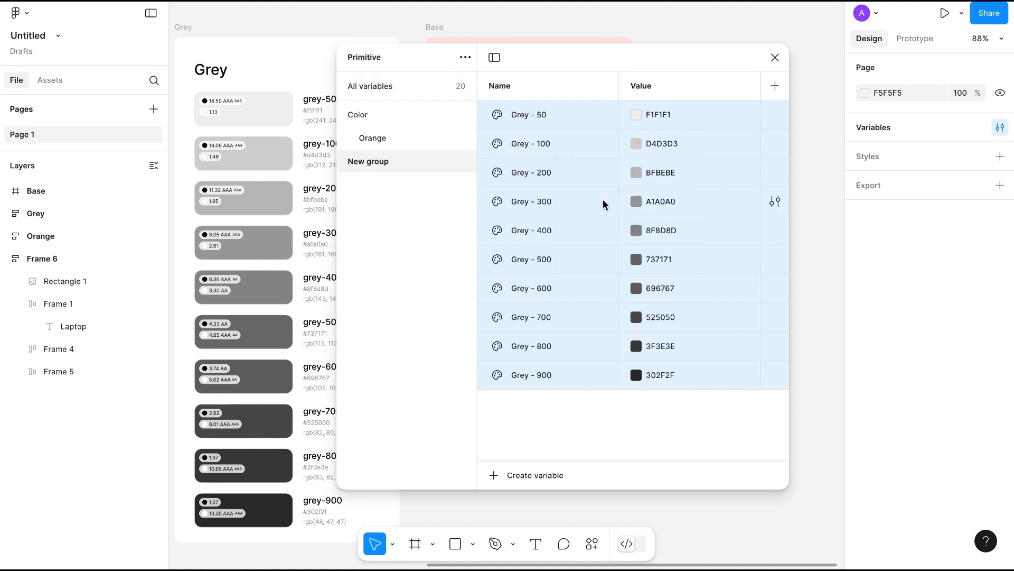
pyautogui.doubleClick(376, 162)
pyautogui.write('Co')
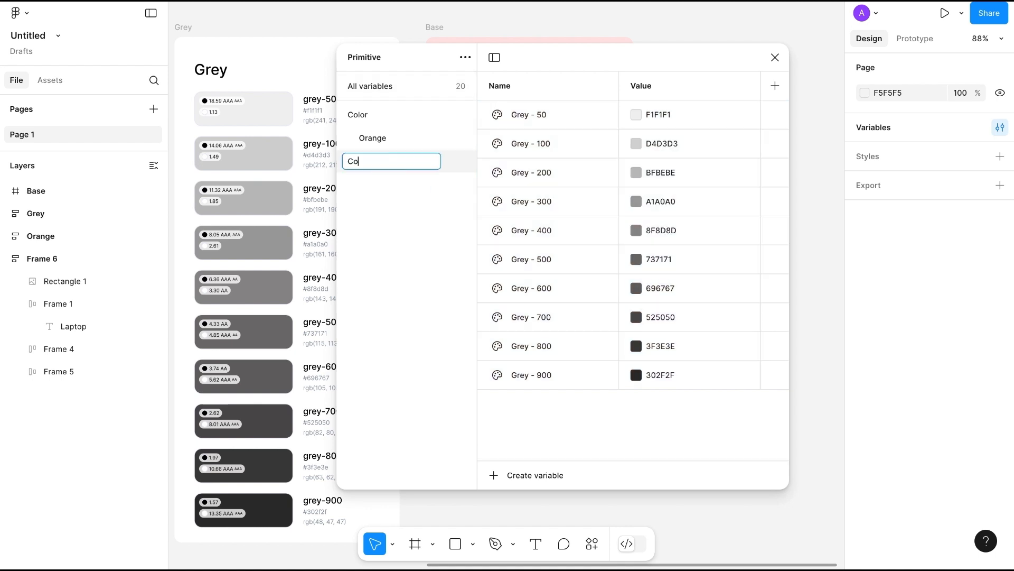
pyautogui.write('lor/Grey')
pyautogui.press('Return')
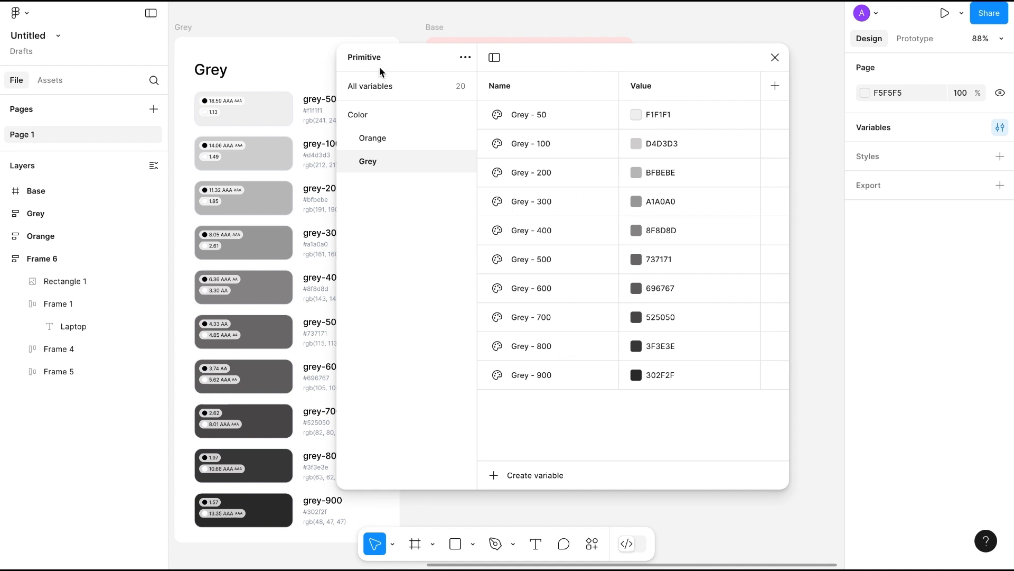
# - Create a number variable named "1" at the top level of the Primitive collection, outside the Color groups
pyautogui.click(372, 85)
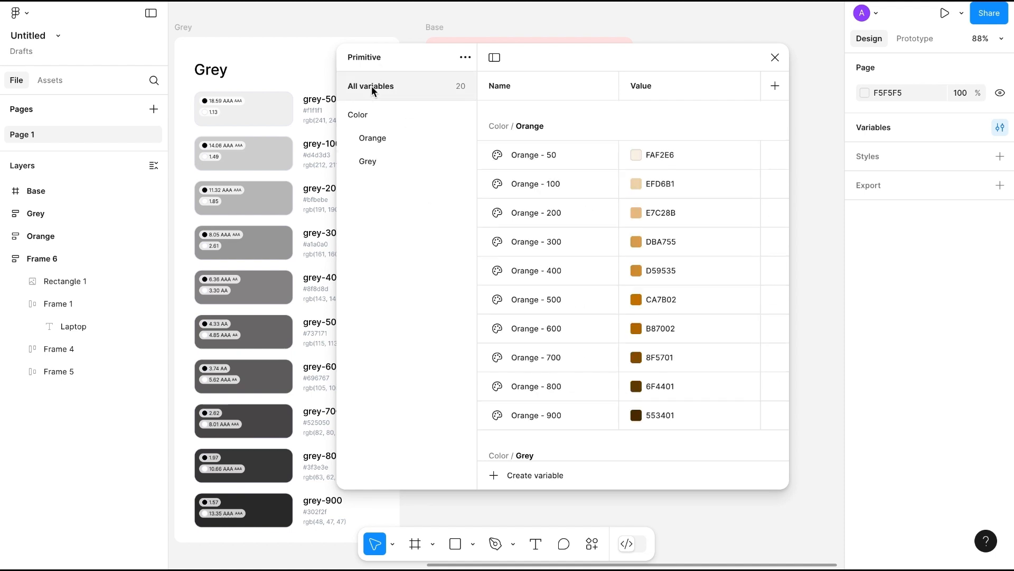
pyautogui.click(495, 478)
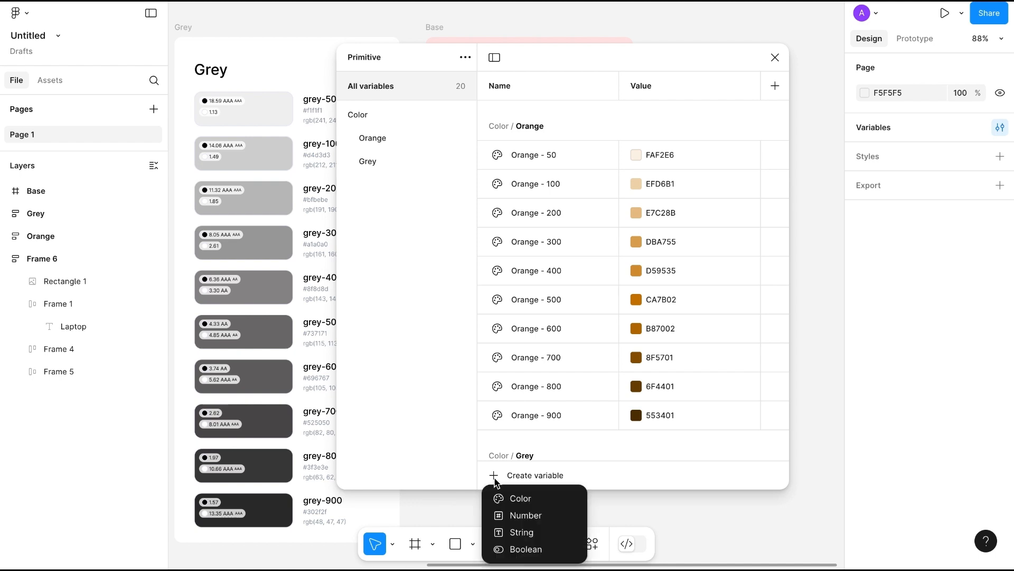
pyautogui.click(523, 517)
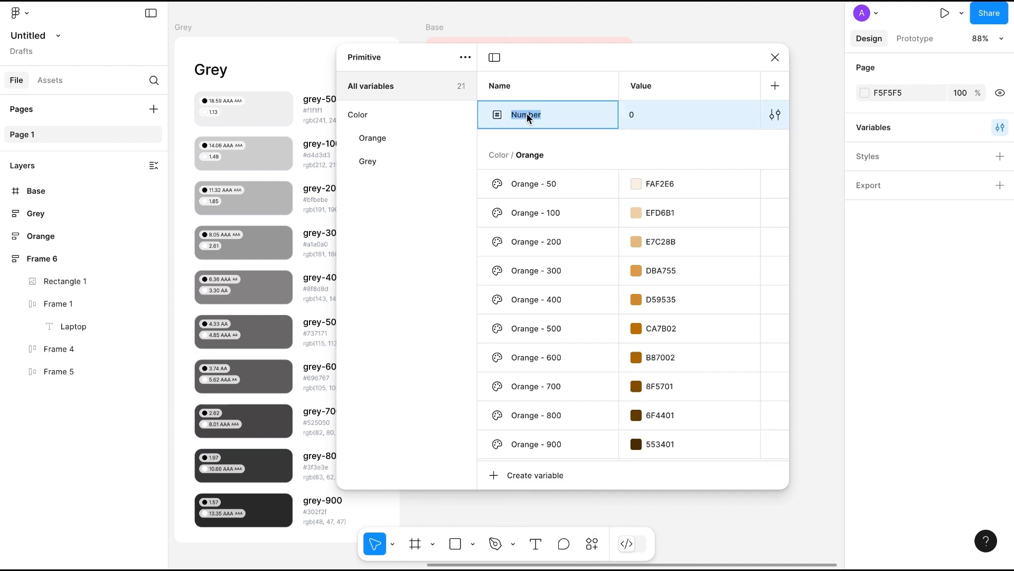
pyautogui.press('BackSpace')
pyautogui.write('1')
pyautogui.press('Return')
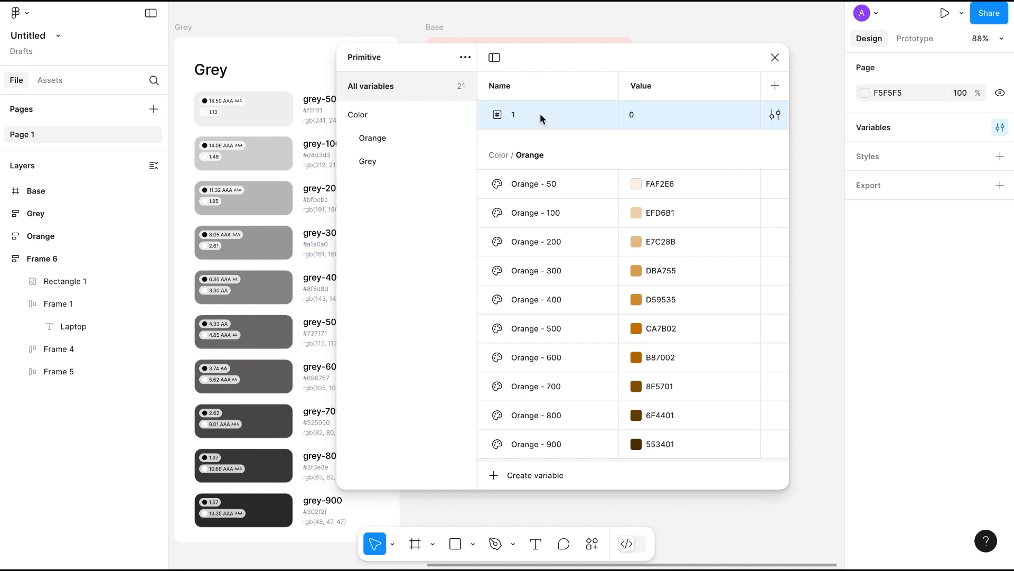
# - Duplicate the number variable "1" seven times
pyautogui.hotkey('ctrl', 'd')
pyautogui.hotkey('ctrl', 'd')
pyautogui.hotkey('ctrl', 'd')
pyautogui.hotkey('ctrl', 'd')
pyautogui.hotkey('ctrl', 'd')
pyautogui.hotkey('ctrl', 'd')
pyautogui.hotkey('ctrl', 'd')
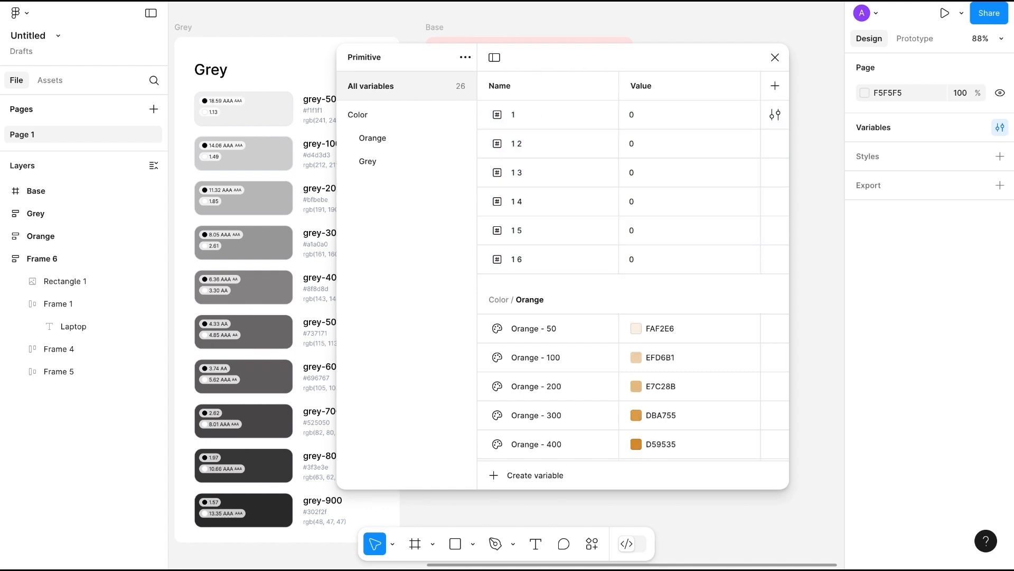
# - Rename the first five copies of the number variable as 2, 3, 4, 5 and 6
pyautogui.click(519, 150)
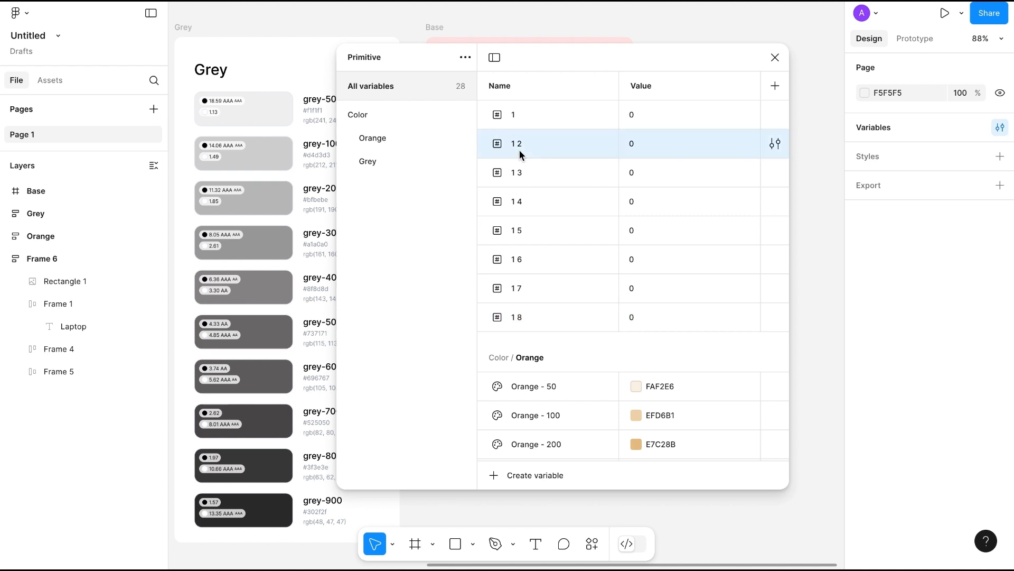
pyautogui.doubleClick(519, 145)
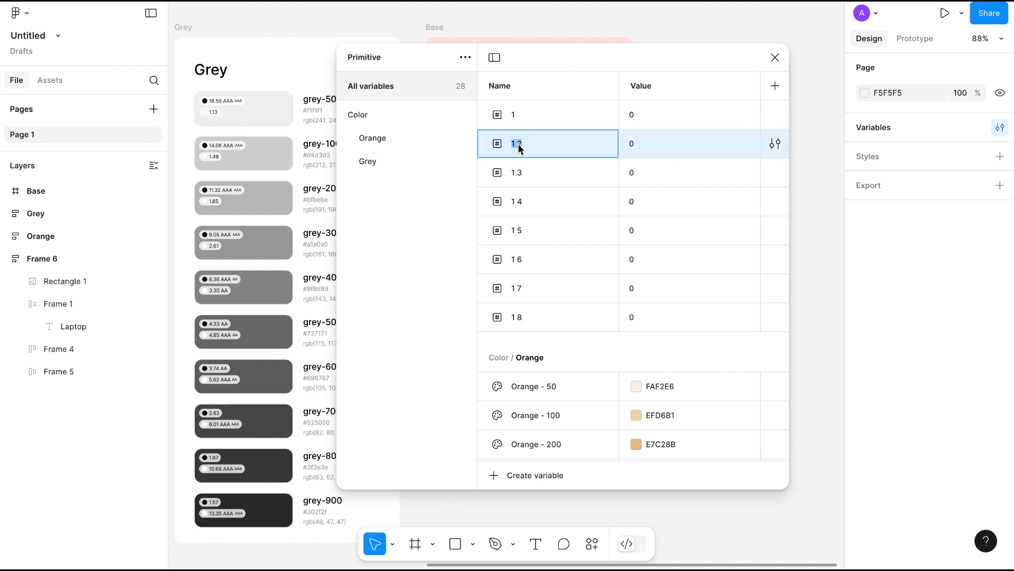
pyautogui.write('2')
pyautogui.click(520, 173)
pyautogui.doubleClick(518, 172)
pyautogui.write('3')
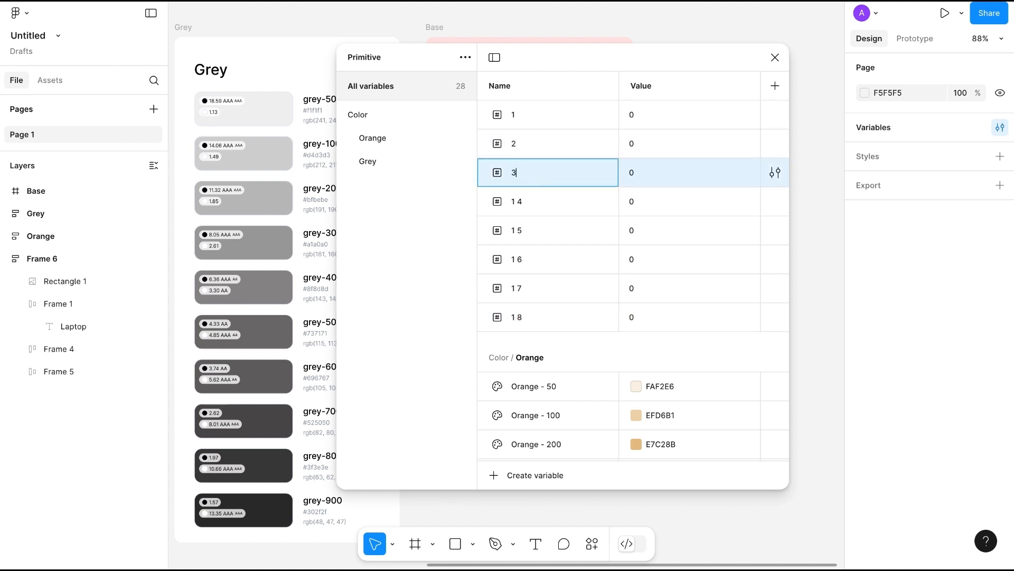
pyautogui.doubleClick(519, 202)
pyautogui.write('4')
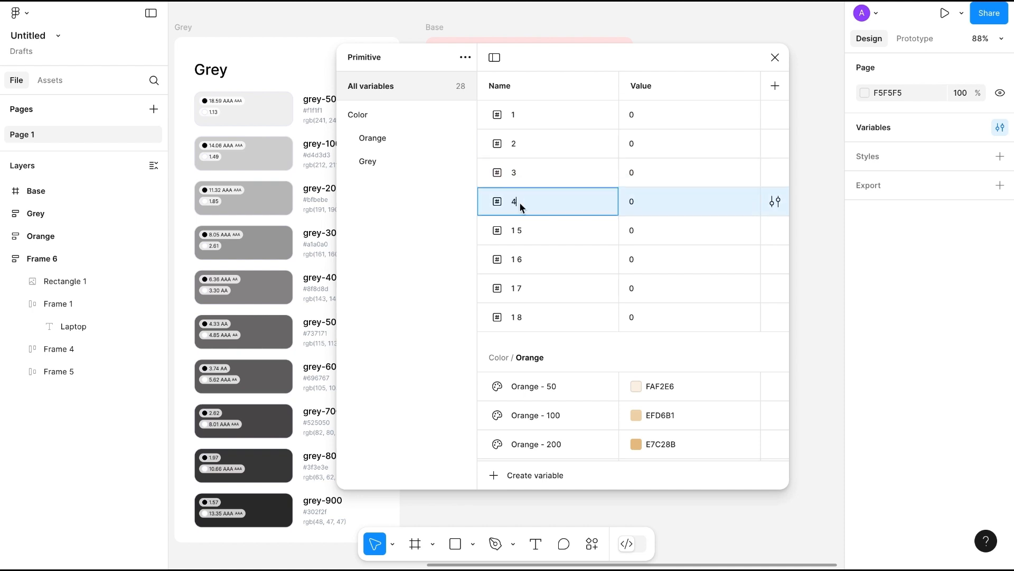
pyautogui.doubleClick(519, 230)
pyautogui.write('5')
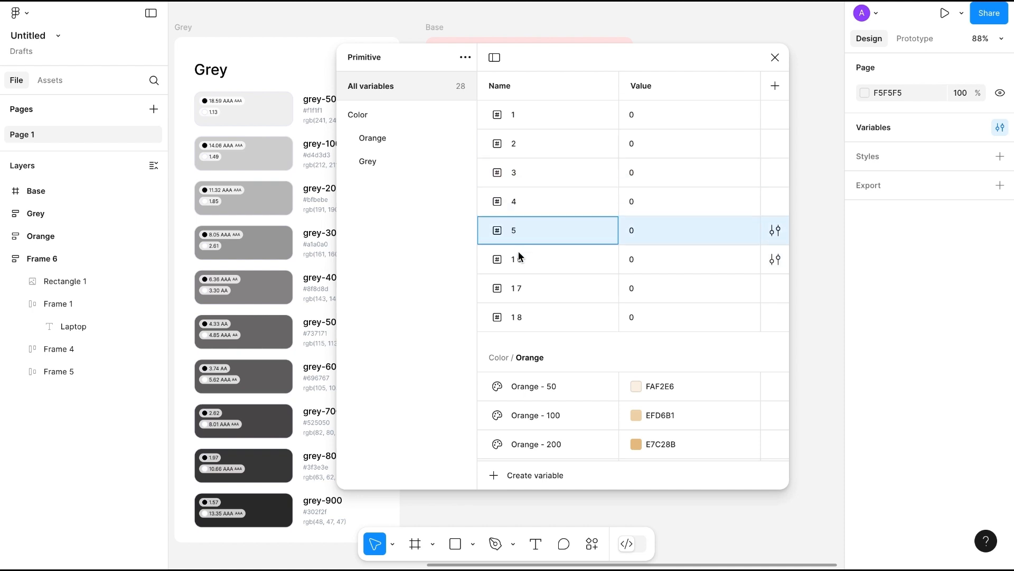
pyautogui.doubleClick(519, 259)
pyautogui.write('6')
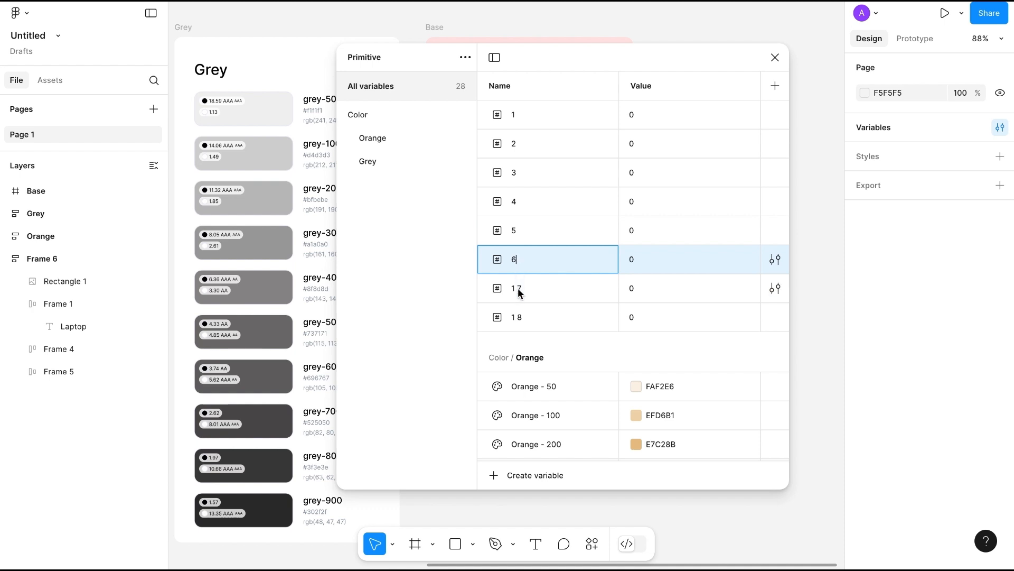
# - Delete the two surplus number variables "1 7" and "1 8"
pyautogui.rightClick(582, 296)
pyautogui.click(617, 411)
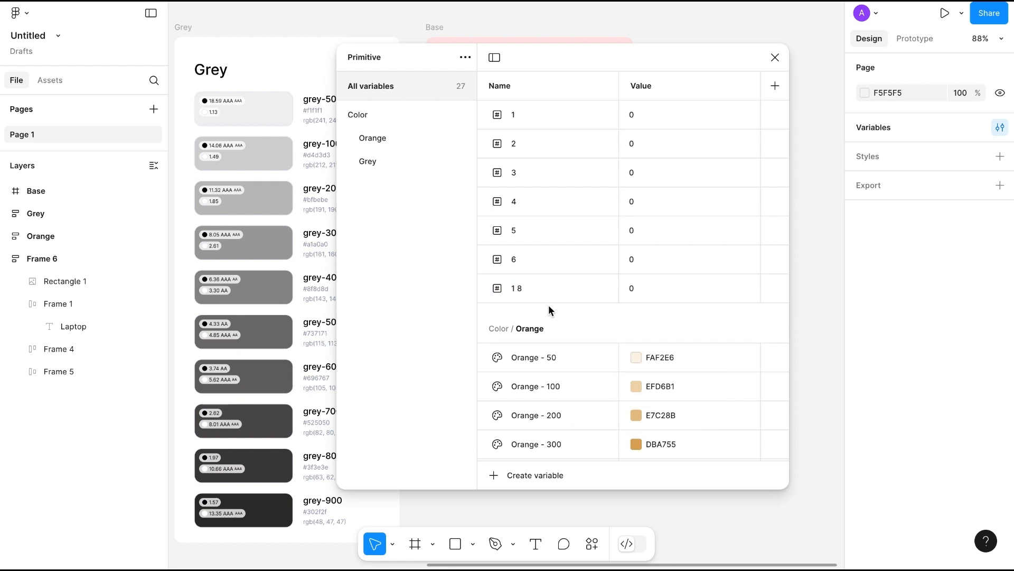
pyautogui.click(546, 288)
pyautogui.rightClick(545, 288)
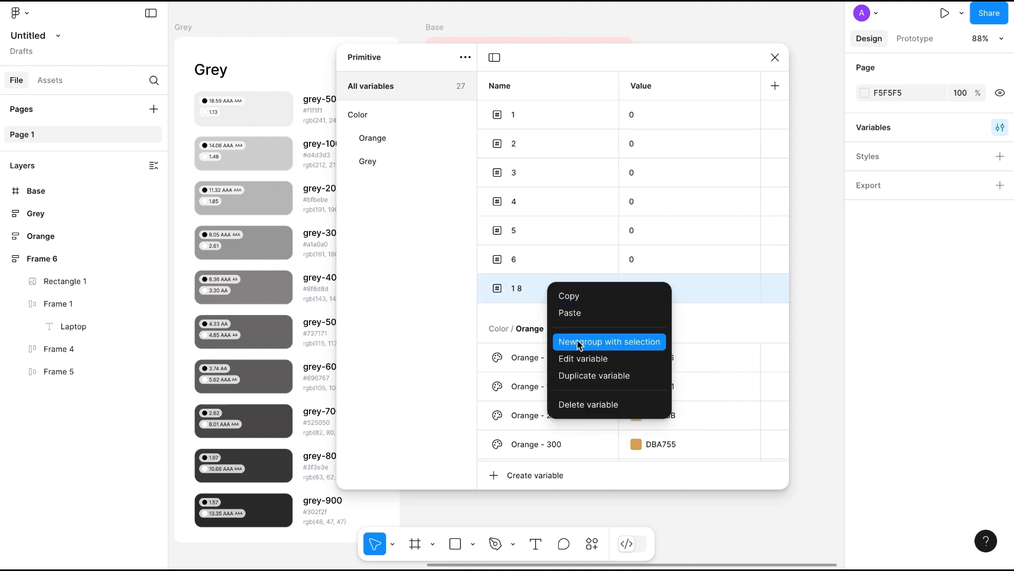
pyautogui.click(596, 408)
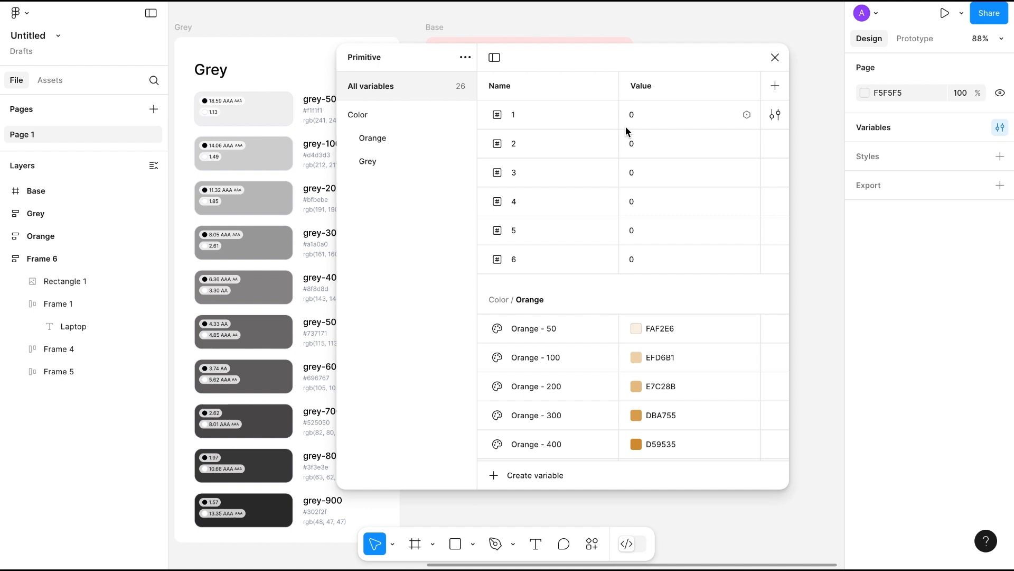
# - Set the values of number variables 2 through 6 to 4, 8, 12, 16 and 20
pyautogui.click(631, 144)
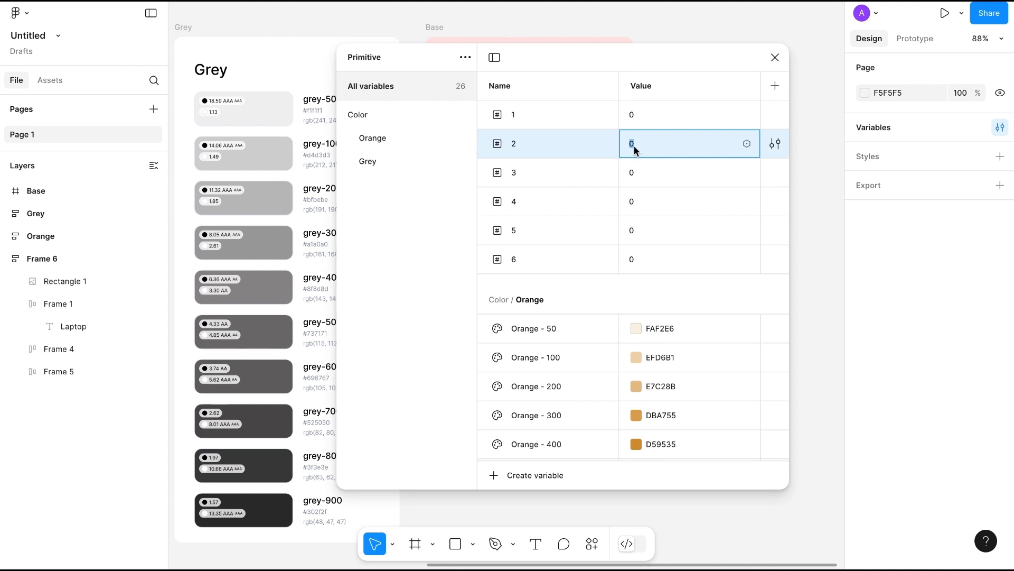
pyautogui.write('4')
pyautogui.click(633, 174)
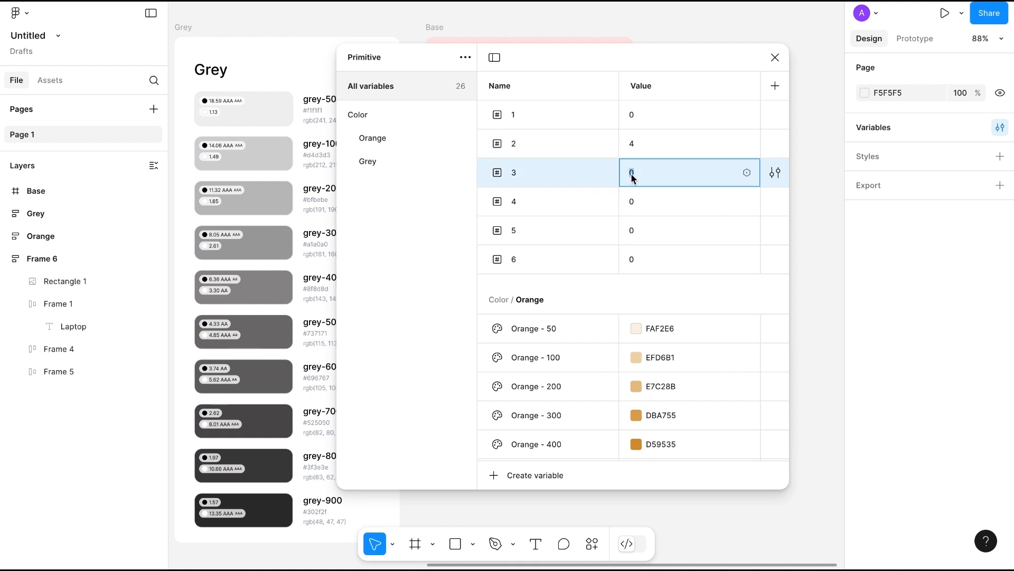
pyautogui.write('8')
pyautogui.click(632, 204)
pyautogui.write('12')
pyautogui.click(632, 228)
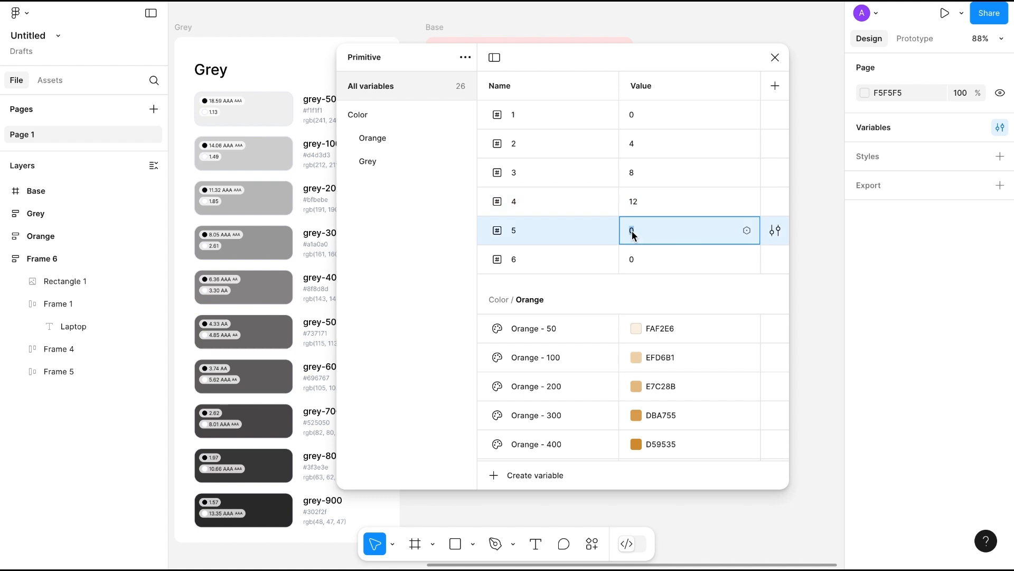
pyautogui.write('16')
pyautogui.click(632, 260)
pyautogui.write('20')
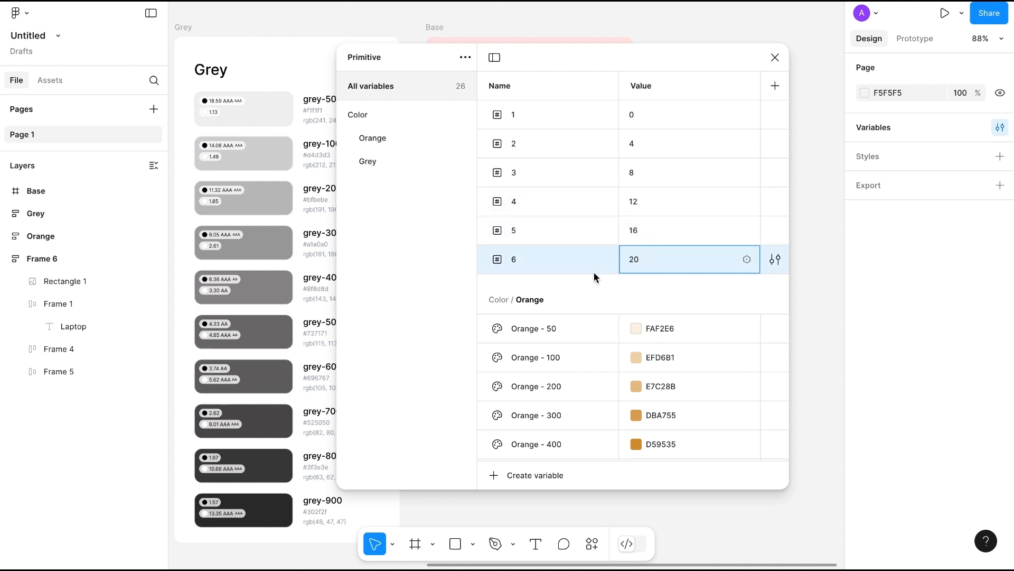
pyautogui.press('Return')
# - Group the number variables 1 through 6 and name the group "Spacing"
pyautogui.keyDown('shift'); pyautogui.click(537, 112); pyautogui.keyUp('shift')
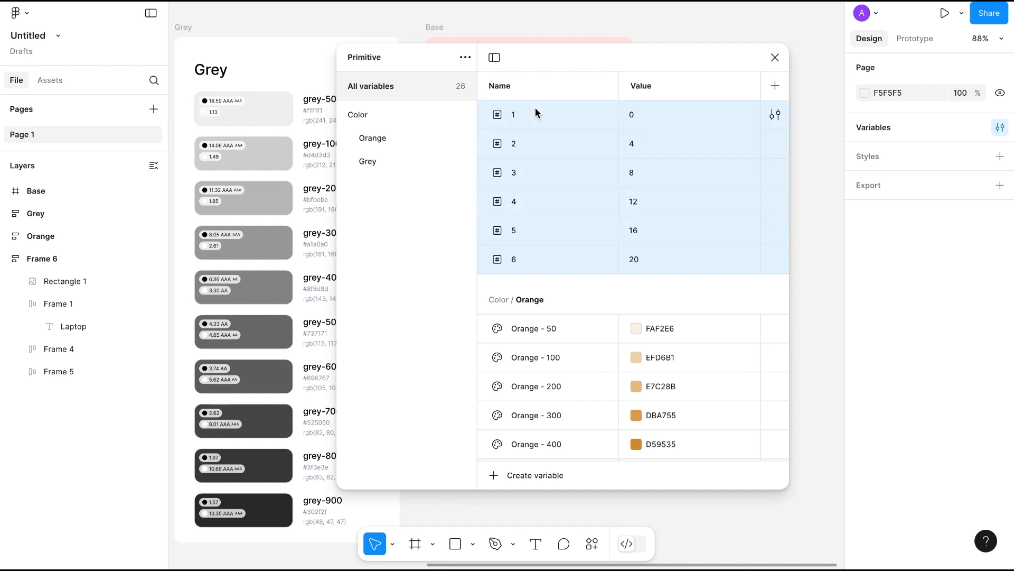
pyautogui.rightClick(536, 112)
pyautogui.click(568, 163)
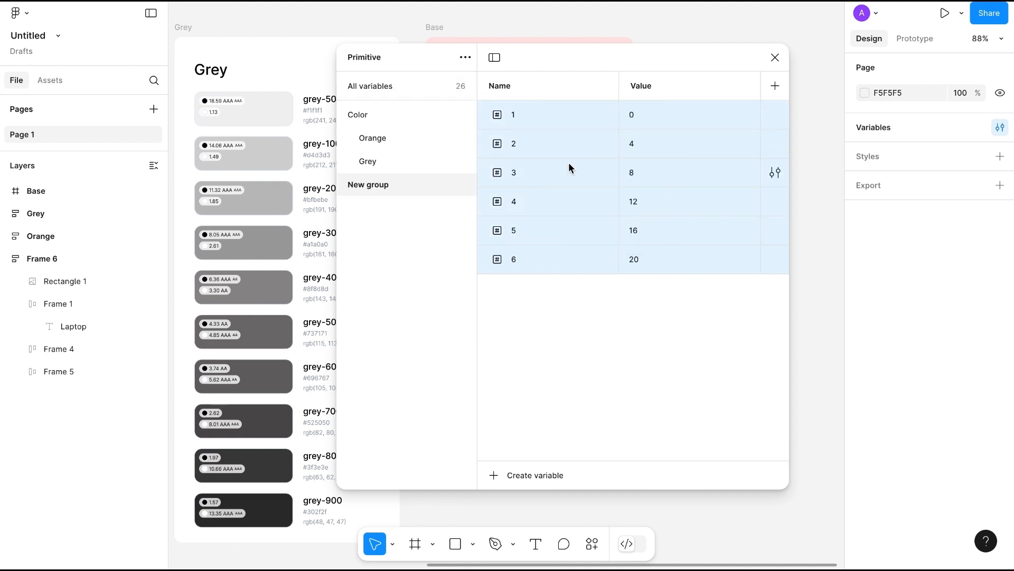
pyautogui.click(372, 186)
pyautogui.doubleClick(372, 186)
pyautogui.write('S')
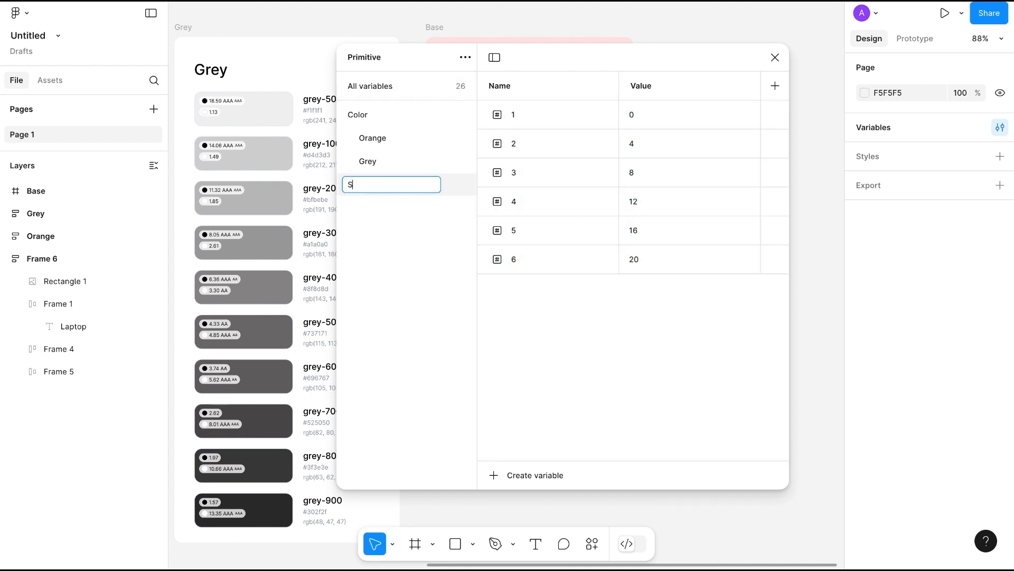
pyautogui.write('pacing')
pyautogui.press('Return')
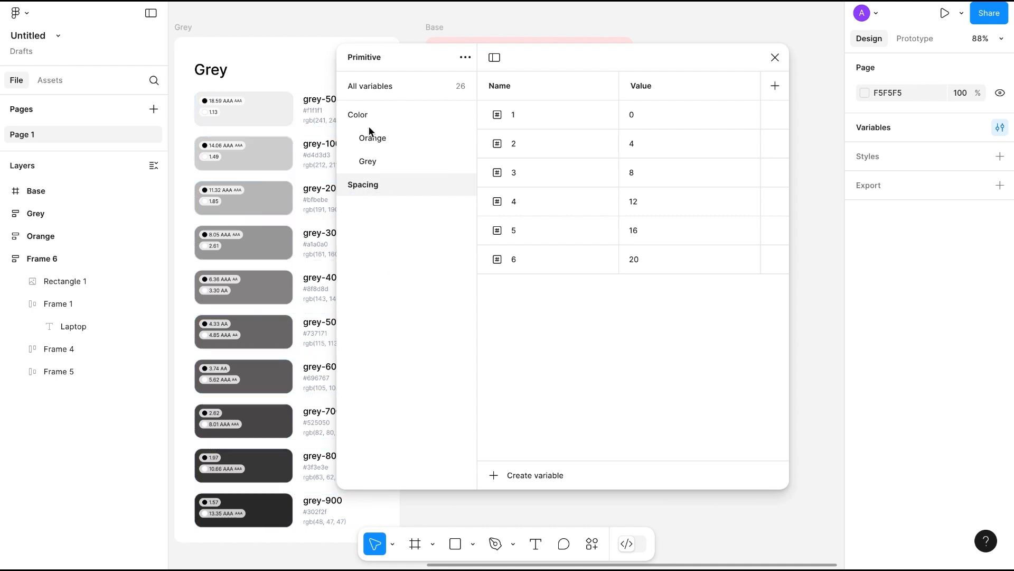
pyautogui.click(343, 113)
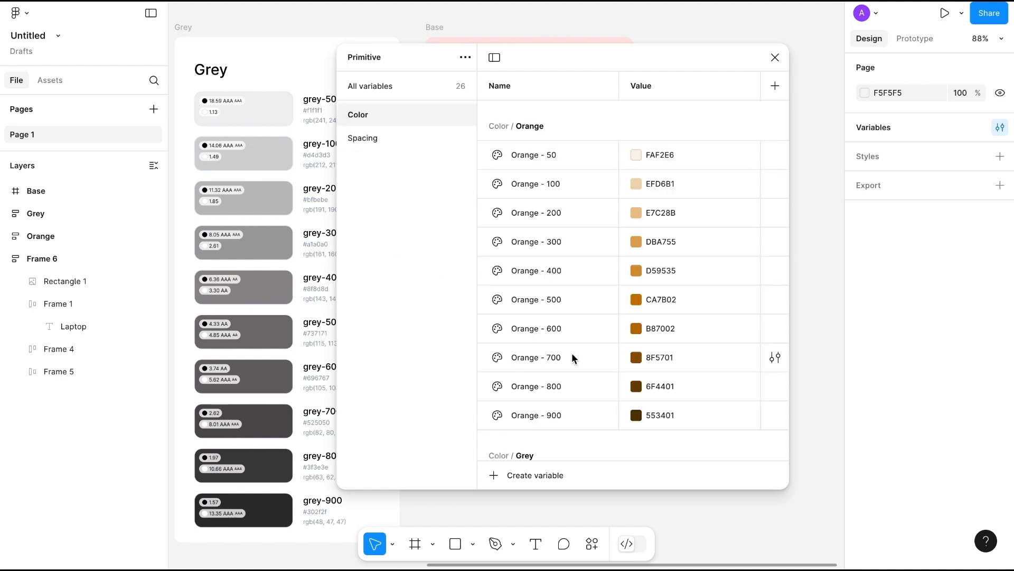
pyautogui.scroll(-5, 572, 353)
pyautogui.scroll(5, 571, 353)
# - Create a new variable collection named "Token"
pyautogui.click(466, 58)
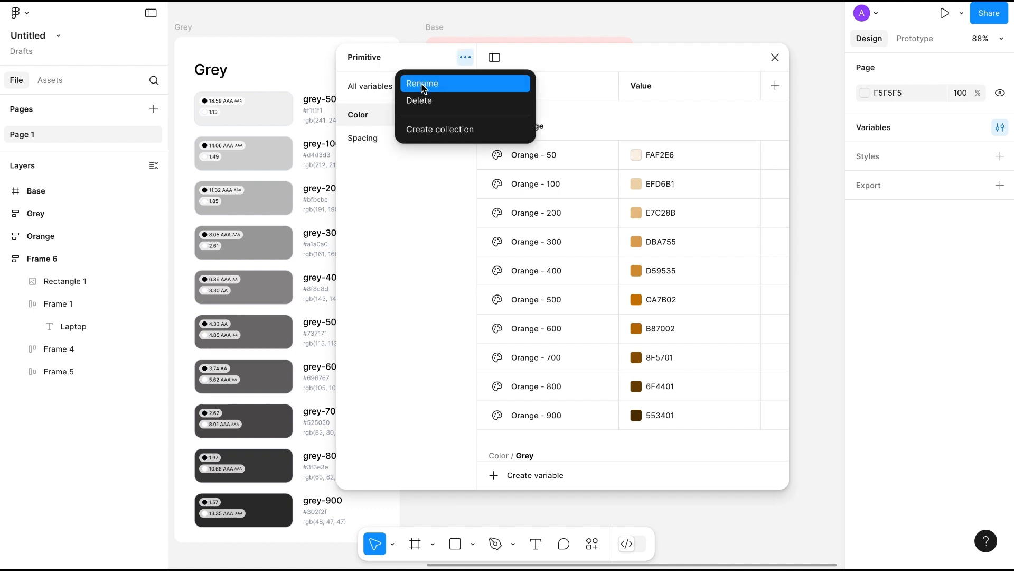
pyautogui.click(432, 131)
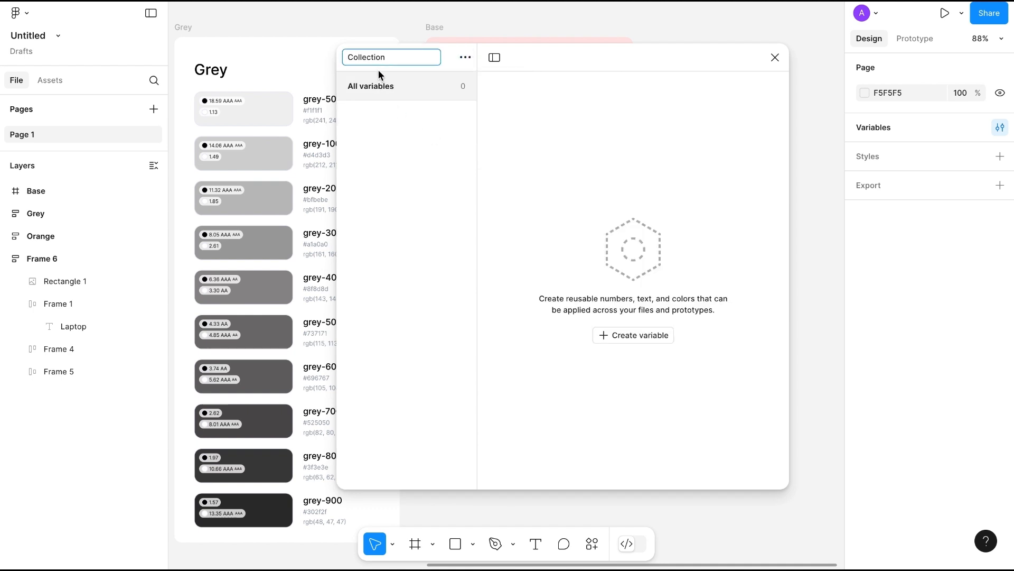
pyautogui.press('BackSpace')
pyautogui.press('BackSpace')
pyautogui.press('BackSpace')
pyautogui.press('BackSpace')
pyautogui.press('BackSpace')
pyautogui.press('BackSpace')
pyautogui.press('BackSpace')
pyautogui.press('BackSpace')
pyautogui.press('BackSpace')
pyautogui.press('BackSpace')
pyautogui.write('Token')
pyautogui.press('Return')
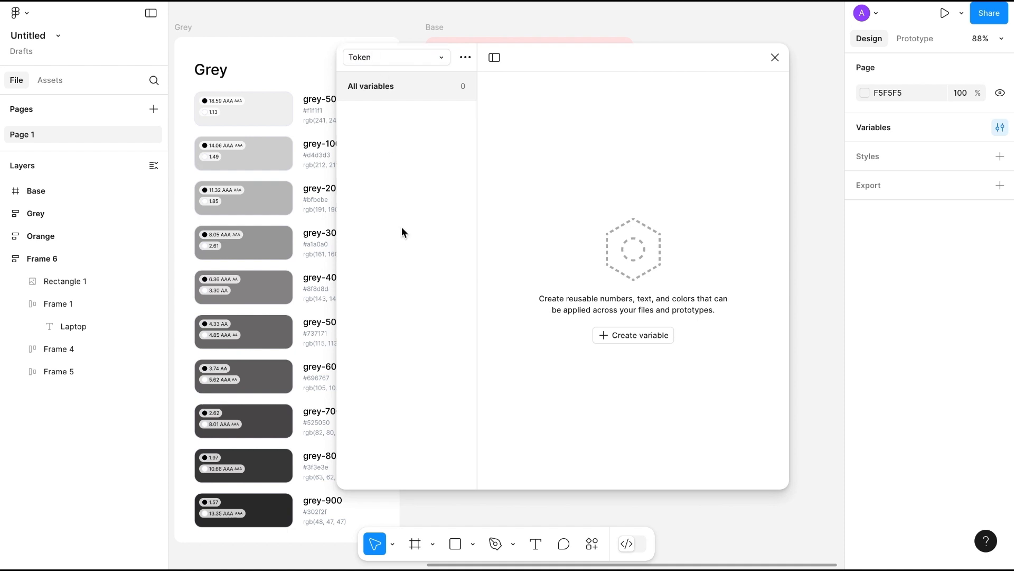
# - Create a color variable named "Bg- Primary" in the Token collection
pyautogui.click(625, 336)
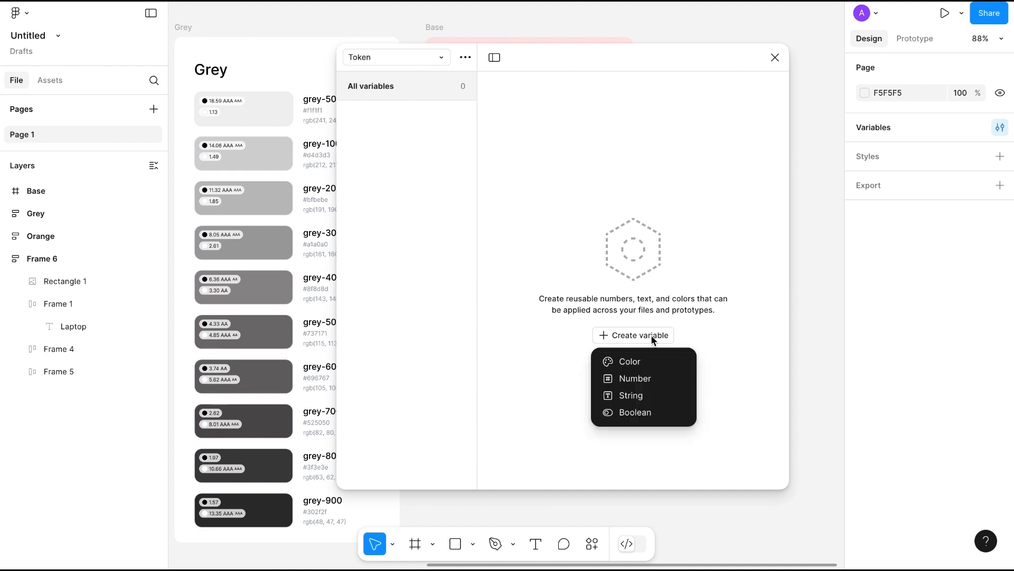
pyautogui.click(637, 365)
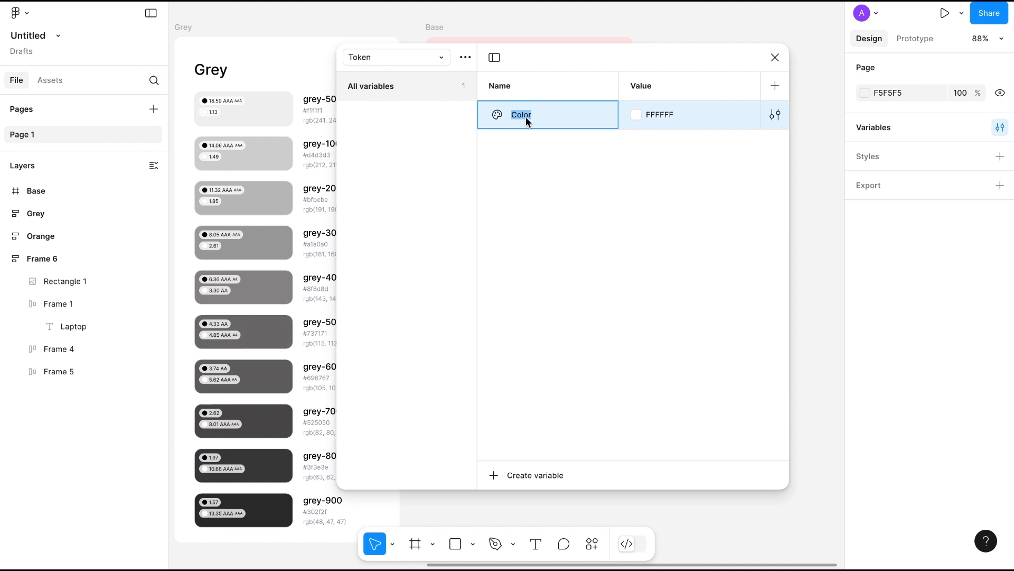
pyautogui.hscroll(-10, 256, 264)
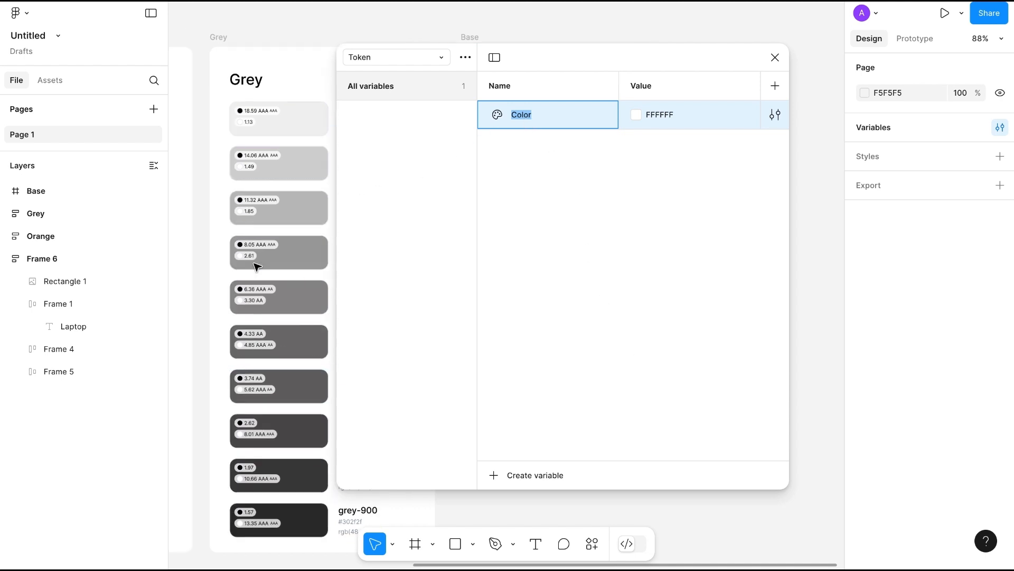
pyautogui.hscroll(-5, 256, 265)
pyautogui.scroll(1, 256, 265)
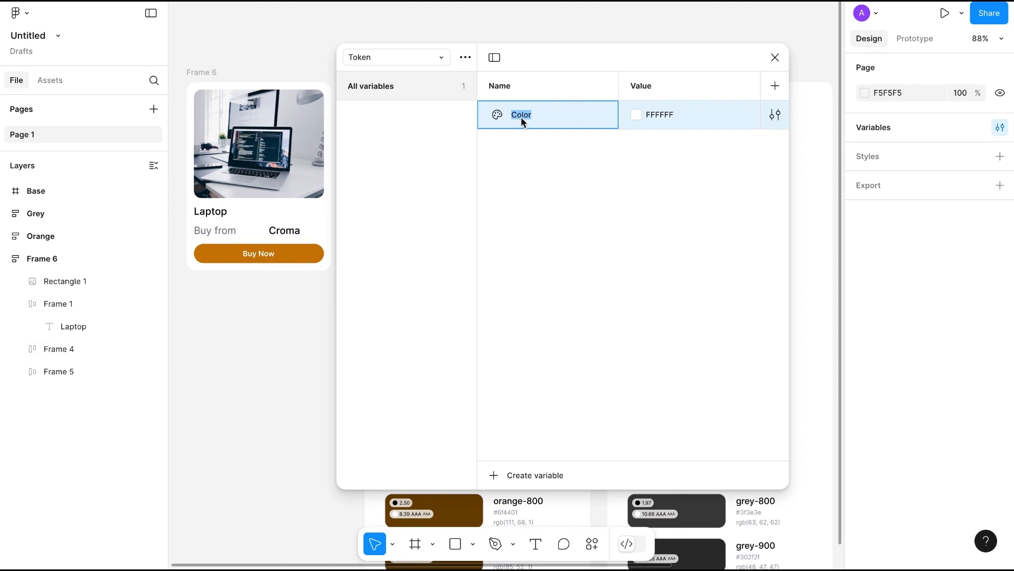
pyautogui.write('B')
pyautogui.write('g')
pyautogui.write('- Suraf')
pyautogui.press('BackSpace')
pyautogui.press('BackSpace')
pyautogui.write('face')
pyautogui.press('BackSpace')
pyautogui.press('BackSpace')
pyautogui.press('BackSpace')
pyautogui.press('BackSpace')
pyautogui.press('BackSpace')
pyautogui.press('BackSpace')
pyautogui.write('Primary')
# - Browse the library's Primitive color variables for a white that can serve as the Bg- Primary value
pyautogui.click(637, 116)
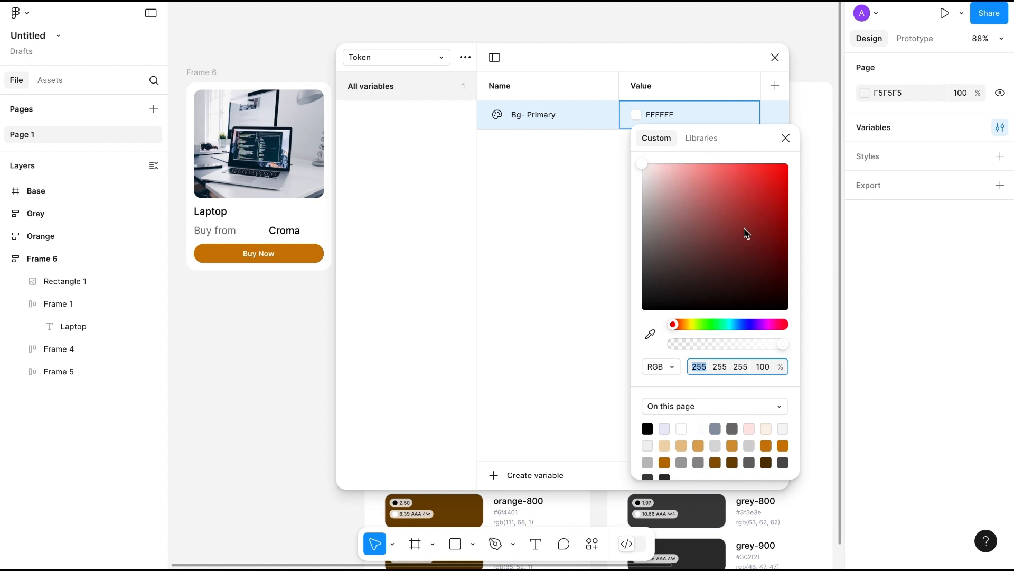
pyautogui.click(786, 138)
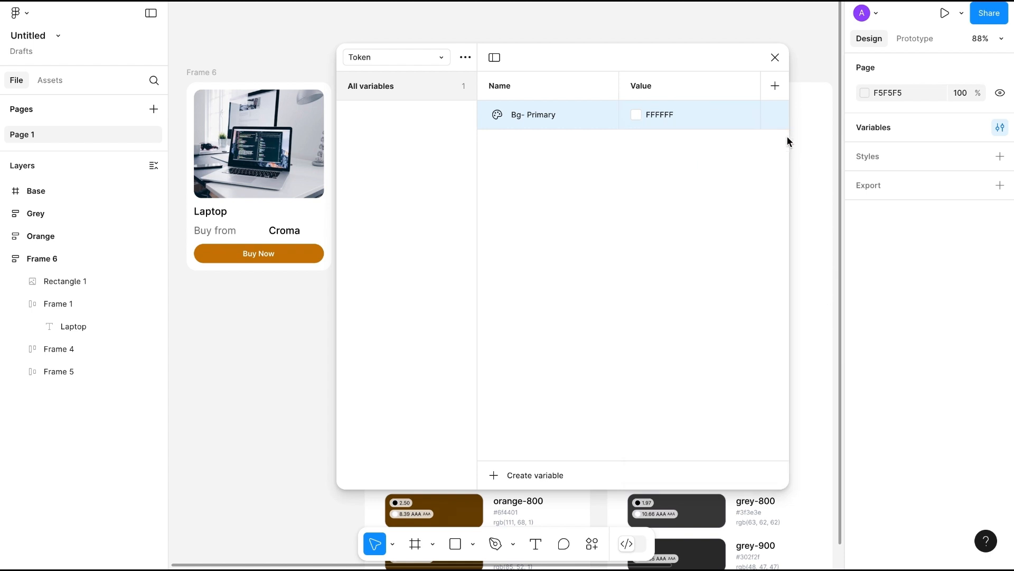
pyautogui.click(654, 114)
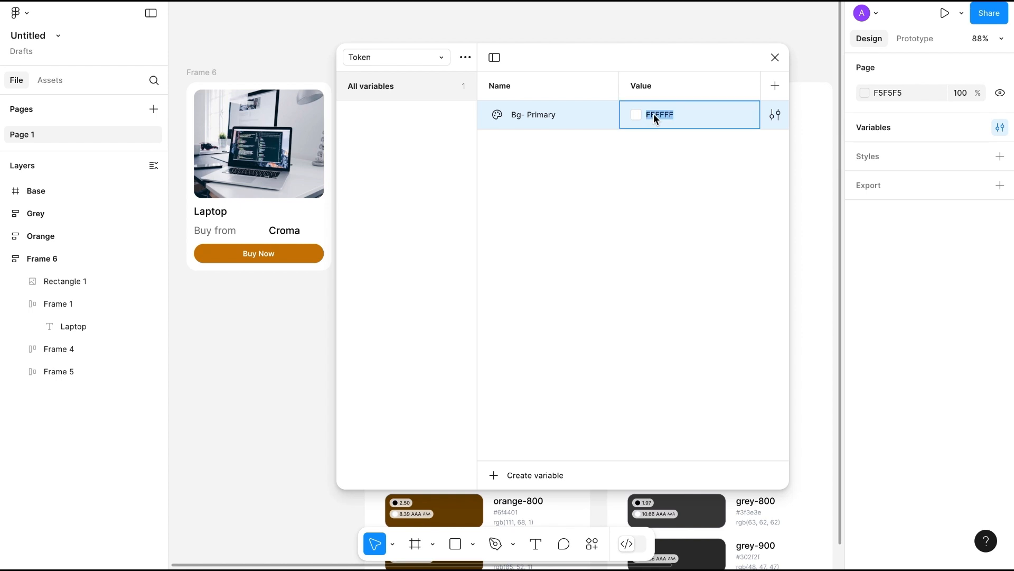
pyautogui.click(636, 116)
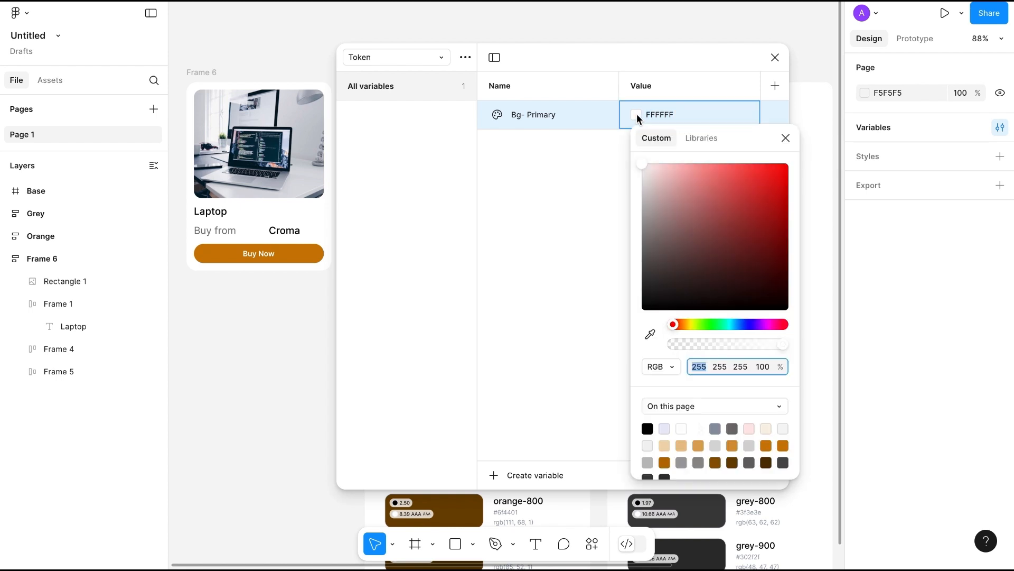
pyautogui.click(702, 139)
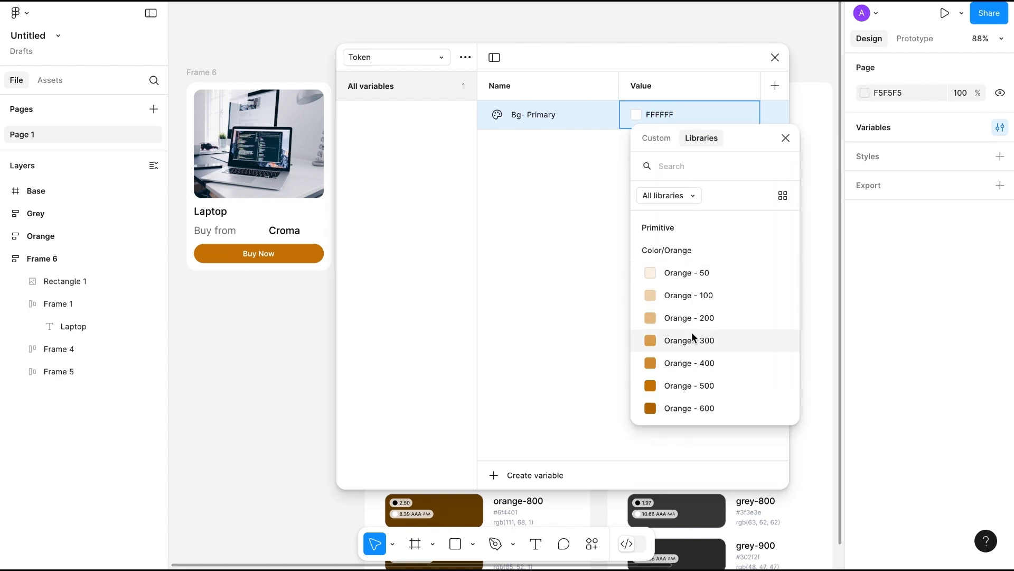
pyautogui.scroll(-5, 693, 336)
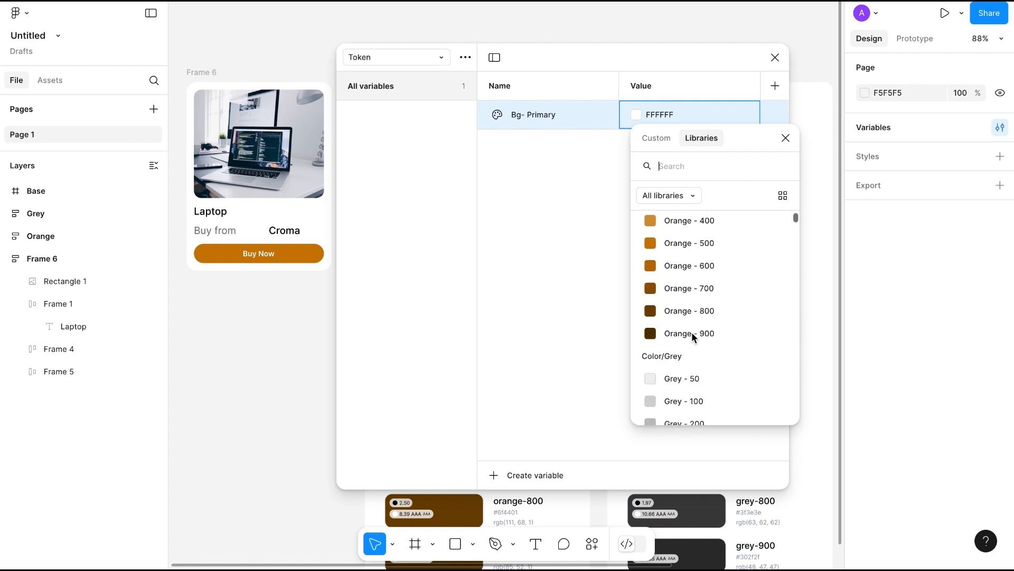
pyautogui.scroll(-5, 692, 333)
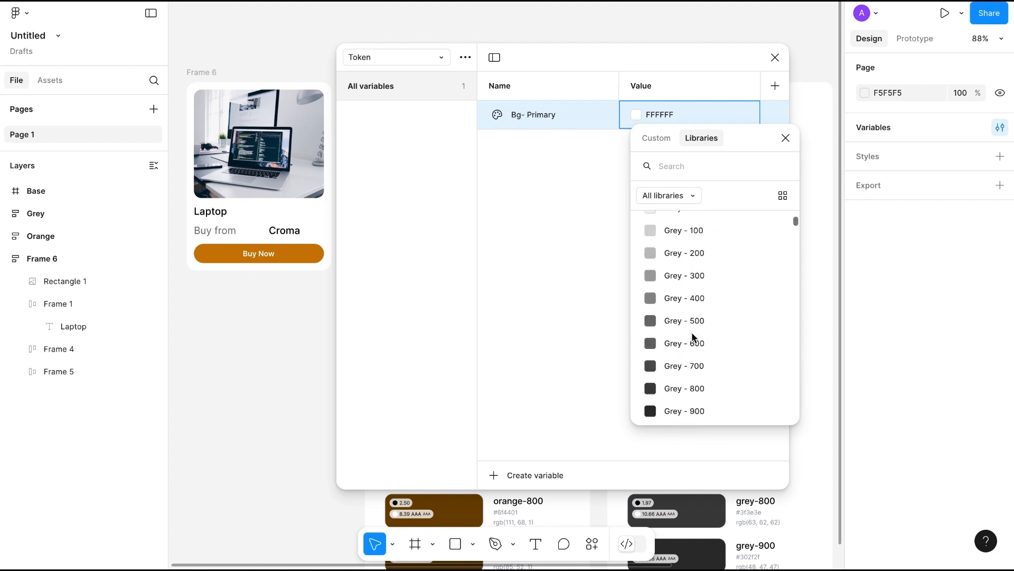
pyautogui.scroll(-5, 692, 332)
pyautogui.scroll(15, 692, 331)
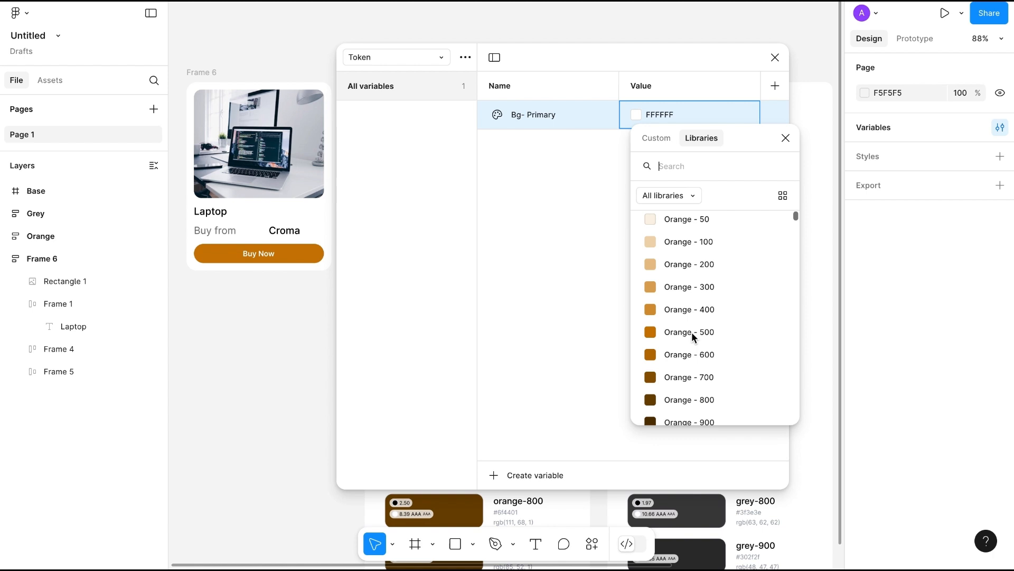
pyautogui.click(554, 245)
# - Switch to the Primitive collection and create a color variable named "White" with the value FFFFFF
pyautogui.hscroll(1, 212, 375)
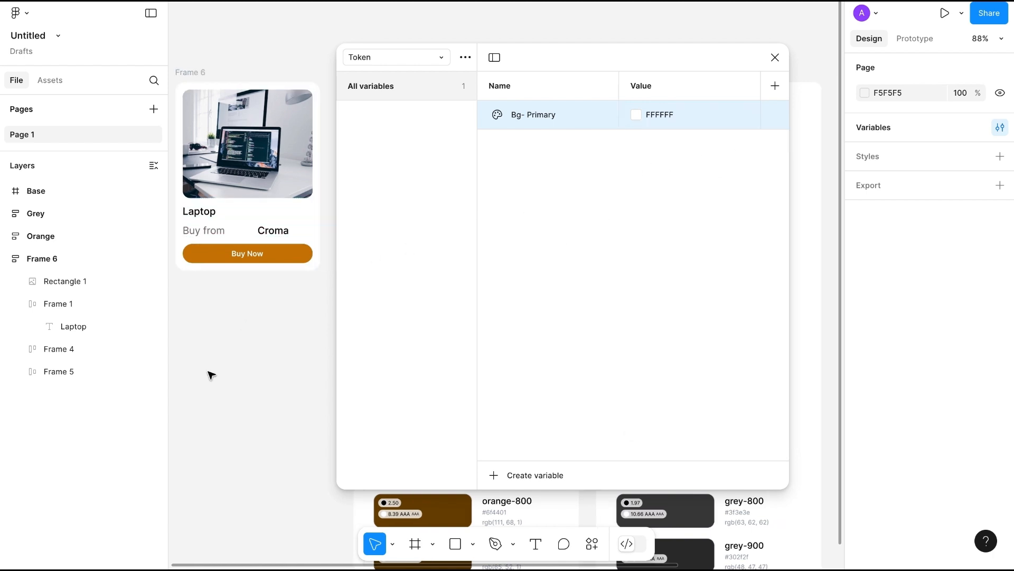
pyautogui.hscroll(10, 211, 375)
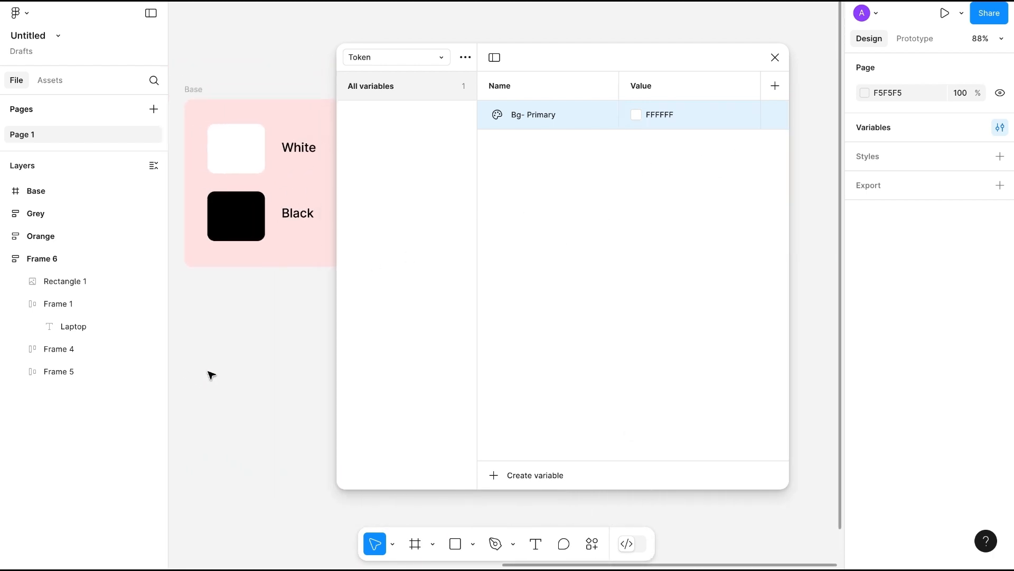
pyautogui.hscroll(1, 212, 375)
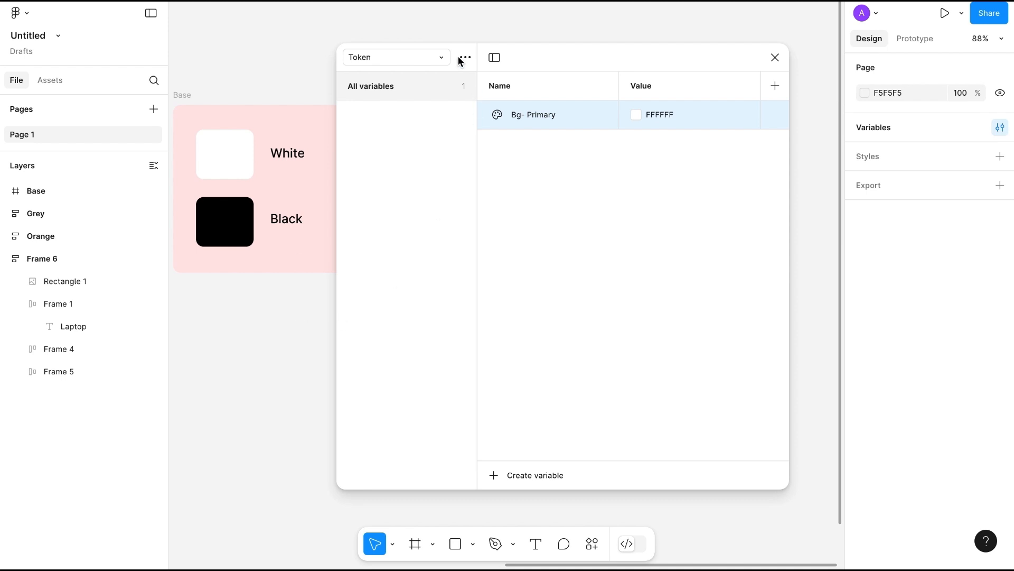
pyautogui.click(429, 60)
pyautogui.click(384, 50)
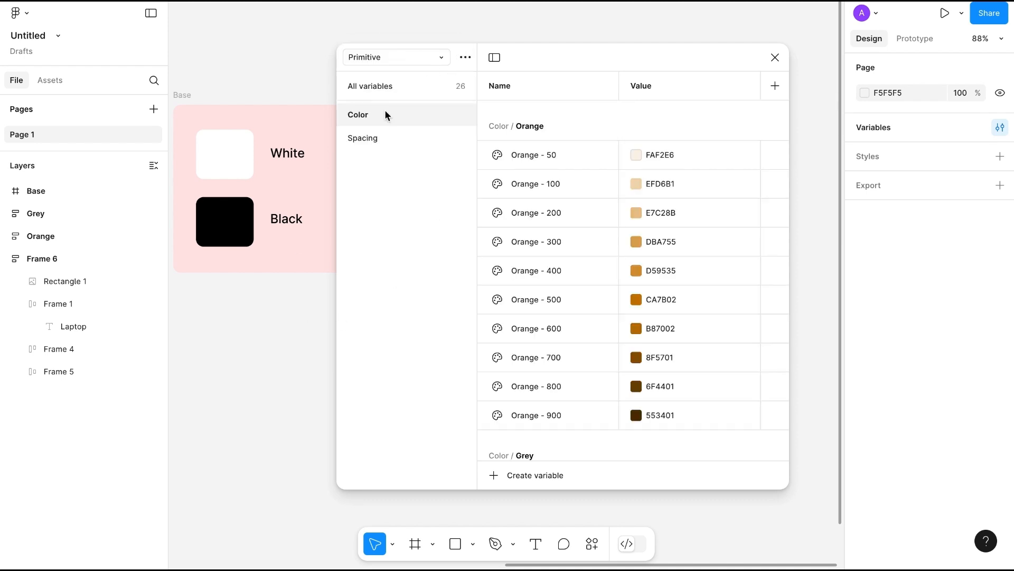
pyautogui.scroll(-5, 533, 280)
pyautogui.scroll(5, 532, 285)
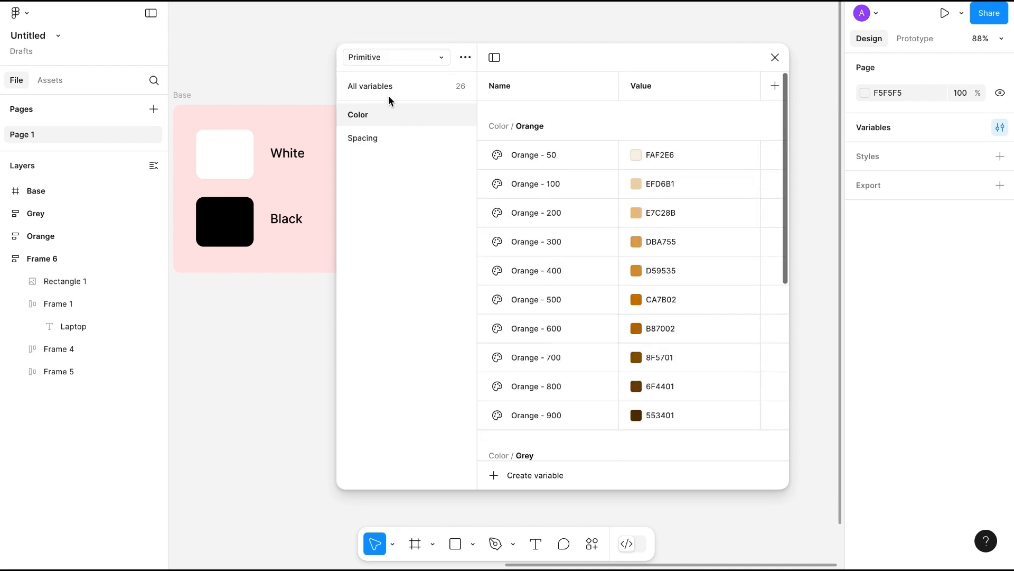
pyautogui.click(382, 88)
pyautogui.click(530, 475)
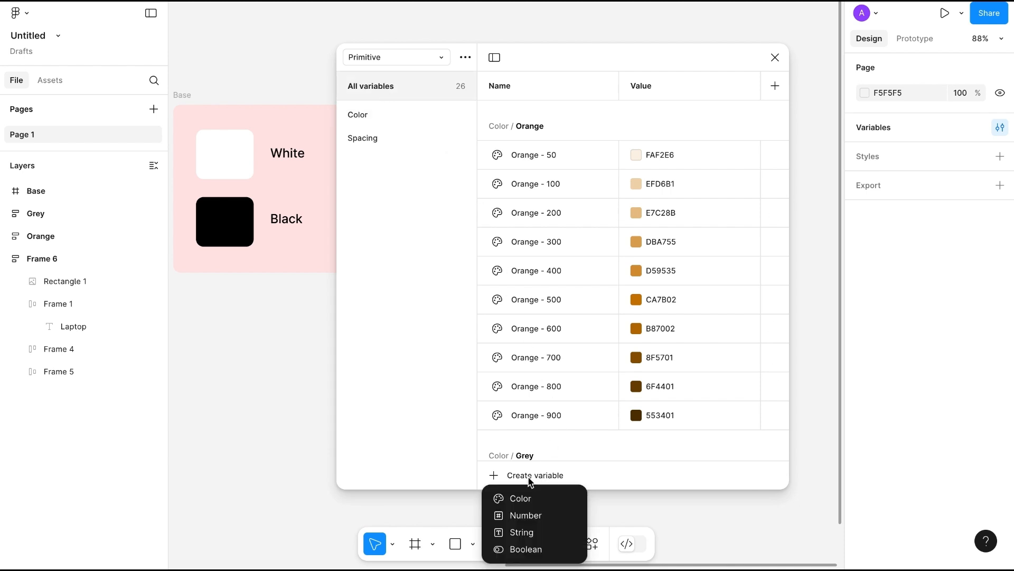
pyautogui.click(526, 495)
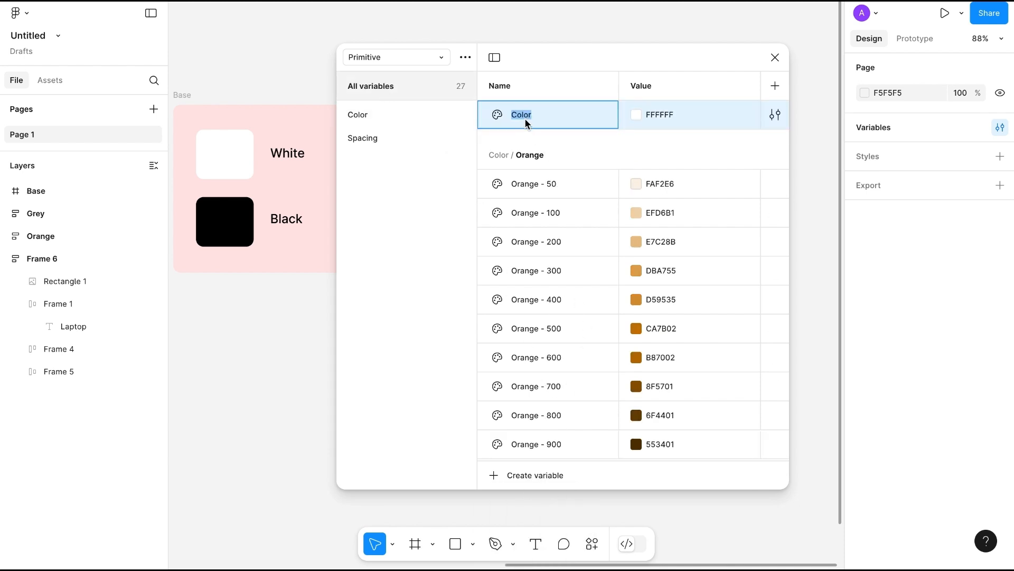
pyautogui.write('White')
pyautogui.click(423, 82)
# - Create a Primitive color variable named "Black" and sample its value 000000 from the black swatch in the Base frame
pyautogui.click(535, 475)
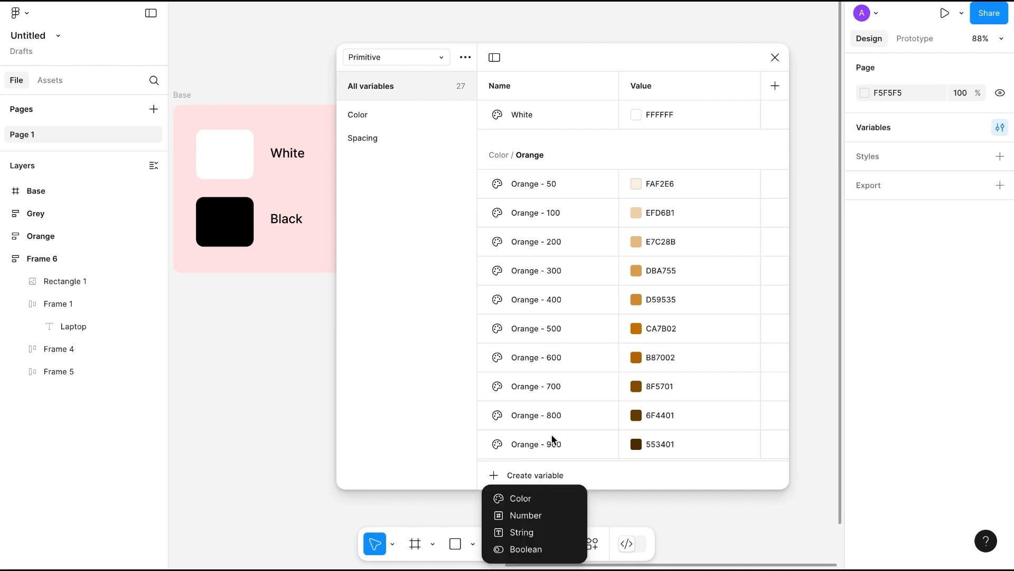
pyautogui.click(525, 505)
pyautogui.write('Blac')
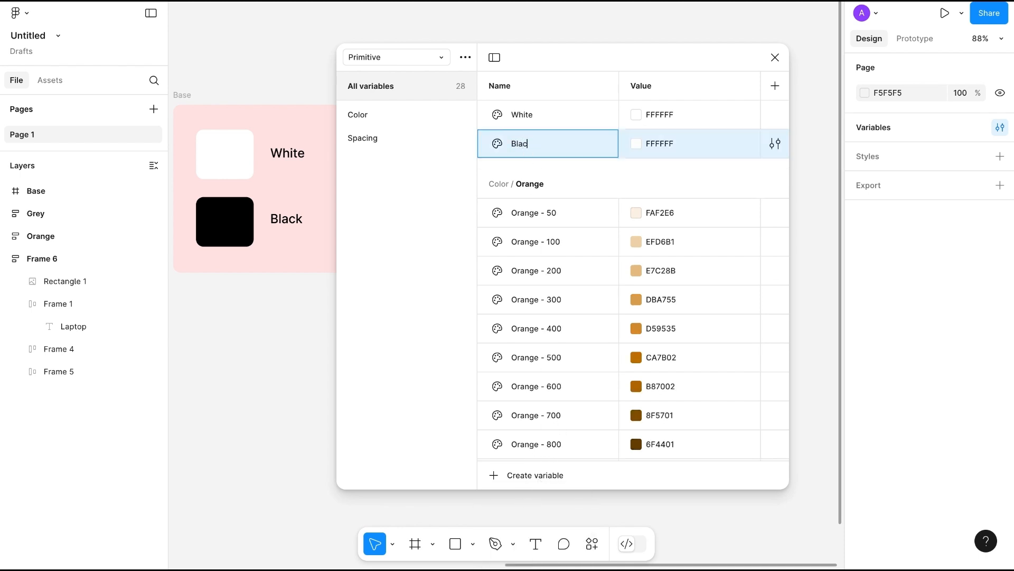
pyautogui.write('k')
pyautogui.click(639, 143)
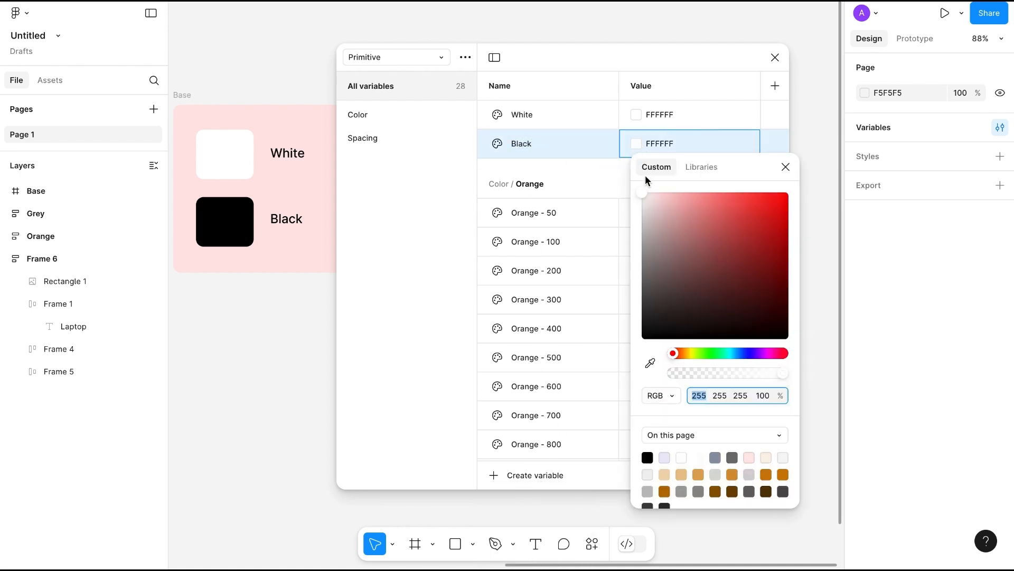
pyautogui.click(650, 362)
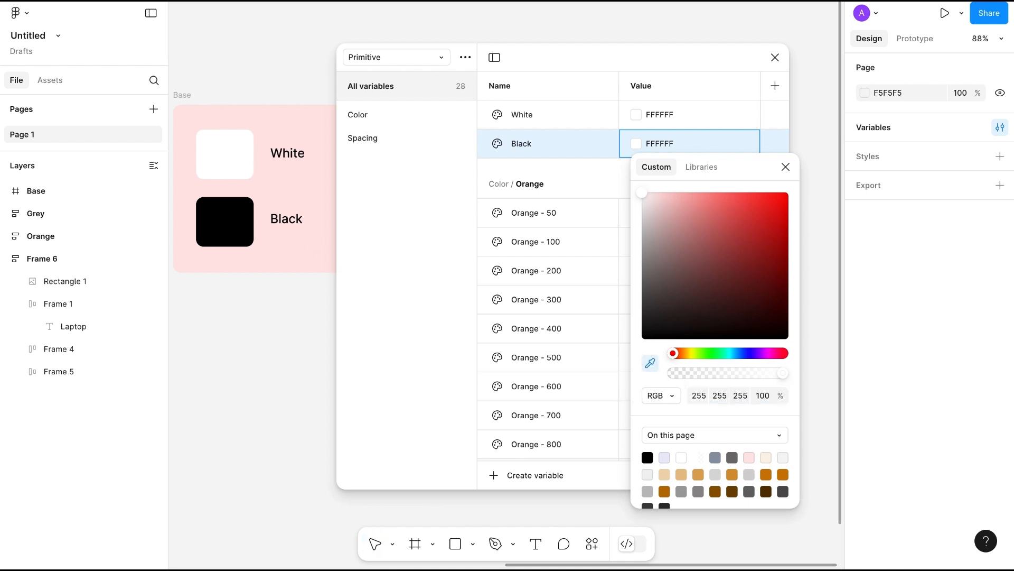
pyautogui.click(234, 221)
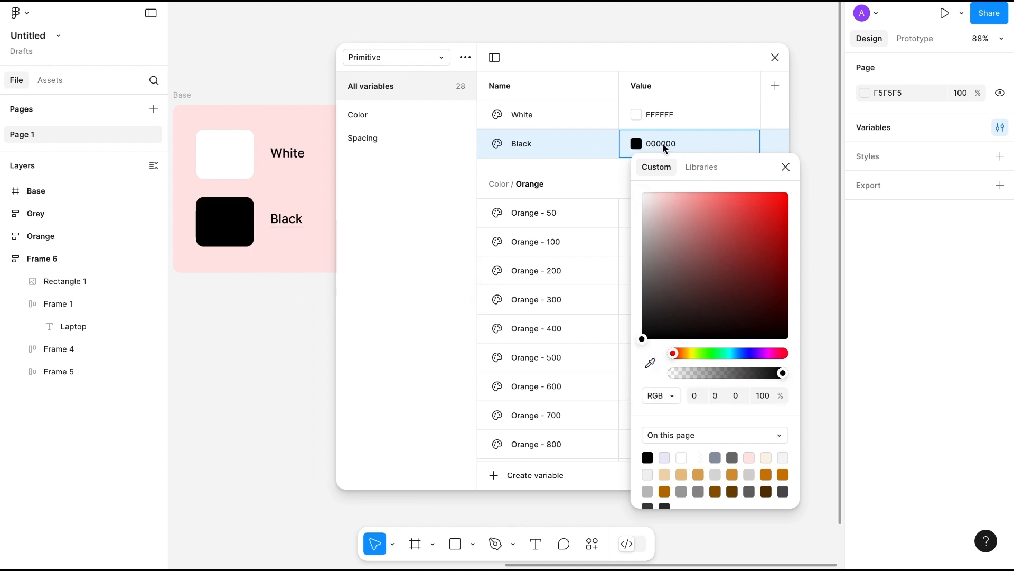
# - Group the White and Black variables under the name "Color/Base" and show all Primitive variables
pyautogui.click(523, 145)
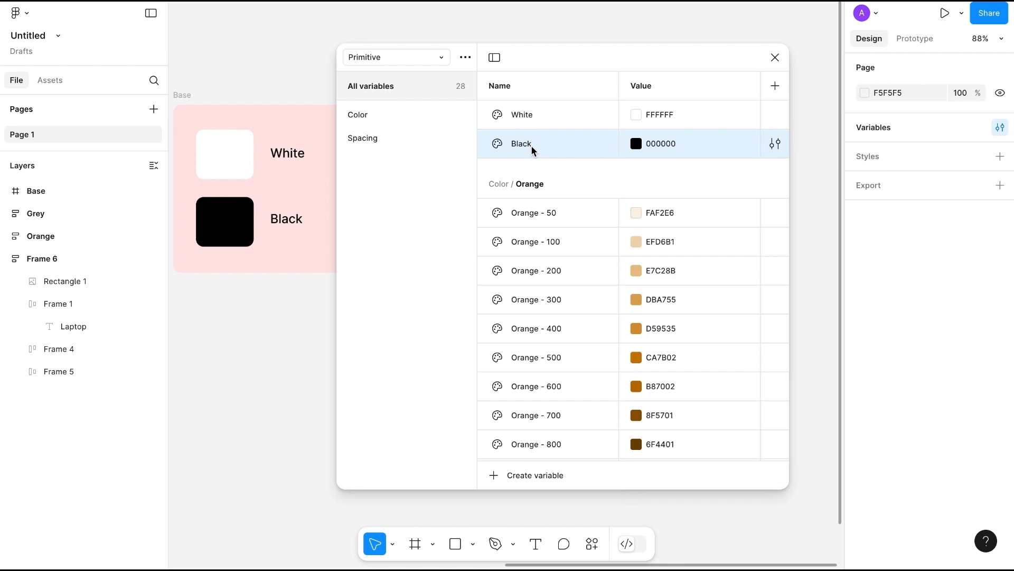
pyautogui.keyDown('shift'); pyautogui.click(537, 112); pyautogui.keyUp('shift')
pyautogui.rightClick(536, 112)
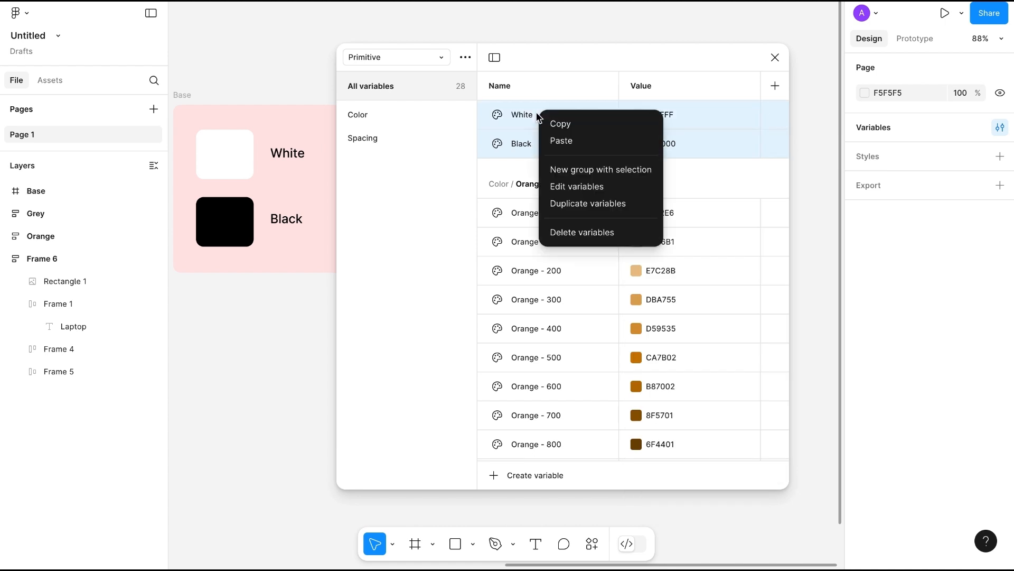
pyautogui.click(565, 165)
pyautogui.doubleClick(366, 162)
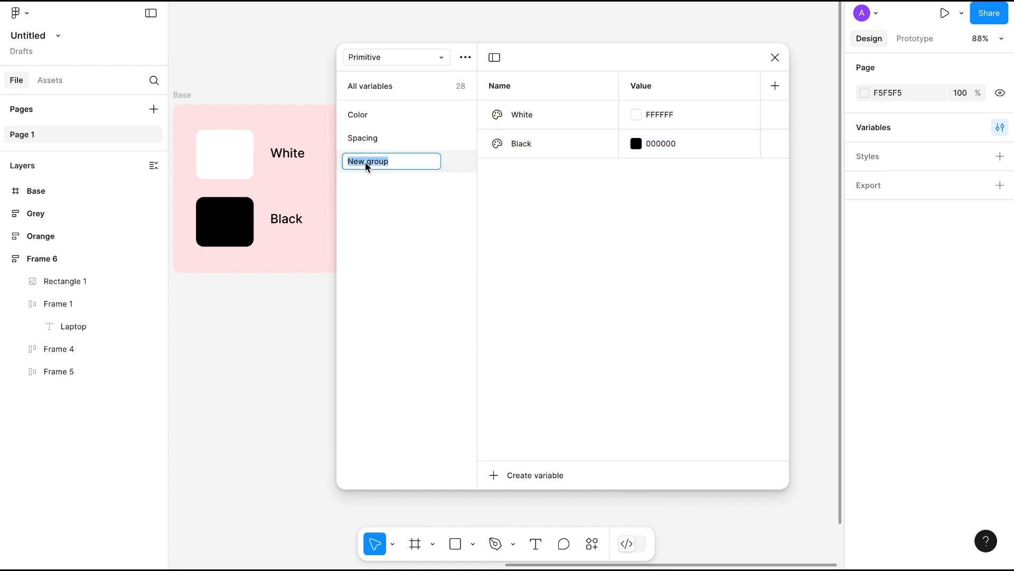
pyautogui.write('Color/Base')
pyautogui.press('Return')
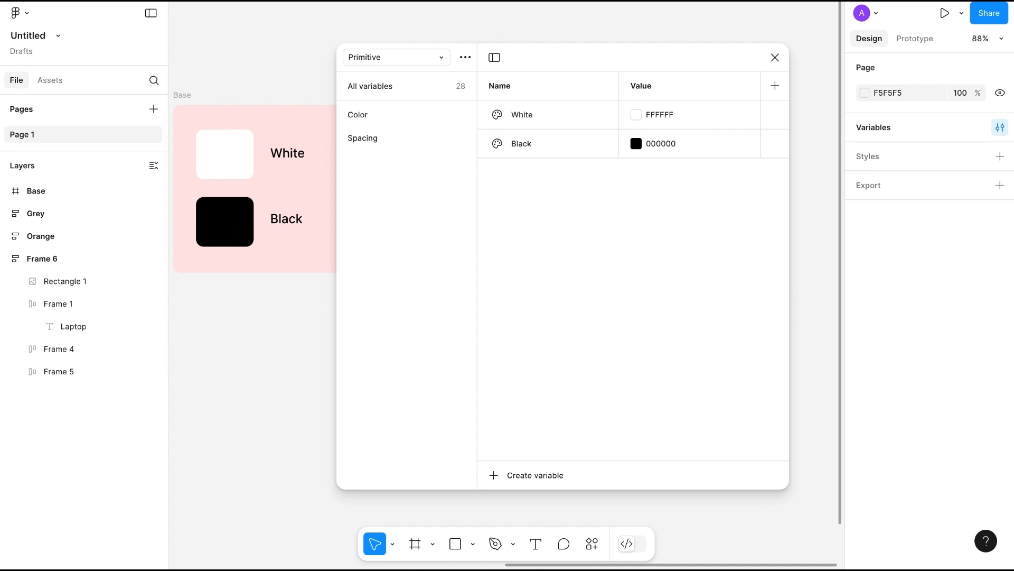
pyautogui.click(349, 115)
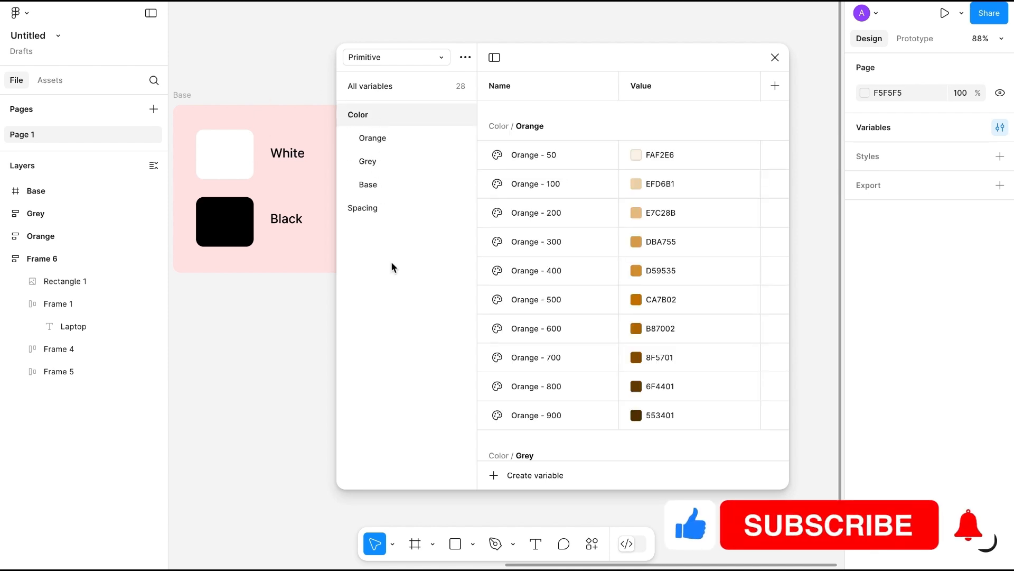
pyautogui.click(372, 87)
# - Switch to the Token collection and move the variables window aside, clear of the laptop card on the canvas
pyautogui.click(442, 58)
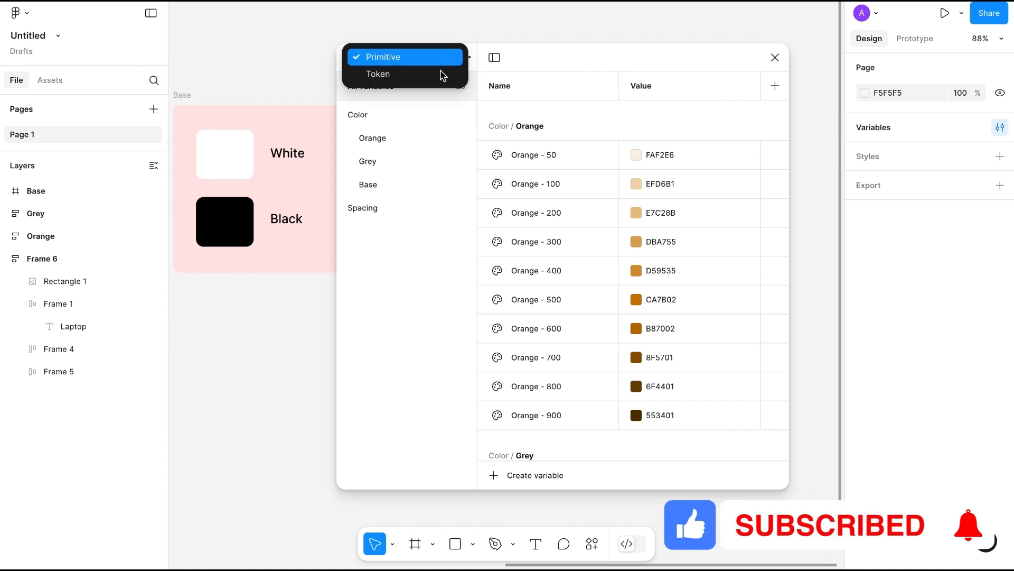
pyautogui.click(391, 82)
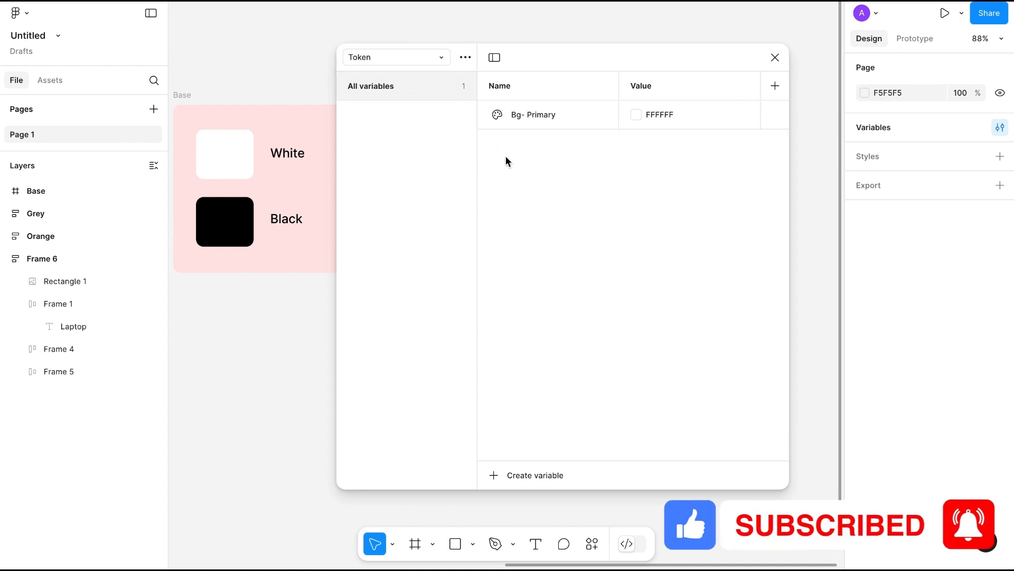
pyautogui.click(640, 114)
pyautogui.click(226, 244)
pyautogui.hscroll(-15, 228, 246)
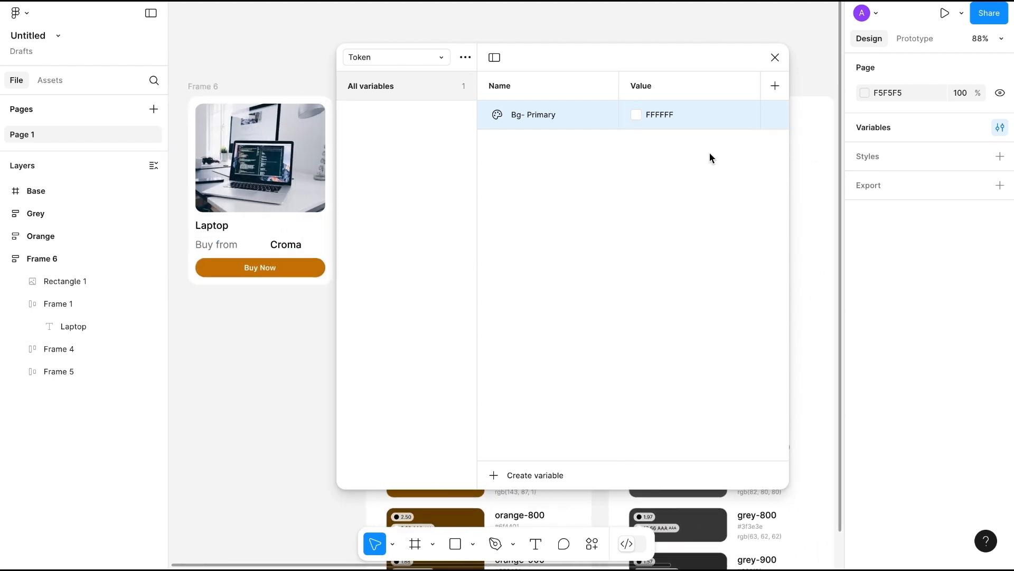
pyautogui.moveTo(663, 64); pyautogui.dragTo(797, 61)
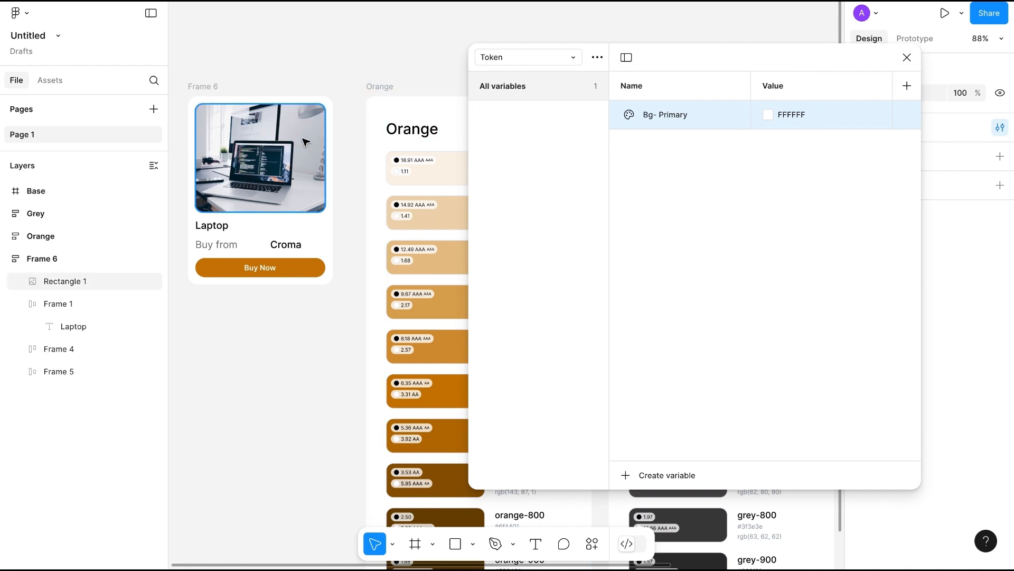
pyautogui.click(217, 198)
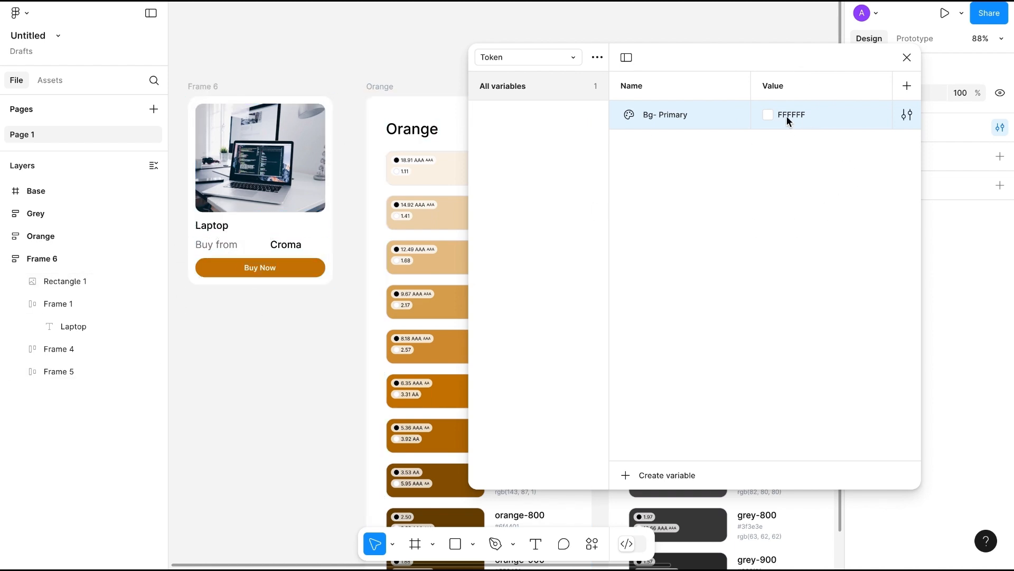
# - Set the Bg- Primary value to reference the White variable from the Color/Base group
pyautogui.click(768, 116)
pyautogui.click(822, 136)
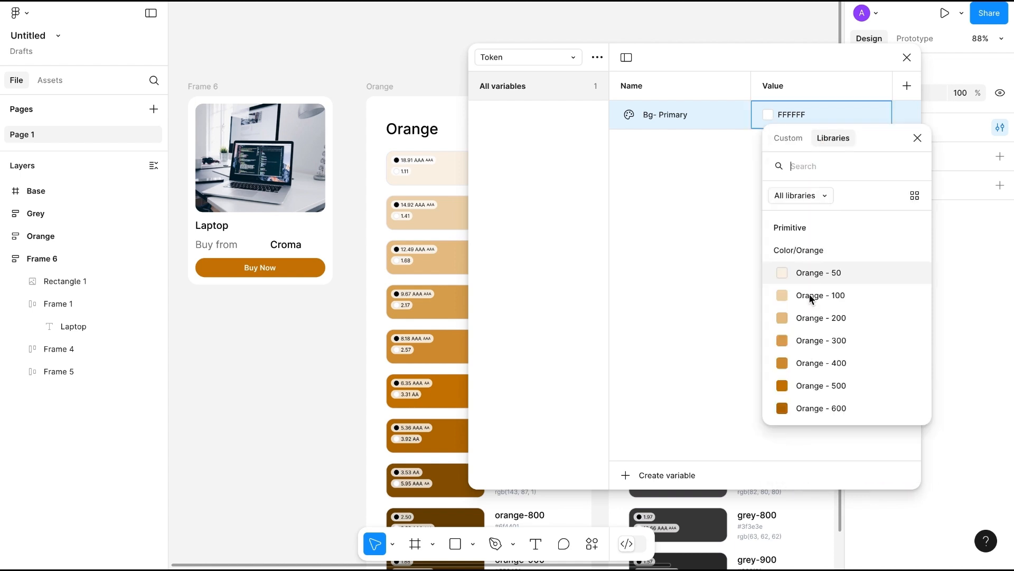
pyautogui.scroll(-3, 823, 354)
pyautogui.scroll(-5, 838, 300)
pyautogui.scroll(1, 839, 316)
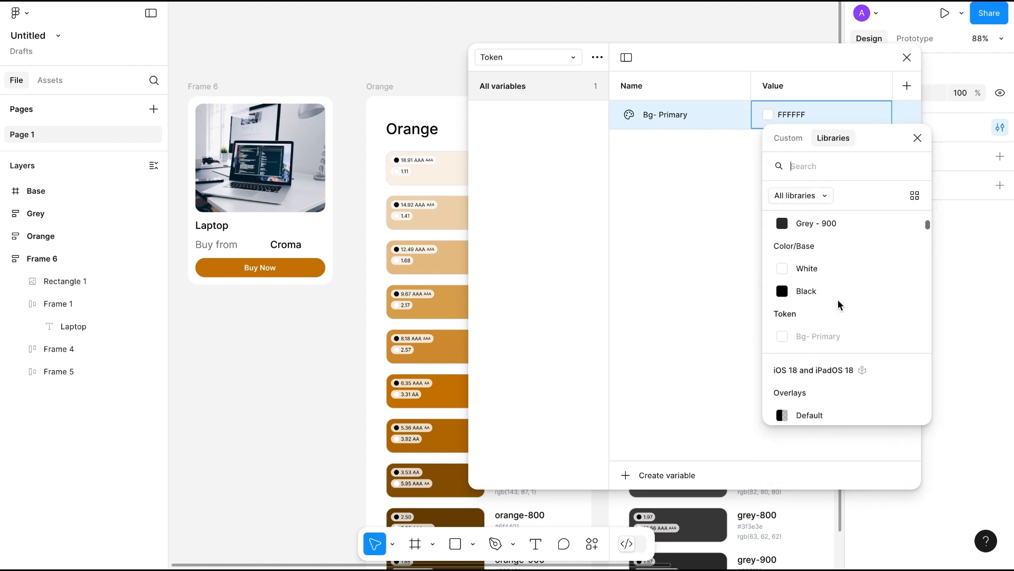
pyautogui.click(813, 275)
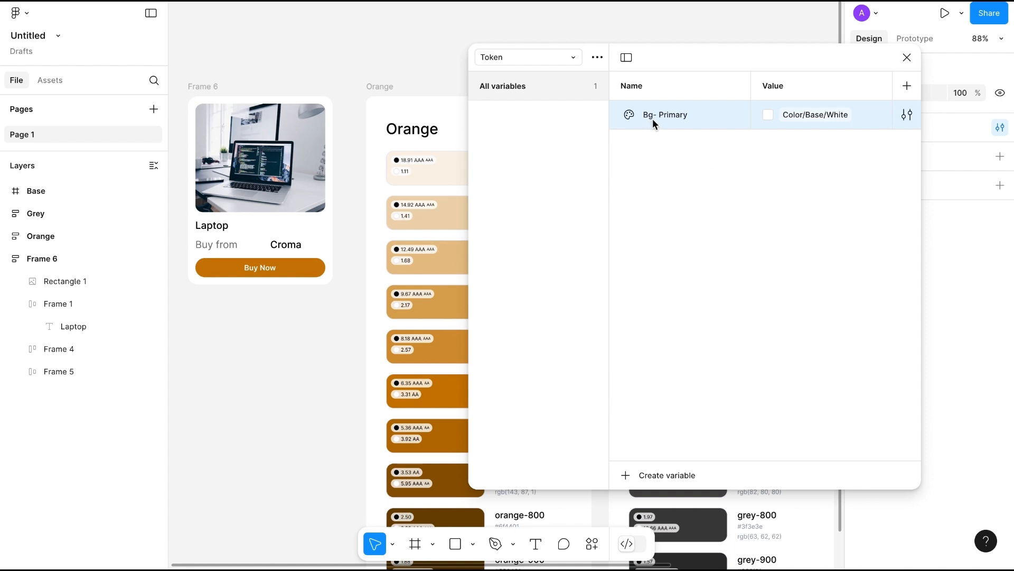
# - Create a color variable named "Button - bg- Primary" in the Token collection
pyautogui.click(649, 473)
pyautogui.click(647, 498)
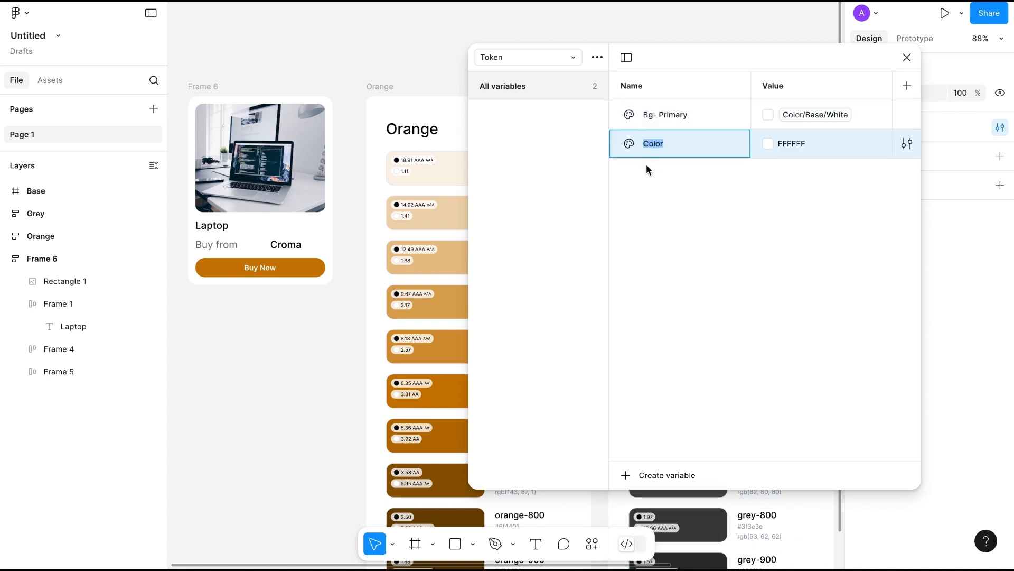
pyautogui.write('Button - bg- Priamna')
pyautogui.press('BackSpace')
pyautogui.write('mary')
# - Set the Button - bg- Primary value to reference Orange - 500 from the Color/Orange group
pyautogui.click(767, 143)
pyautogui.click(824, 168)
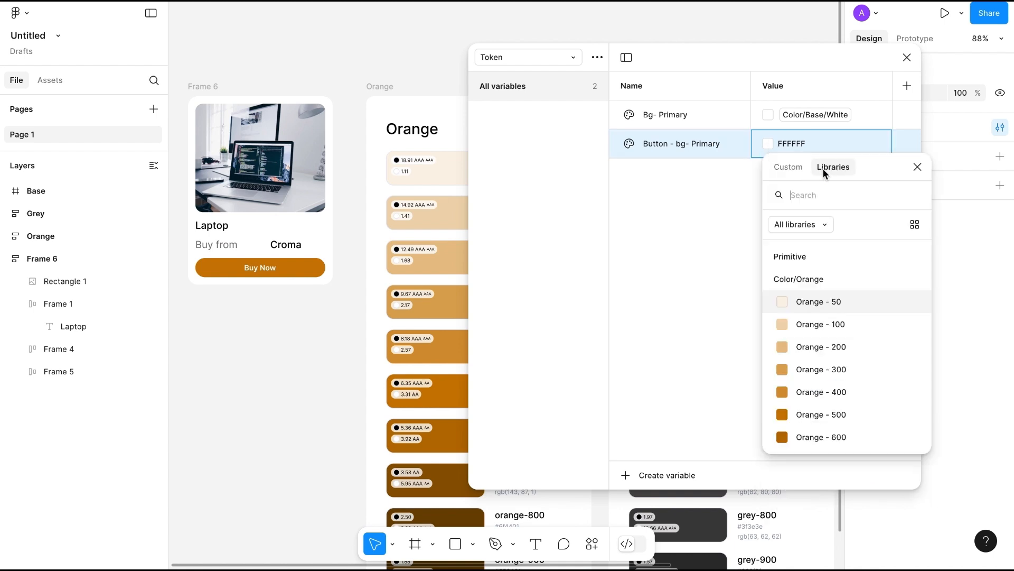
pyautogui.scroll(-2, 807, 393)
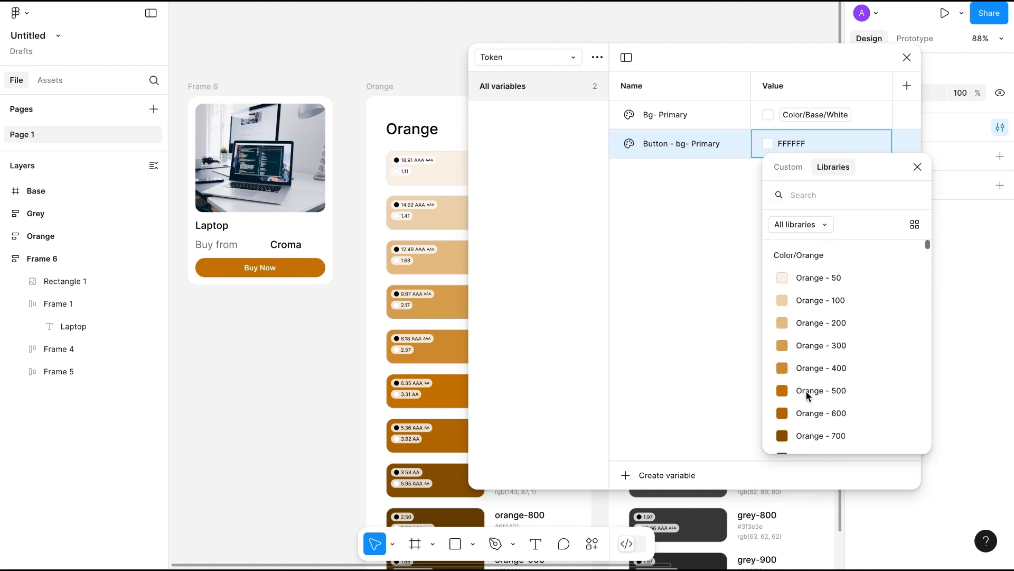
pyautogui.scroll(-4, 827, 310)
pyautogui.scroll(2, 828, 310)
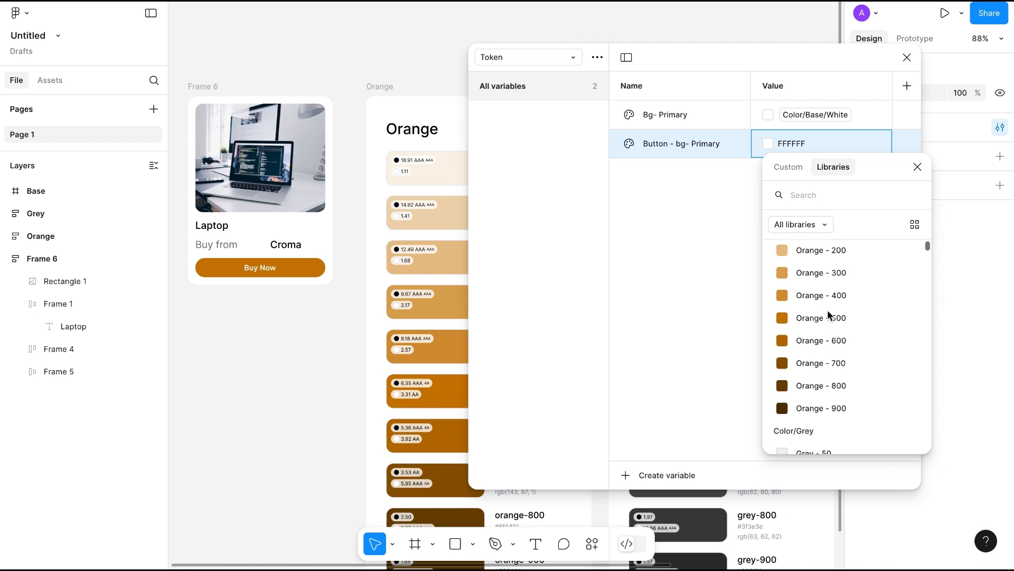
pyautogui.scroll(2, 817, 287)
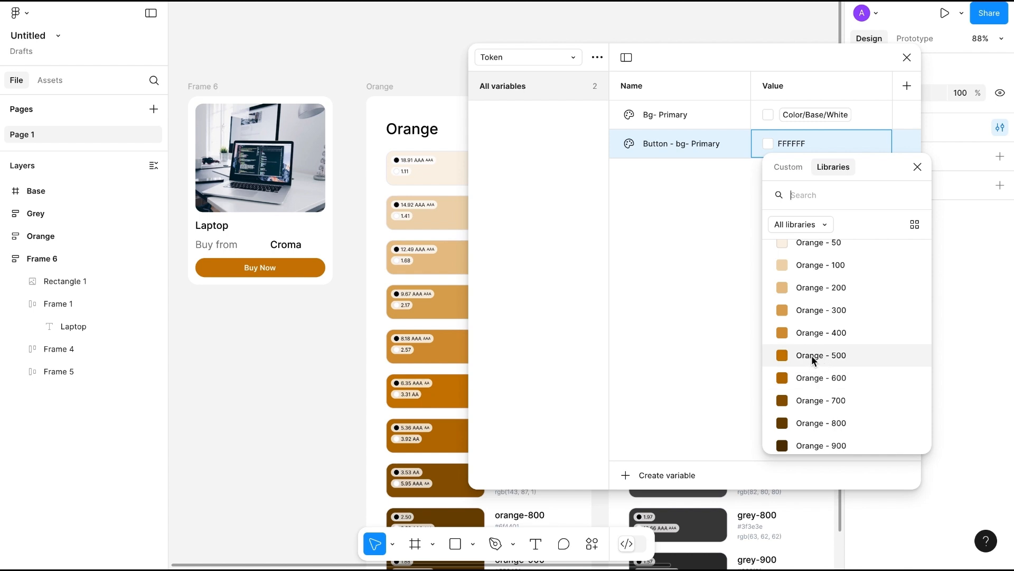
pyautogui.click(811, 355)
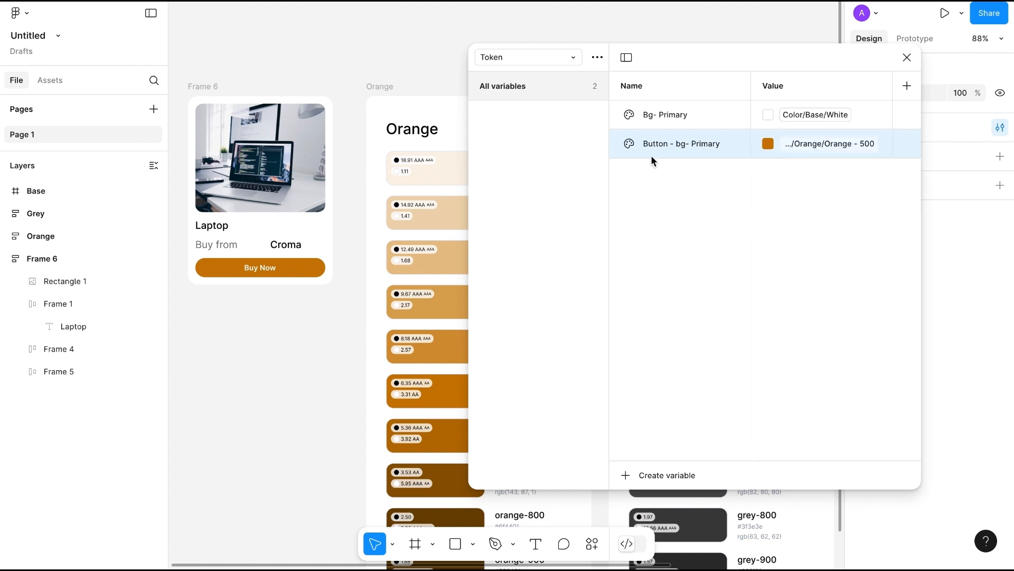
# - Create a color variable named "Button - Label - Primary" that references White from the Color/Base group
pyautogui.click(659, 474)
pyautogui.click(659, 496)
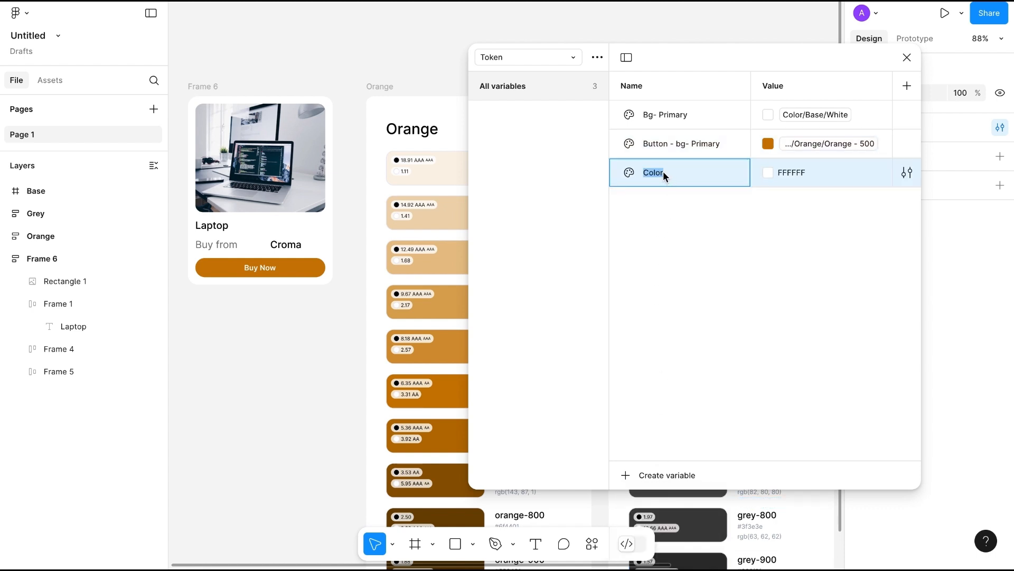
pyautogui.write('Button - Label - Primary')
pyautogui.click(768, 173)
pyautogui.click(831, 198)
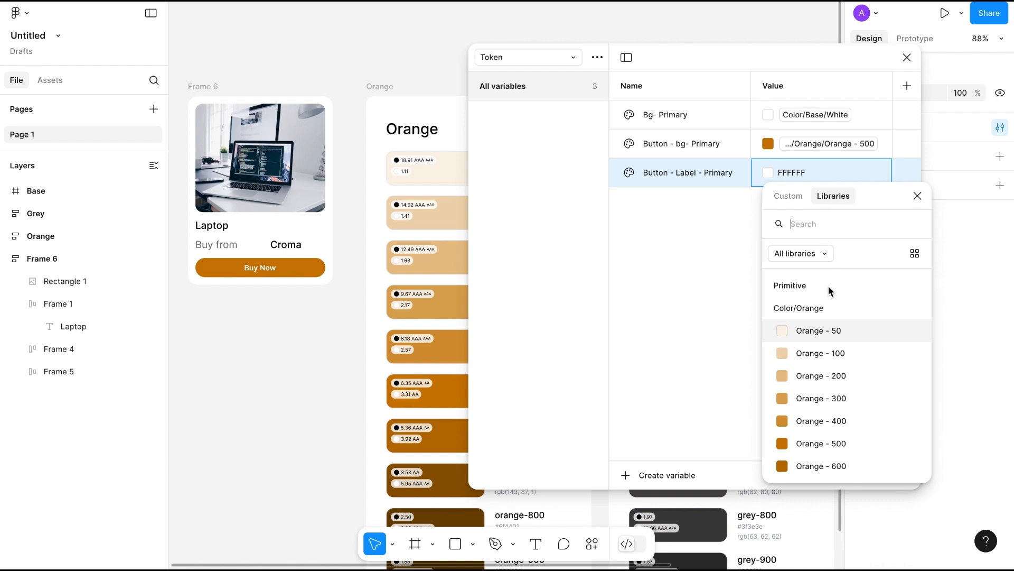
pyautogui.scroll(-10, 829, 388)
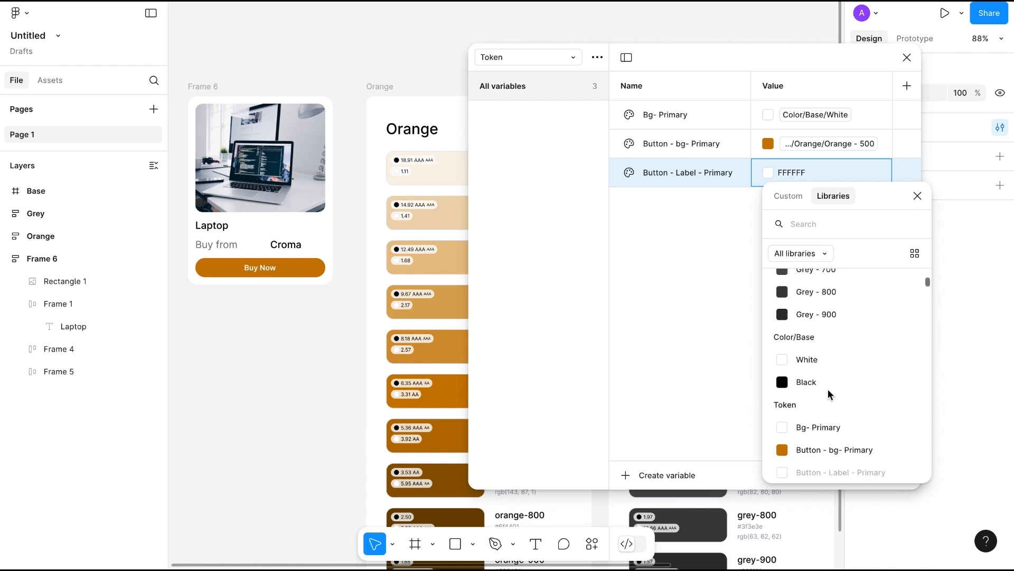
pyautogui.click(813, 360)
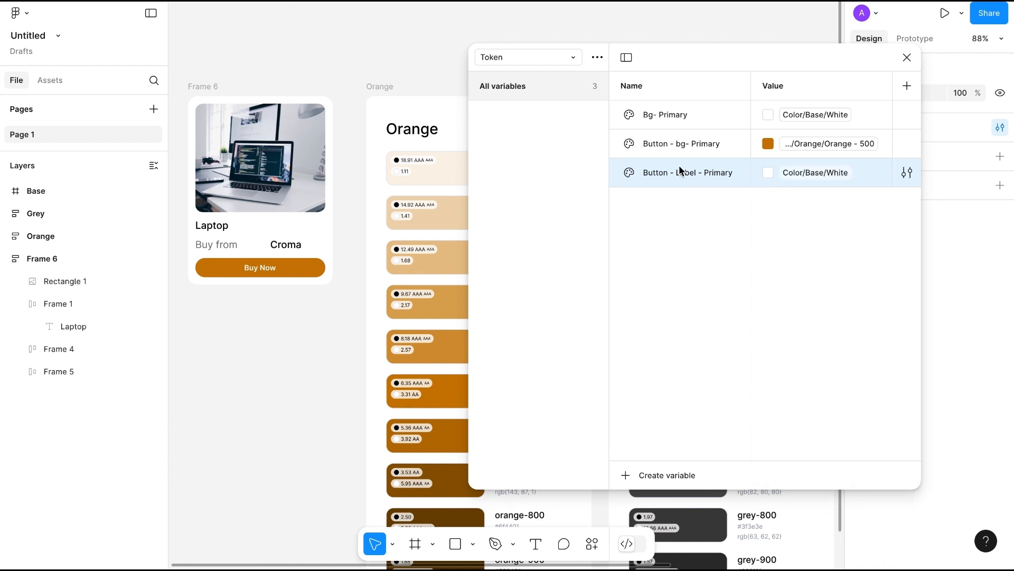
# - Create a color variable named "Text - Primary" in the Token collection
pyautogui.click(663, 476)
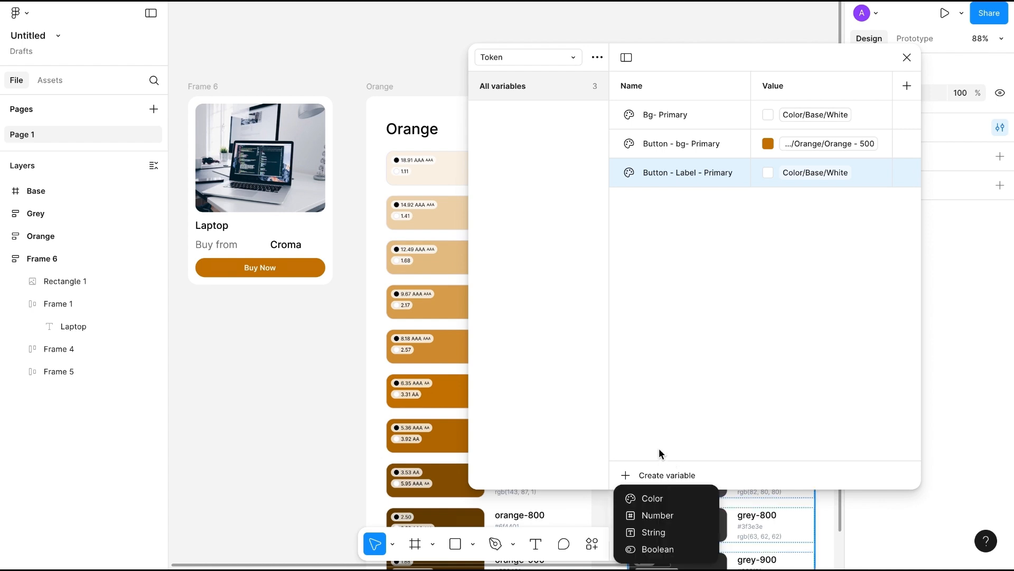
pyautogui.click(655, 492)
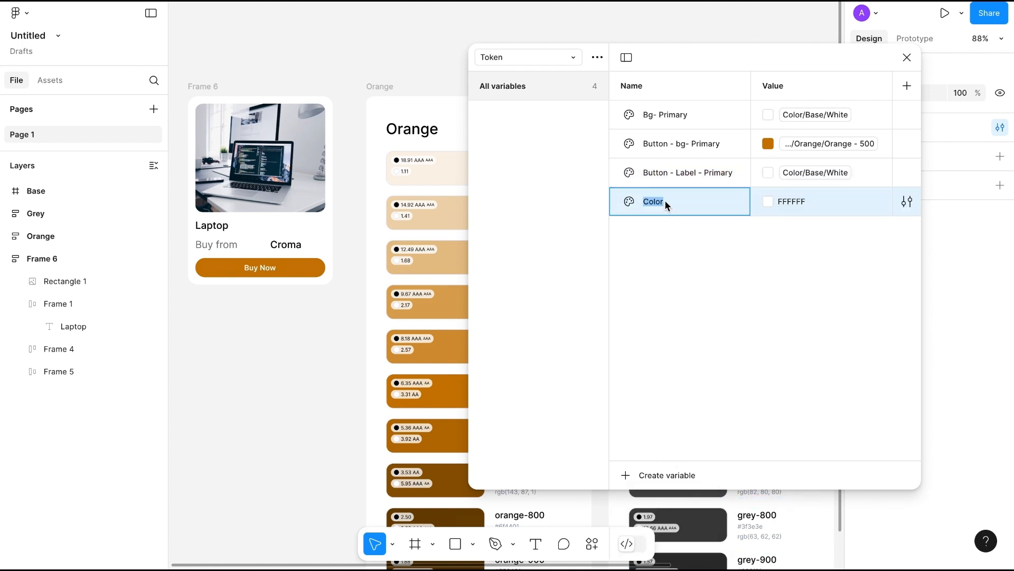
pyautogui.write('Text -')
pyautogui.press('Home')
pyautogui.write('rimary')
pyautogui.press('BackSpace')
pyautogui.press('BackSpace')
pyautogui.press('BackSpace')
pyautogui.press('BackSpace')
pyautogui.press('BackSpace')
pyautogui.press('BackSpace')
pyautogui.write('Primary')
# - Set the Text - Primary value to reference White from the Color/Base group
pyautogui.click(768, 201)
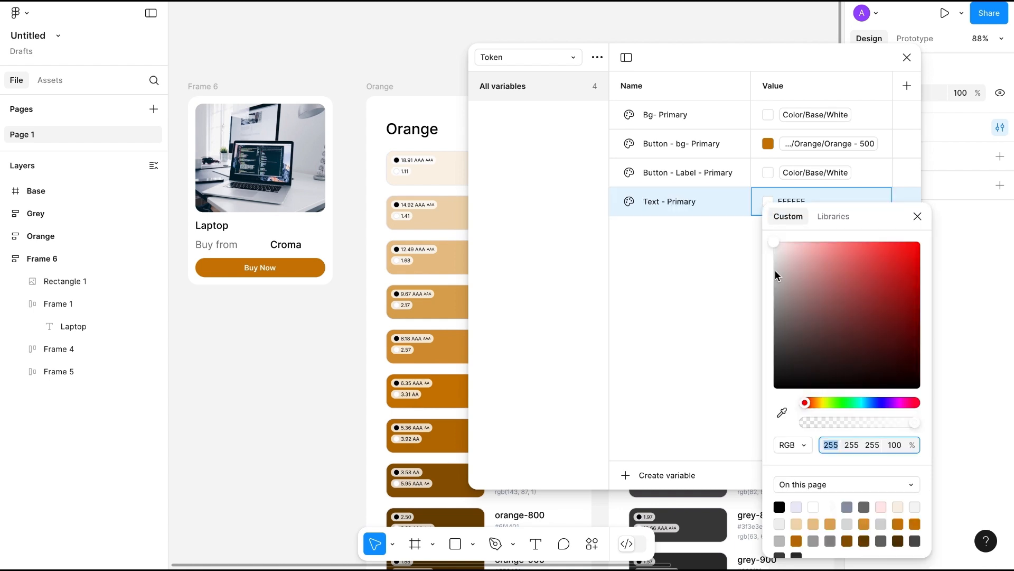
pyautogui.click(833, 216)
pyautogui.scroll(-5, 808, 397)
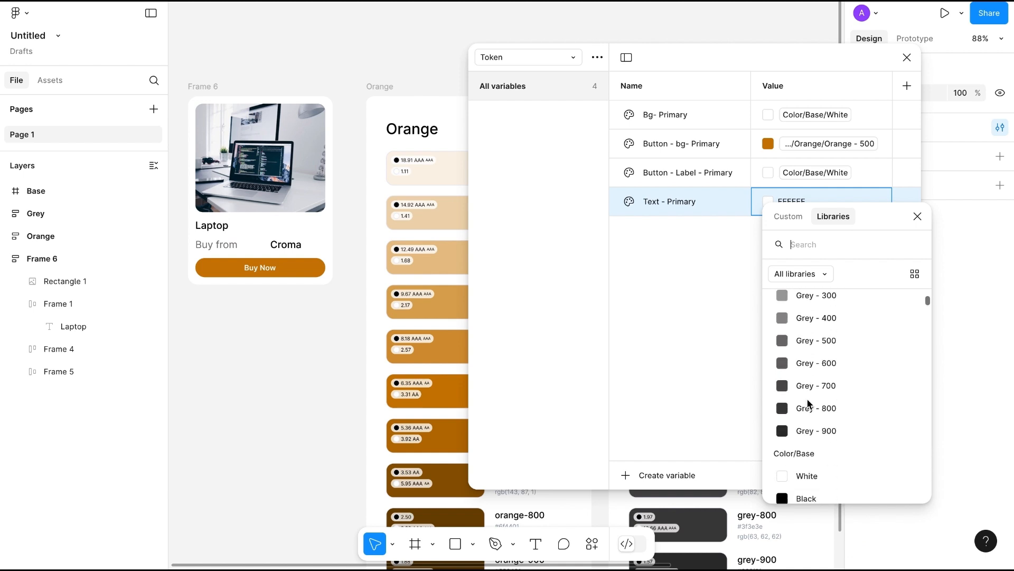
pyautogui.scroll(-2, 808, 404)
pyautogui.click(806, 407)
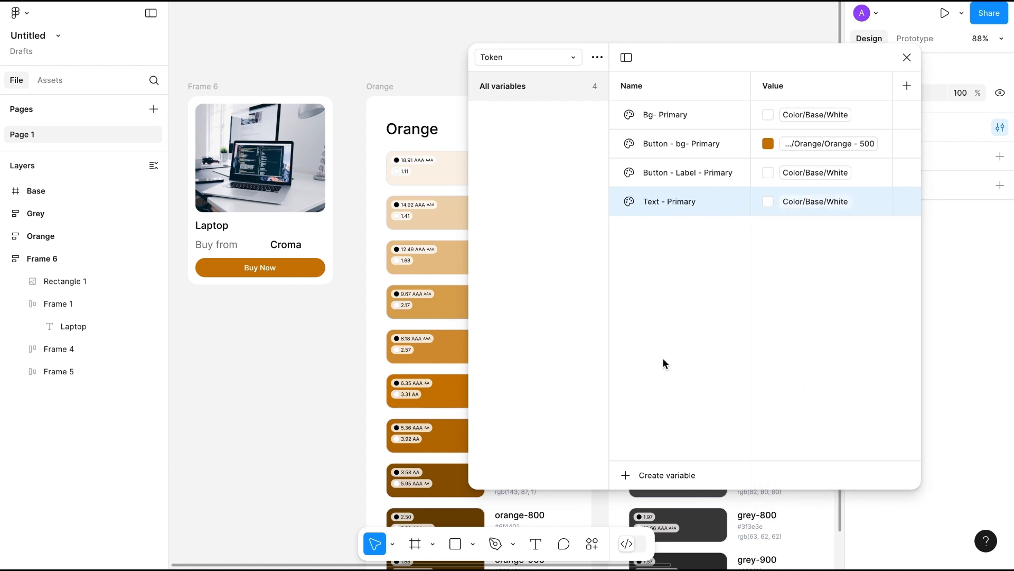
# - Create a color variable named "Text- secondary" in the Token collection
pyautogui.click(661, 475)
pyautogui.click(655, 496)
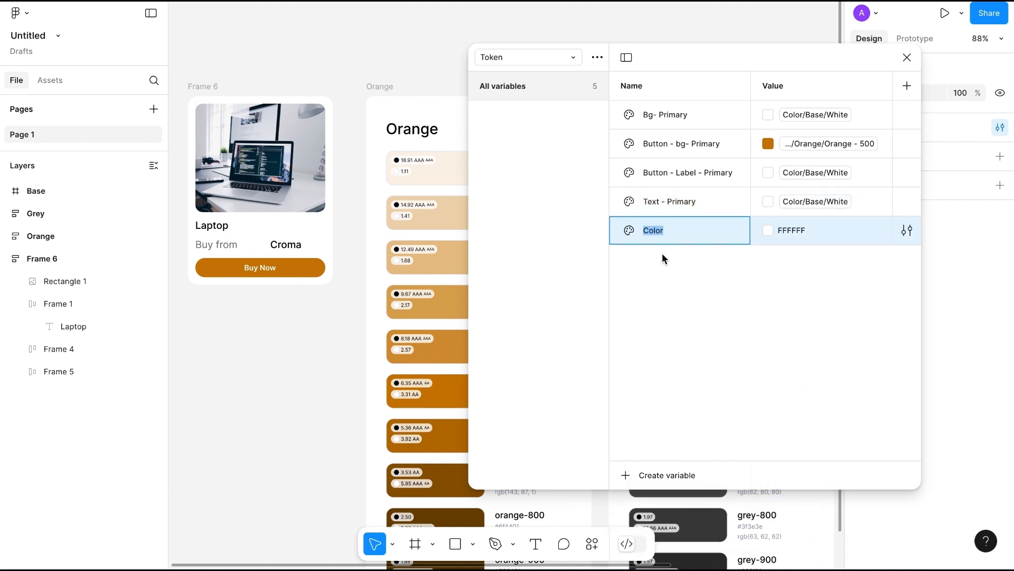
pyautogui.write('Text- secondary')
pyautogui.write('ary')
pyautogui.click(751, 267)
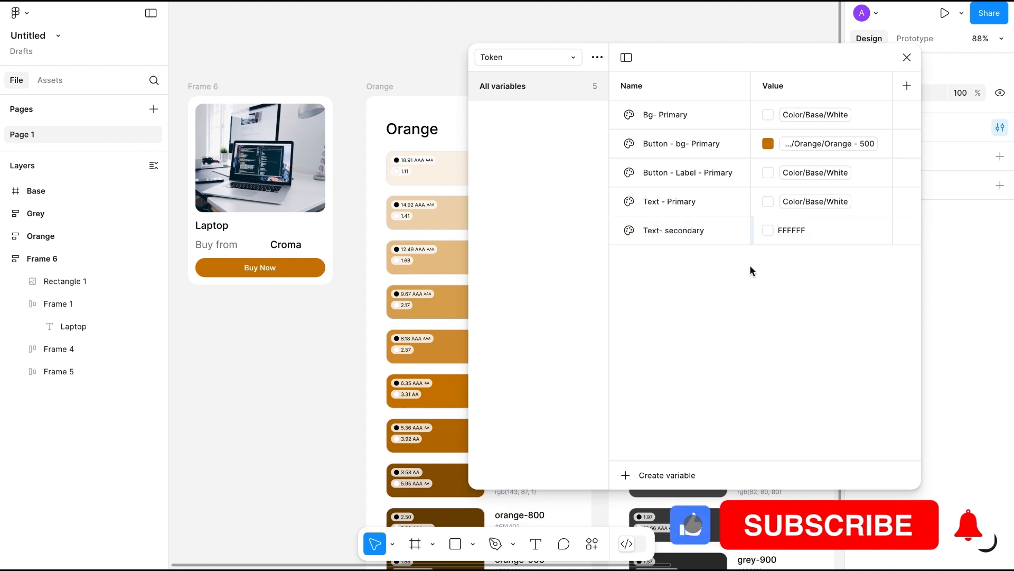
# - Set the Text- secondary value to reference Grey - 500 from the Color/Grey group
pyautogui.click(772, 229)
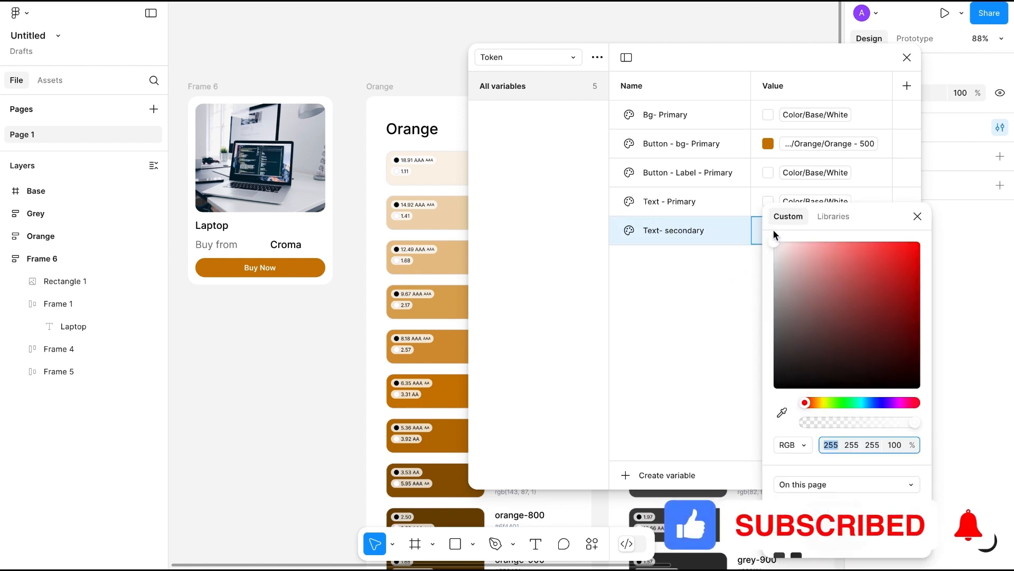
pyautogui.click(825, 218)
pyautogui.scroll(-5, 819, 394)
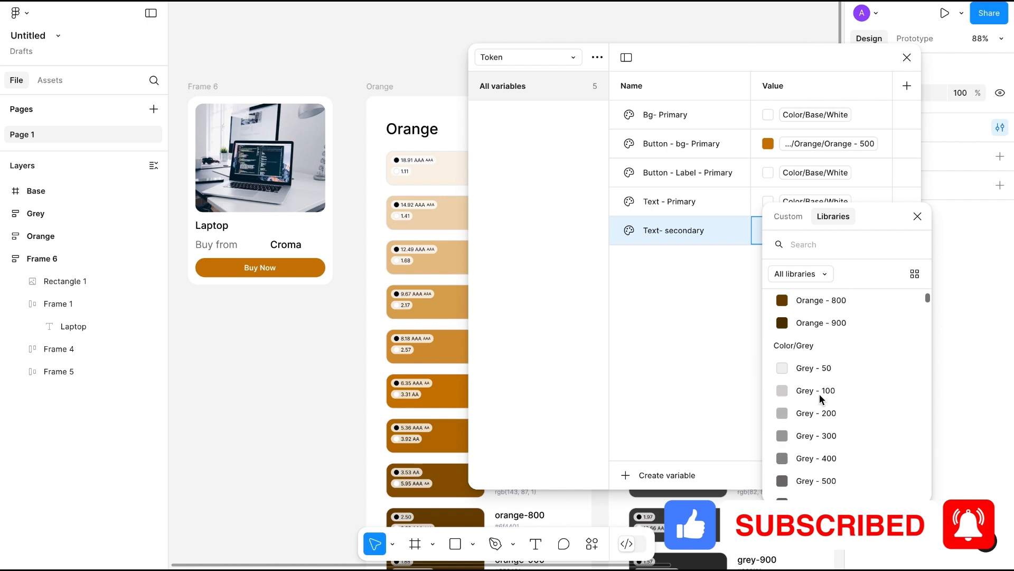
pyautogui.scroll(-3, 819, 394)
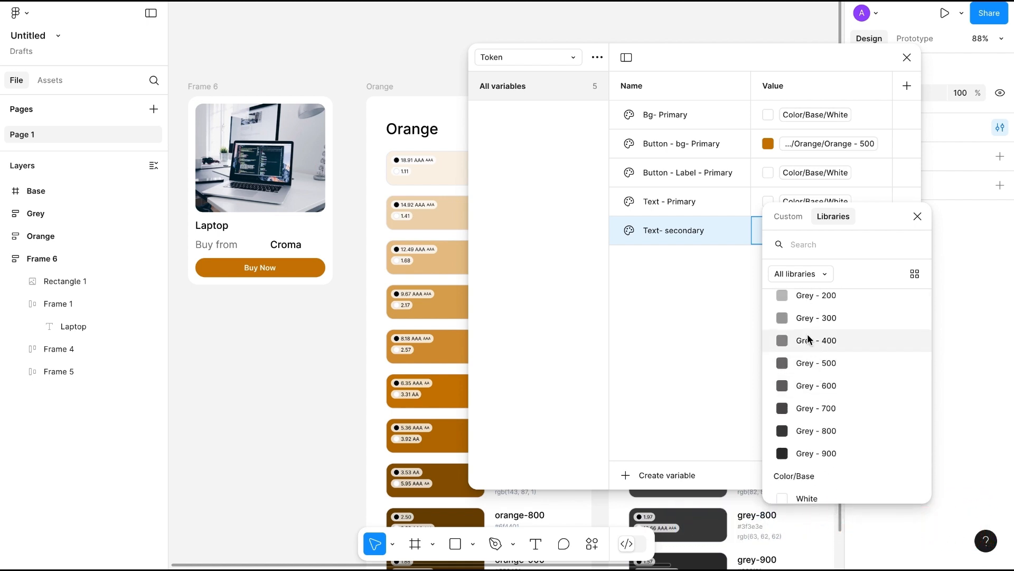
pyautogui.click(813, 363)
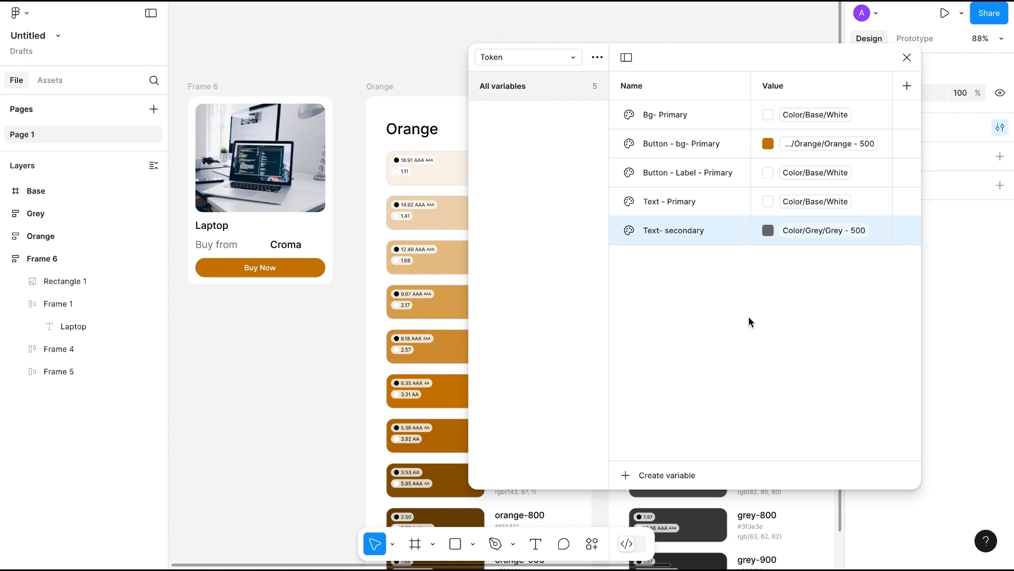
# - Group all five color variables of the Token collection under the name "Color" and show all variables
pyautogui.keyDown('shift'); pyautogui.click(667, 114); pyautogui.keyUp('shift')
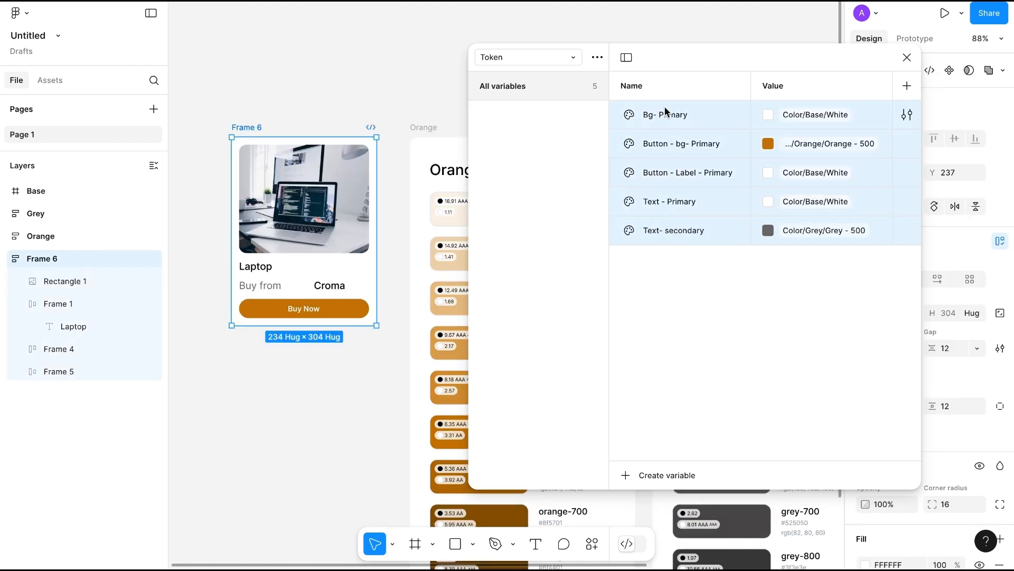
pyautogui.rightClick(677, 151)
pyautogui.click(718, 204)
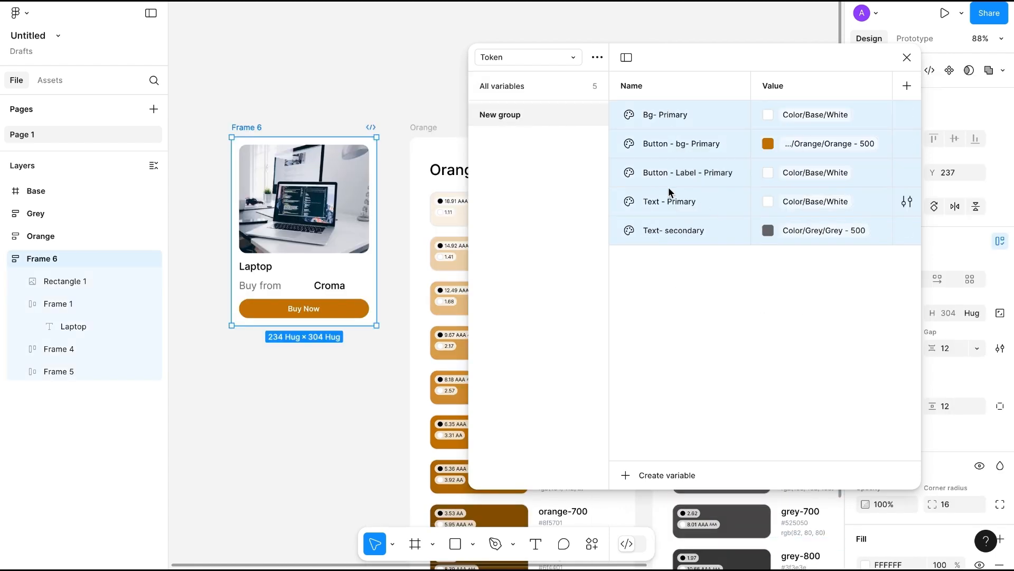
pyautogui.doubleClick(499, 115)
pyautogui.write('Color')
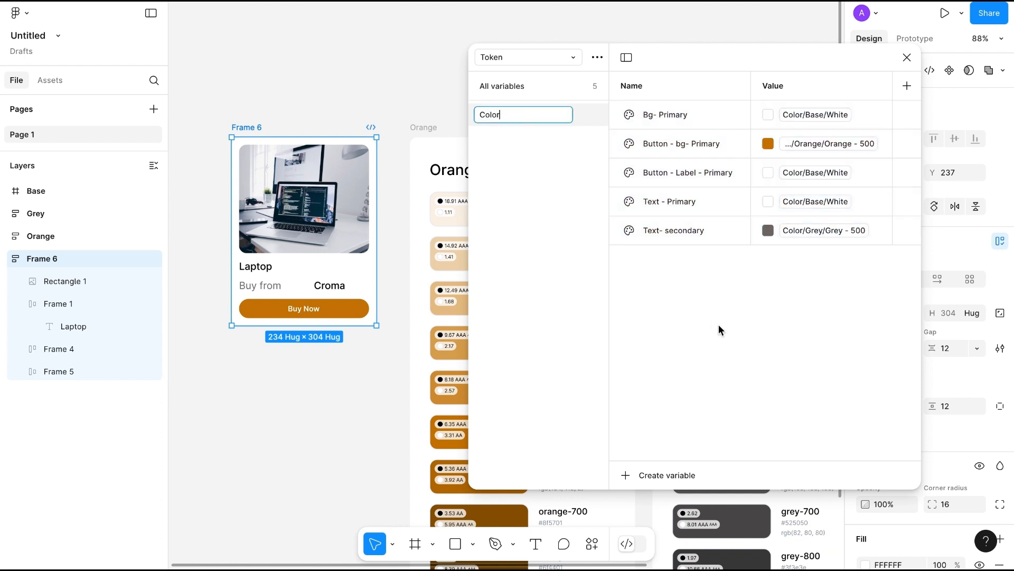
pyautogui.press('Return')
pyautogui.click(510, 85)
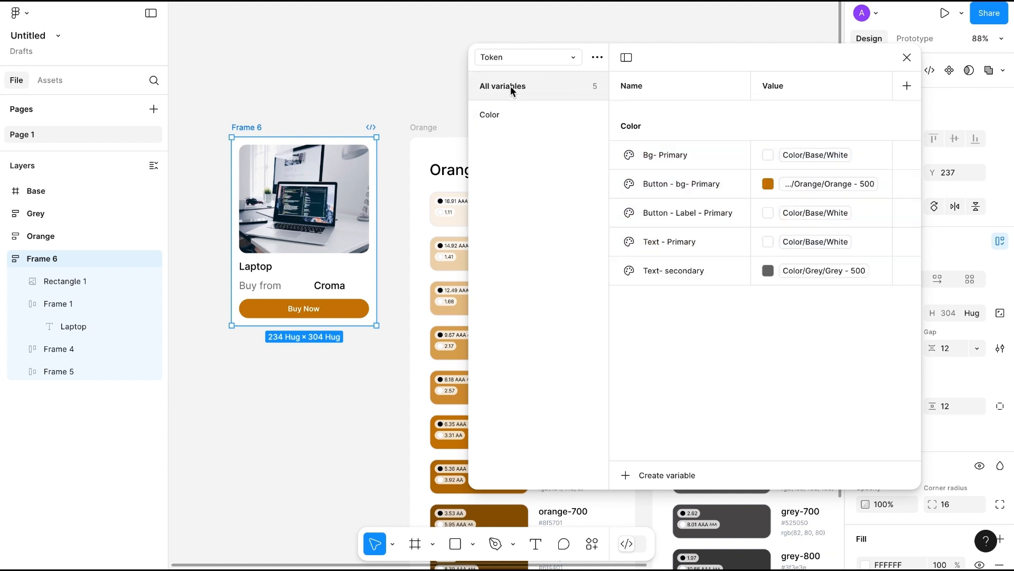
# - Create a number variable named "Spacing - none" that references the primitive Spacing/1
pyautogui.click(657, 477)
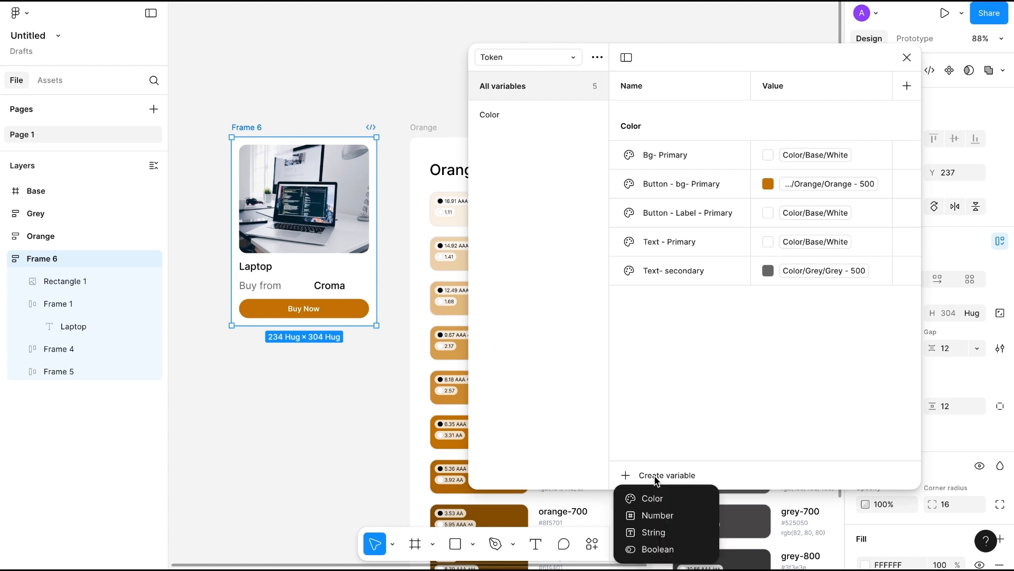
pyautogui.click(669, 516)
pyautogui.write('Sp')
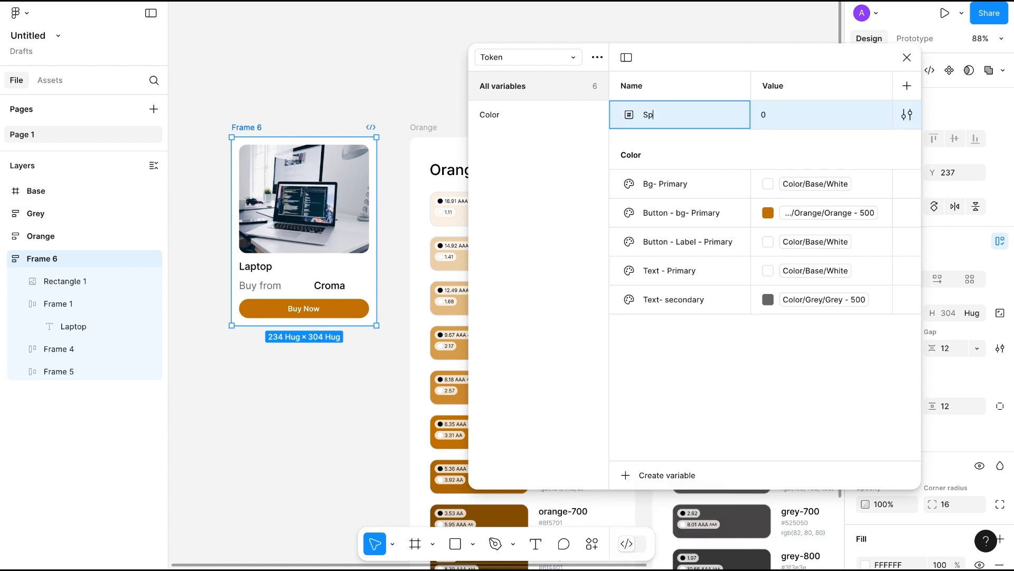
pyautogui.write('acing - none')
pyautogui.click(880, 116)
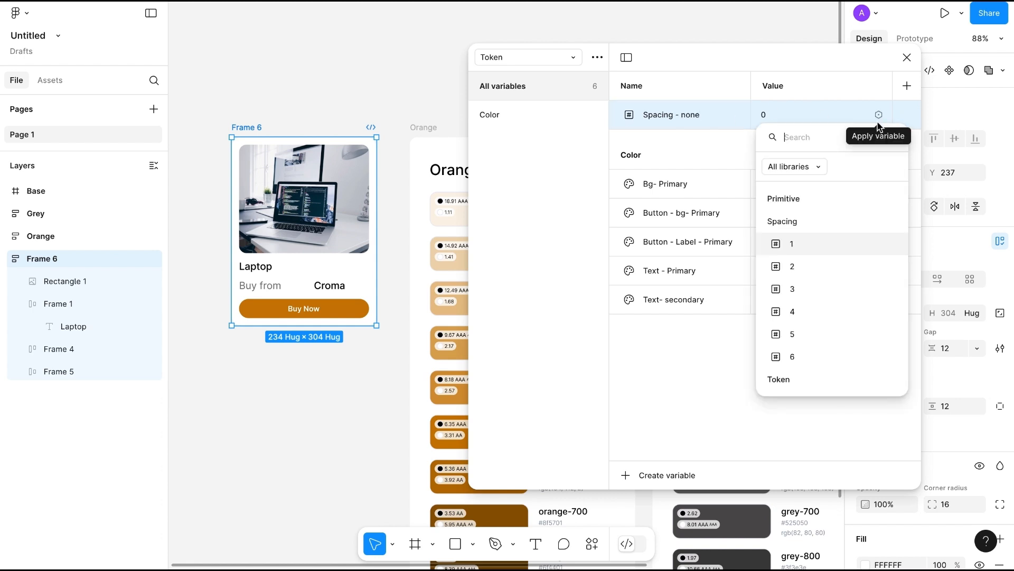
pyautogui.click(787, 246)
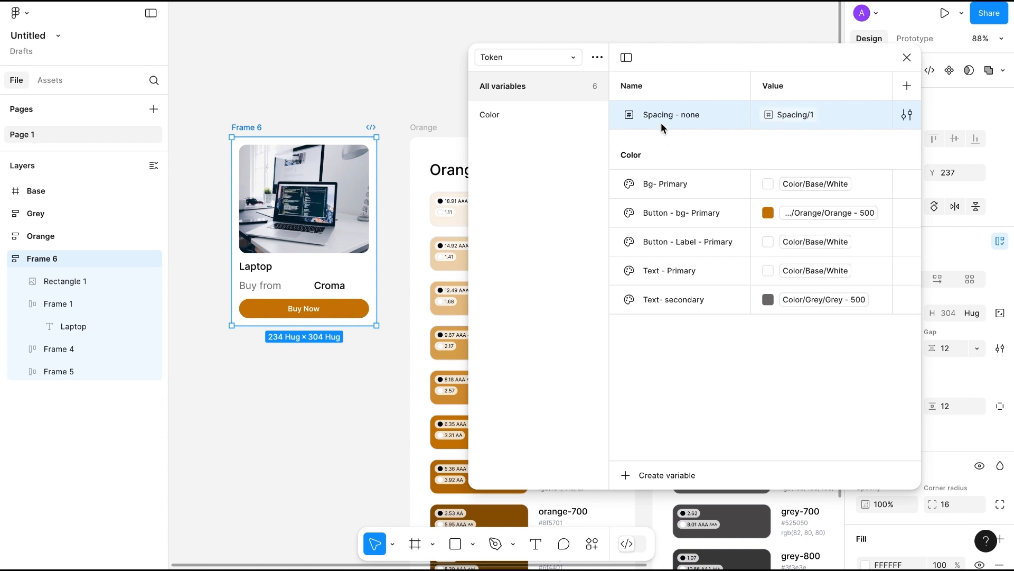
# - Create a number variable named "Spacing - xs" that references the primitive Spacing/2
pyautogui.click(650, 475)
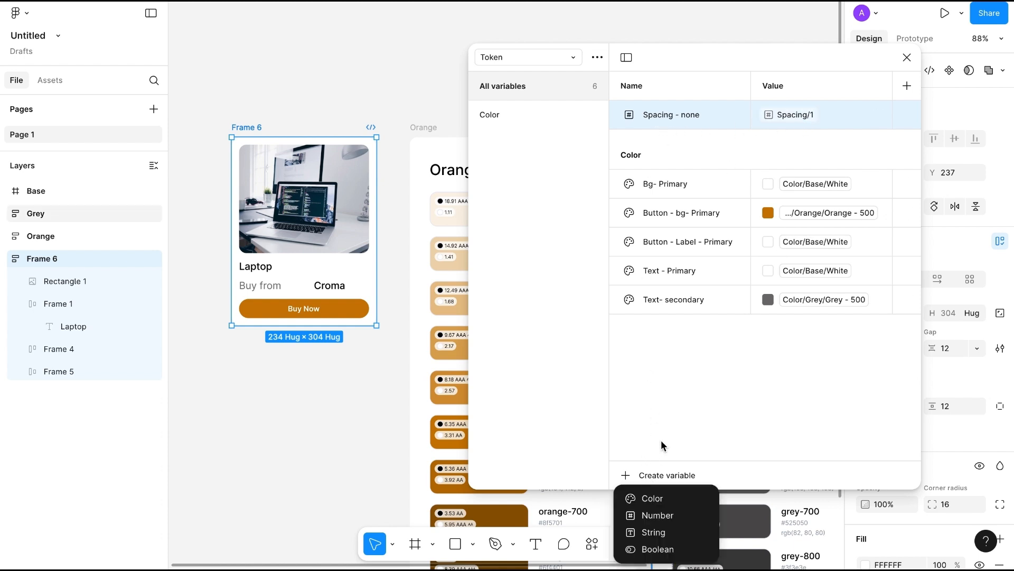
pyautogui.click(658, 517)
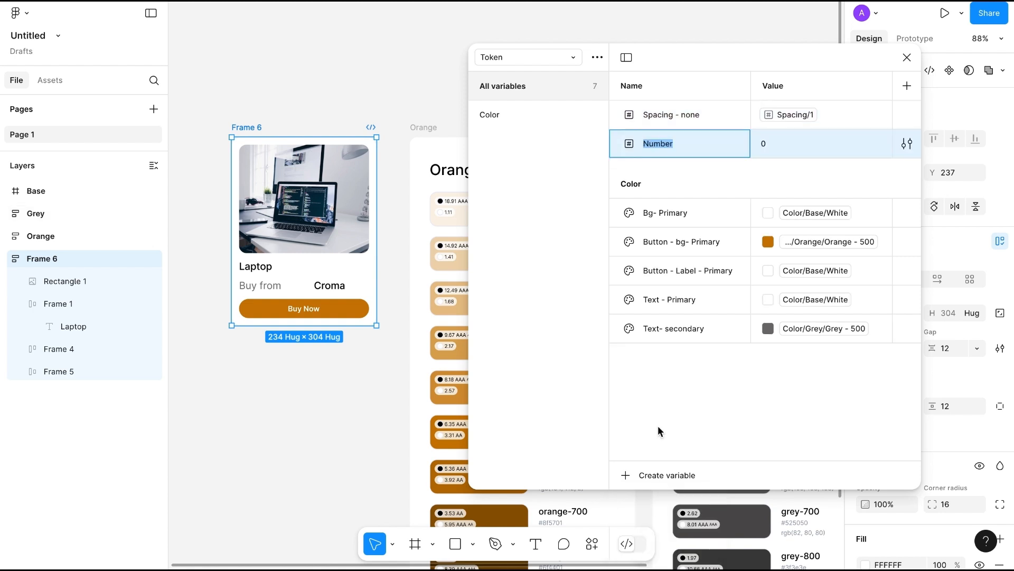
pyautogui.write('Spacing - xs')
pyautogui.click(881, 144)
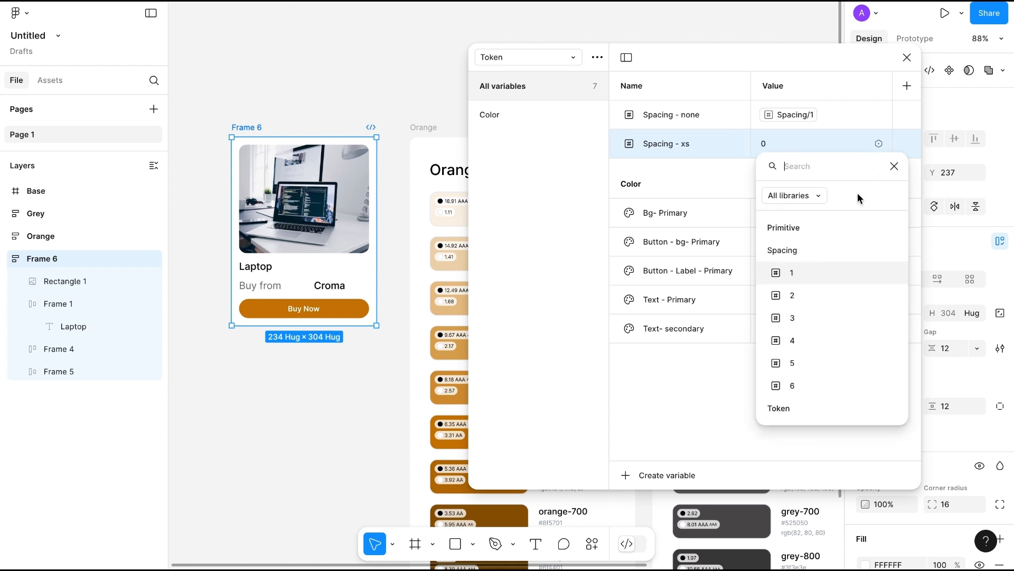
pyautogui.click(794, 294)
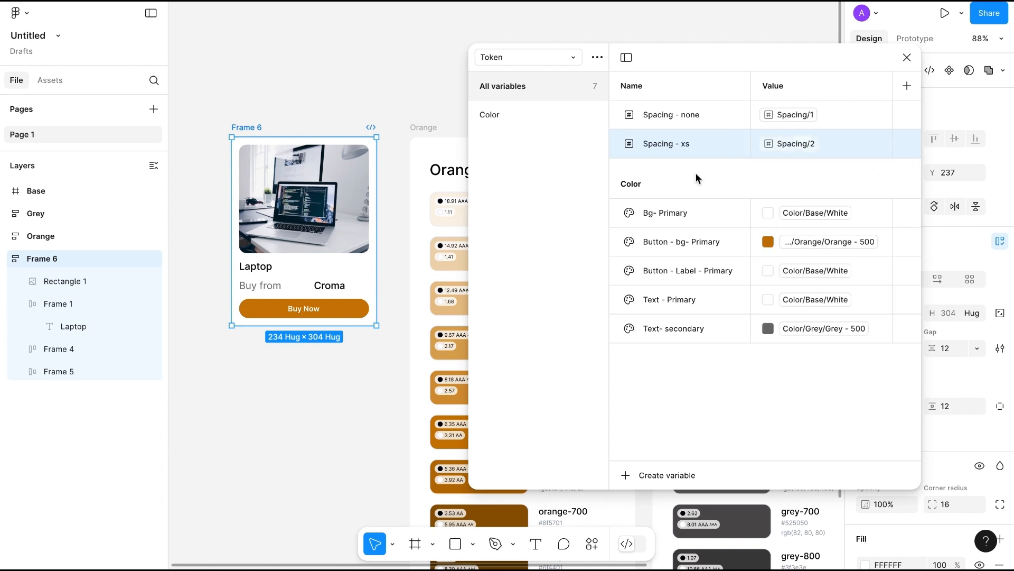
# - Create a number variable named "Spacing - sm" that references the primitive Spacing/3
pyautogui.click(661, 475)
pyautogui.click(653, 514)
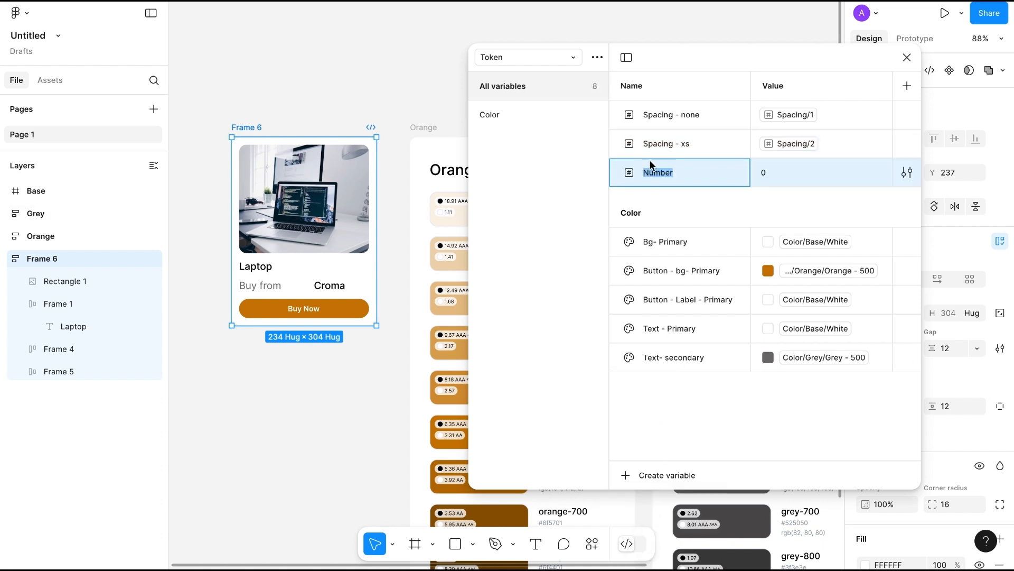
pyautogui.write('Spacing - sm')
pyautogui.click(878, 172)
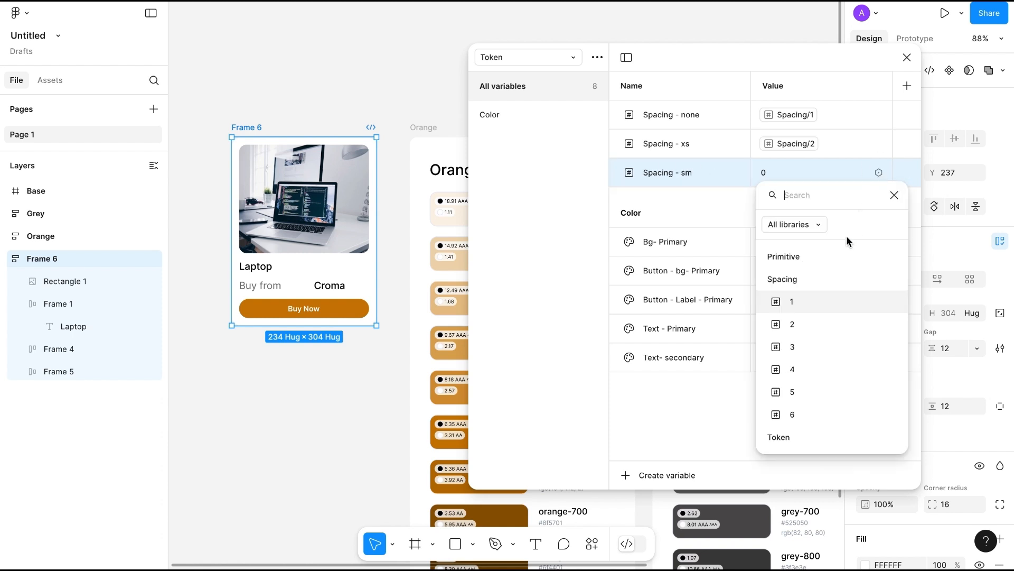
pyautogui.click(791, 347)
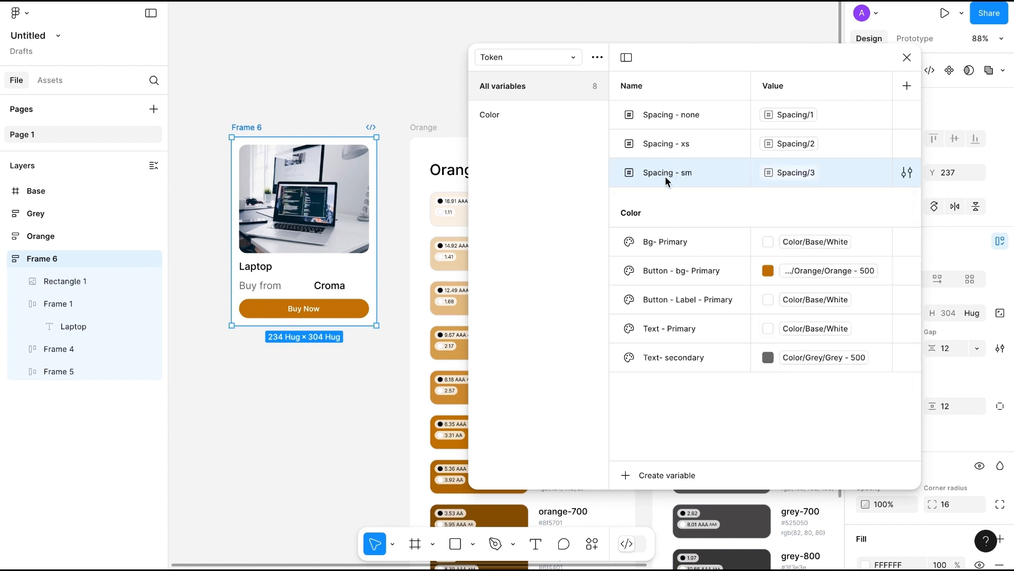
# - Create a number variable named "Spacing - md" that references the primitive Spacing/4
pyautogui.click(655, 475)
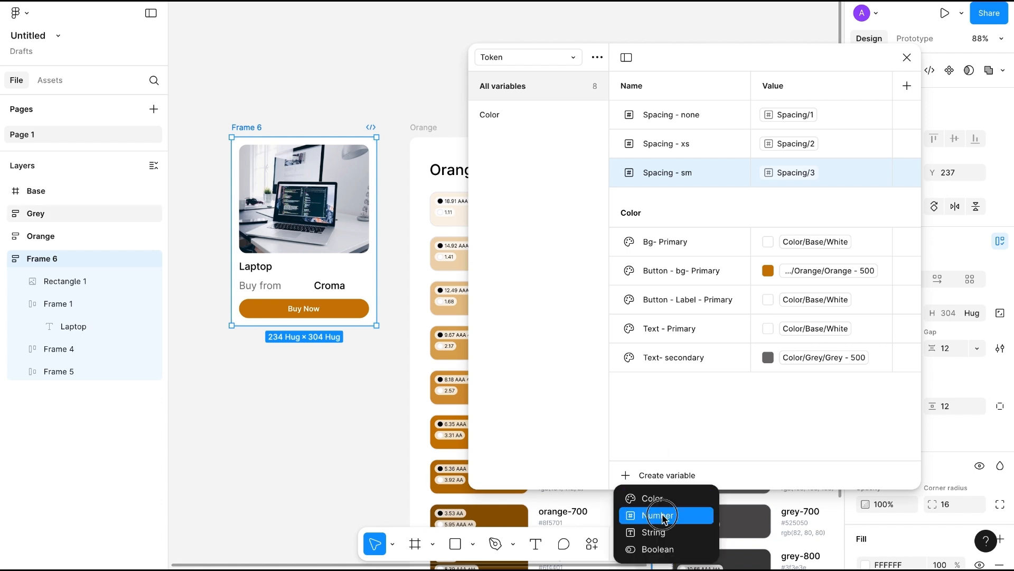
pyautogui.click(664, 515)
pyautogui.write('Spacing - md')
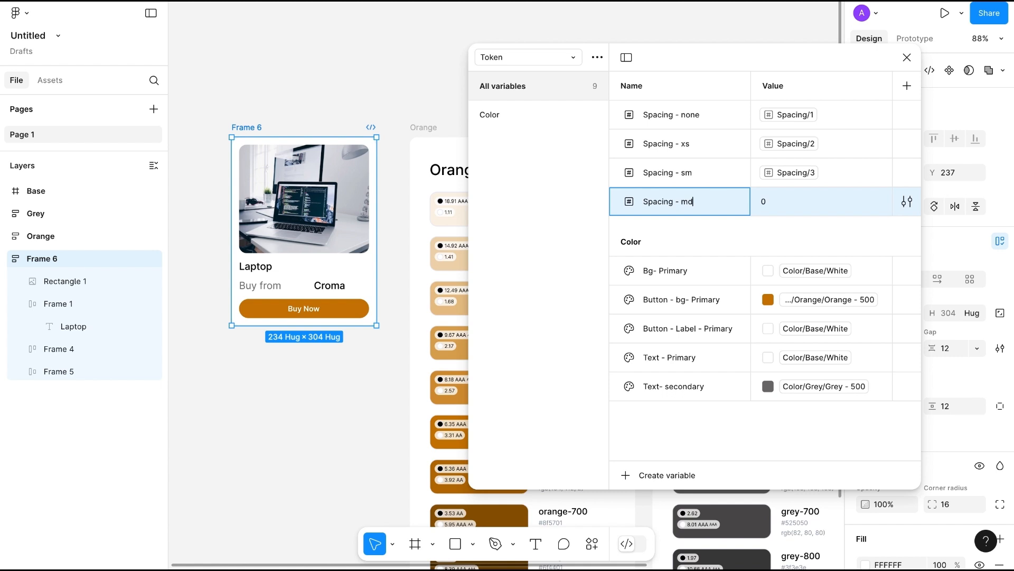
pyautogui.click(878, 202)
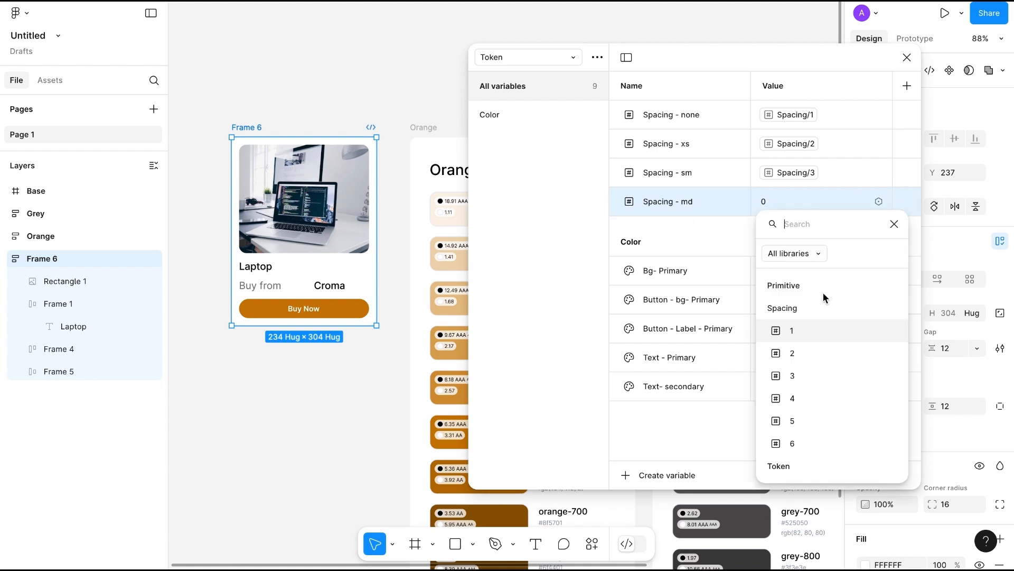
pyautogui.click(791, 398)
# - Create a number variable named "Spacing - lg" that references the primitive Spacing/5
pyautogui.click(676, 476)
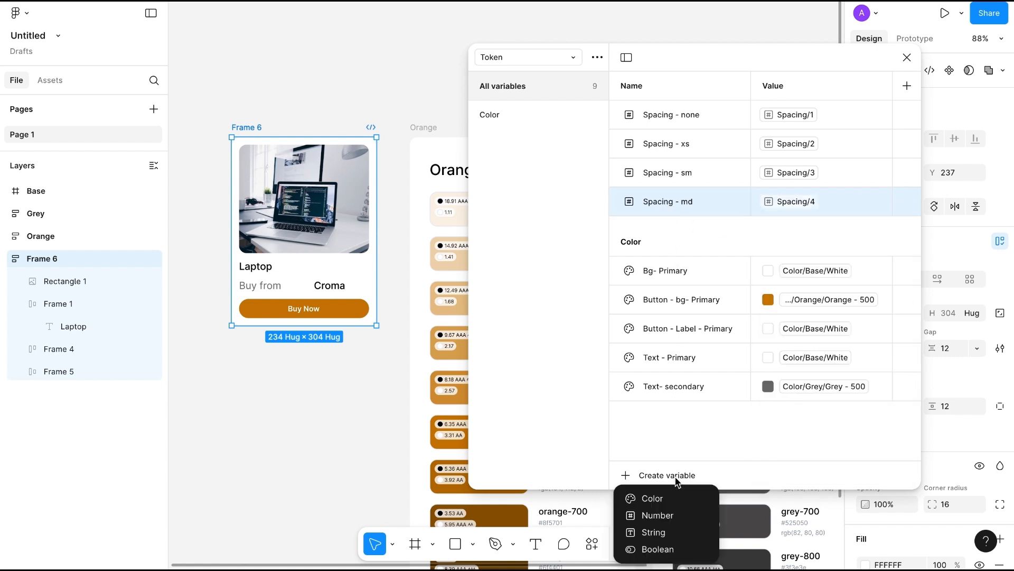
pyautogui.click(661, 515)
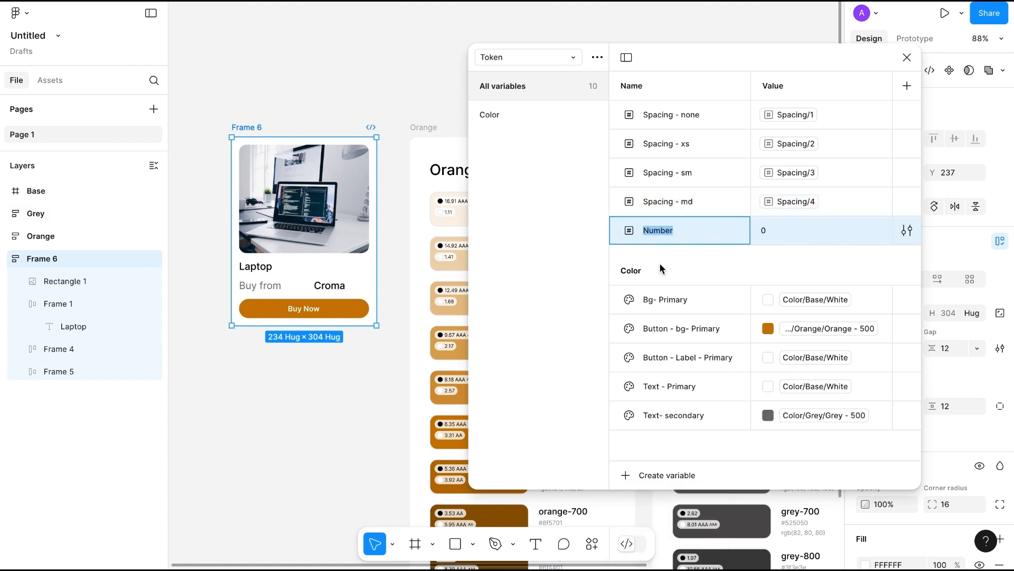
pyautogui.write('Spacing - lg')
pyautogui.click(878, 230)
pyautogui.click(788, 450)
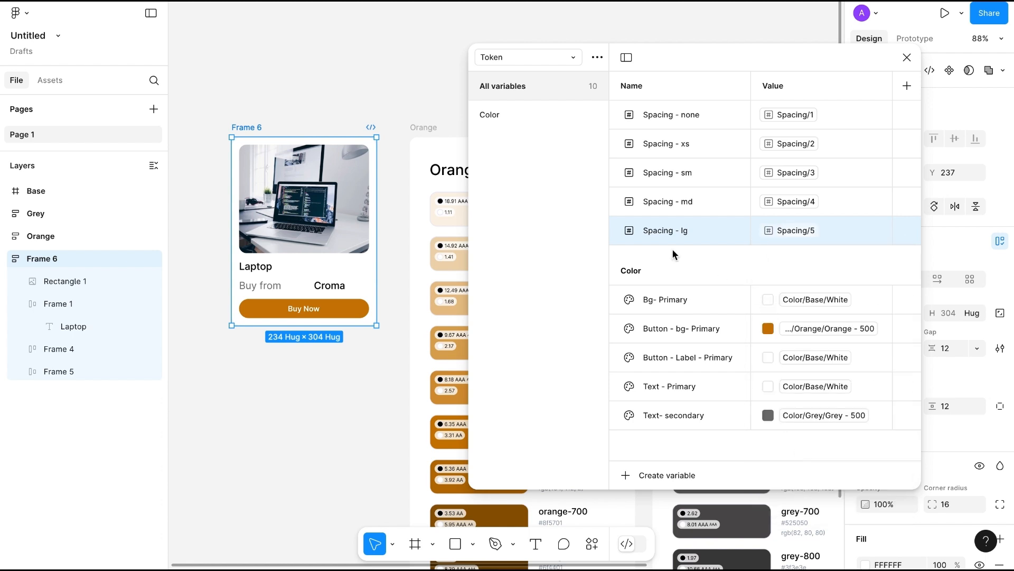
# - Create a number variable named "Spacing - xl" that references the primitive Spacing/6
pyautogui.click(669, 478)
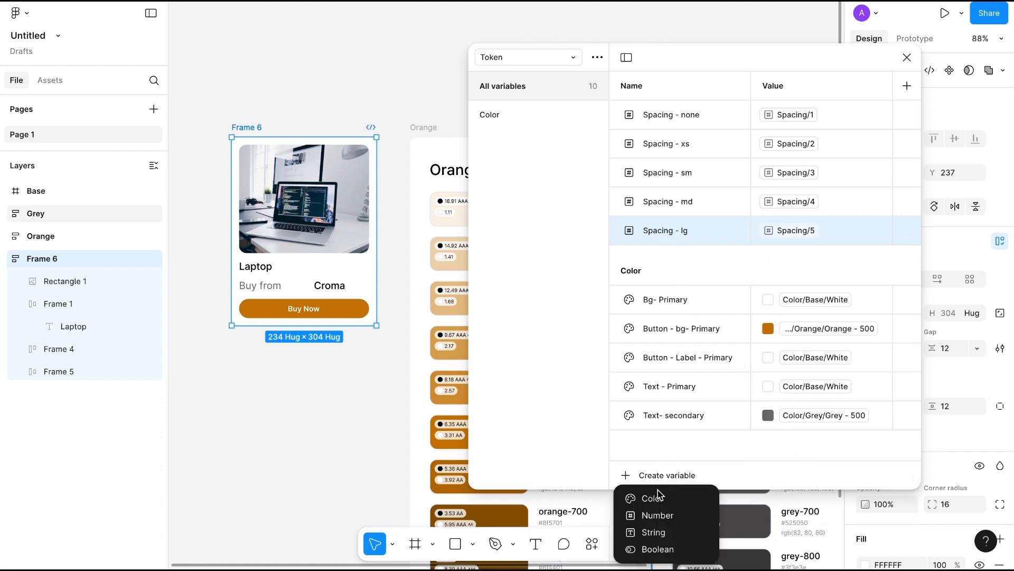
pyautogui.click(661, 515)
pyautogui.write('Spacing - xl')
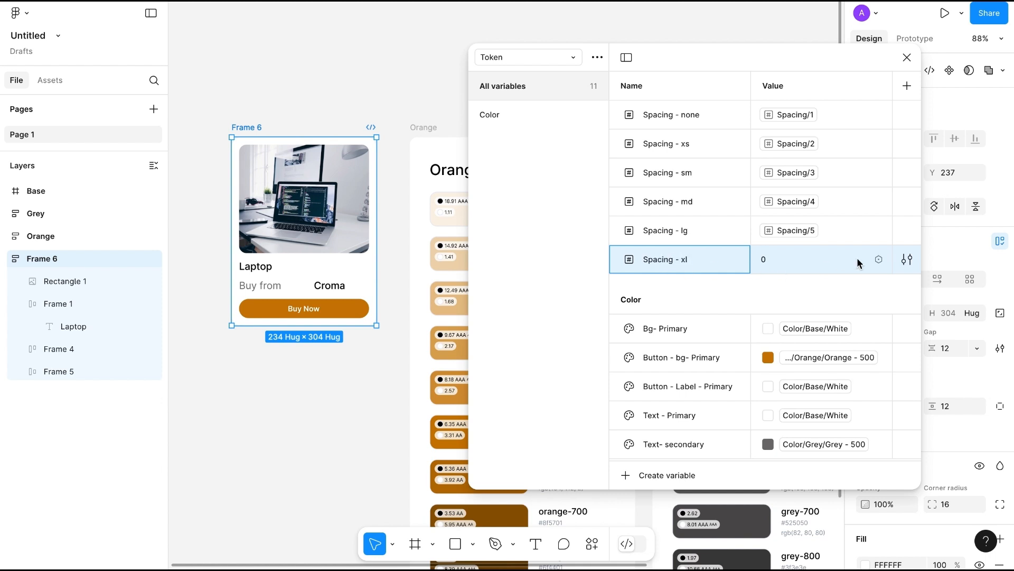
pyautogui.click(879, 260)
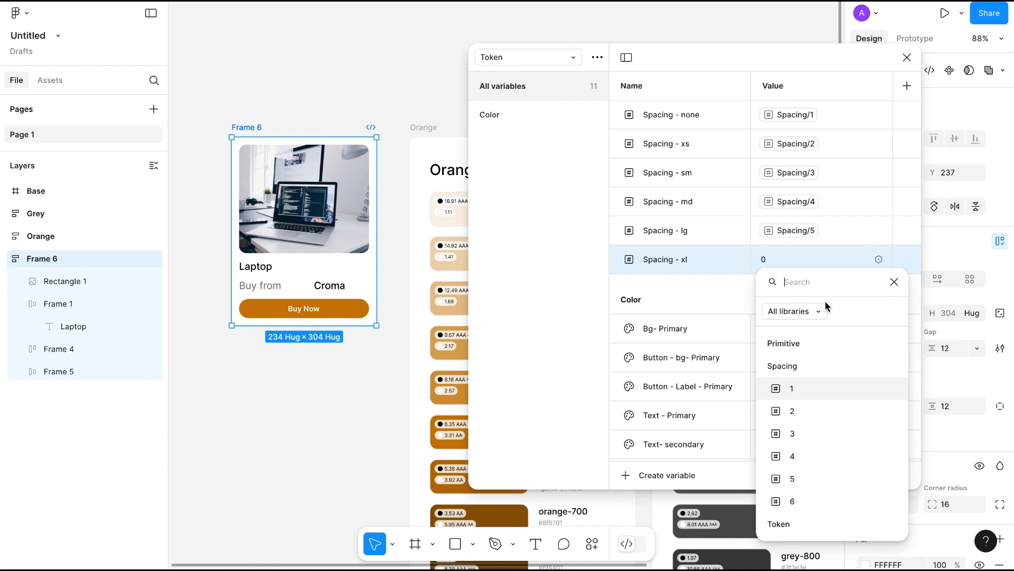
pyautogui.click(792, 502)
# - Group the six spacing variables of the Token collection under the name "Spacing" and review all variables
pyautogui.keyDown('shift'); pyautogui.click(673, 115); pyautogui.keyUp('shift')
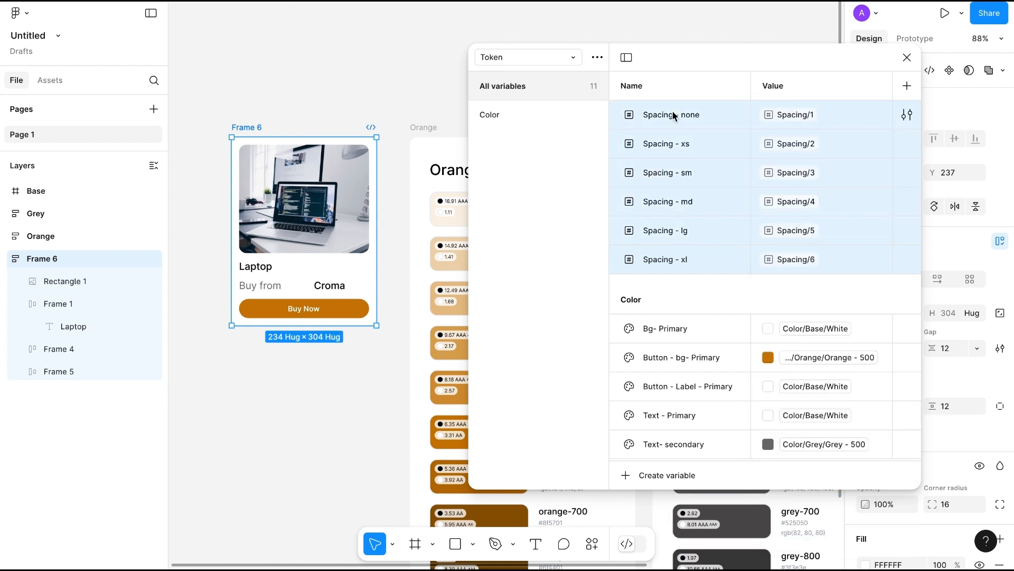
pyautogui.rightClick(673, 115)
pyautogui.click(719, 167)
pyautogui.click(494, 138)
pyautogui.doubleClick(493, 138)
pyautogui.write('Spacing')
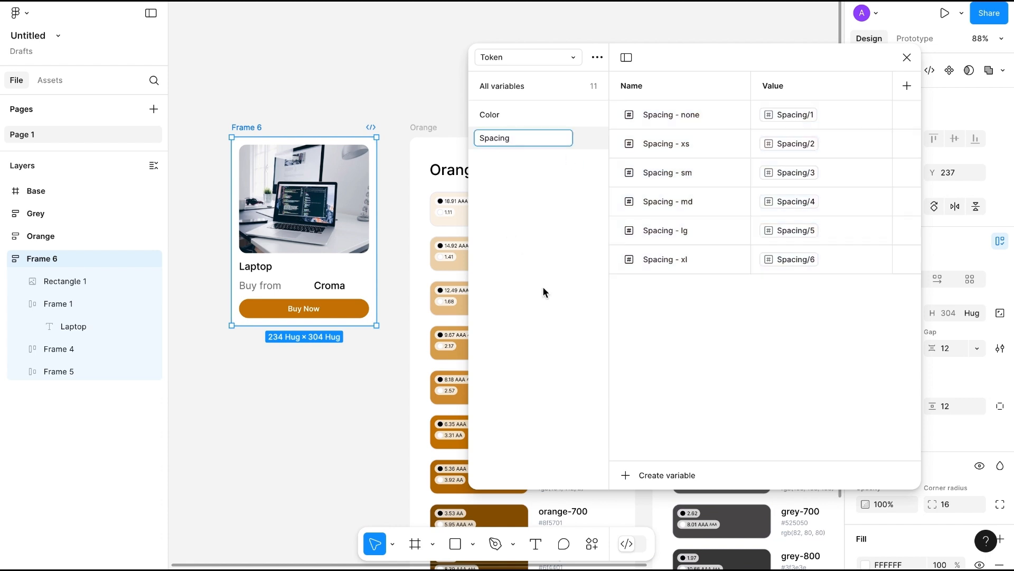
pyautogui.press('Return')
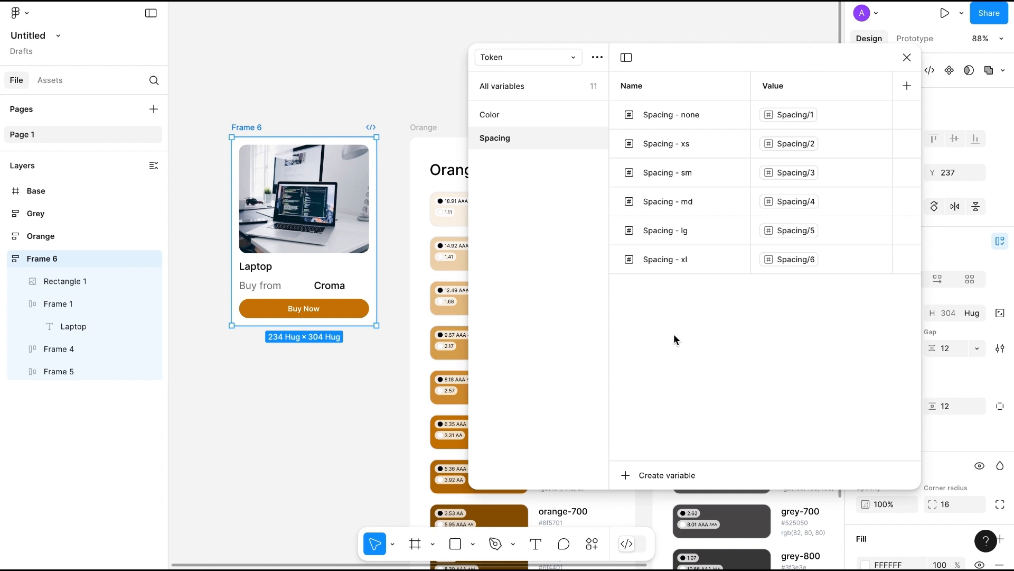
pyautogui.click(512, 86)
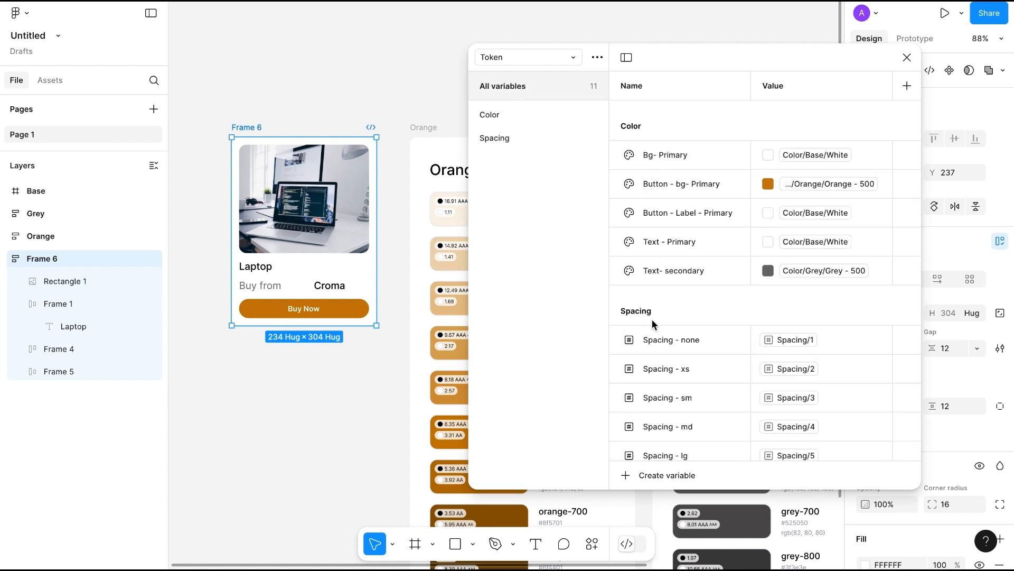
pyautogui.click(329, 201)
pyautogui.scroll(-2, 696, 271)
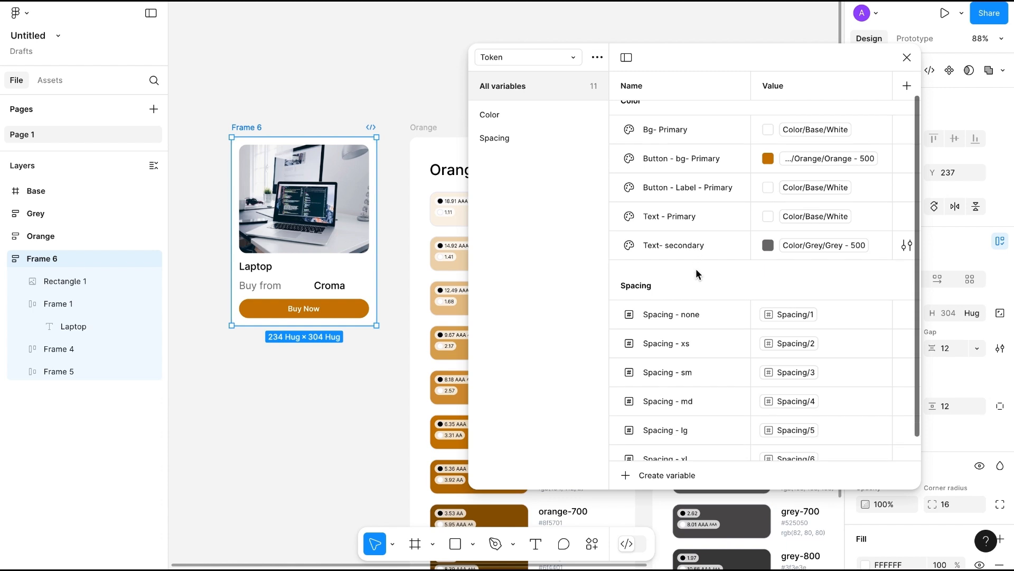
pyautogui.scroll(2, 697, 274)
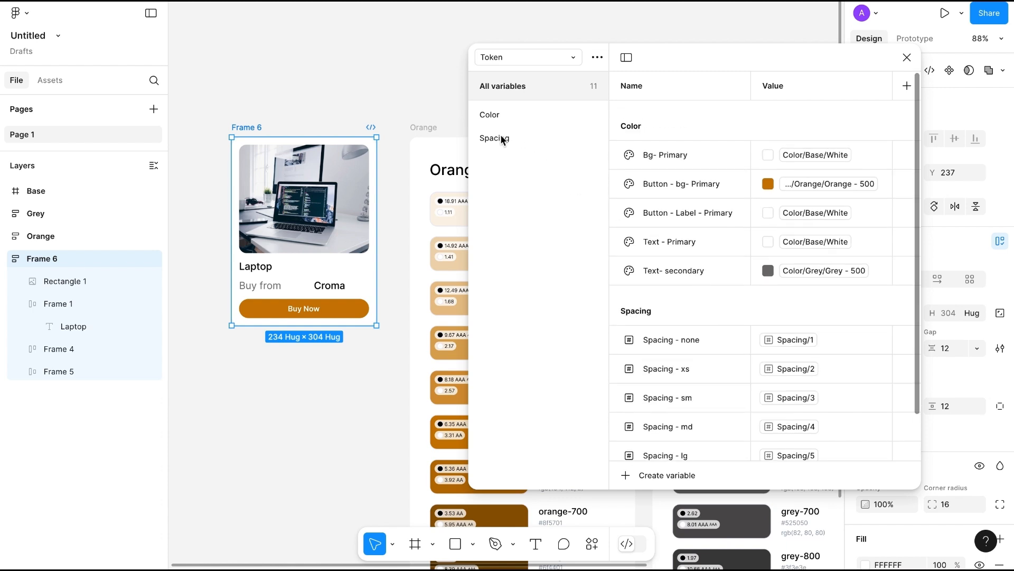
# - In the Token collection's Spacing group, create a number variable named "radius - sm" that references the primitive Spacing/3
pyautogui.click(497, 138)
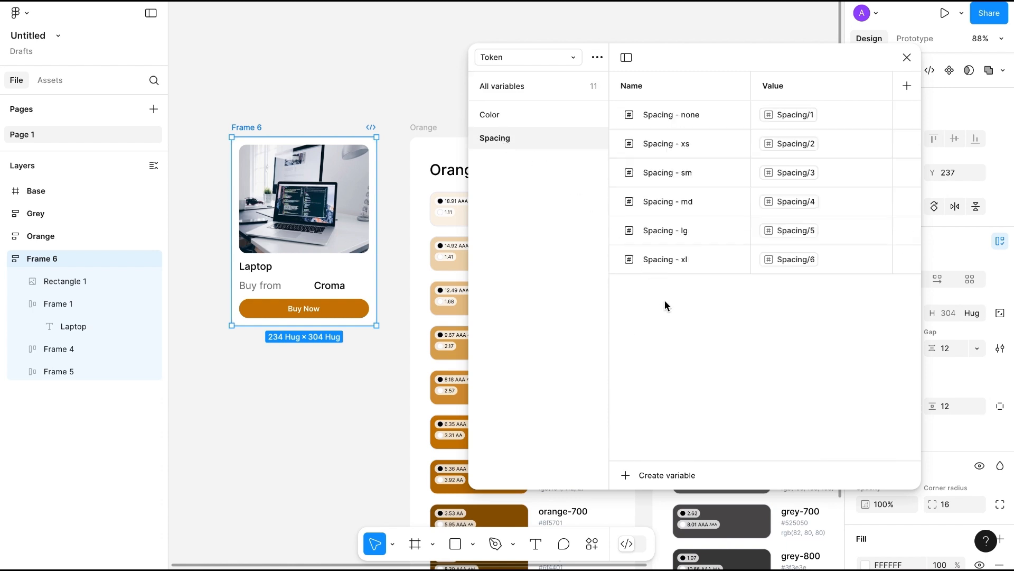
pyautogui.click(663, 474)
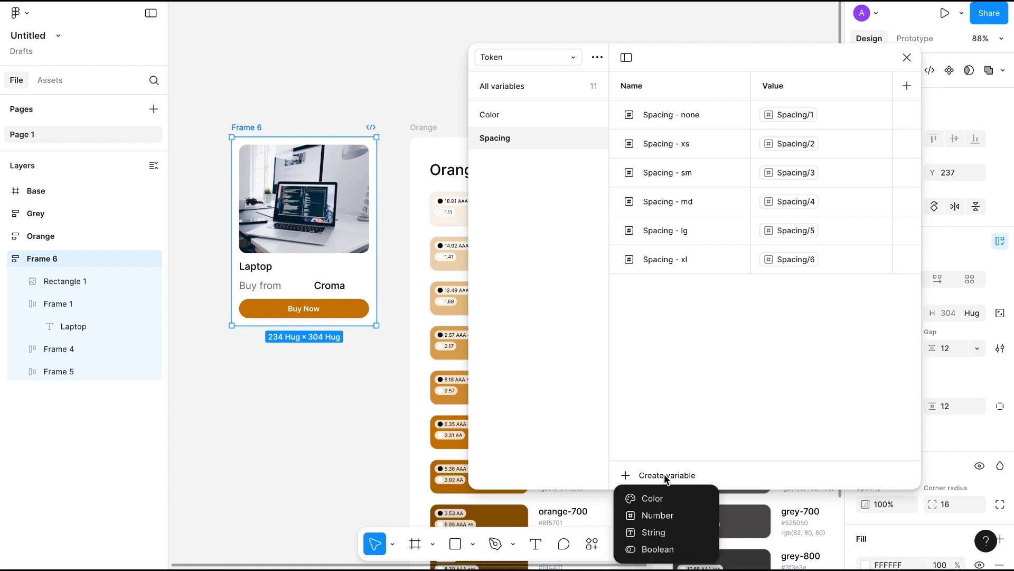
pyautogui.click(658, 515)
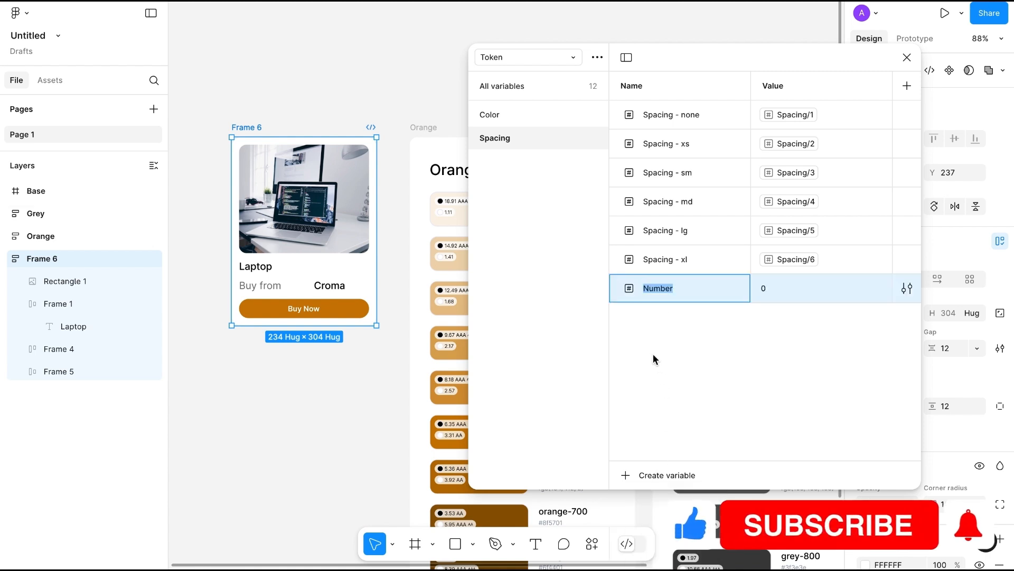
pyautogui.write('radius')
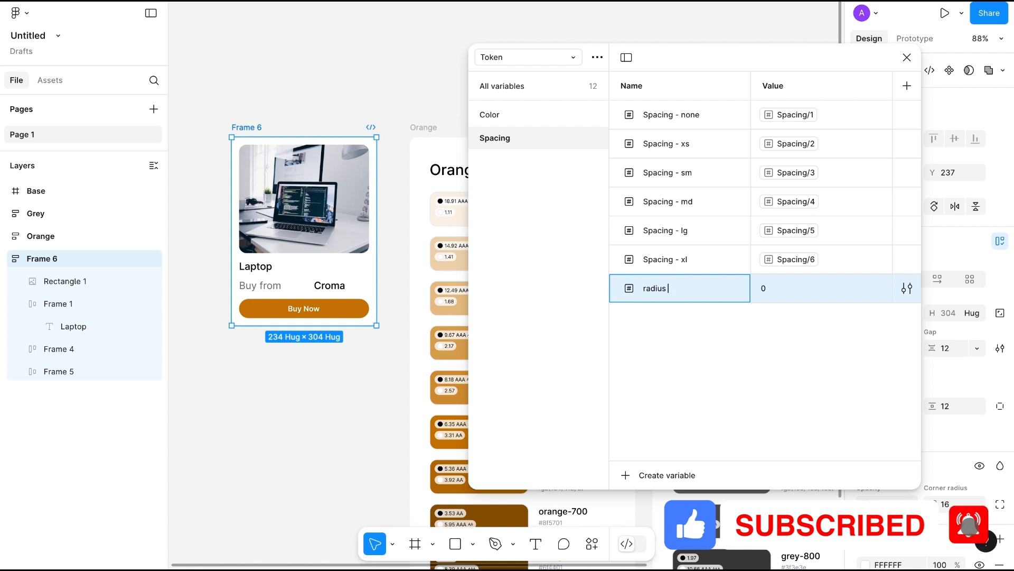
pyautogui.write(' - sm')
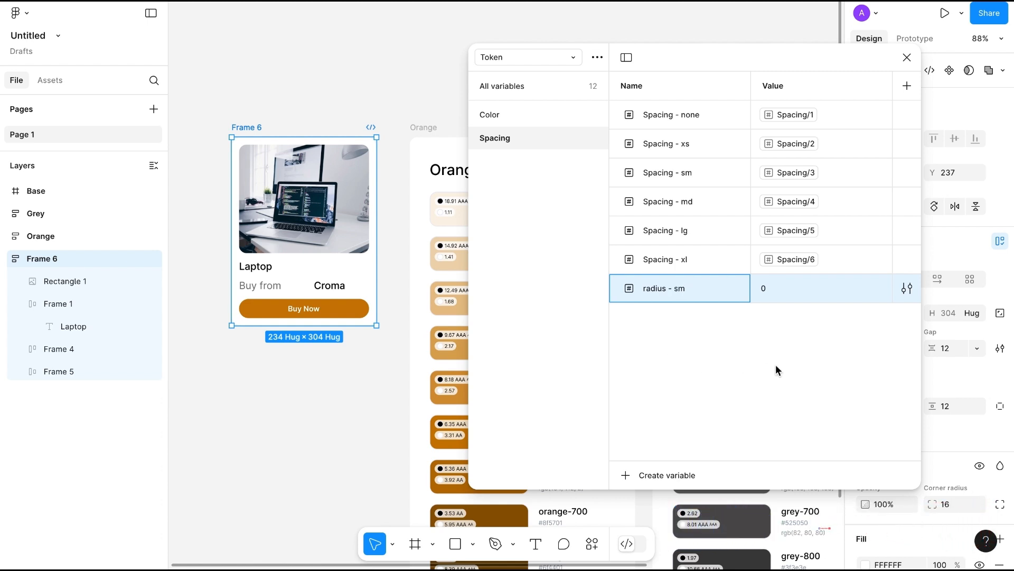
pyautogui.click(879, 289)
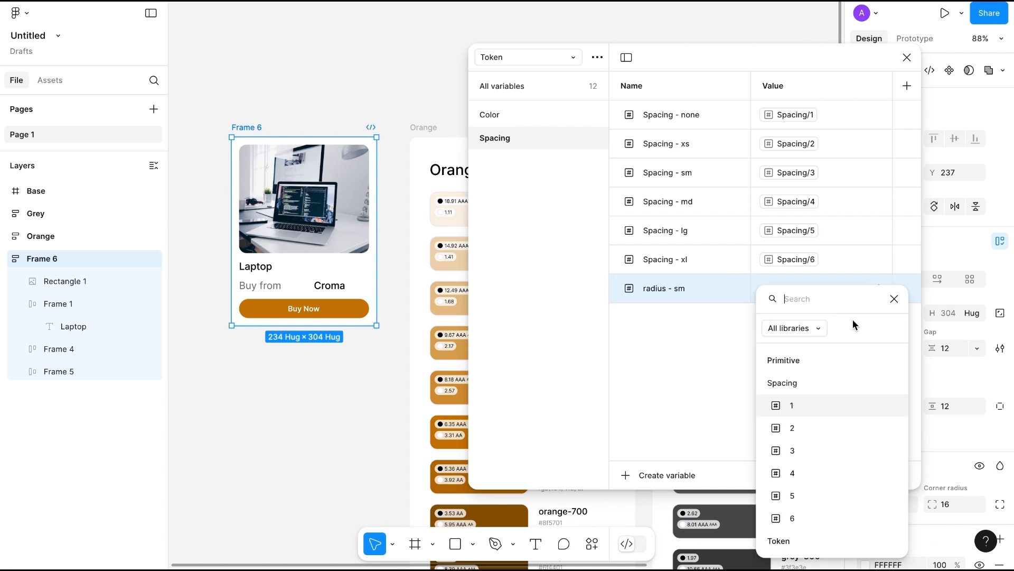
pyautogui.click(792, 452)
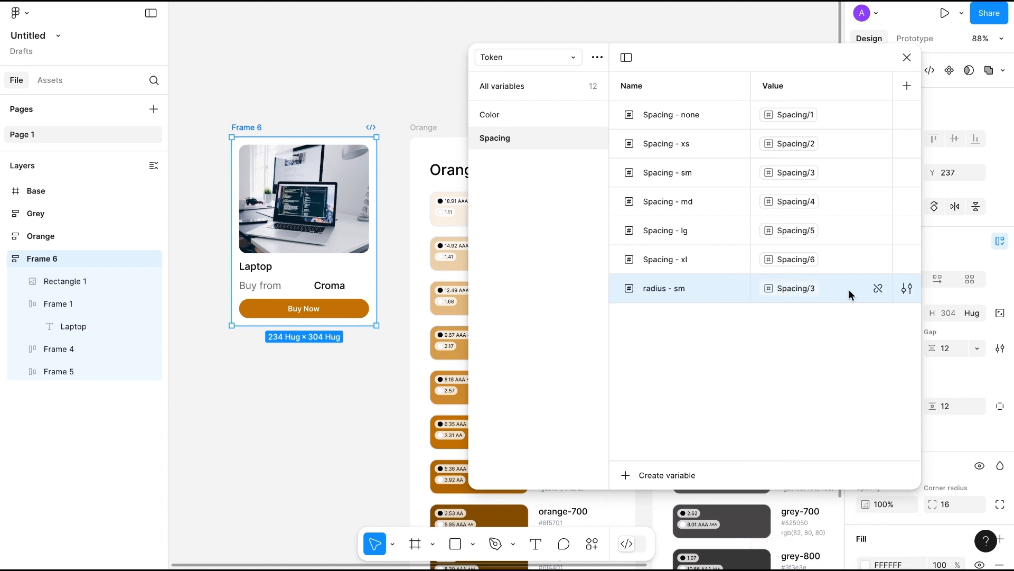
pyautogui.click(797, 290)
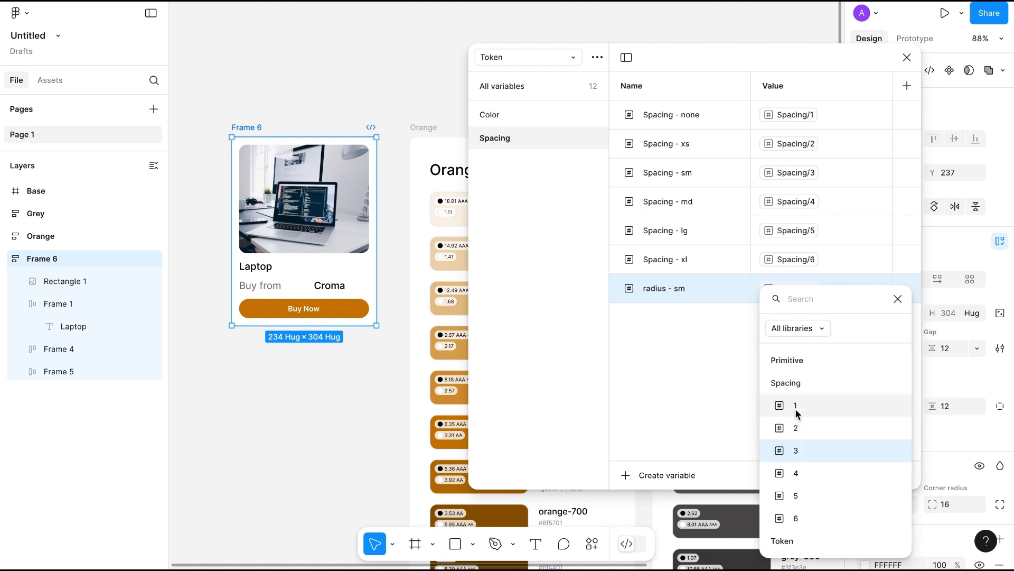
pyautogui.click(807, 450)
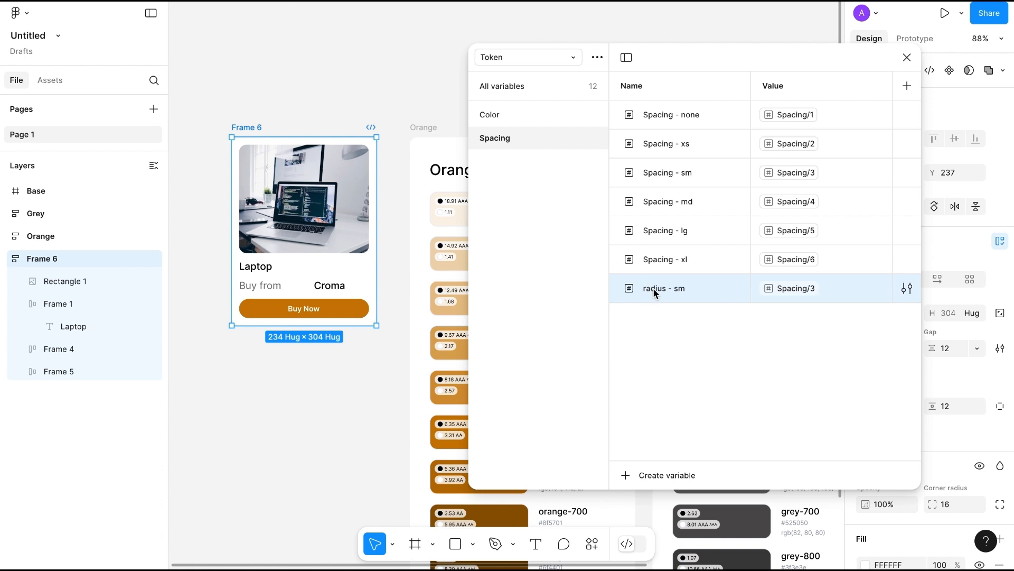
# - Create a number variable named "radius - md" in the Spacing group that references the primitive Spacing/4
pyautogui.click(663, 475)
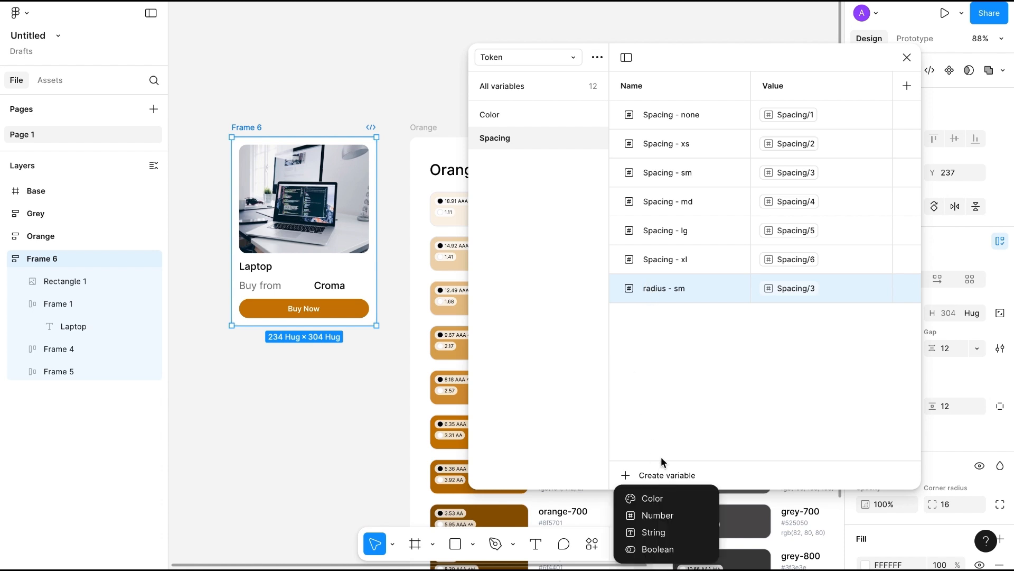
pyautogui.click(658, 515)
pyautogui.write('radius - md')
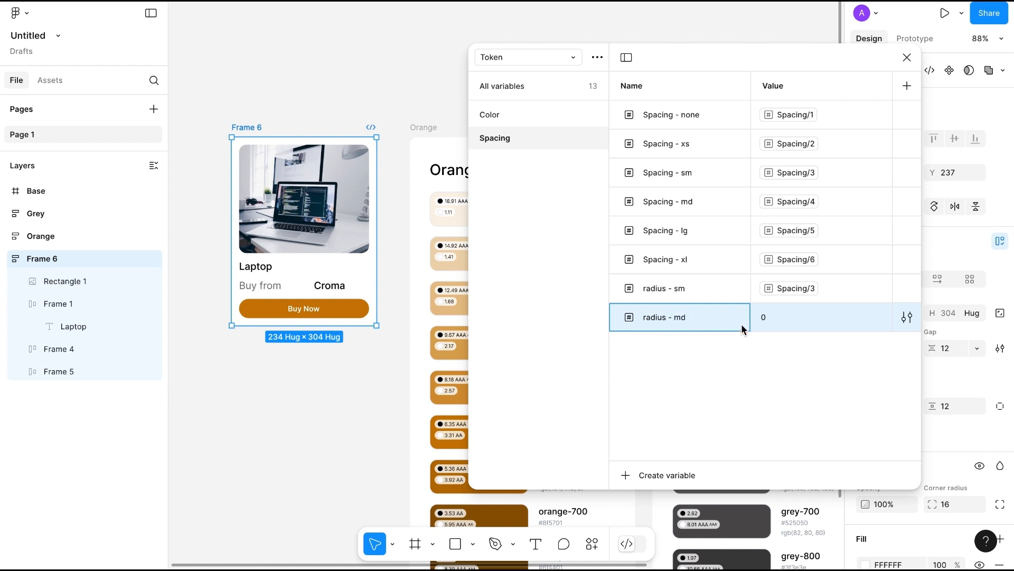
pyautogui.click(906, 317)
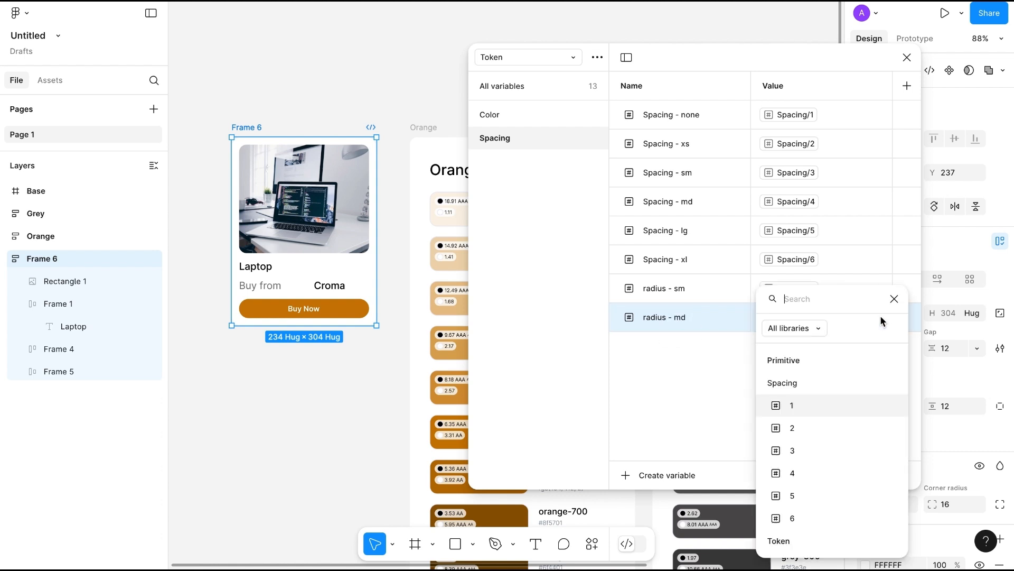
pyautogui.click(781, 473)
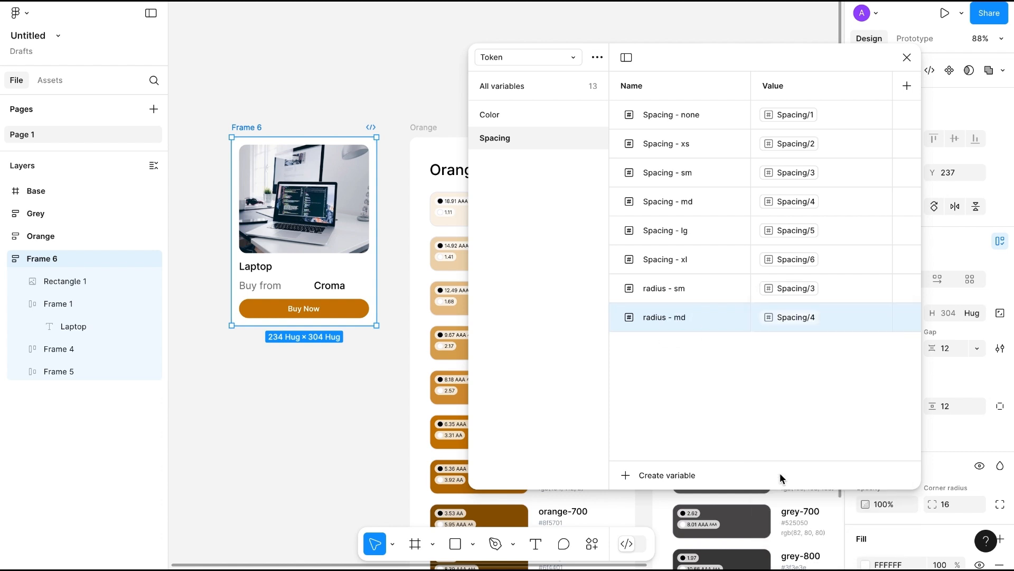
# - Create a number variable named "radius - lg" in the Spacing group that references the primitive Spacing/5
pyautogui.click(668, 475)
pyautogui.click(649, 514)
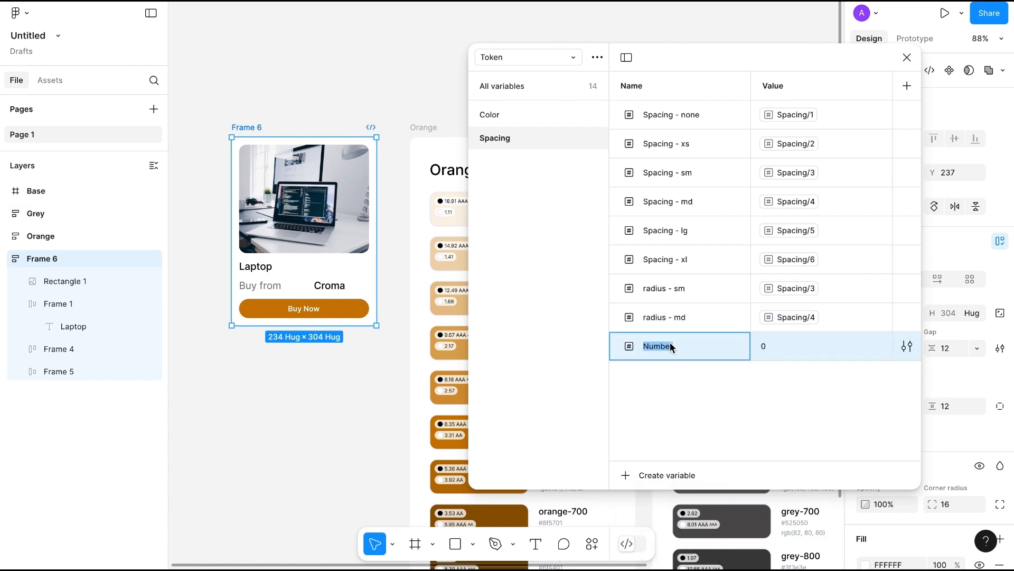
pyautogui.write('radius - lg')
pyautogui.click(880, 347)
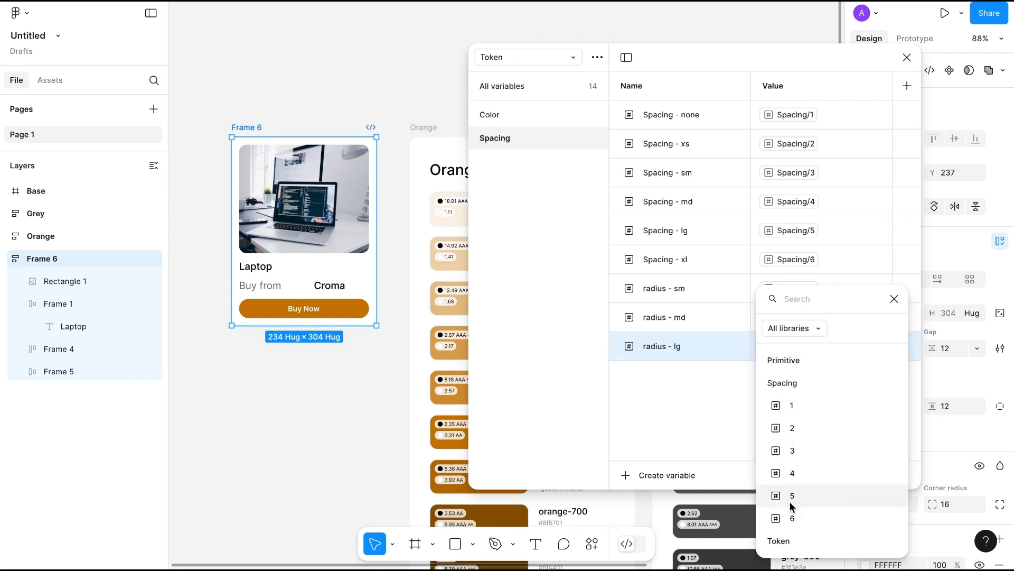
pyautogui.click(856, 493)
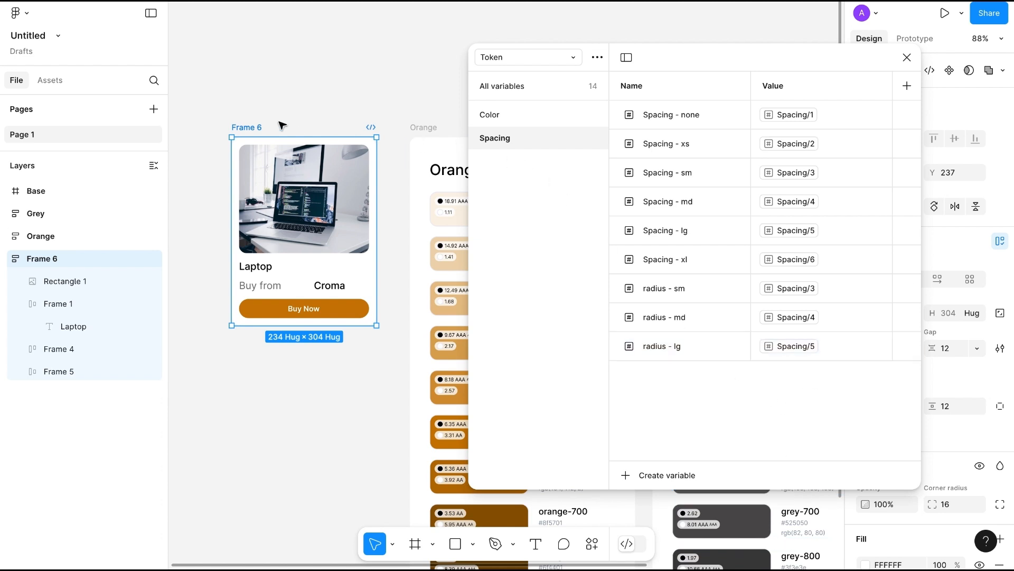
# - Close the variables window and select the laptop product card, Frame 6, on the canvas
pyautogui.click(272, 85)
pyautogui.click(252, 127)
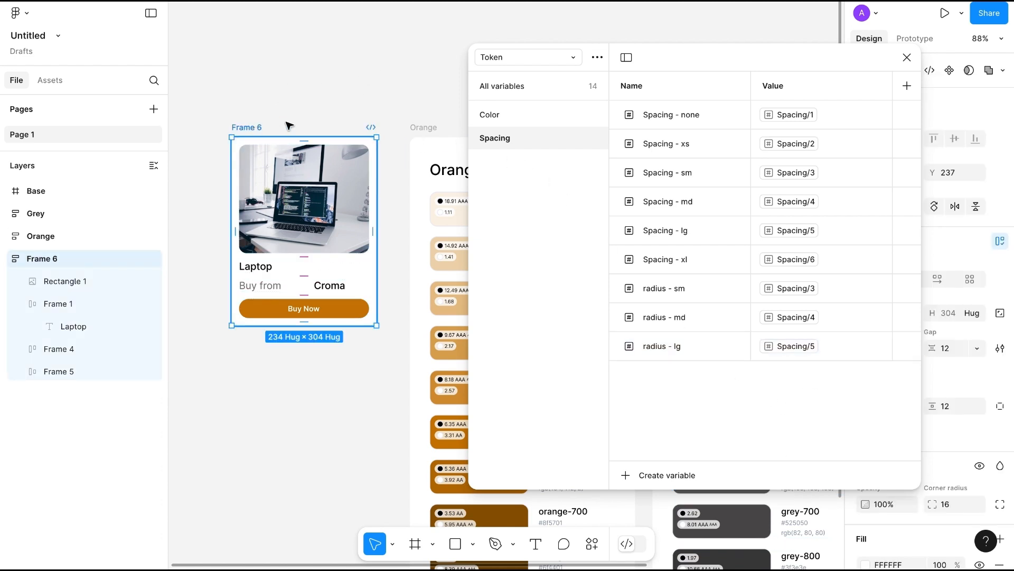
pyautogui.click(907, 57)
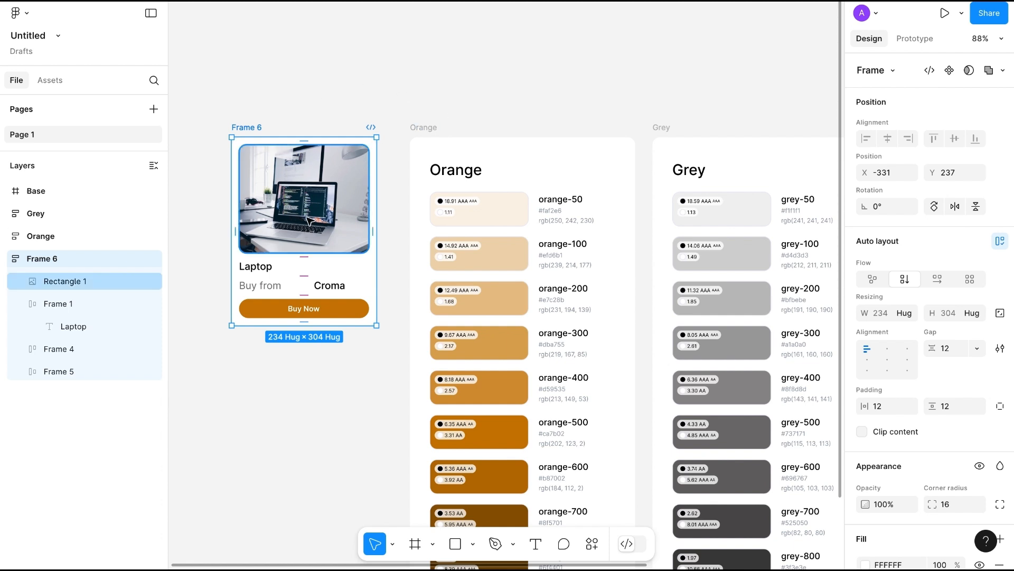
pyautogui.click(267, 317)
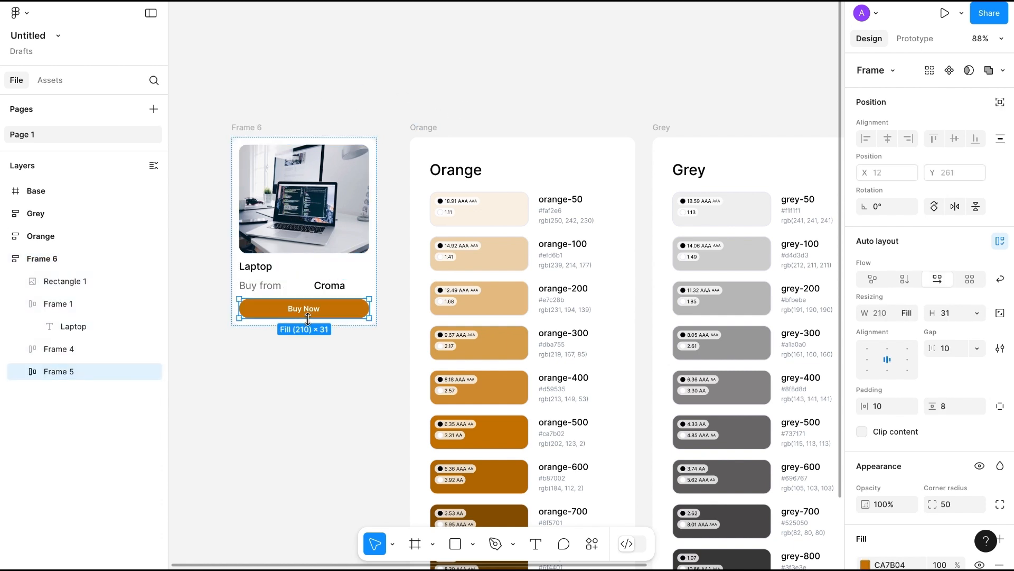
pyautogui.click(251, 137)
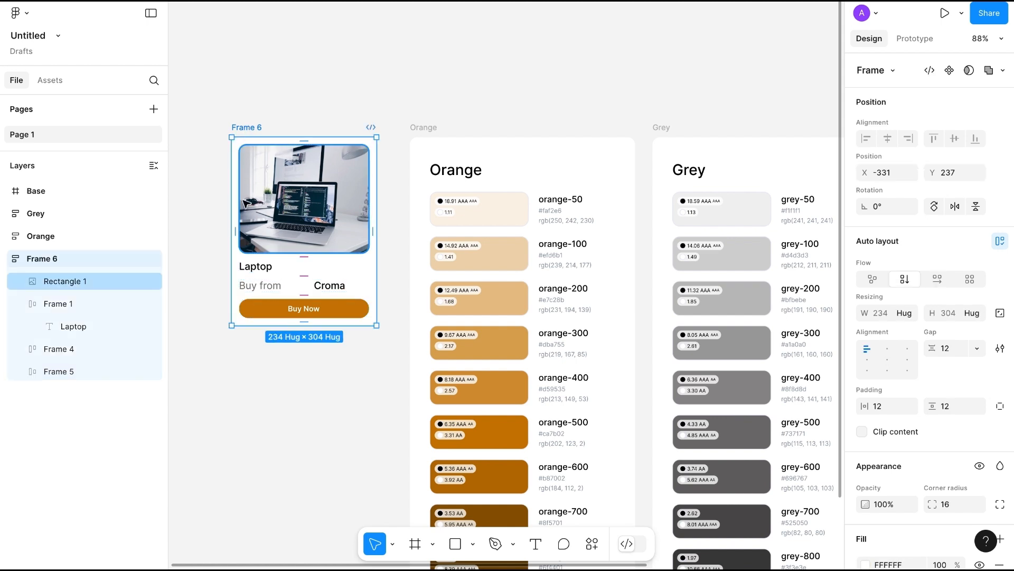
# - Apply the Token color variable "Bg- Primary" to the fill of the laptop product card, Frame 6
pyautogui.scroll(-5, 930, 248)
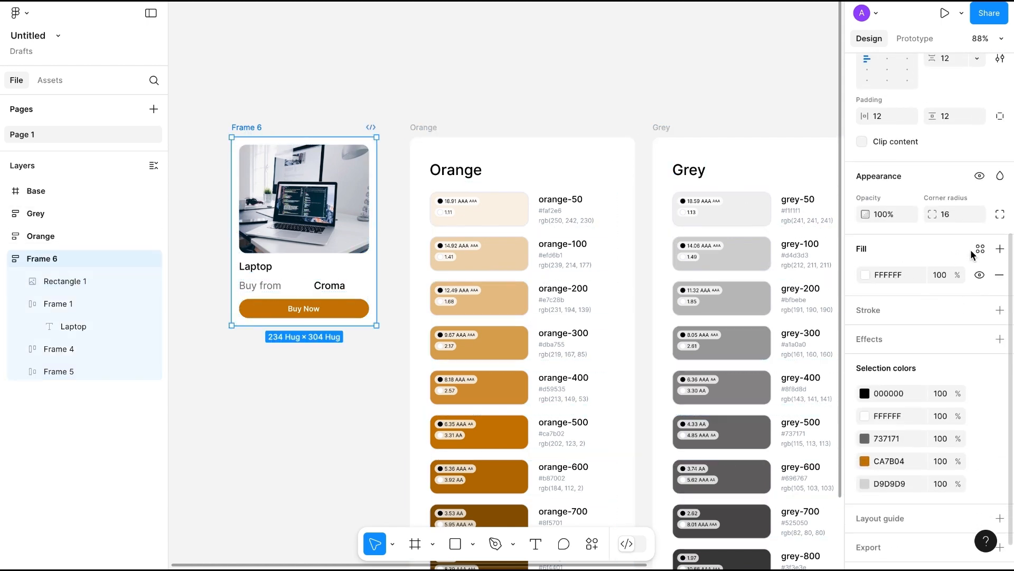
pyautogui.click(980, 249)
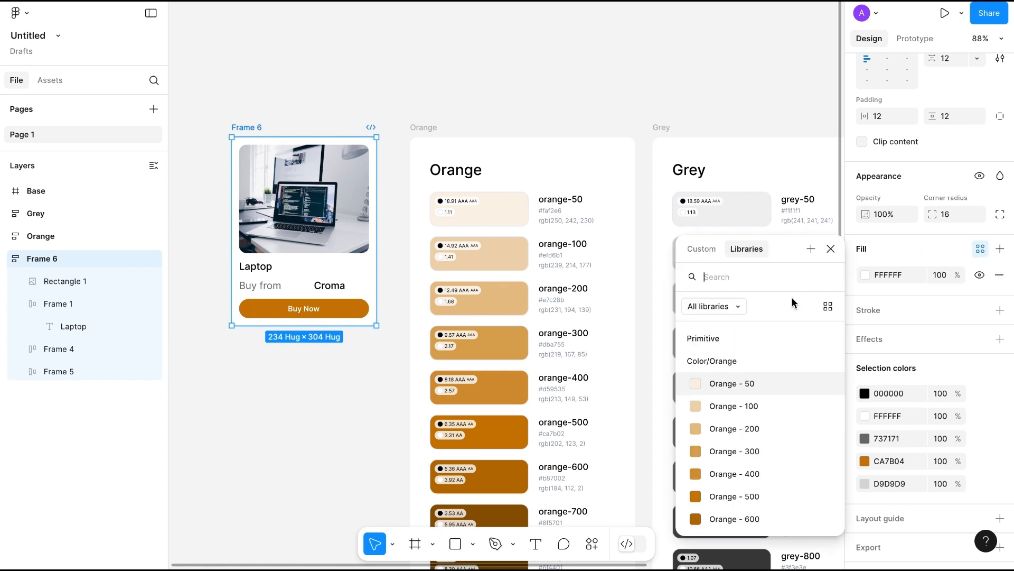
pyautogui.scroll(-3, 745, 431)
pyautogui.scroll(3, 745, 432)
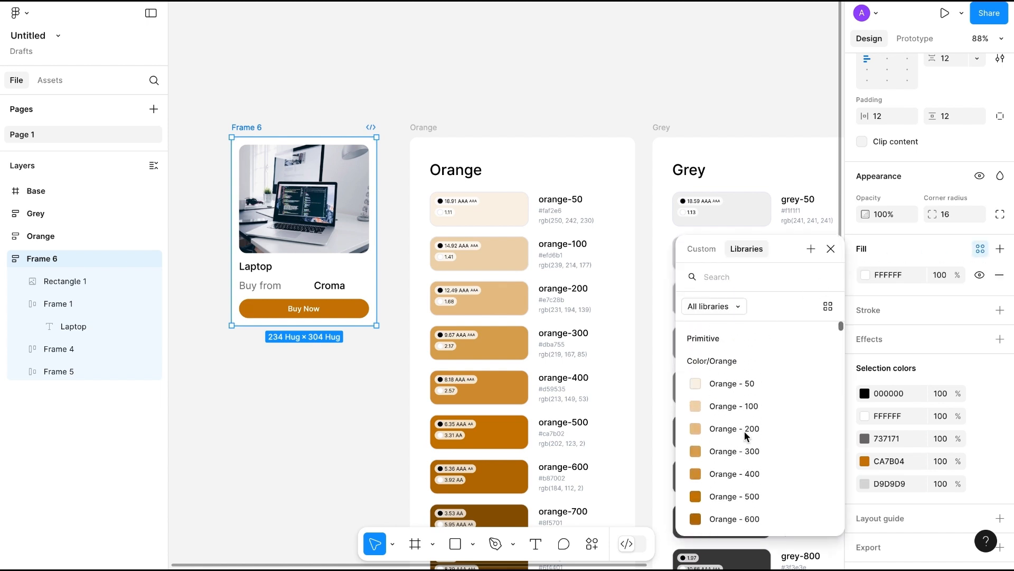
pyautogui.scroll(-2, 745, 432)
pyautogui.scroll(-7, 745, 433)
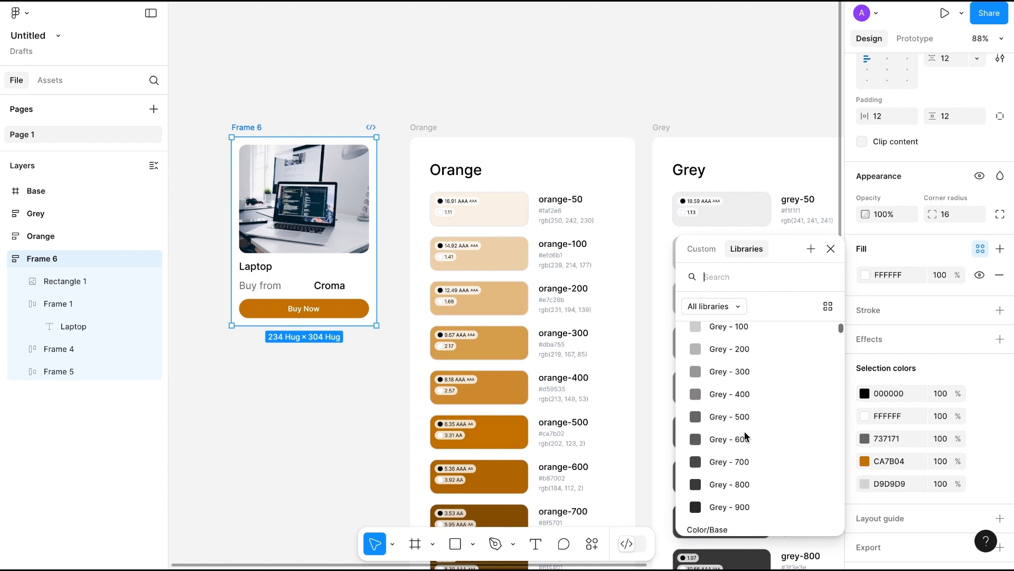
pyautogui.scroll(-6, 744, 433)
pyautogui.scroll(3, 744, 433)
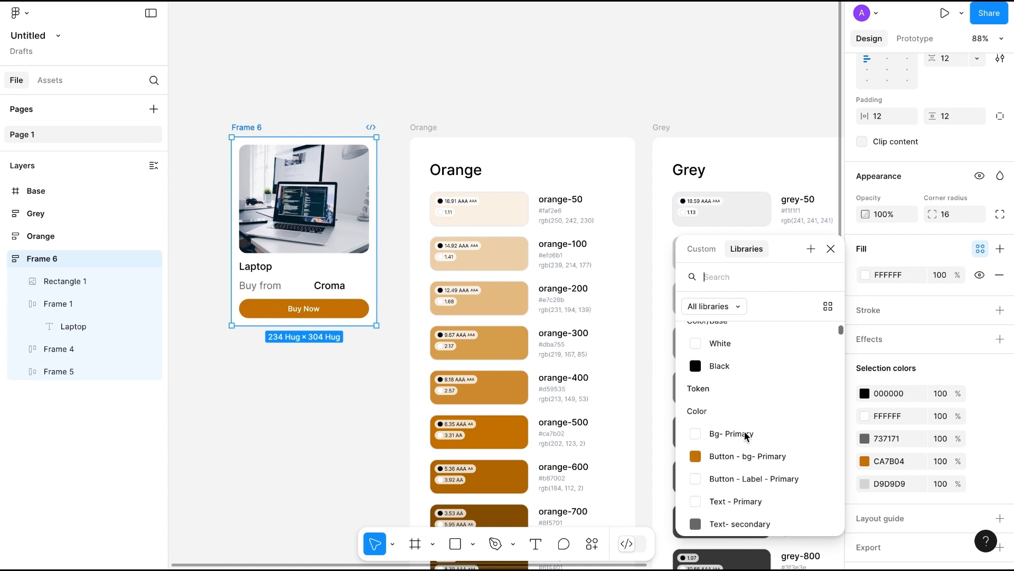
pyautogui.scroll(-3, 710, 460)
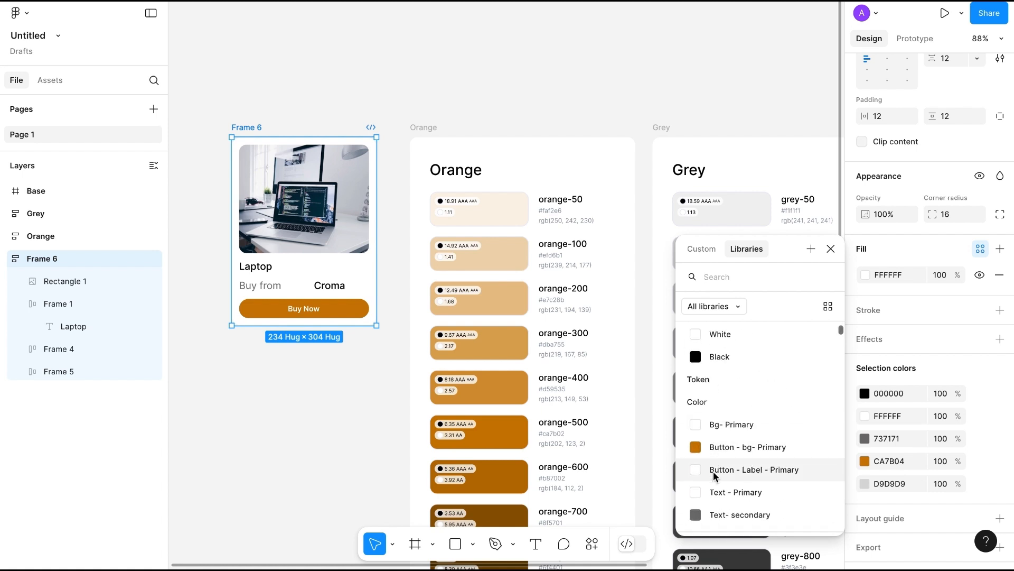
pyautogui.scroll(3, 715, 475)
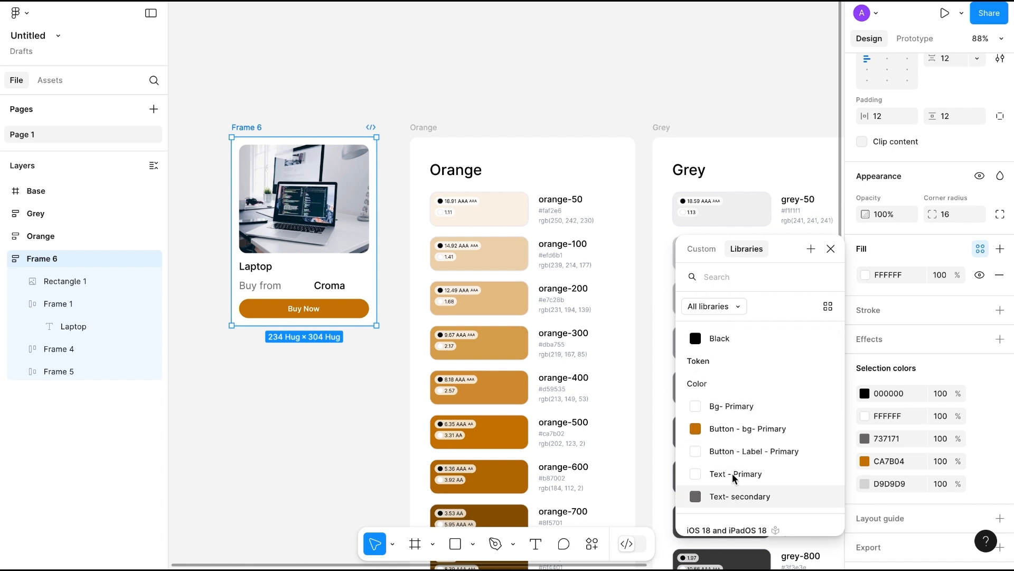
pyautogui.click(732, 407)
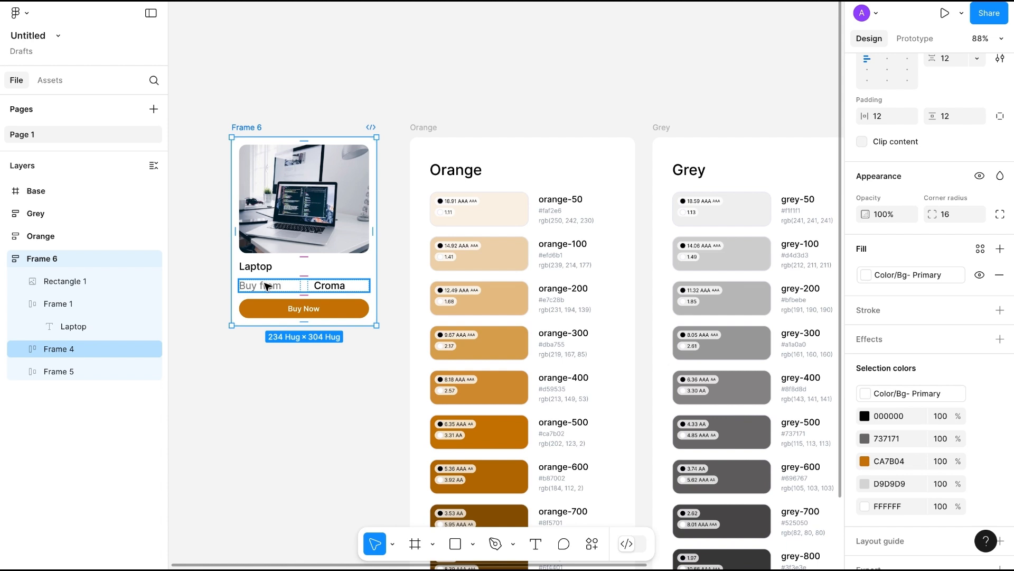
# - Apply the Token color variable "Button - bg- Primary" to the fill of the card's Buy Now button frame
pyautogui.click(288, 309)
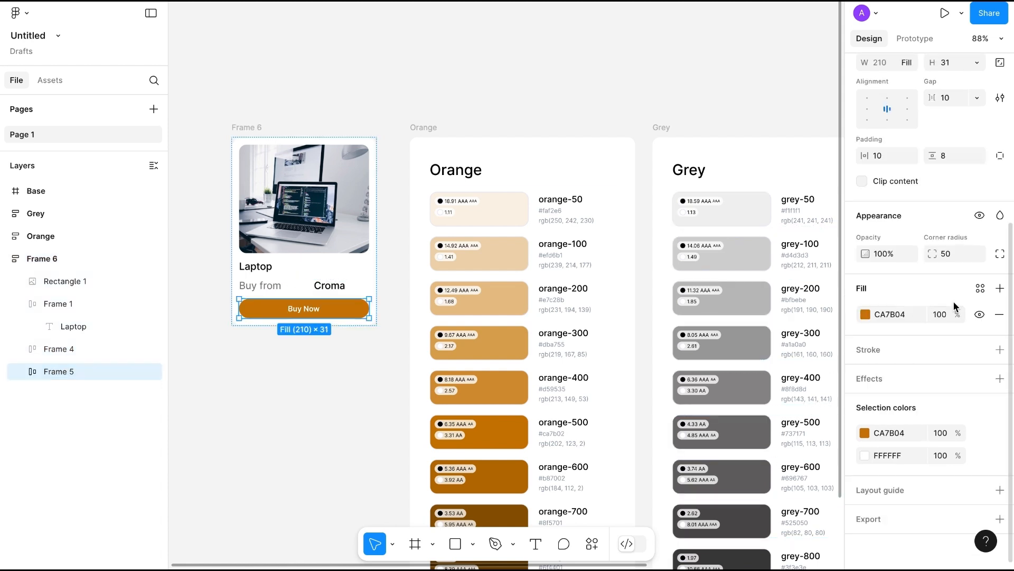
pyautogui.click(980, 288)
pyautogui.scroll(-5, 749, 419)
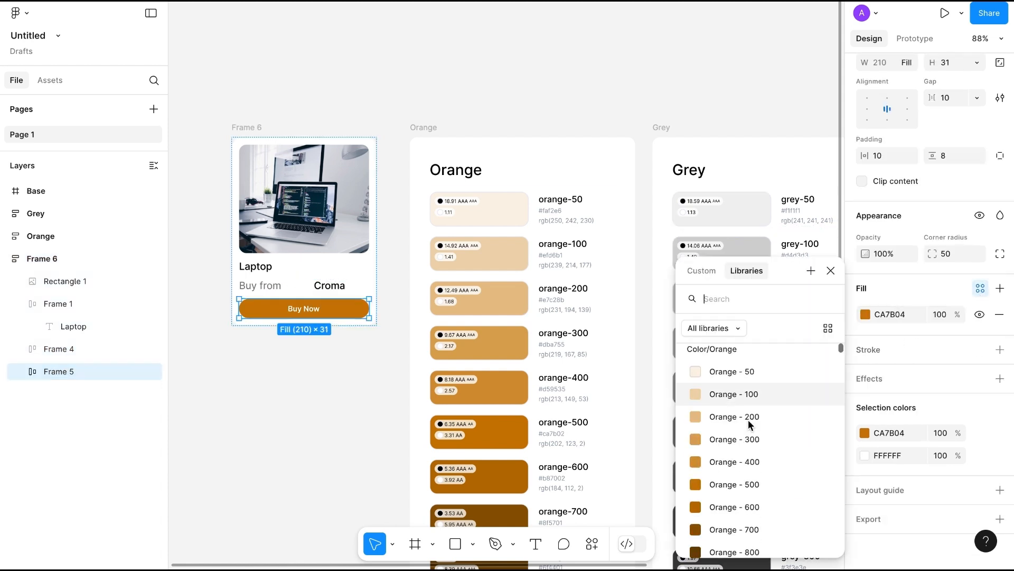
pyautogui.scroll(-6, 748, 422)
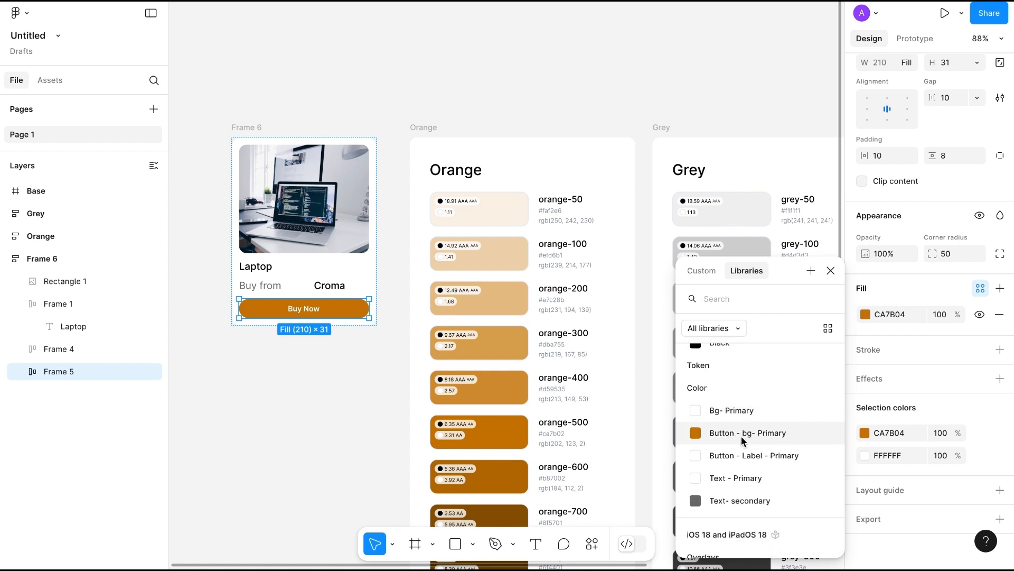
pyautogui.click(760, 433)
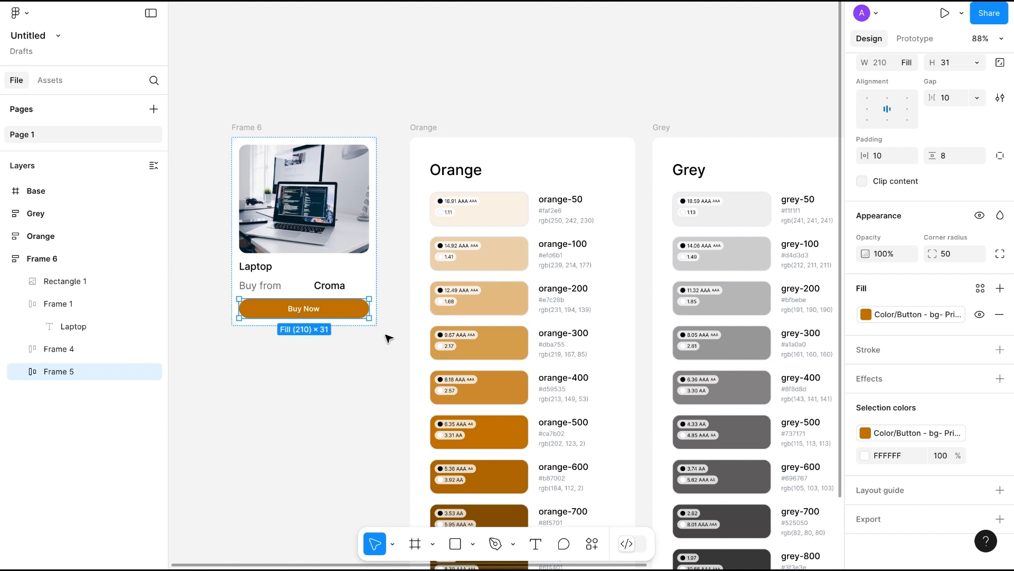
# - Apply the Token color variable "Button - Label - Primary" to the fill of the "Buy Now" text
pyautogui.doubleClick(310, 311)
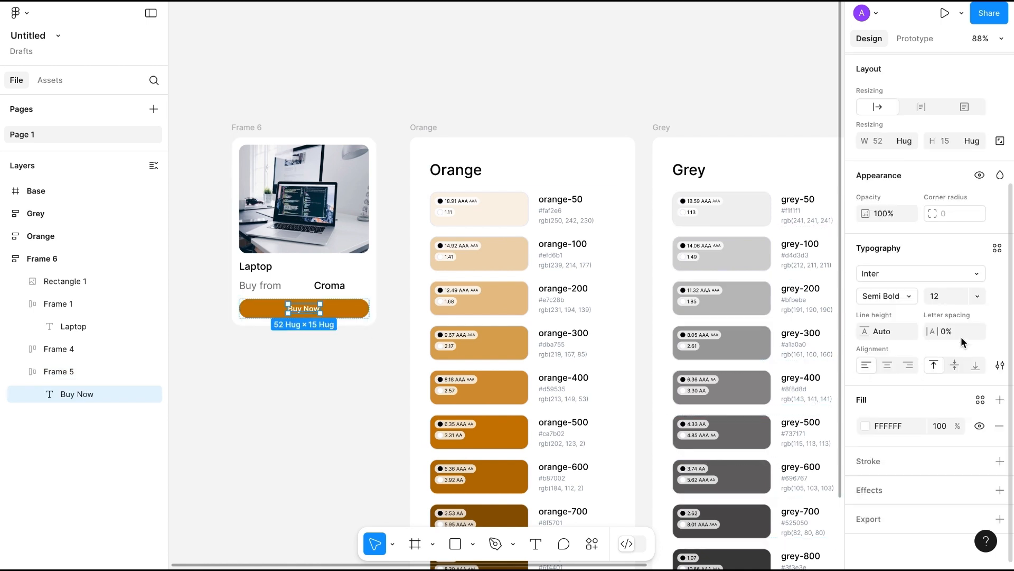
pyautogui.click(981, 401)
pyautogui.scroll(-3, 758, 453)
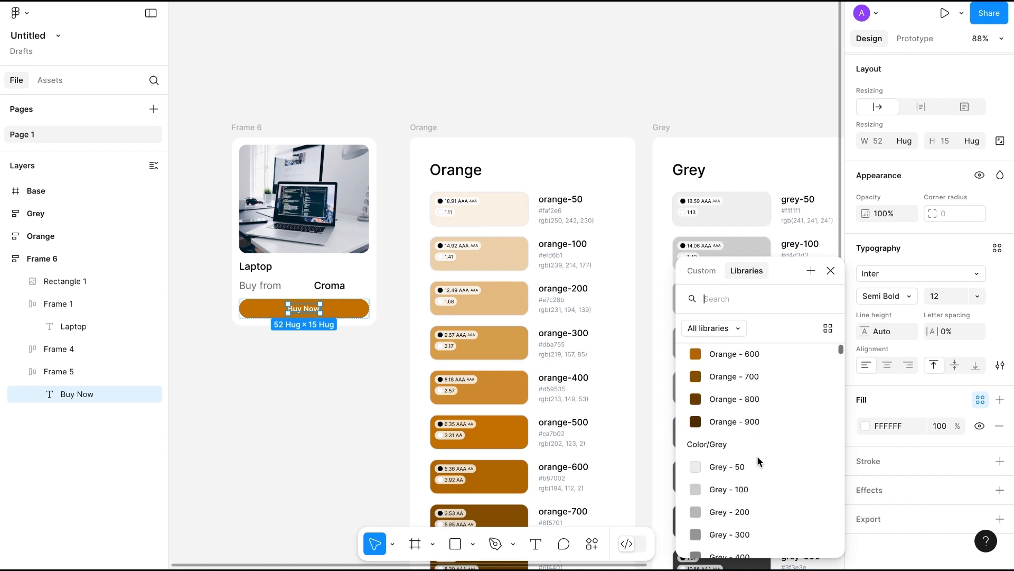
pyautogui.scroll(-5, 757, 460)
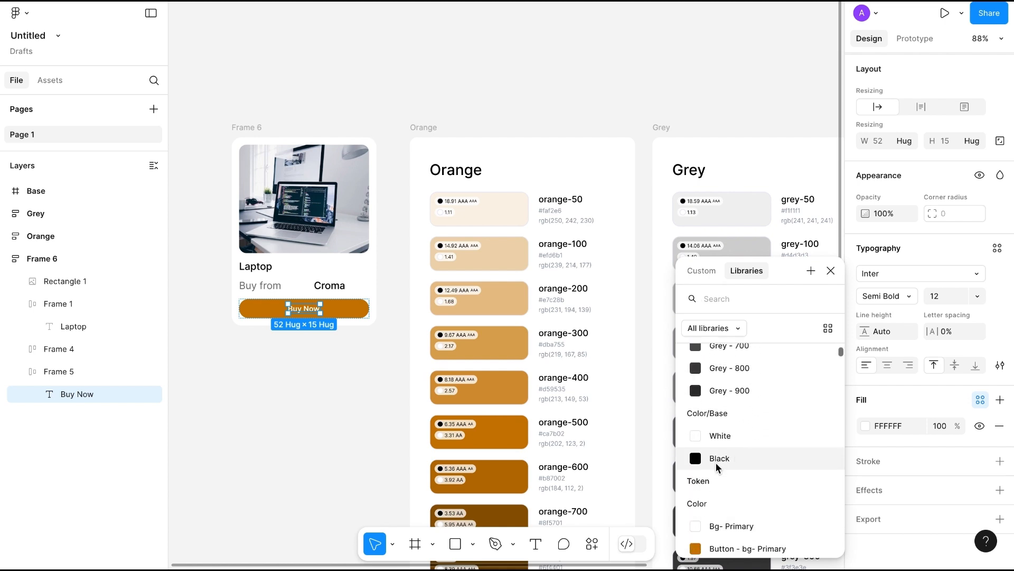
pyautogui.scroll(-3, 715, 462)
pyautogui.click(730, 488)
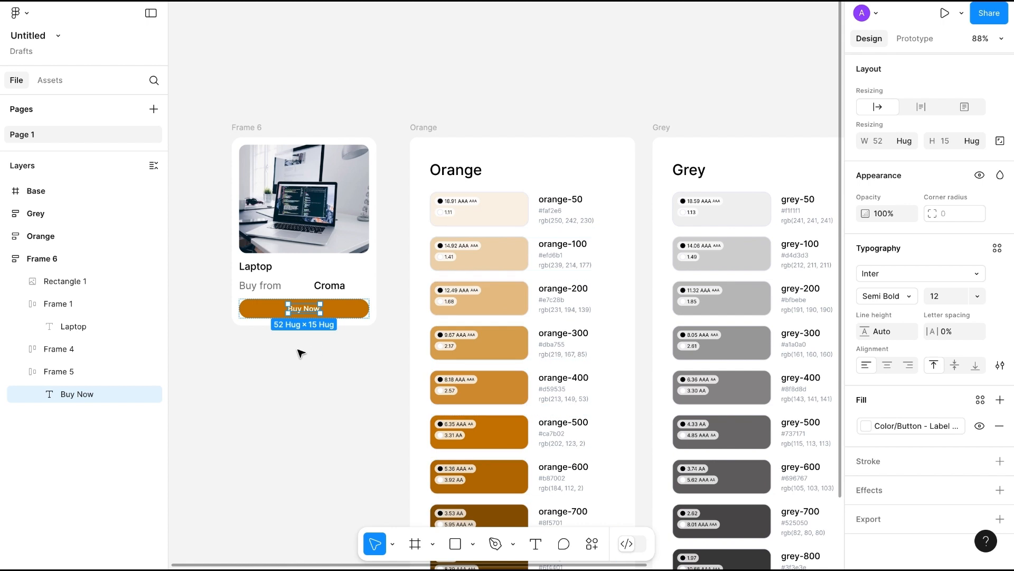
# - Apply the Token color variable "Text- secondary" to the fill of the "Buy from" text on the card
pyautogui.click(257, 289)
pyautogui.click(258, 289)
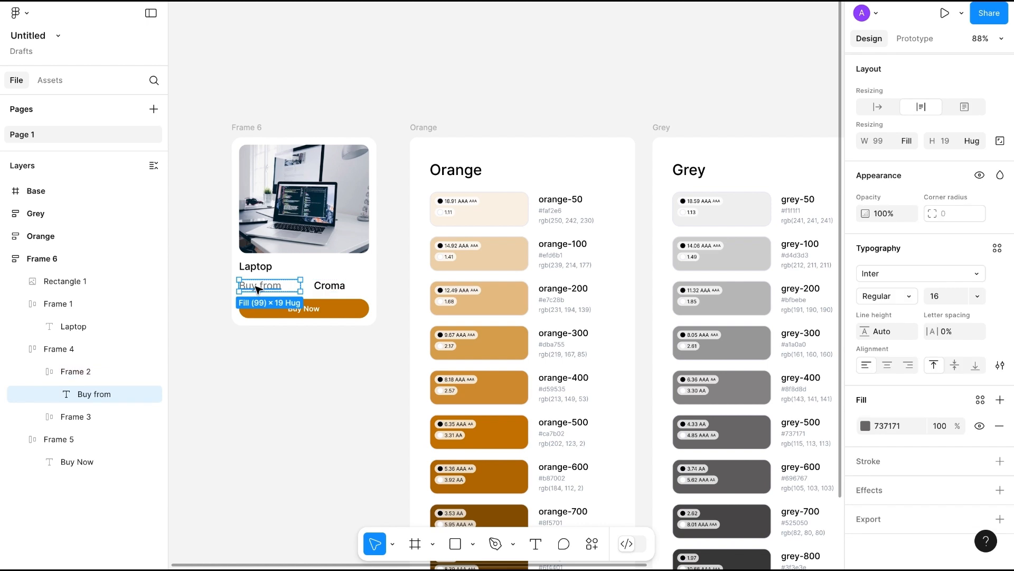
pyautogui.click(981, 402)
pyautogui.scroll(-10, 765, 471)
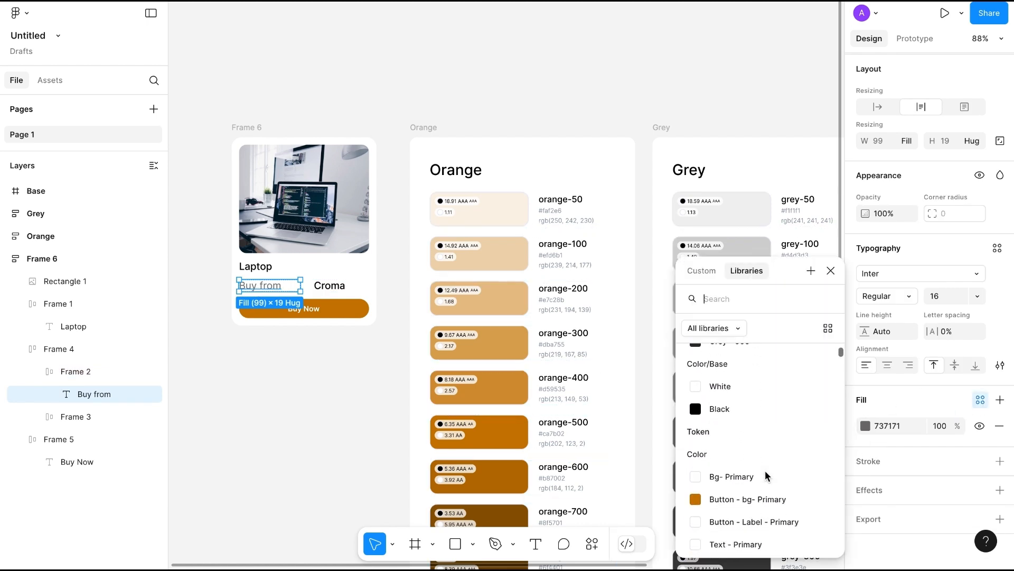
pyautogui.scroll(-5, 765, 470)
pyautogui.click(718, 448)
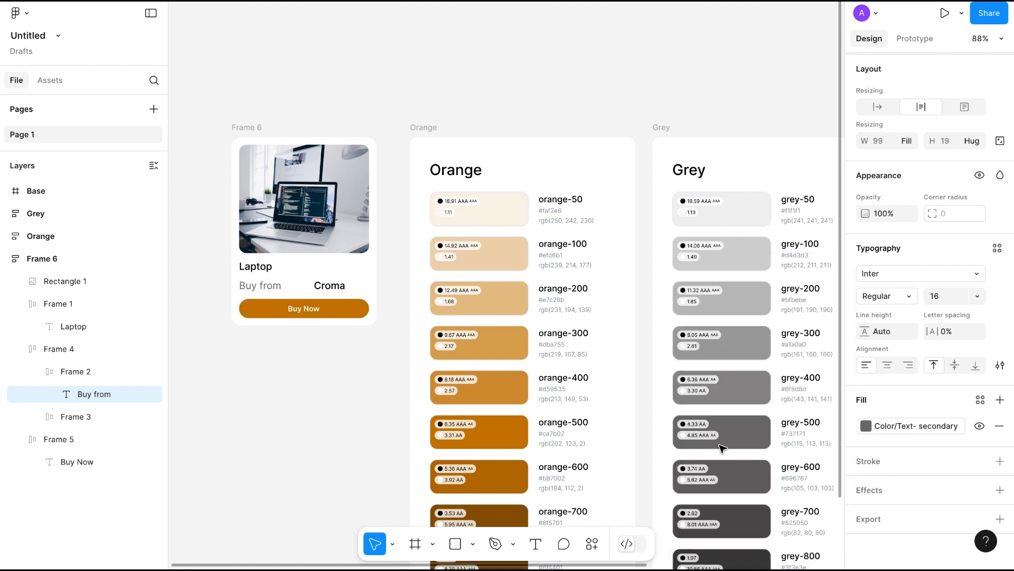
# - Apply the primitive Color/Base variable "Black" to the fill of the "Croma" text on the card
pyautogui.click(333, 286)
pyautogui.click(333, 286)
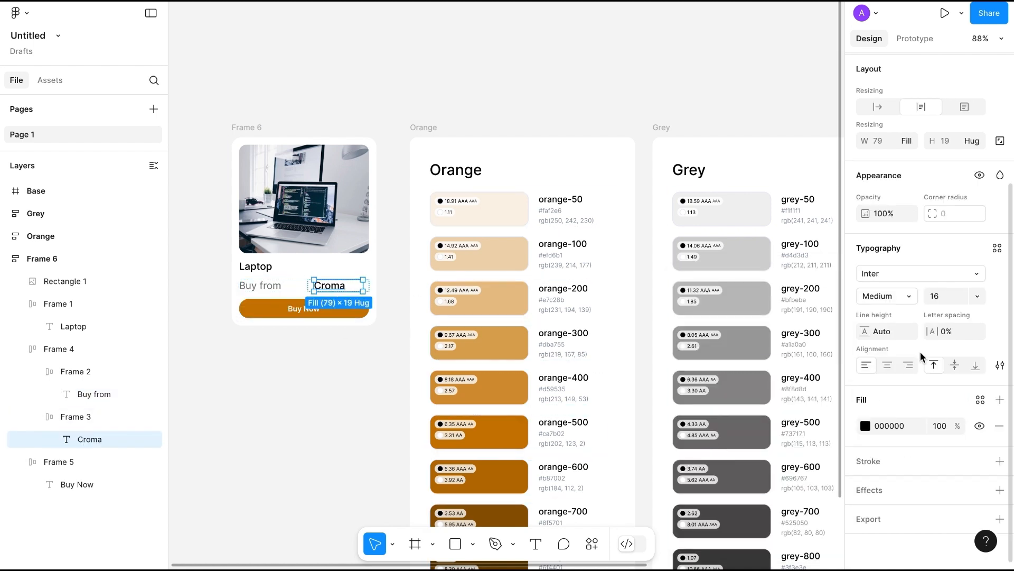
pyautogui.click(981, 400)
pyautogui.scroll(-4, 778, 468)
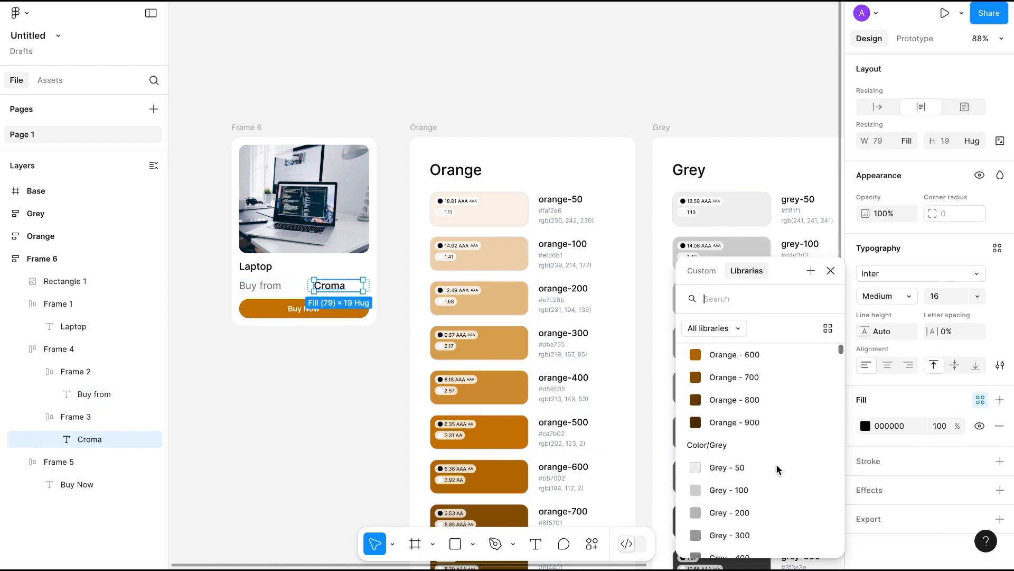
pyautogui.scroll(-10, 778, 469)
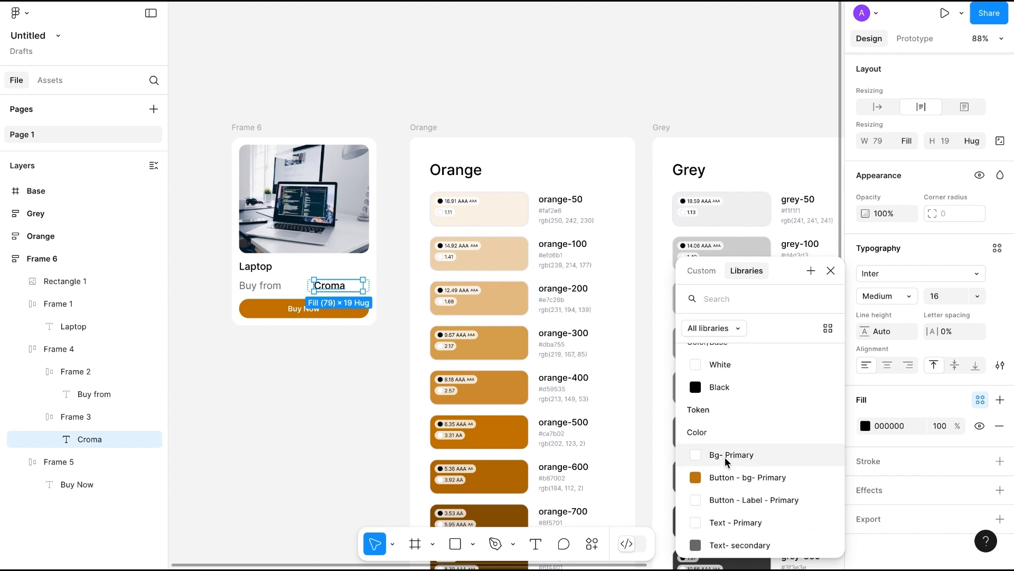
pyautogui.scroll(-2, 725, 463)
pyautogui.scroll(2, 721, 457)
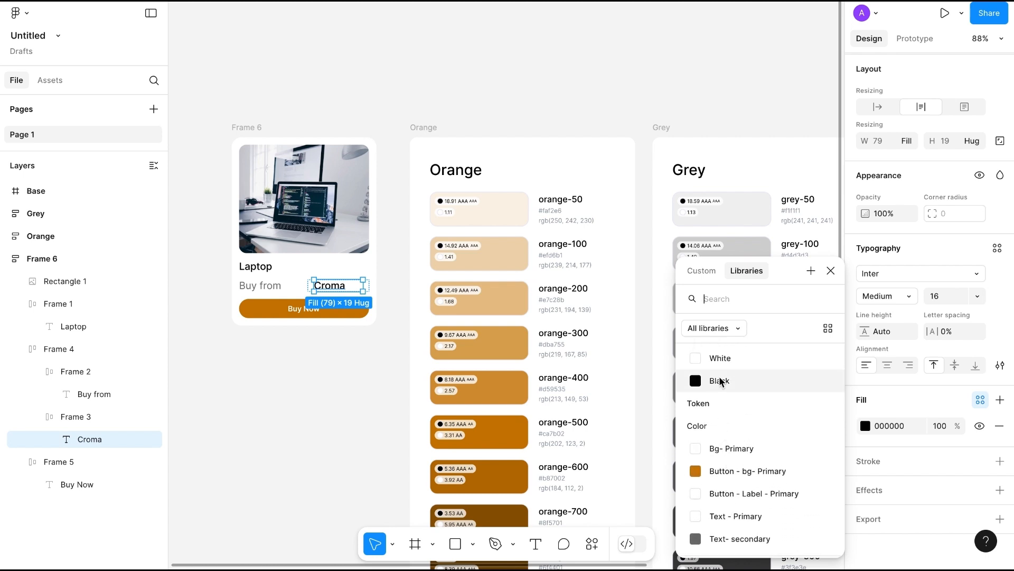
pyautogui.click(720, 380)
# - Apply the primitive Color/Base variable "Black" to the fill of the "Laptop" title text
pyautogui.click(263, 271)
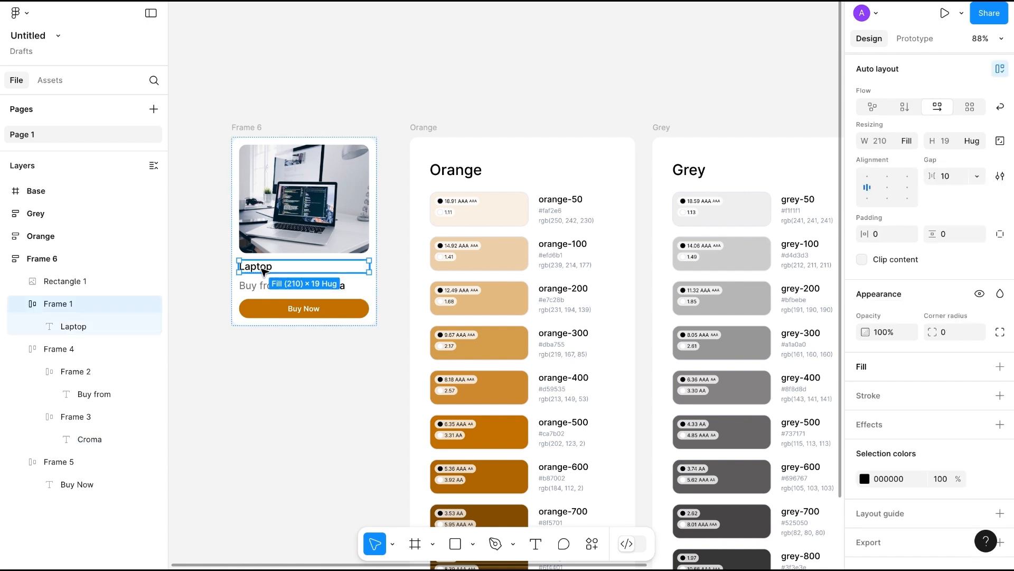
pyautogui.click(262, 270)
pyautogui.click(981, 400)
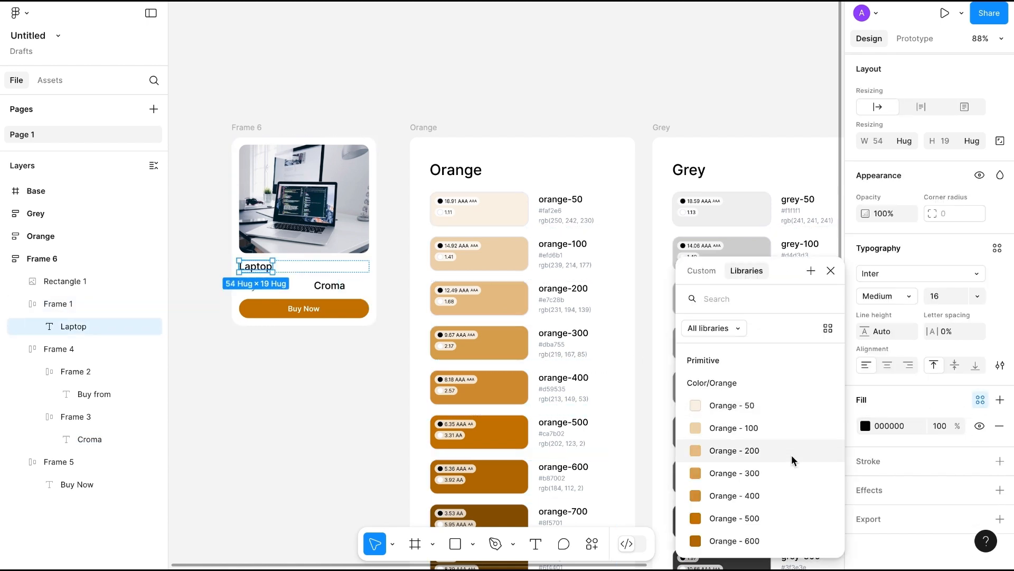
pyautogui.scroll(-12, 792, 454)
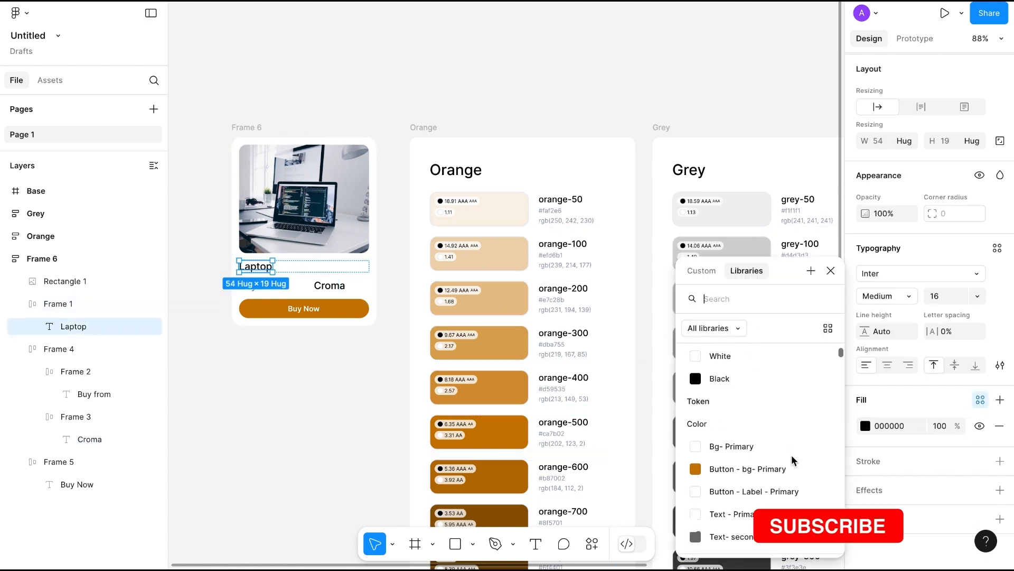
pyautogui.click(714, 379)
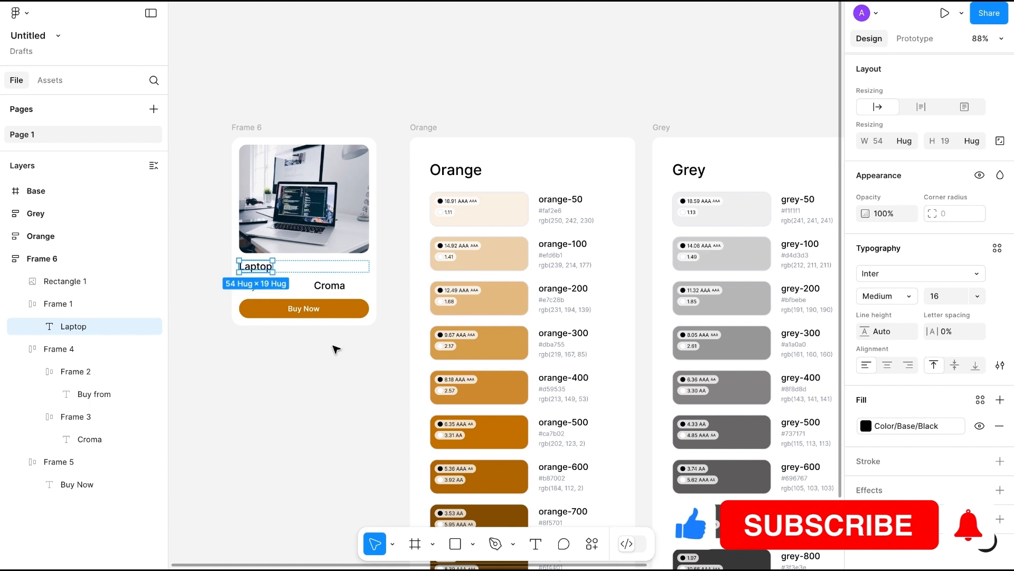
# - Bind the corner radius of the card's laptop image, Rectangle 1, to the primitive variable Spacing/4
pyautogui.click(275, 234)
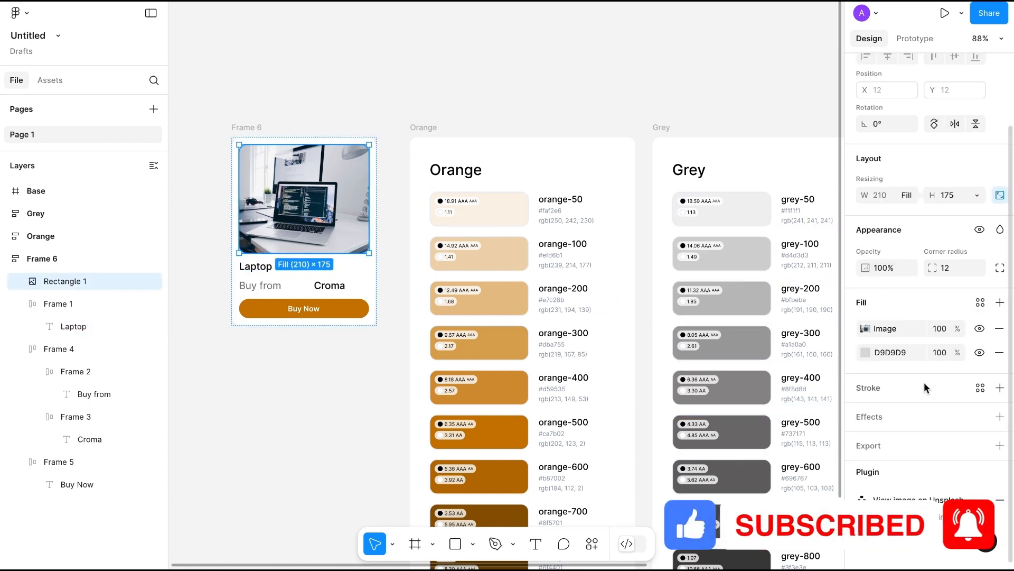
pyautogui.scroll(3, 940, 309)
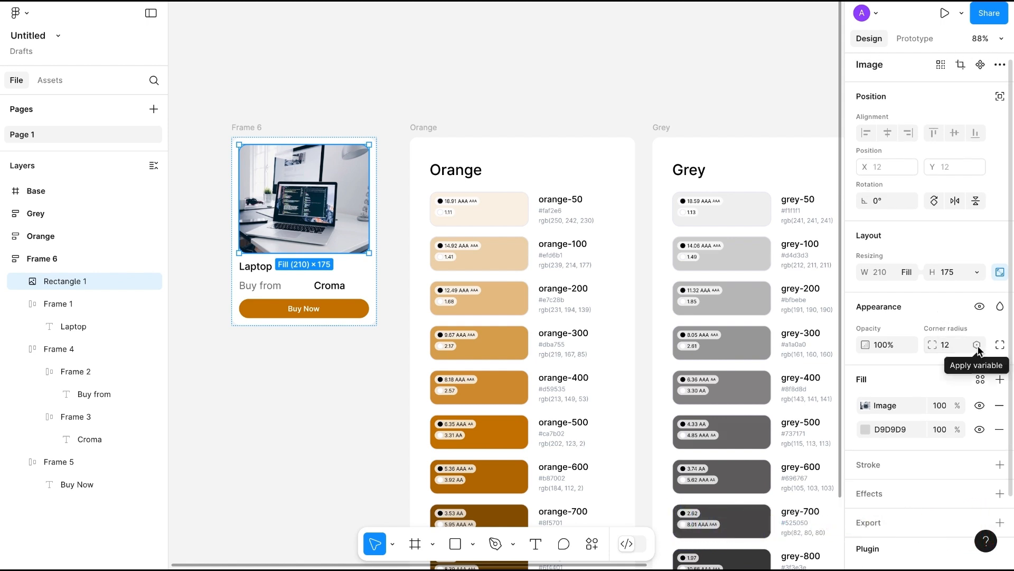
pyautogui.click(978, 346)
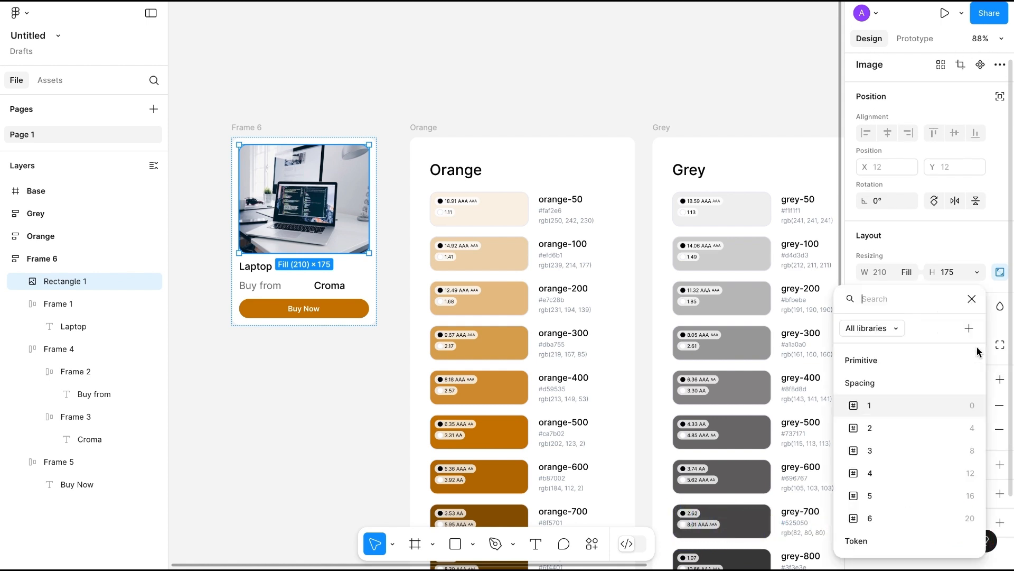
pyautogui.click(873, 476)
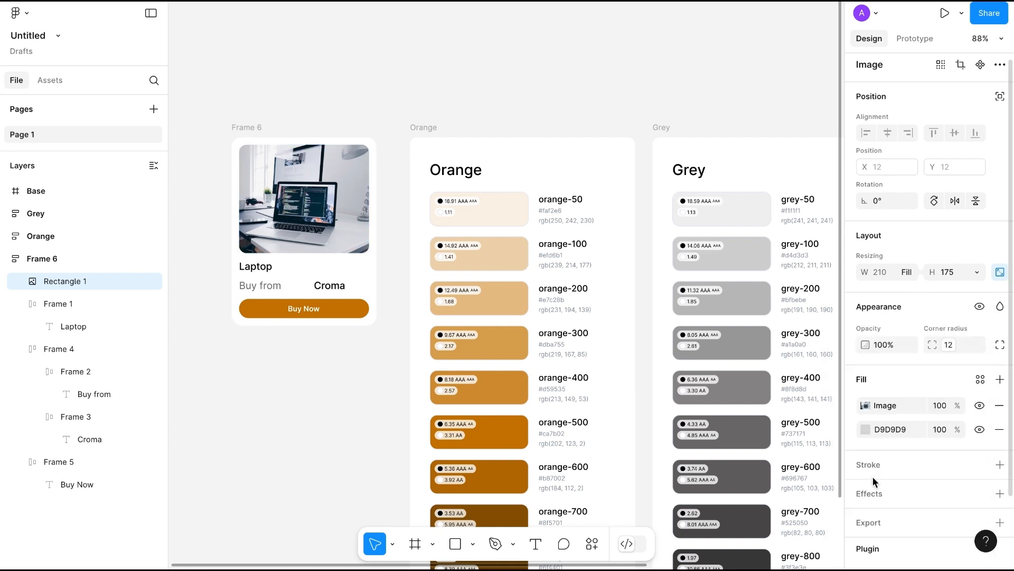
# - Bind the corner radius of the product card, Frame 6, to the primitive variable Spacing/5
pyautogui.click(254, 128)
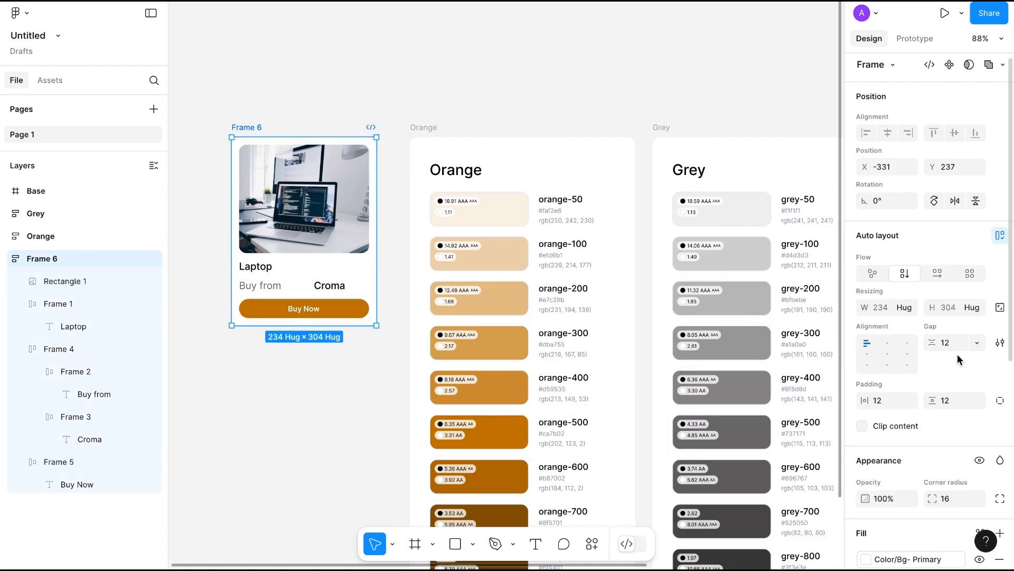
pyautogui.scroll(-2, 969, 445)
pyautogui.scroll(-3, 969, 445)
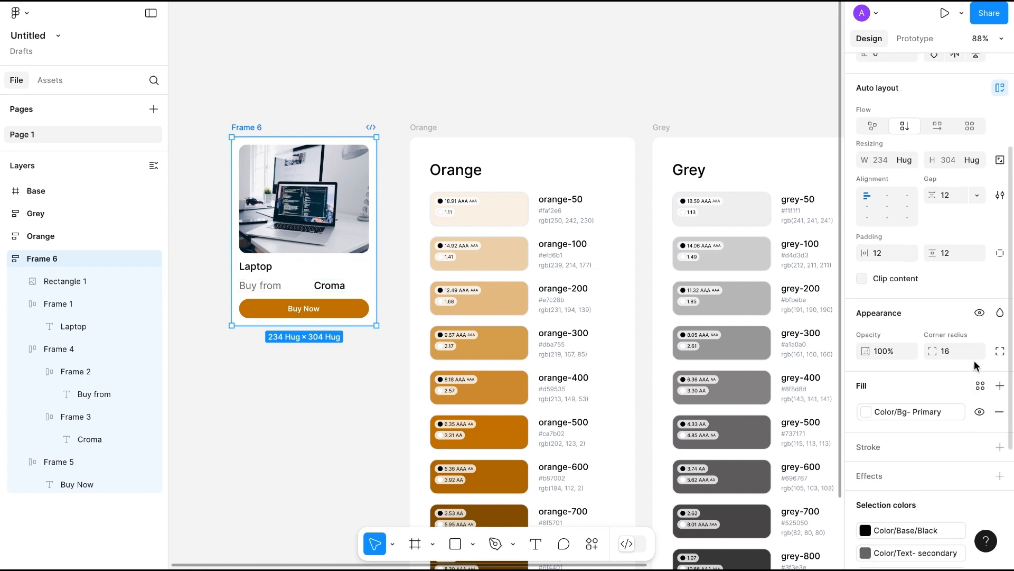
pyautogui.click(977, 355)
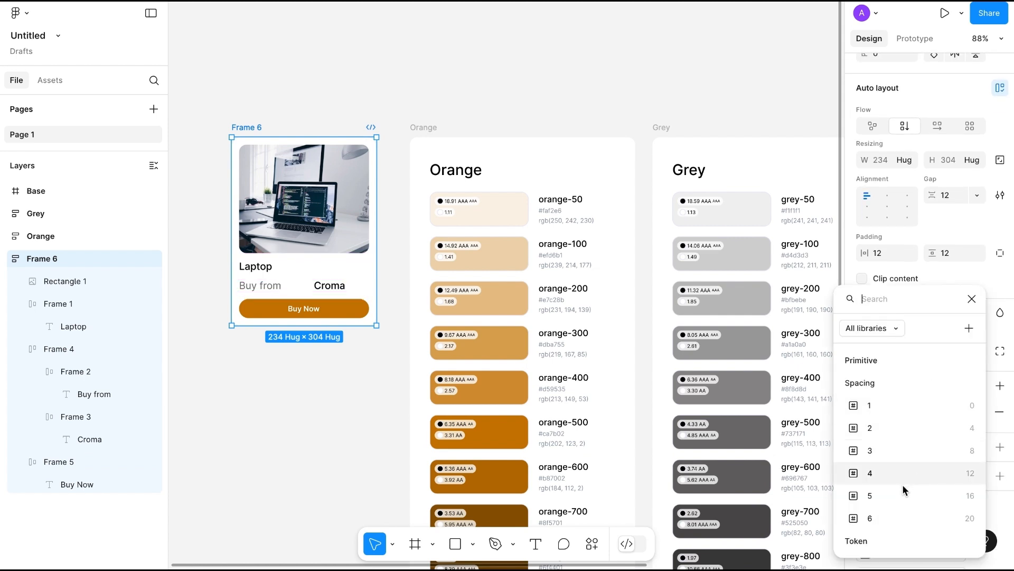
pyautogui.click(870, 495)
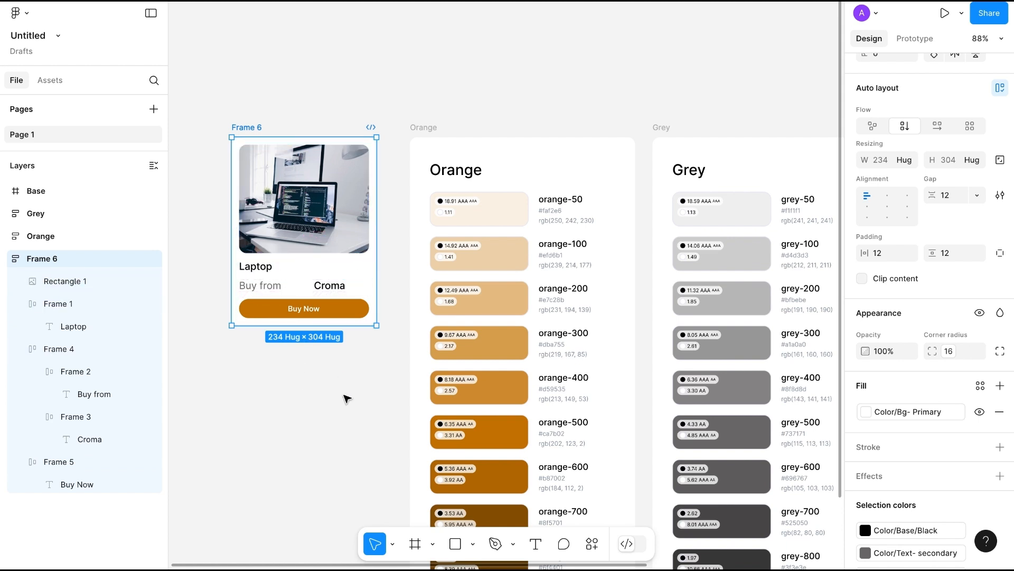
# - Bind the auto layout gap of the product card, Frame 6, to the primitive variable Spacing/4
pyautogui.scroll(2, 920, 290)
pyautogui.scroll(1, 920, 290)
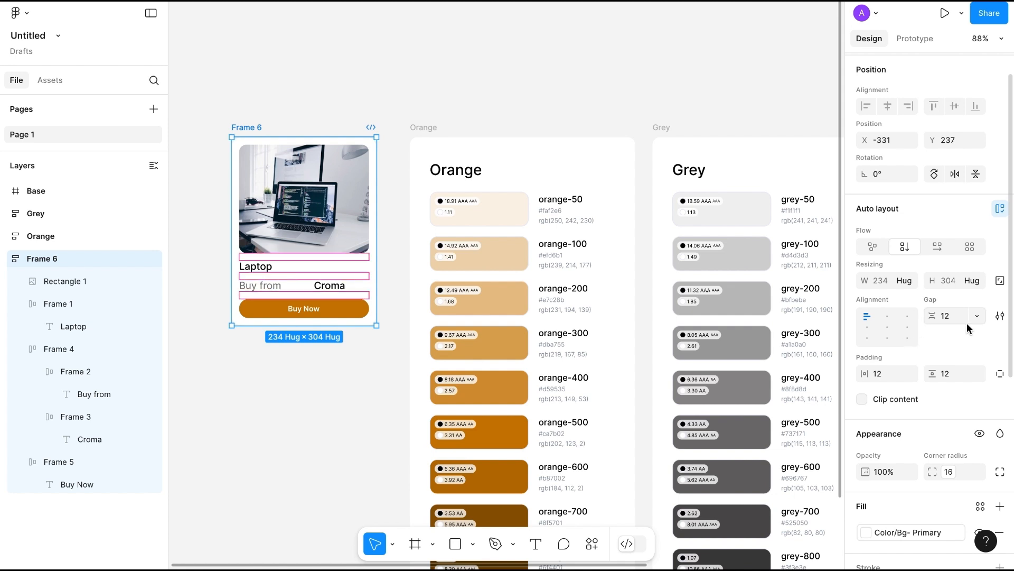
pyautogui.click(978, 316)
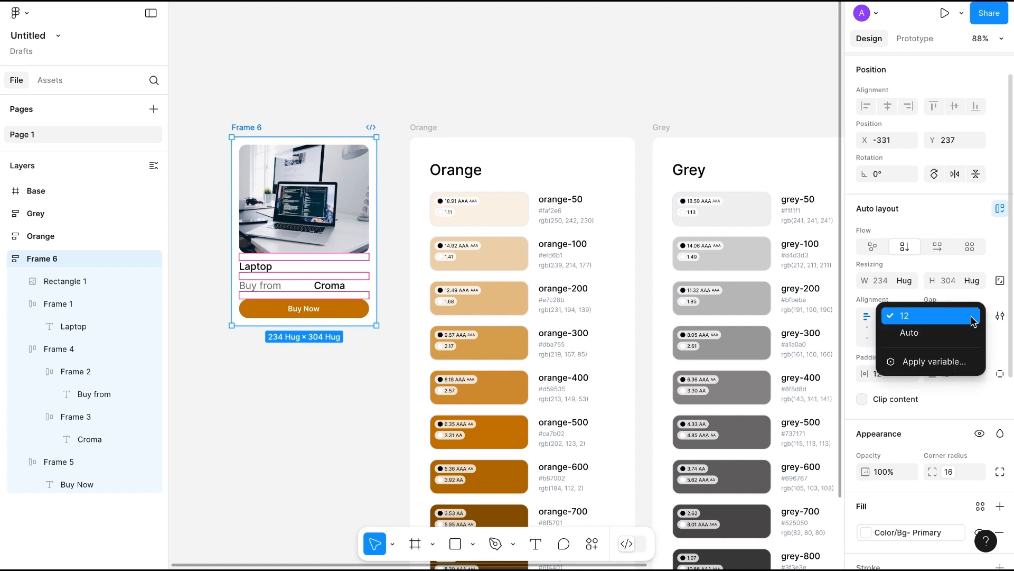
pyautogui.click(935, 360)
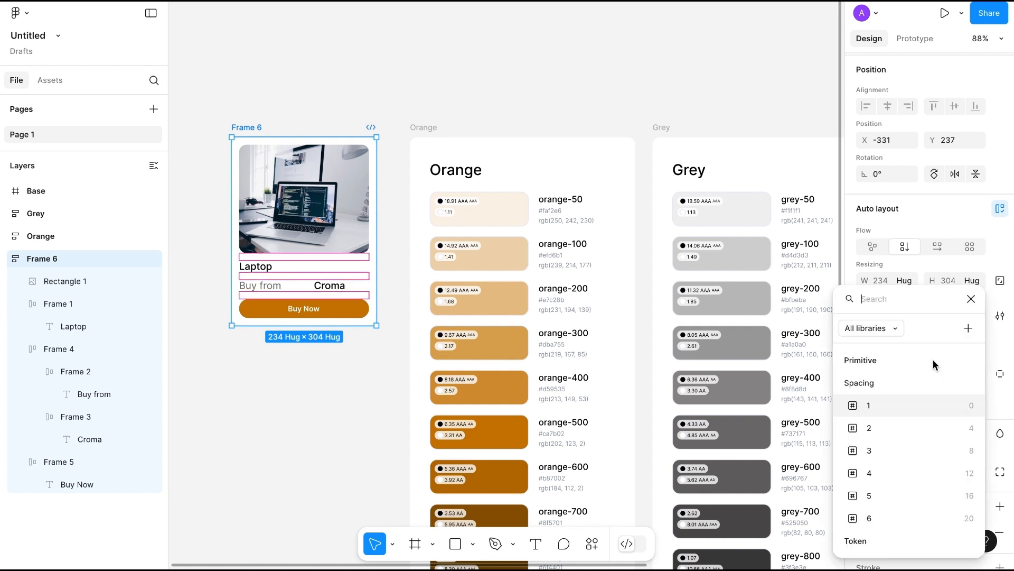
pyautogui.click(868, 473)
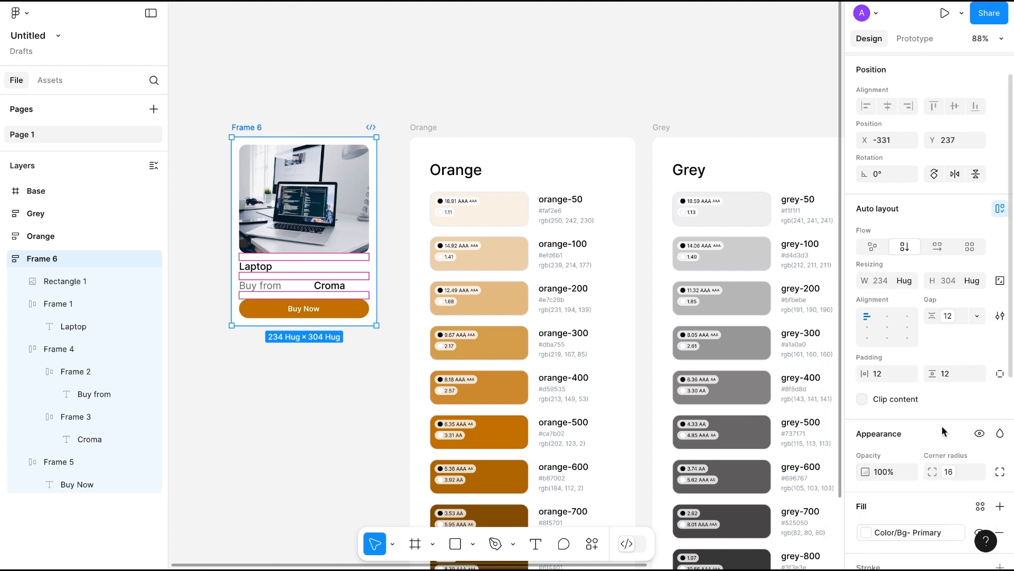
# - Bind Frame 6's horizontal and vertical padding to the primitive variable Spacing/4
pyautogui.click(910, 373)
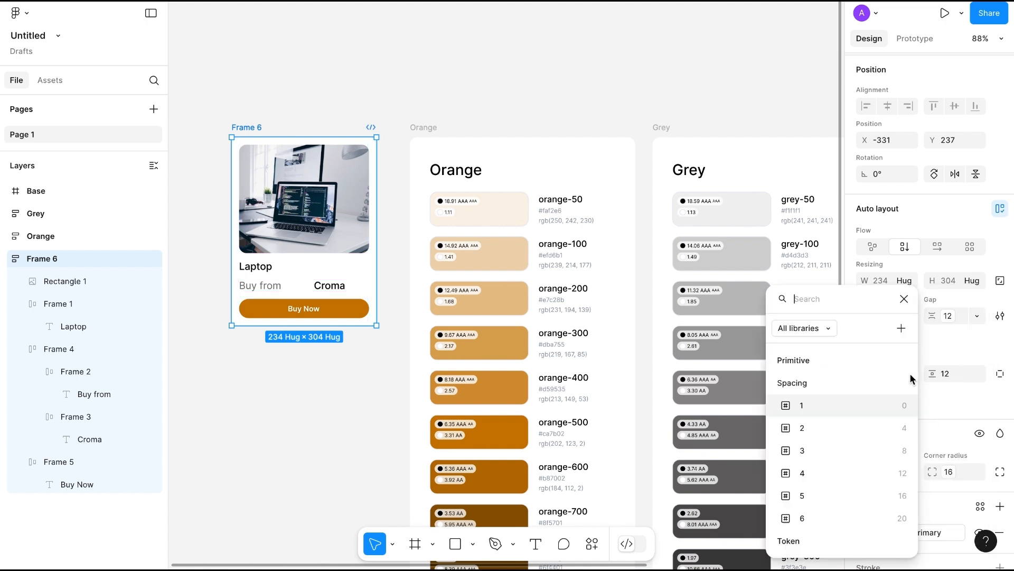
pyautogui.click(802, 473)
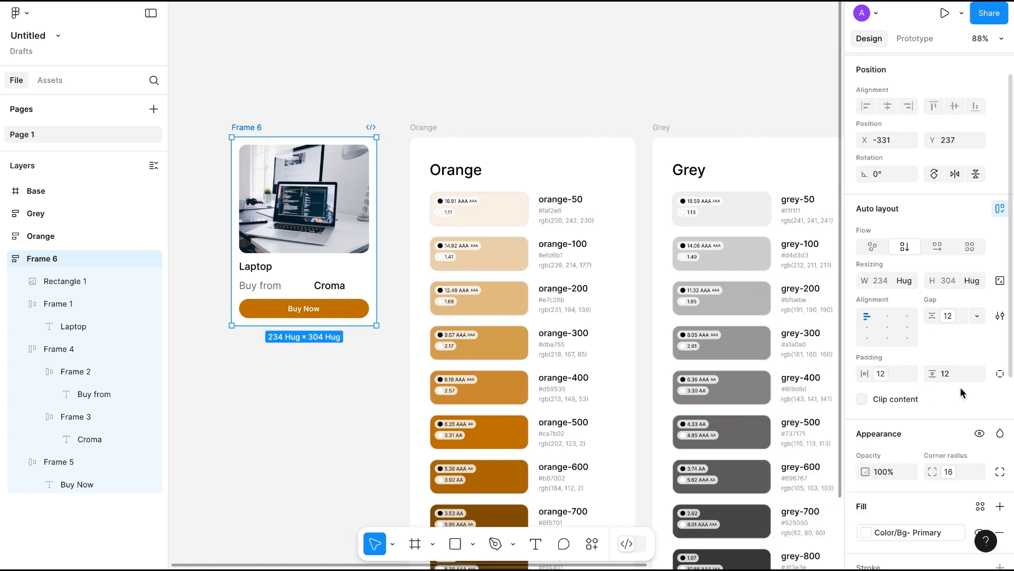
pyautogui.click(977, 374)
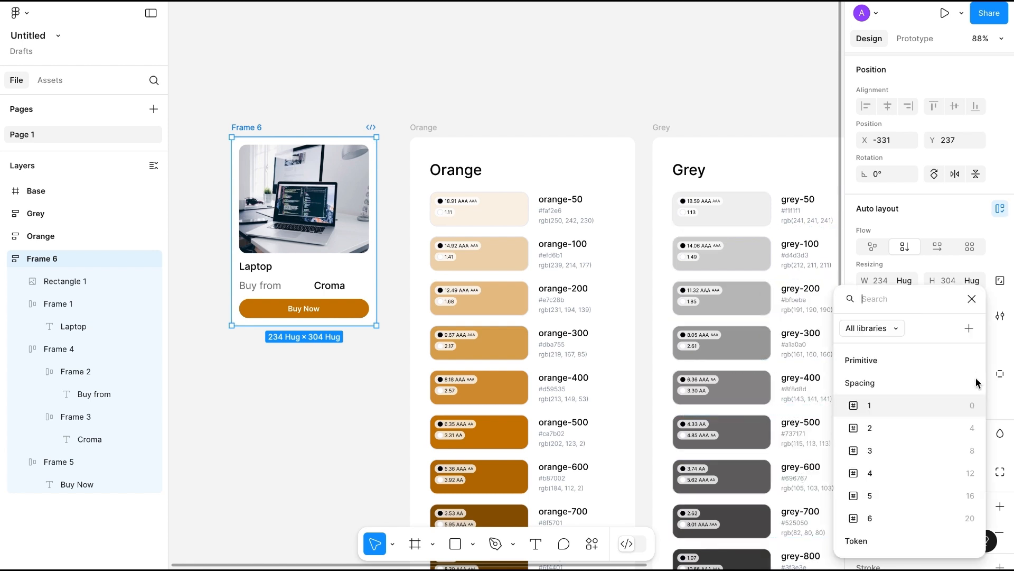
pyautogui.click(869, 474)
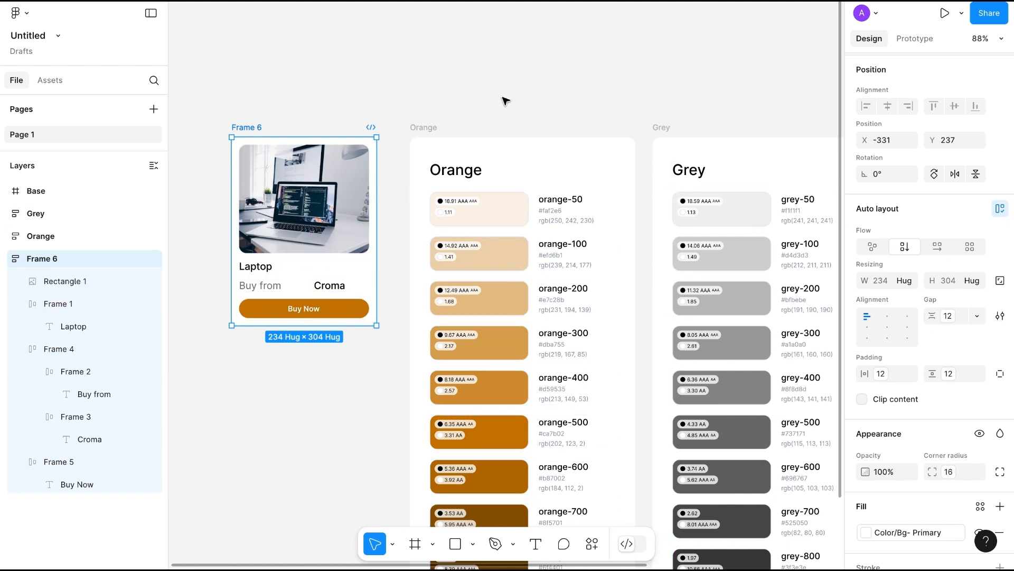
pyautogui.scroll(-3, 510, 323)
pyautogui.hscroll(-2, 509, 324)
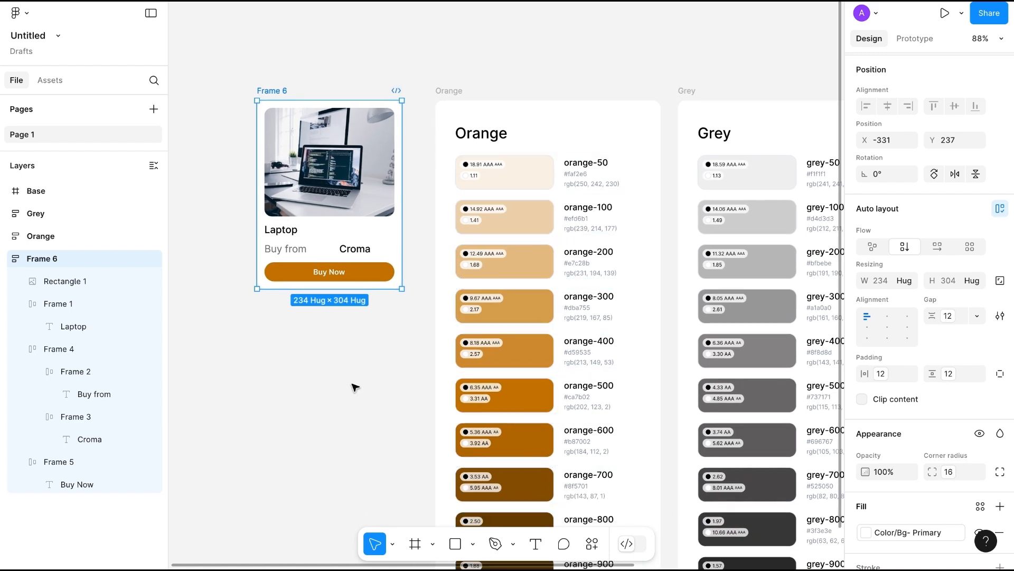
pyautogui.scroll(1, 355, 387)
pyautogui.hscroll(1, 355, 387)
pyautogui.scroll(-2, 355, 387)
pyautogui.hscroll(1, 354, 387)
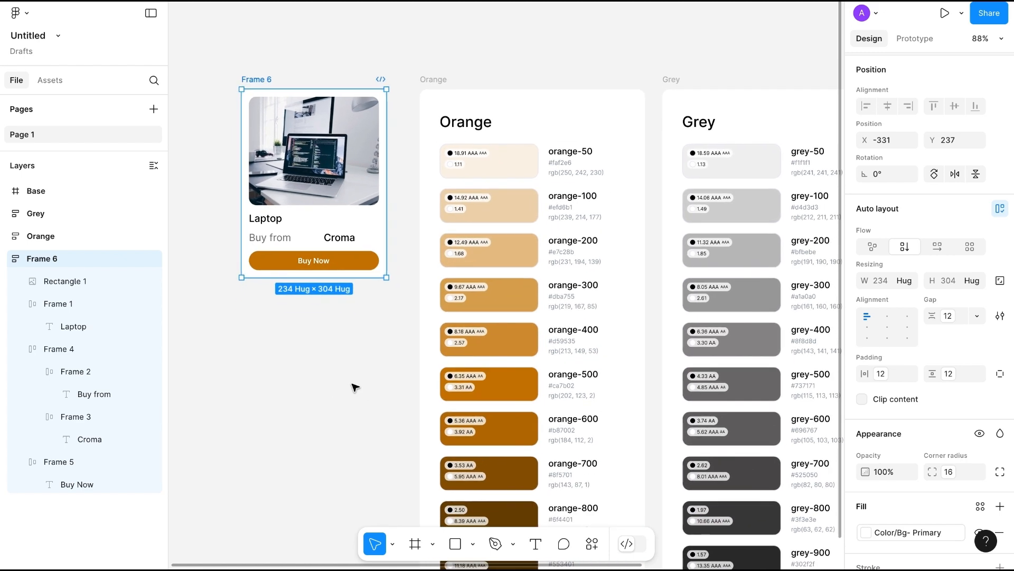
# - Add a second mode to the Token variable collection and widen the variables window to fit both value columns
pyautogui.click(355, 387)
pyautogui.scroll(-4, 370, 383)
pyautogui.hscroll(4, 370, 383)
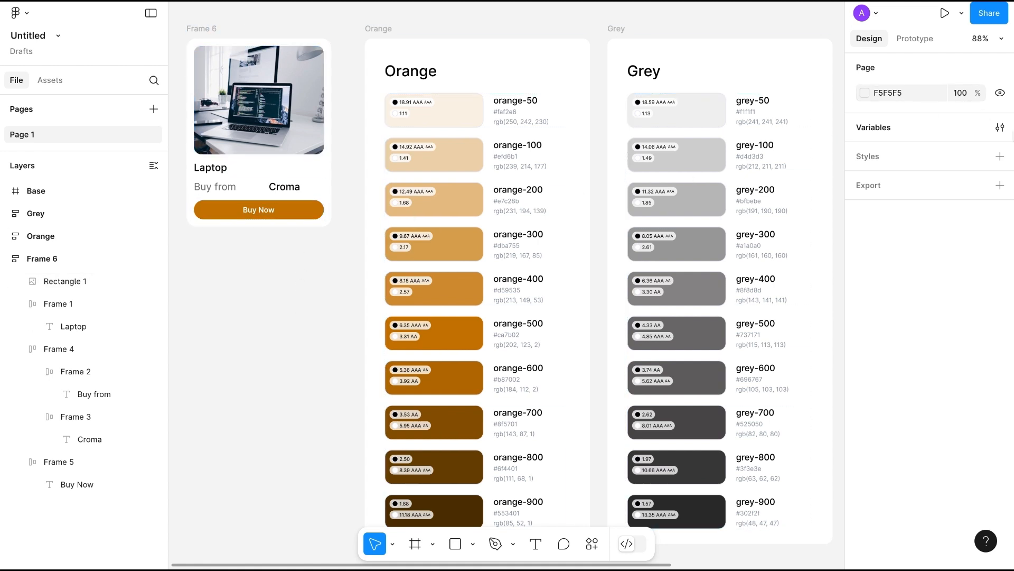
pyautogui.click(1000, 127)
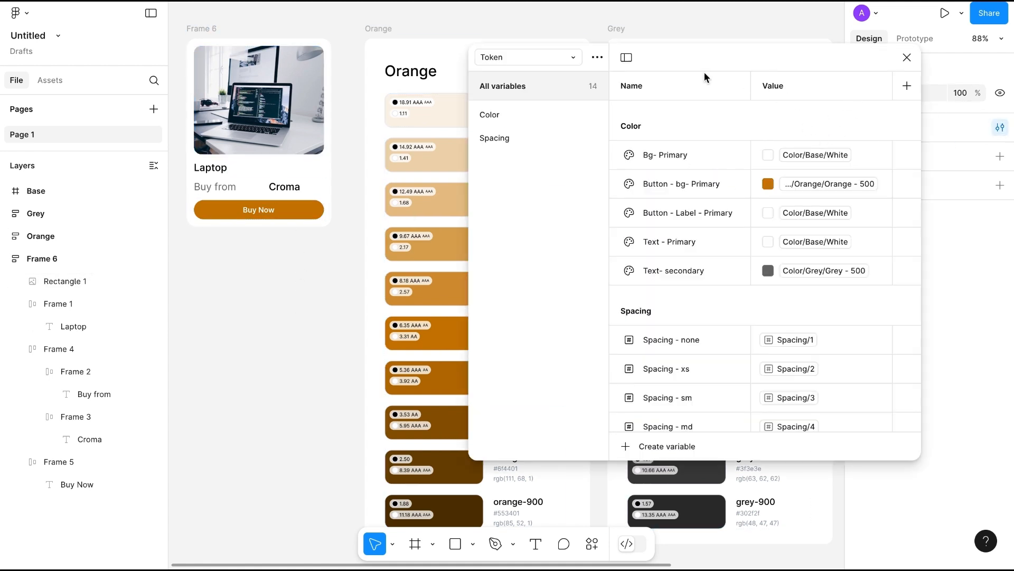
pyautogui.moveTo(695, 55); pyautogui.dragTo(569, 54)
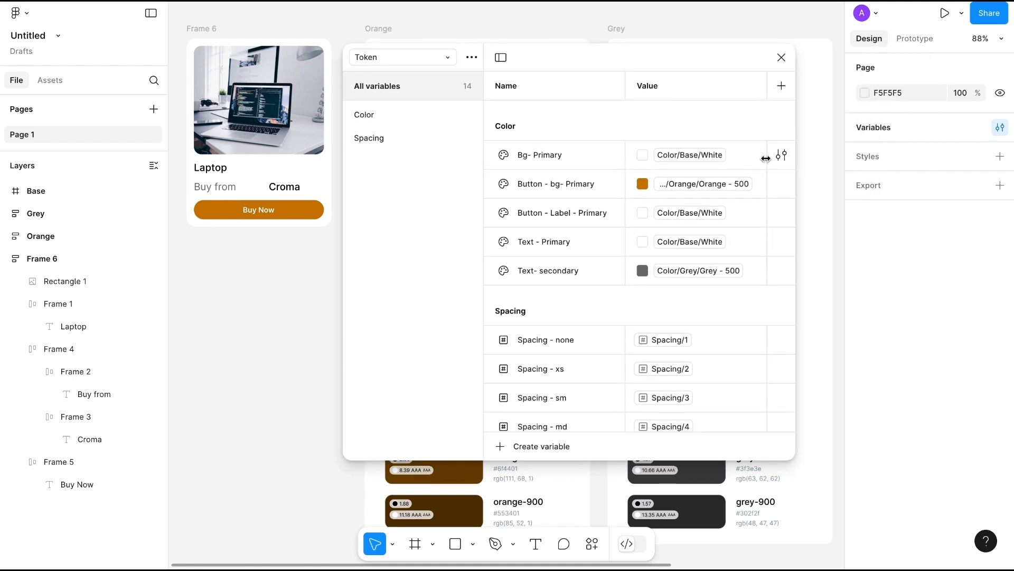
pyautogui.click(781, 86)
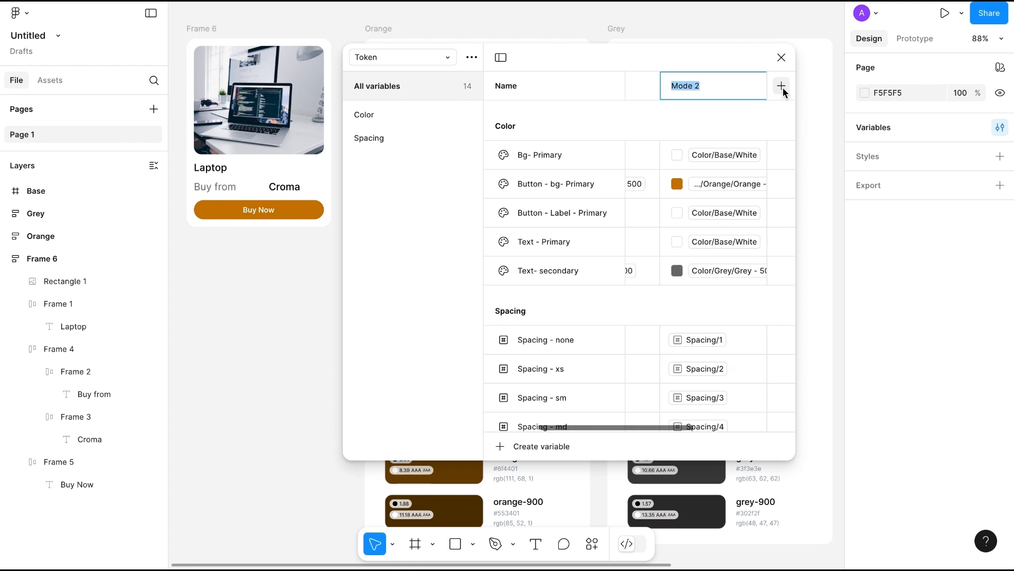
pyautogui.moveTo(797, 119); pyautogui.dragTo(940, 117)
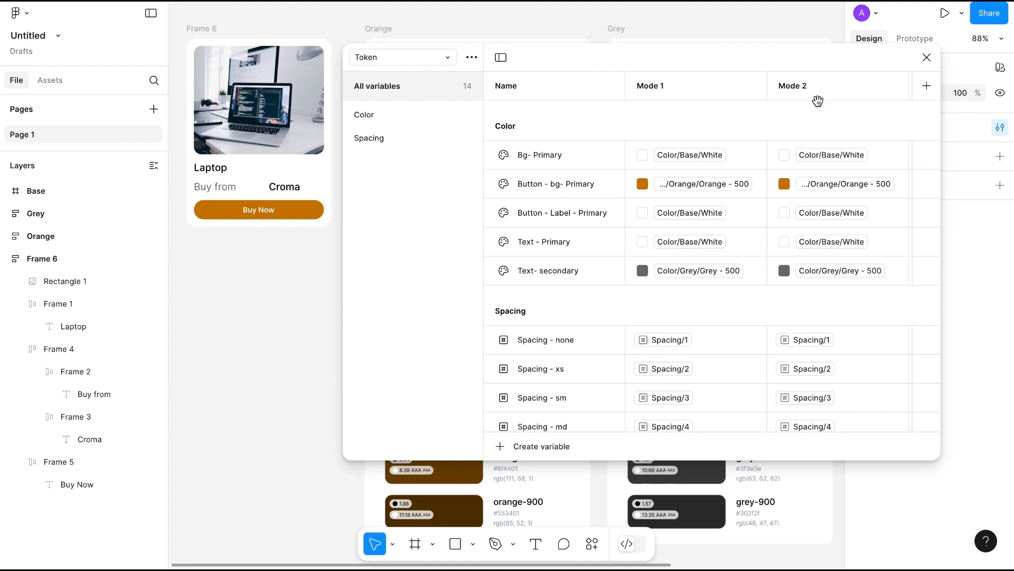
# - Rename the Token collection's first mode "Light" and its second mode "Dark"
pyautogui.click(645, 88)
pyautogui.doubleClick(647, 87)
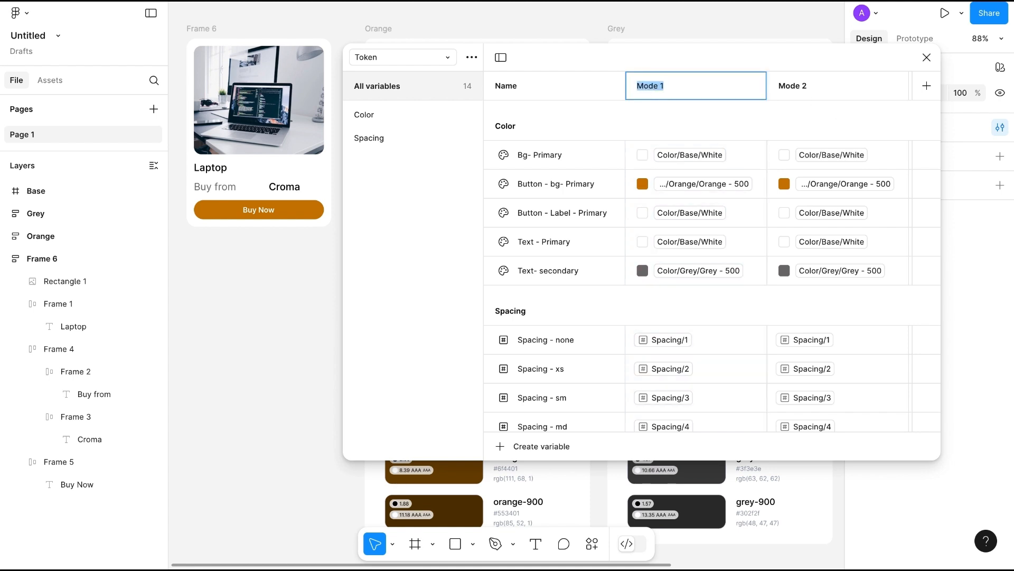
pyautogui.write('Light')
pyautogui.doubleClick(795, 90)
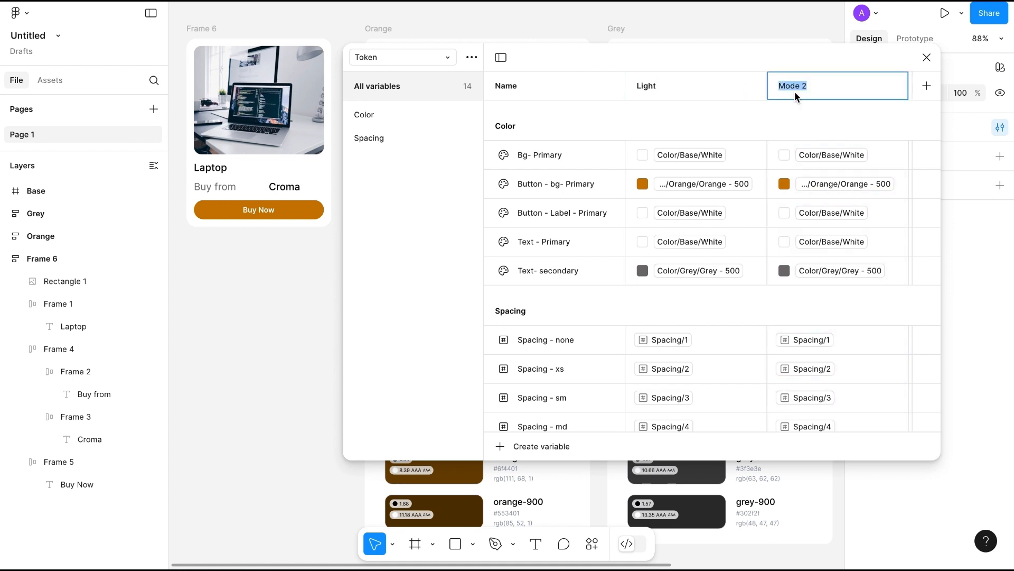
pyautogui.write('Dark')
pyautogui.click(737, 126)
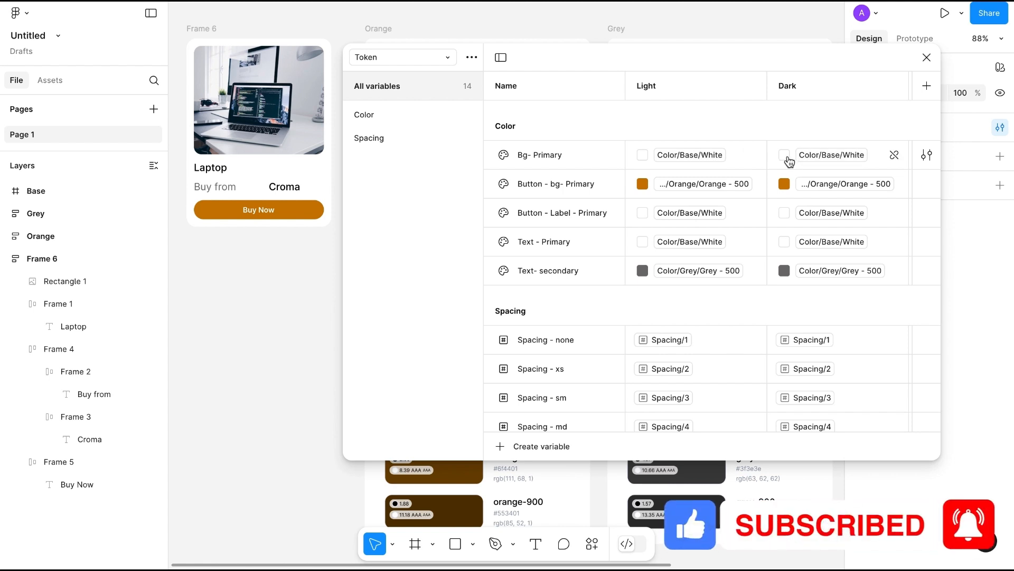
# - Set the Dark mode value of the token "Bg- Primary" to Color/Base/Black
pyautogui.click(822, 158)
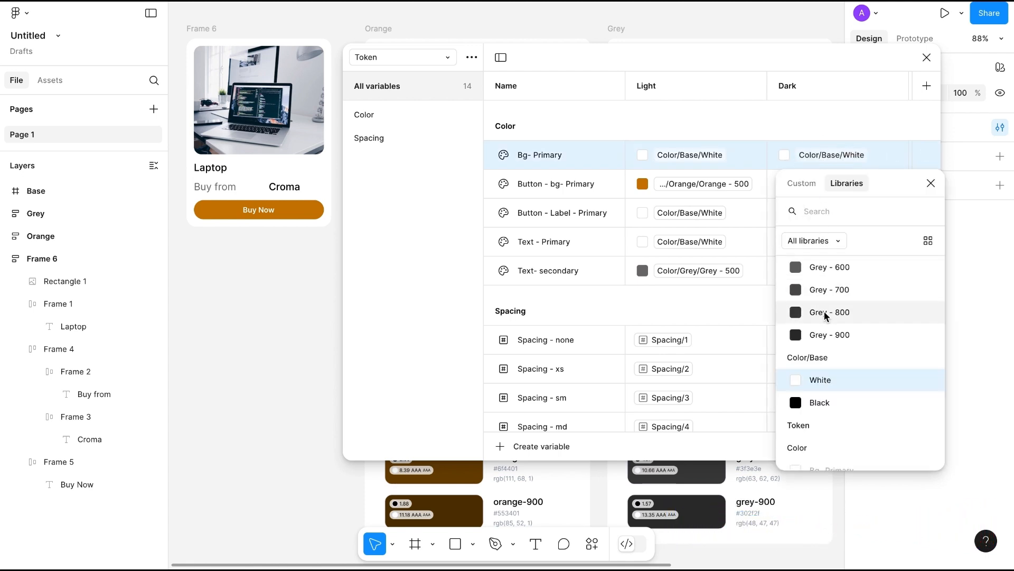
pyautogui.scroll(1, 824, 311)
pyautogui.scroll(-1, 824, 312)
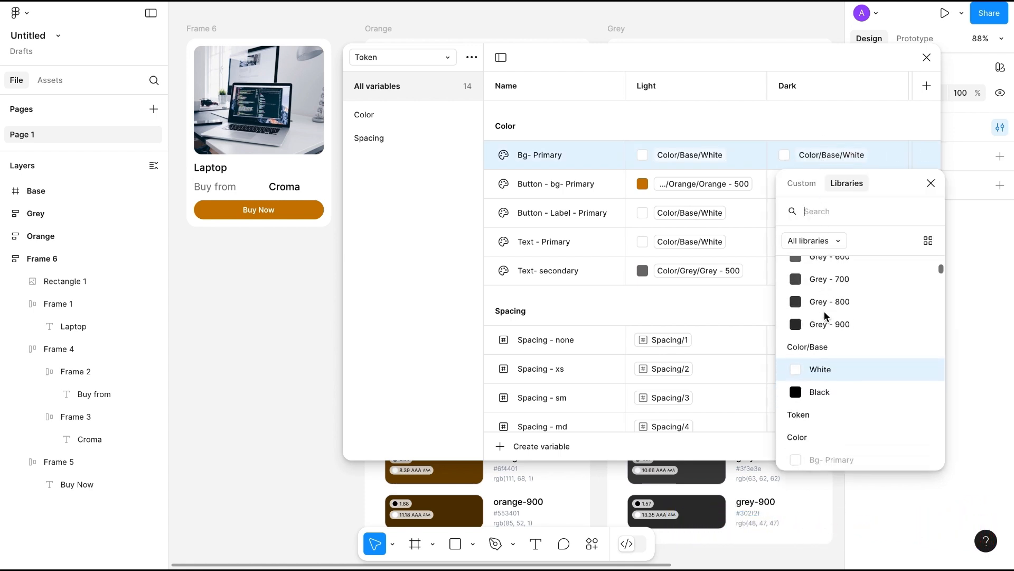
pyautogui.click(822, 392)
# - Set the Dark mode values of "Button - bg- Primary" to Orange - 100 and "Button - Label - Primary" to Color/Base/Black
pyautogui.click(809, 186)
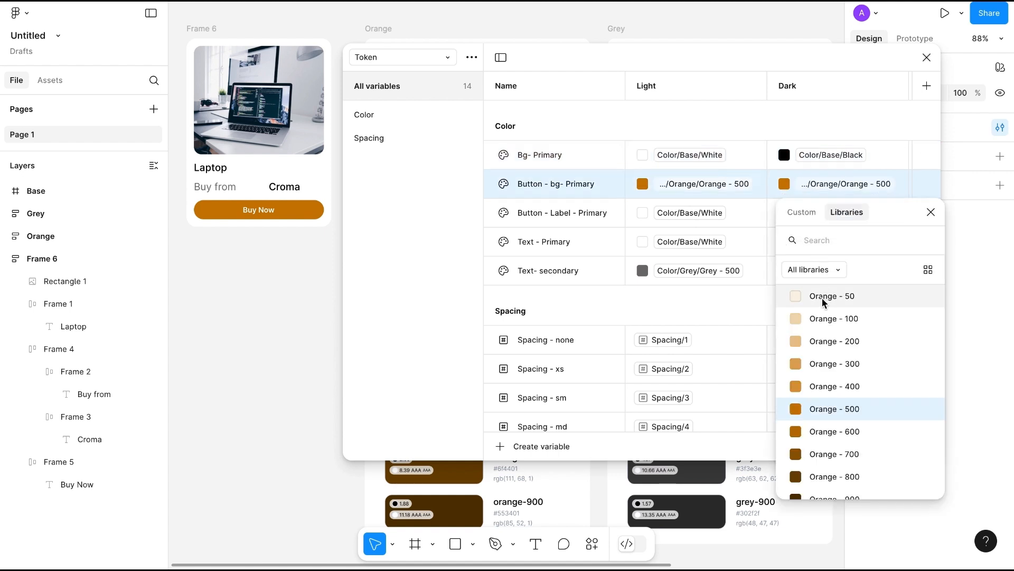
pyautogui.click(826, 319)
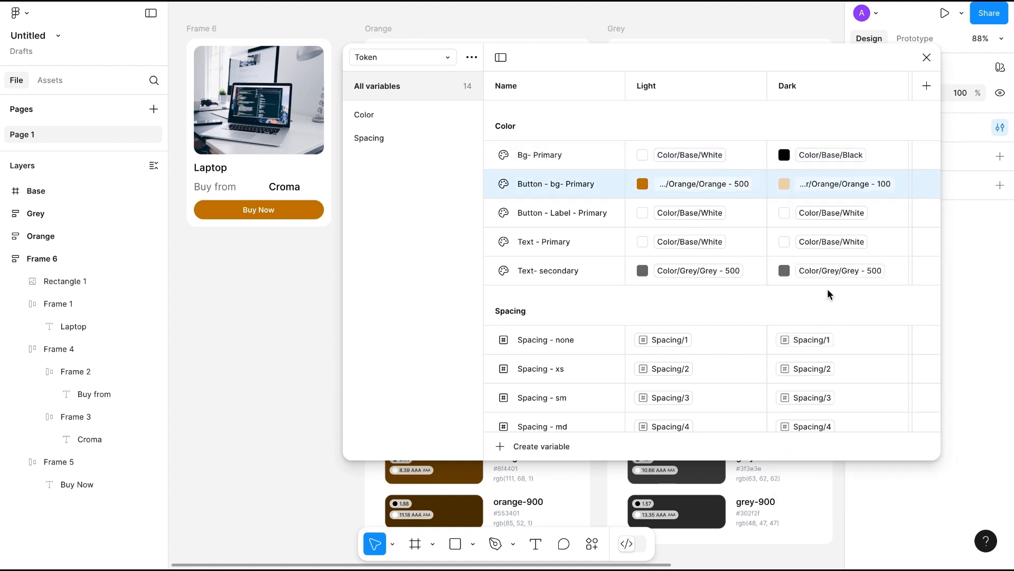
pyautogui.click(805, 216)
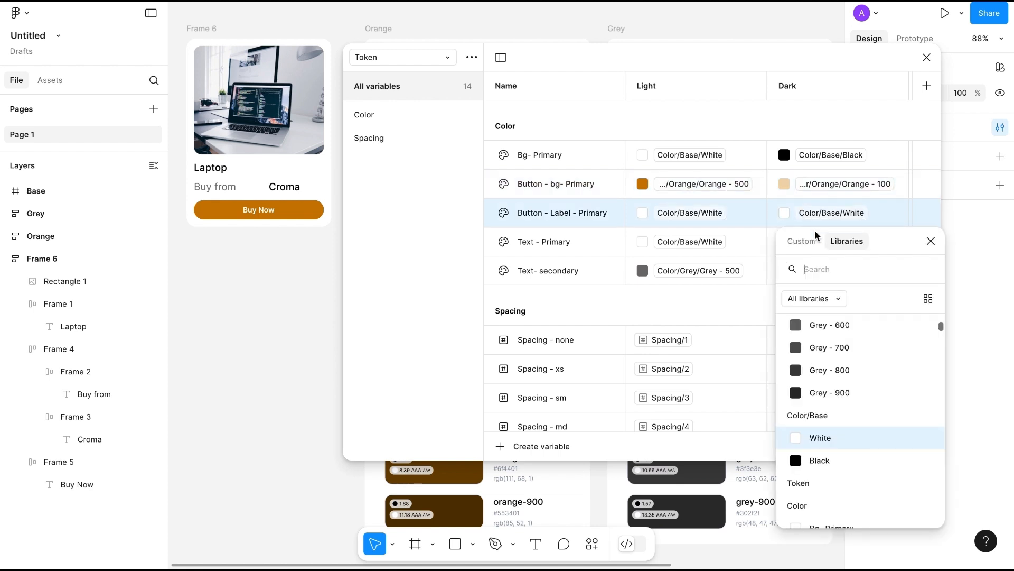
pyautogui.click(821, 461)
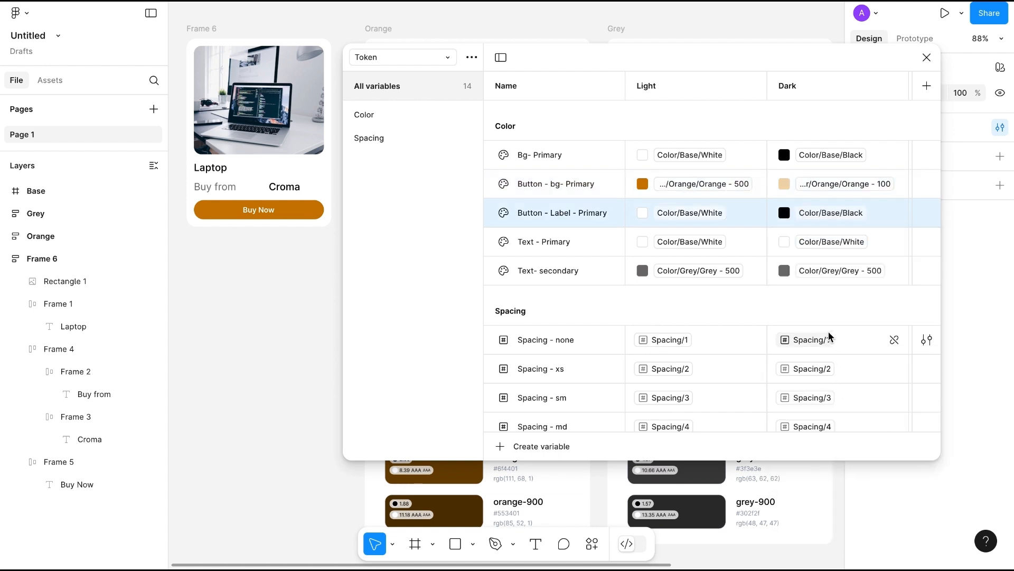
# - Set the token "Text - Primary" to Color/Base/White in Dark mode and Color/Base/Black in Light mode
pyautogui.click(812, 246)
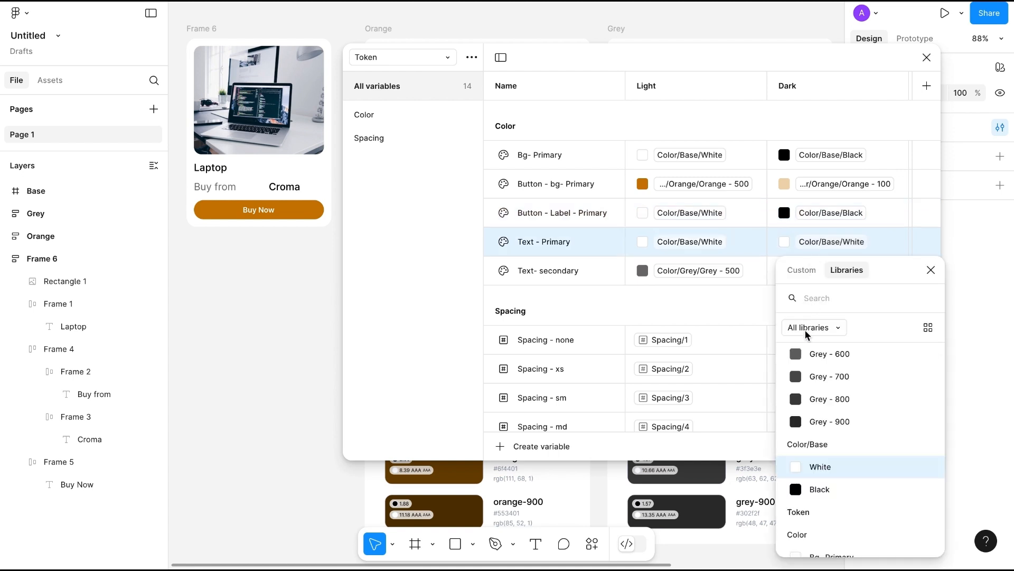
pyautogui.click(818, 469)
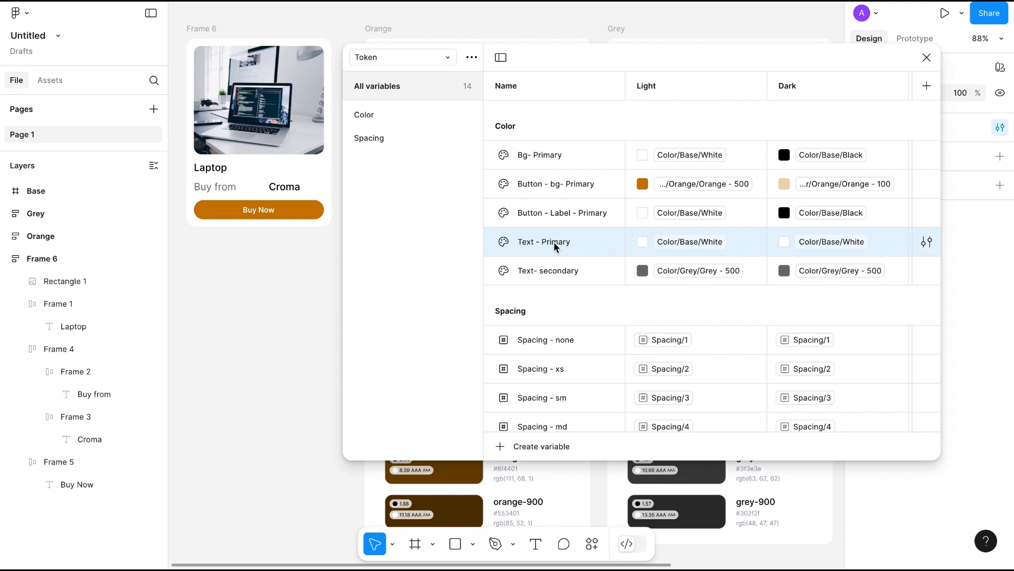
pyautogui.click(813, 242)
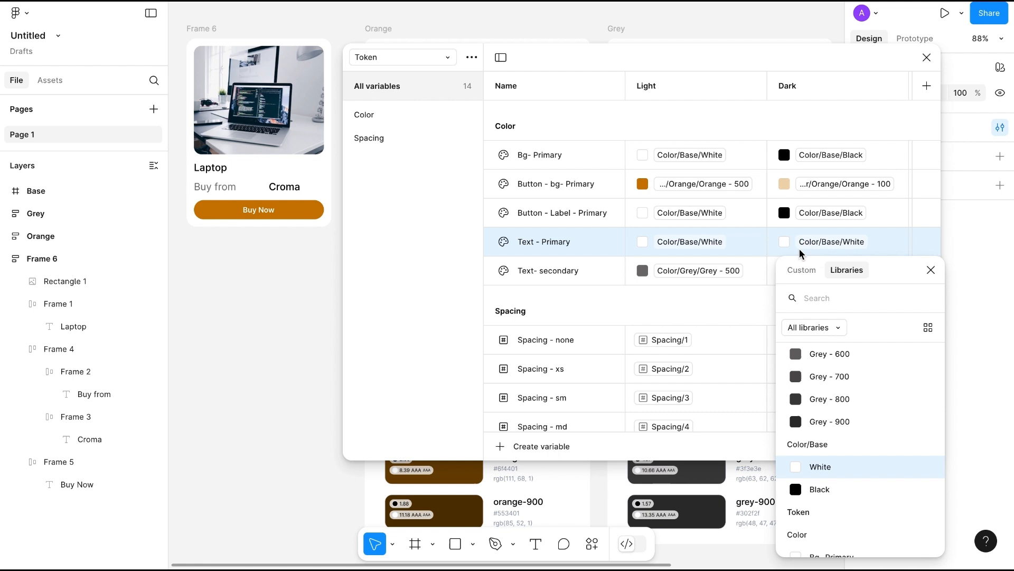
pyautogui.click(785, 242)
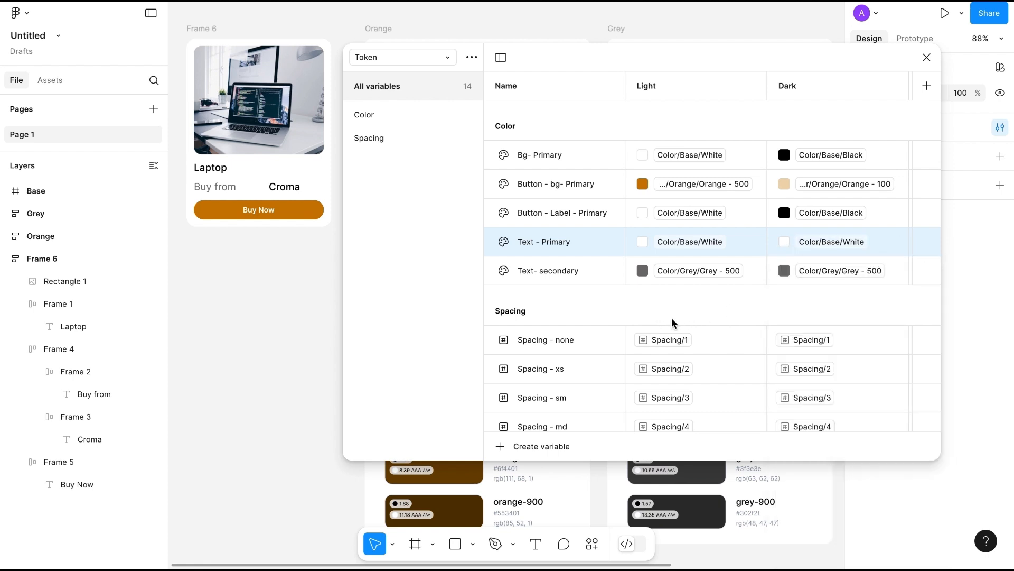
pyautogui.click(664, 245)
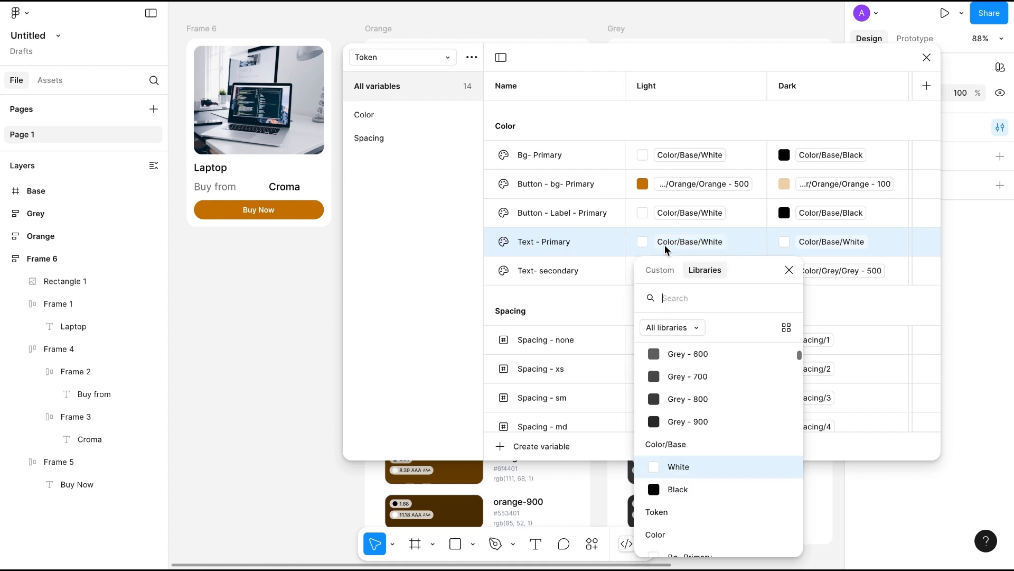
pyautogui.click(671, 493)
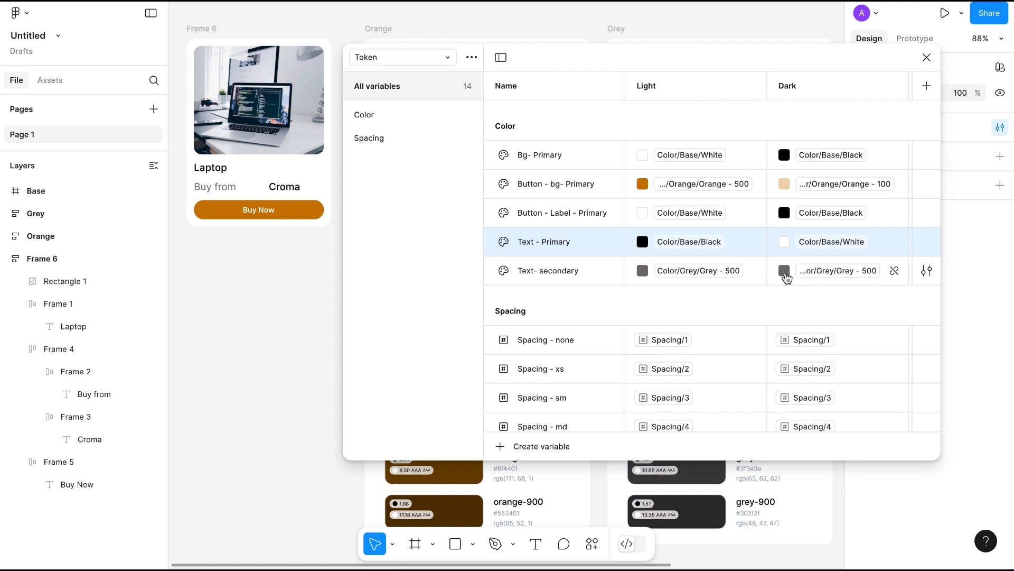
# - Set the Dark mode value of "Text- secondary" to Grey - 200 and close the variables window
pyautogui.click(823, 276)
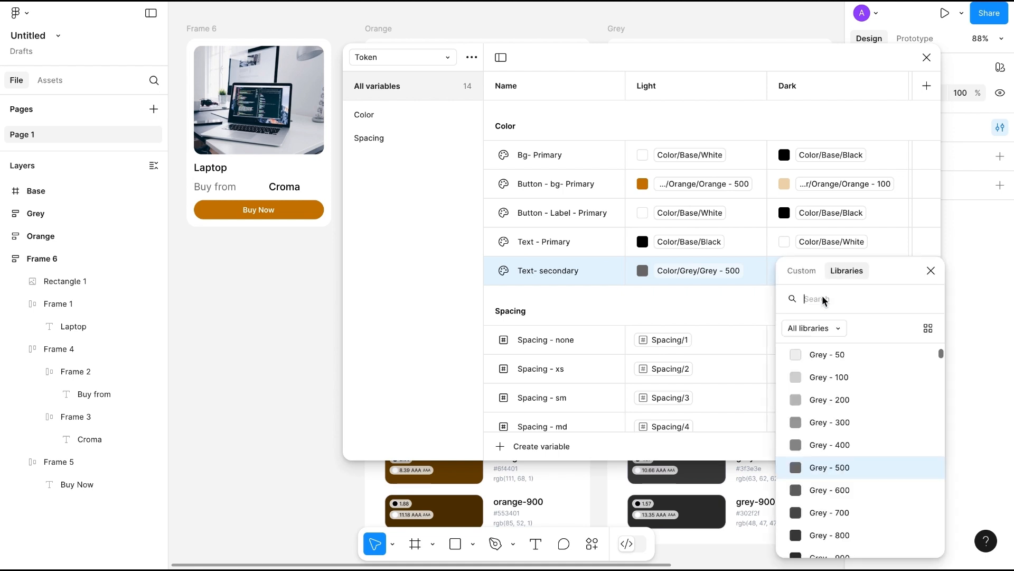
pyautogui.click(813, 400)
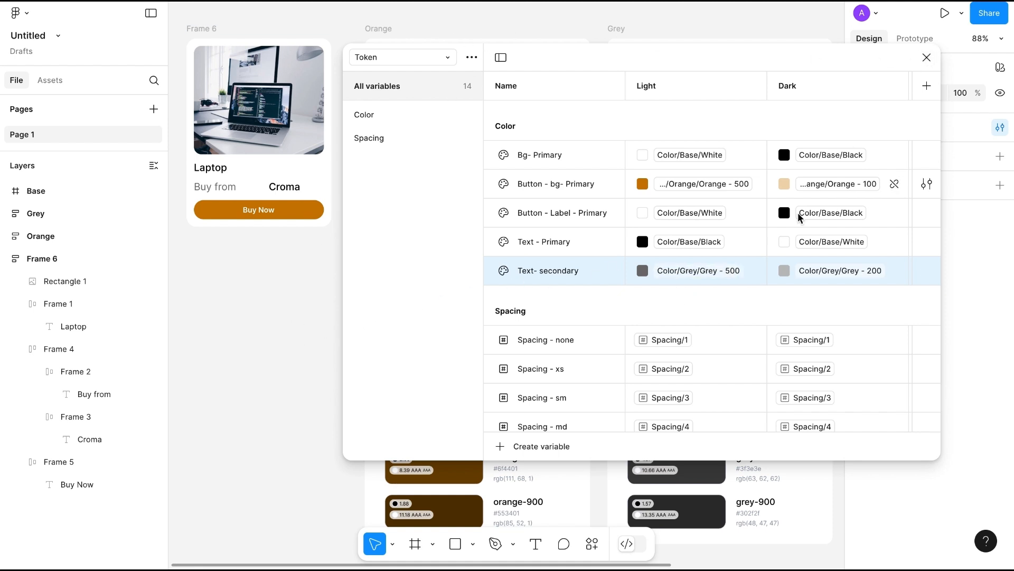
pyautogui.click(927, 57)
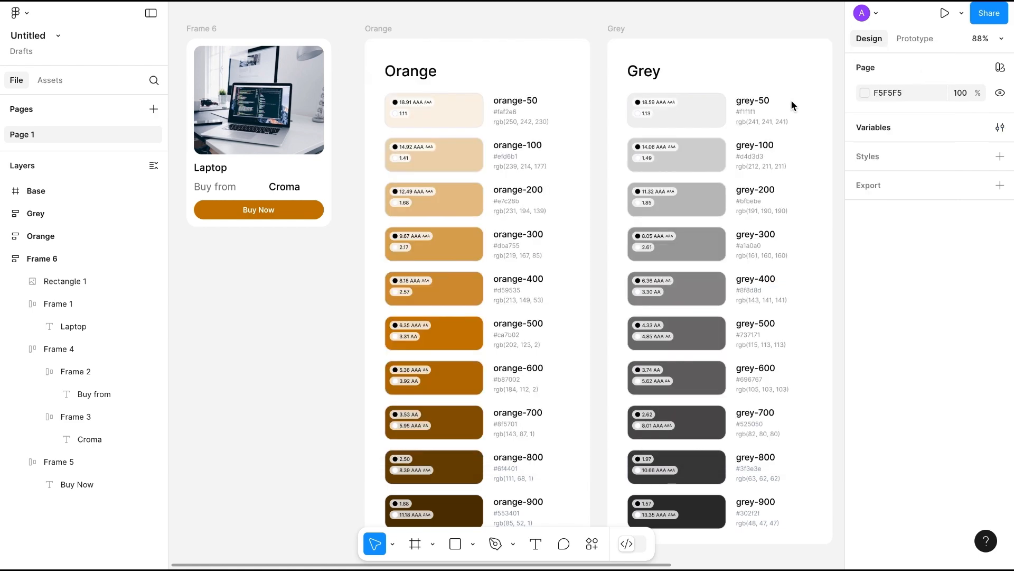
# - Check which fill variables the "Laptop" and "Croma" texts on the product card use
pyautogui.hscroll(-3, 233, 249)
pyautogui.scroll(2, 233, 249)
pyautogui.doubleClick(279, 204)
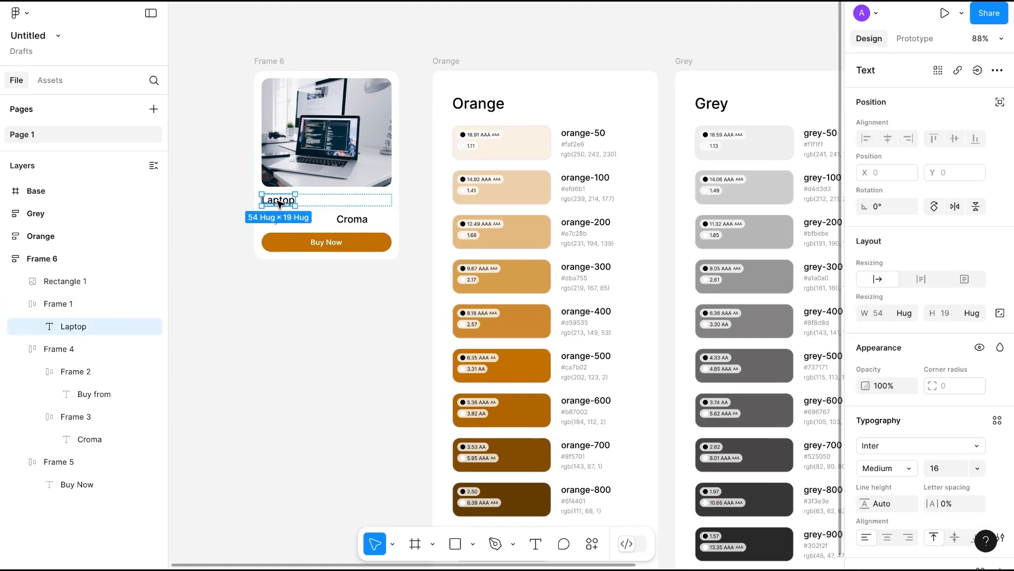
pyautogui.scroll(-3, 945, 413)
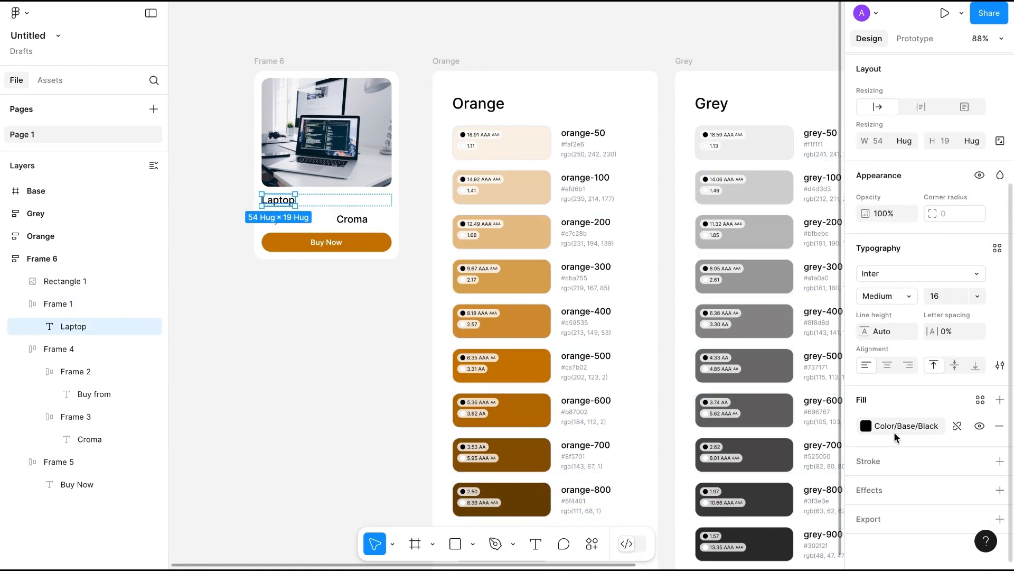
pyautogui.moveTo(901, 429)
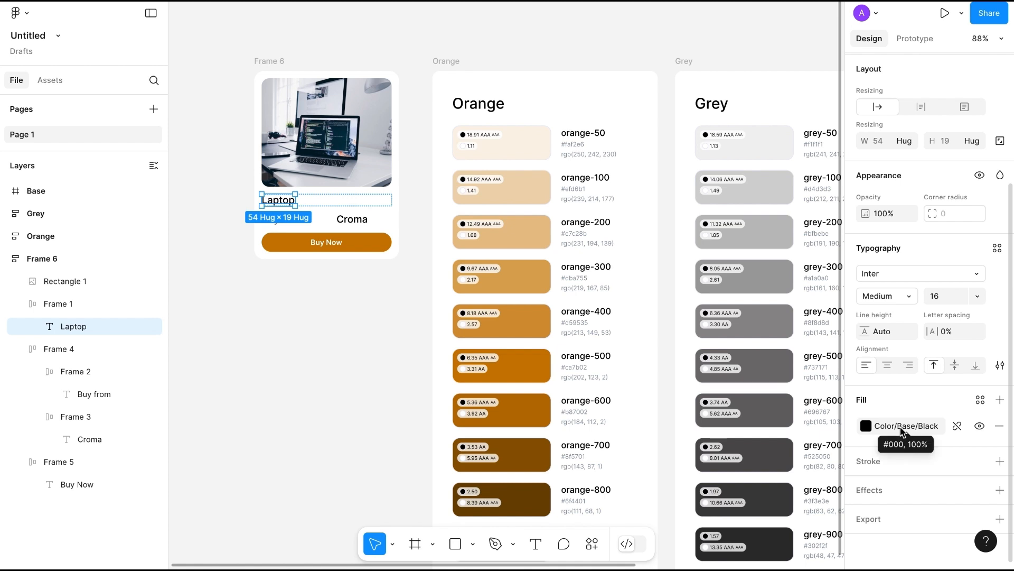
pyautogui.click(359, 223)
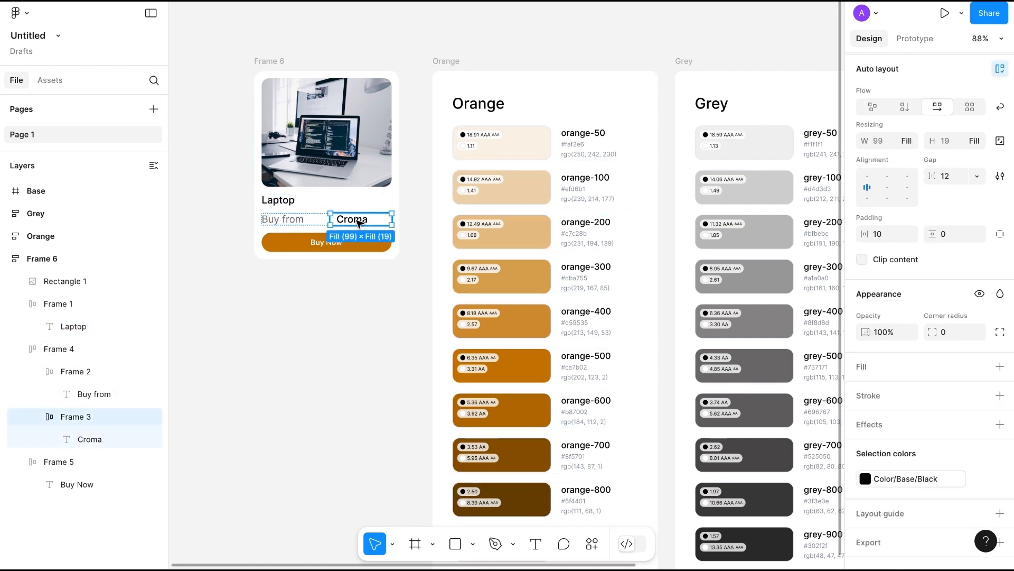
pyautogui.click(358, 223)
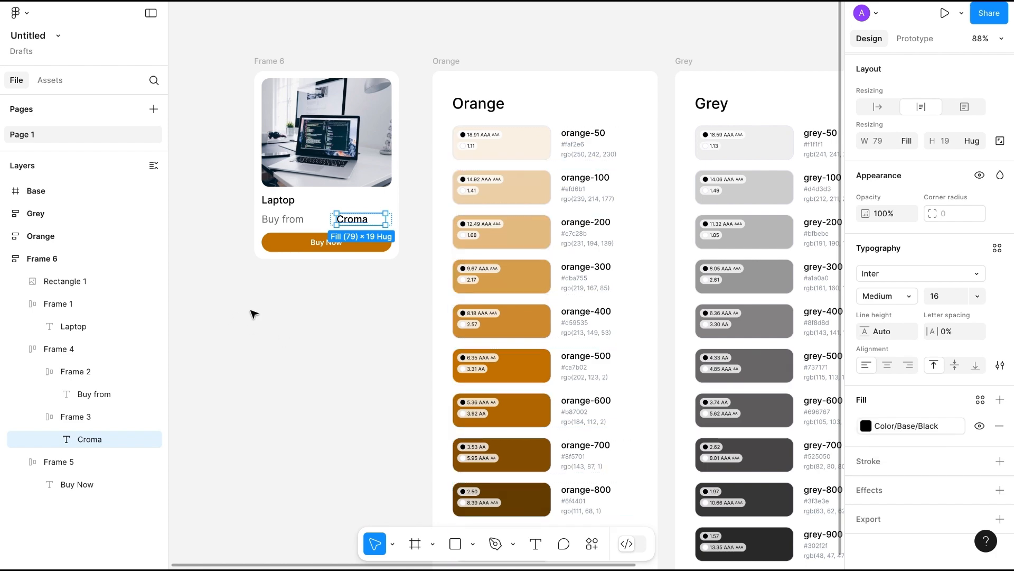
# - Review the Light and Dark values in the Token variable collection and close the variables window
pyautogui.click(280, 317)
pyautogui.scroll(1, 340, 355)
pyautogui.click(276, 85)
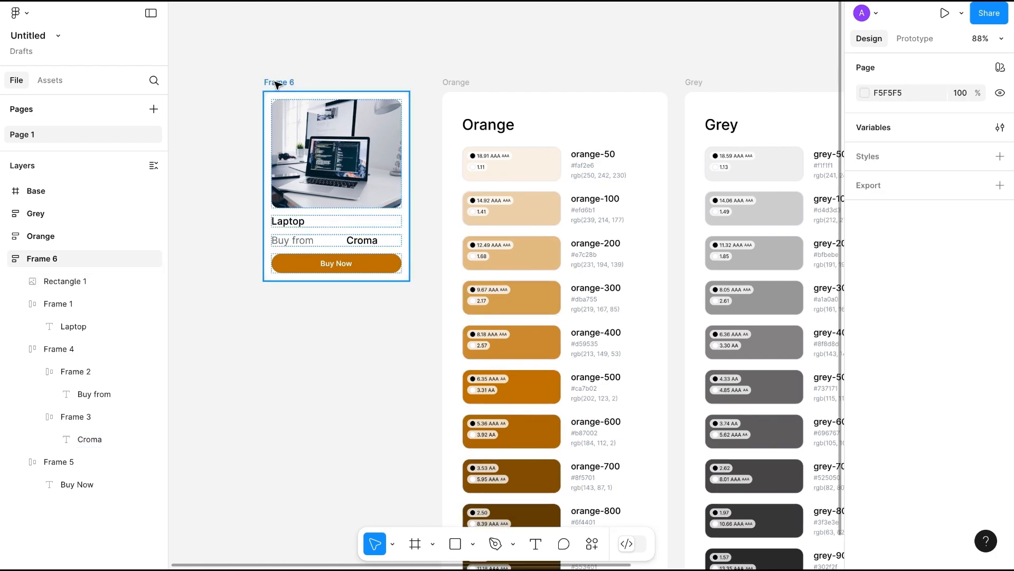
pyautogui.click(276, 85)
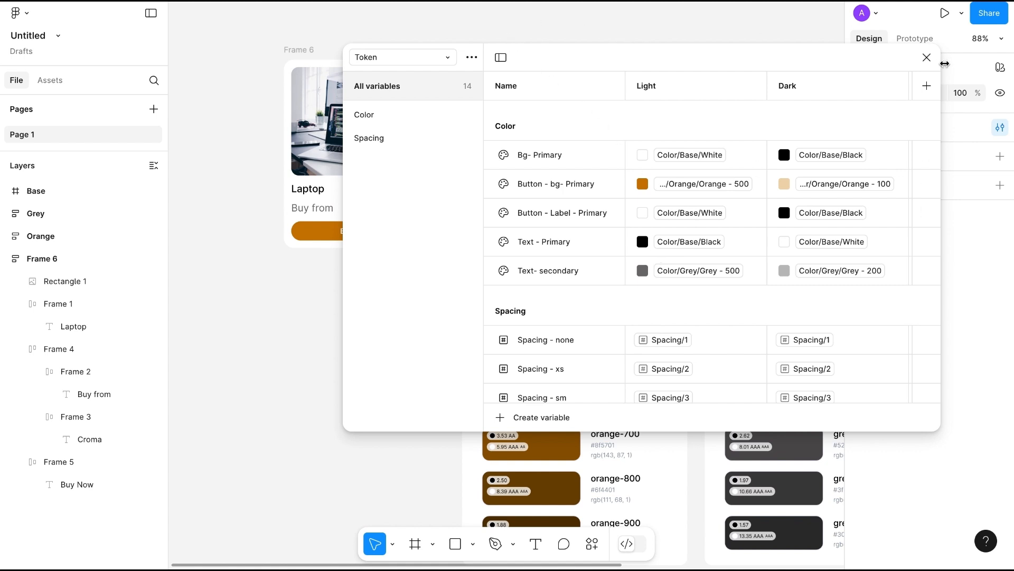
pyautogui.click(927, 57)
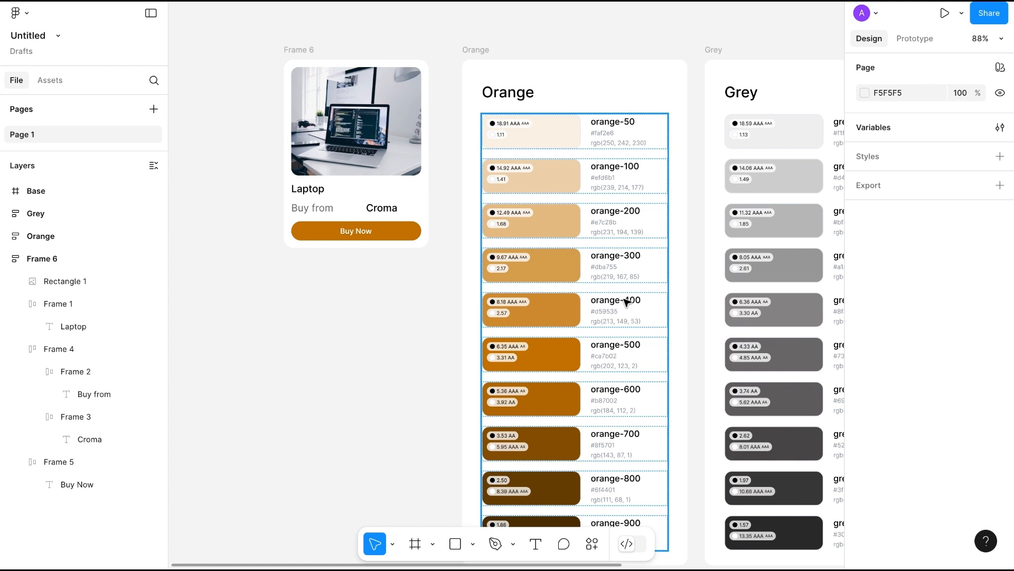
# - Try to switch the Token mode of the laptop card Frame 6 to Dark
pyautogui.hscroll(-3, 626, 298)
pyautogui.scroll(2, 593, 259)
pyautogui.click(372, 85)
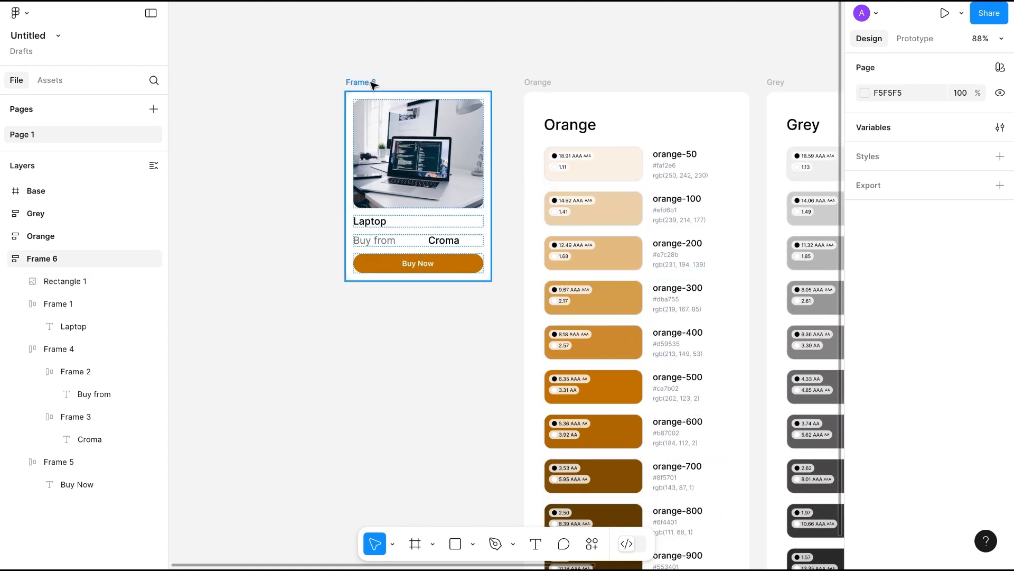
pyautogui.click(373, 85)
pyautogui.scroll(-3, 954, 330)
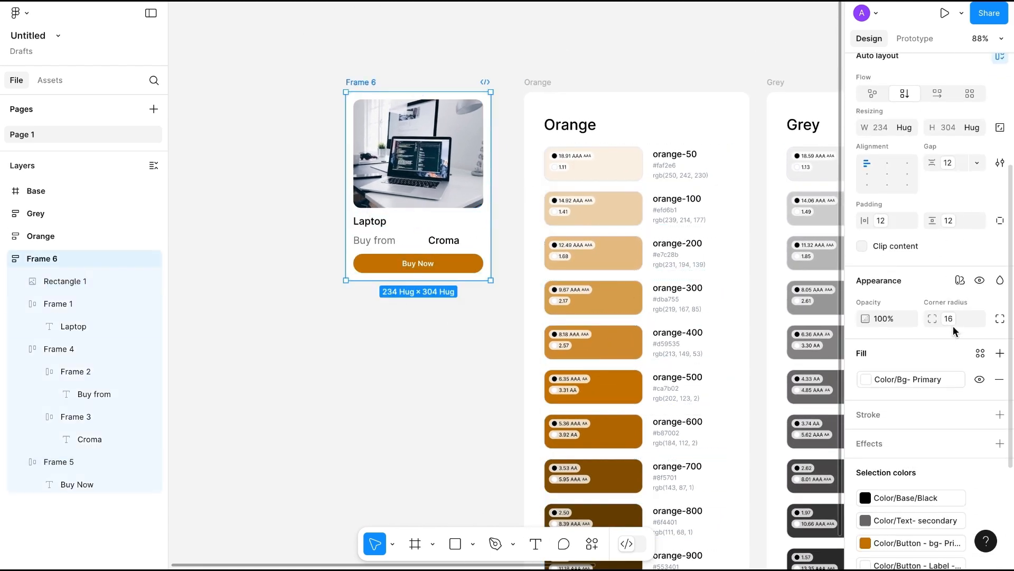
pyautogui.click(961, 280)
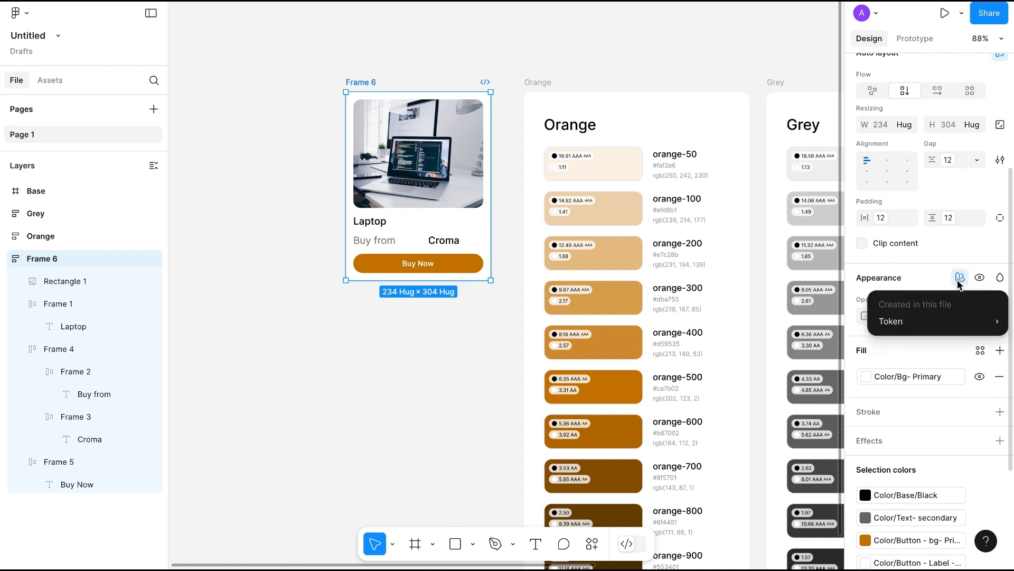
pyautogui.moveTo(914, 322)
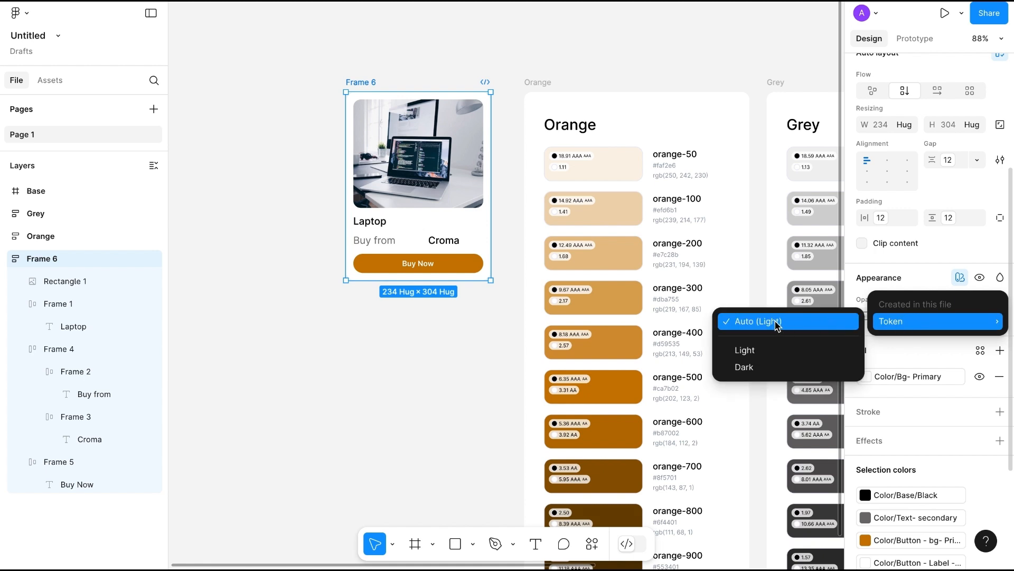
pyautogui.click(752, 368)
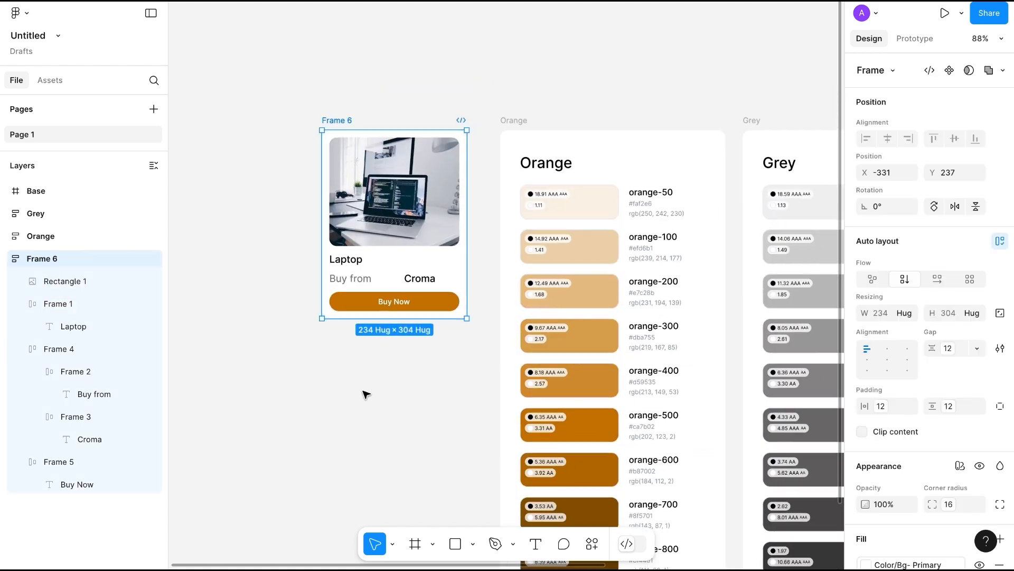
# - Apply the Token color variable "Text - Primary" to the fill of the card's "Laptop" text
pyautogui.hscroll(4, 364, 394)
pyautogui.doubleClick(260, 273)
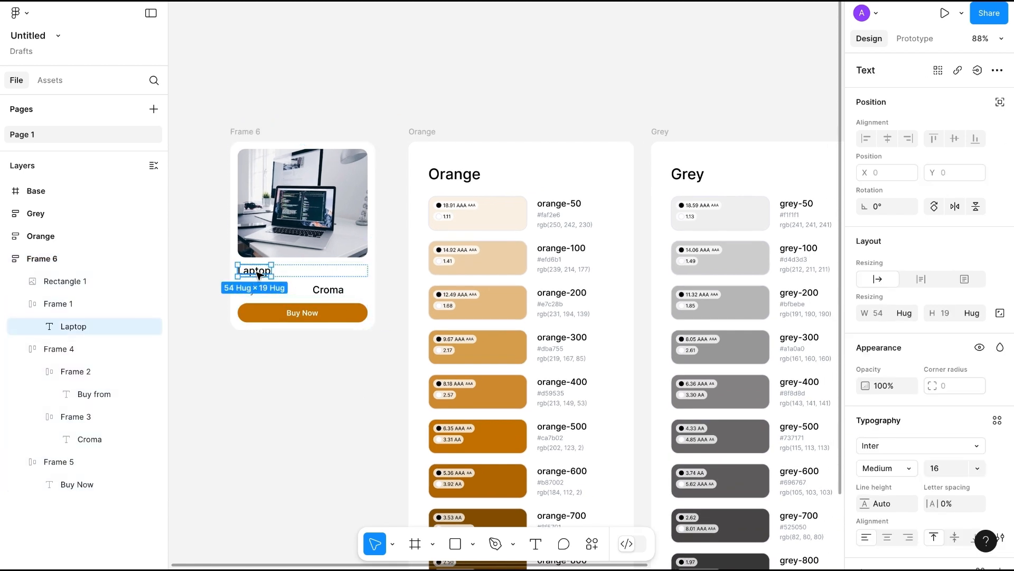
pyautogui.scroll(-4, 929, 400)
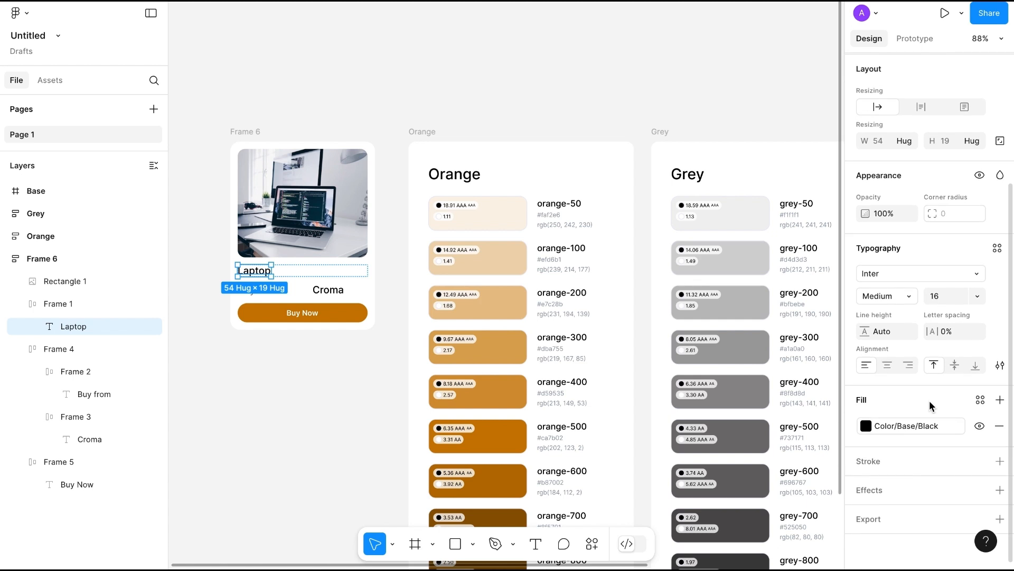
pyautogui.click(980, 400)
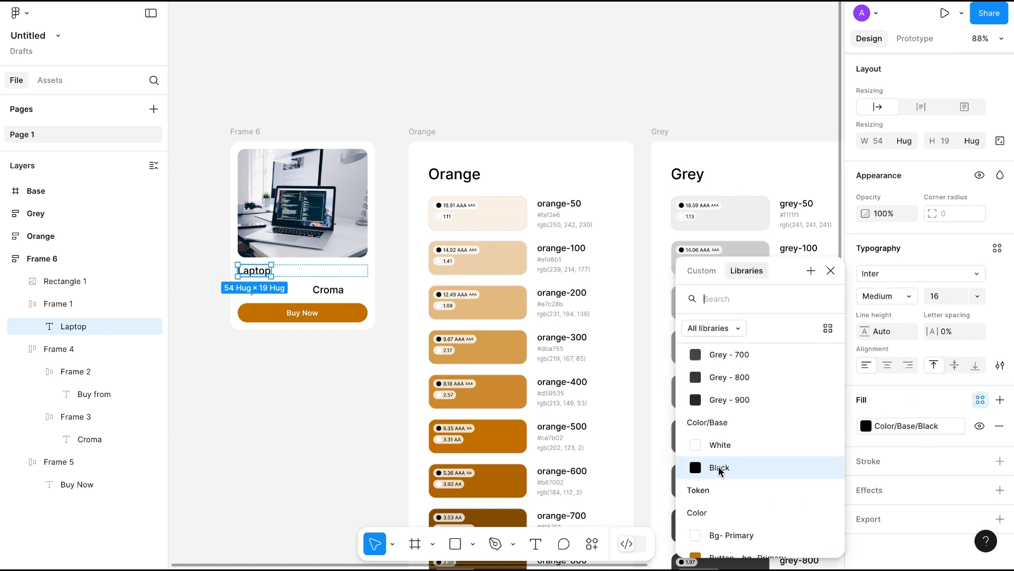
pyautogui.scroll(-2, 720, 471)
pyautogui.scroll(-1, 718, 466)
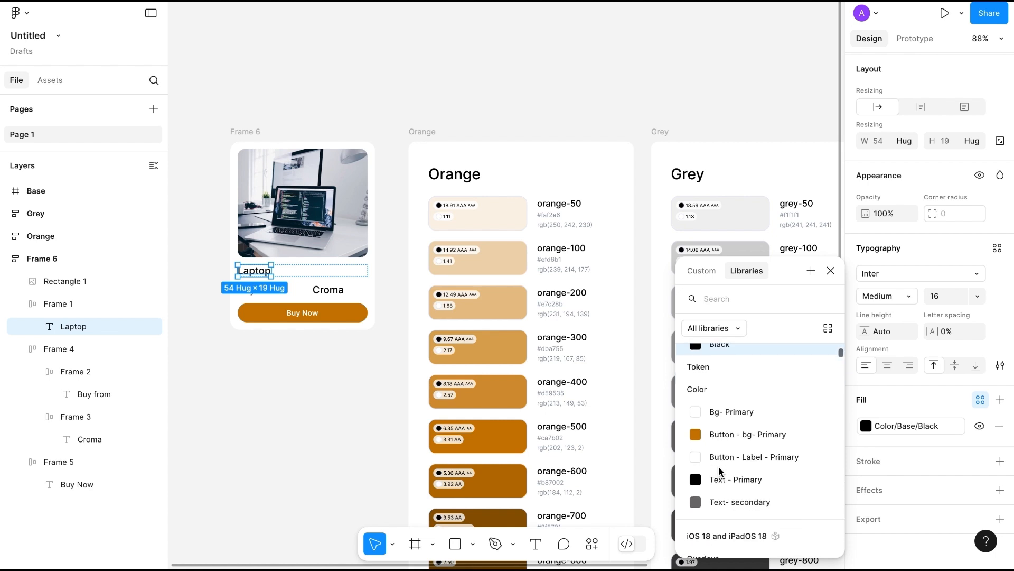
pyautogui.scroll(2, 719, 466)
pyautogui.scroll(-1, 718, 466)
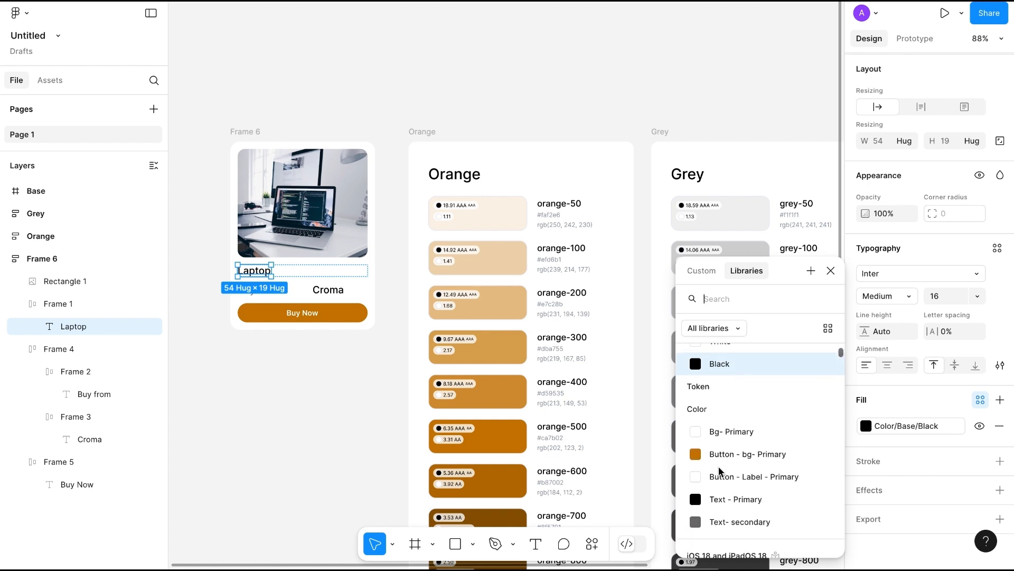
pyautogui.scroll(1, 740, 489)
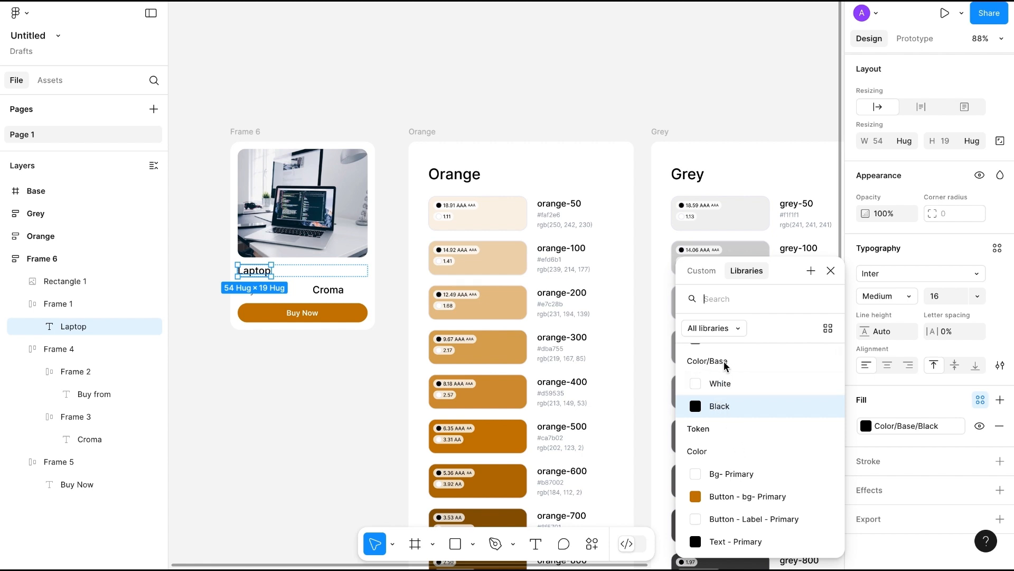
pyautogui.scroll(-2, 724, 424)
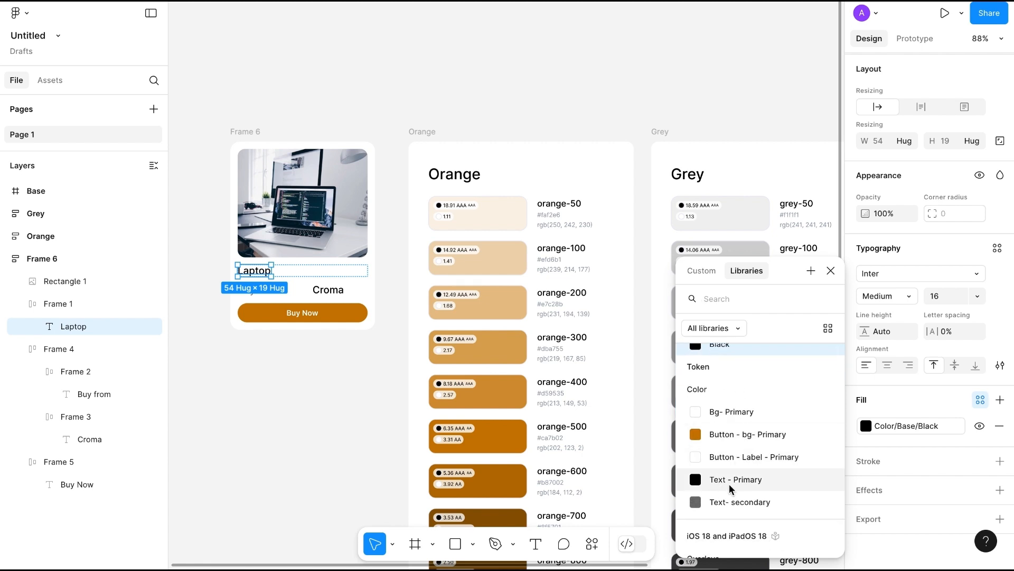
pyautogui.click(723, 481)
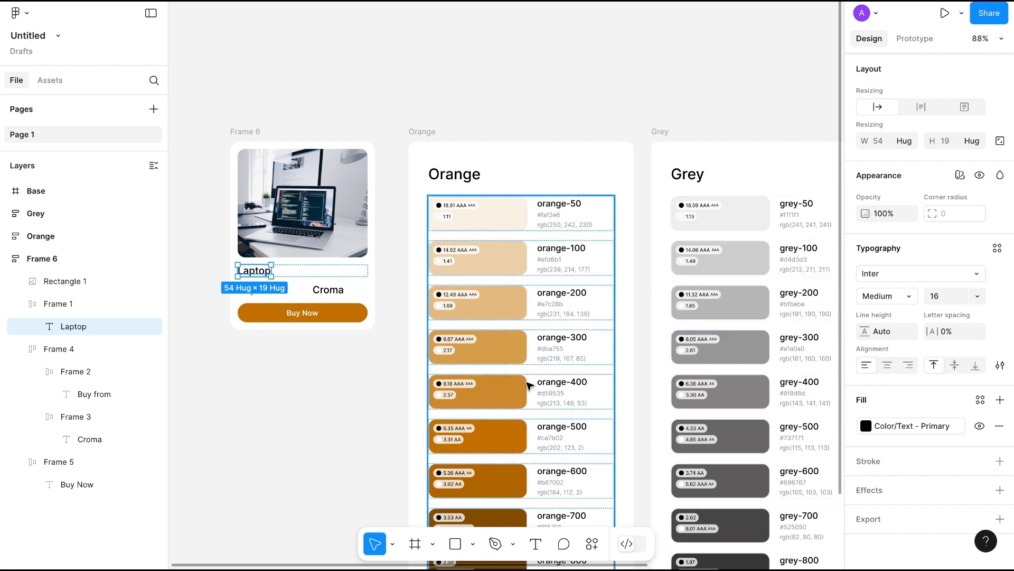
# - Apply the Token color variable "Text - Primary" to the fill of the card's "Croma" text
pyautogui.click(332, 293)
pyautogui.click(334, 294)
pyautogui.click(333, 294)
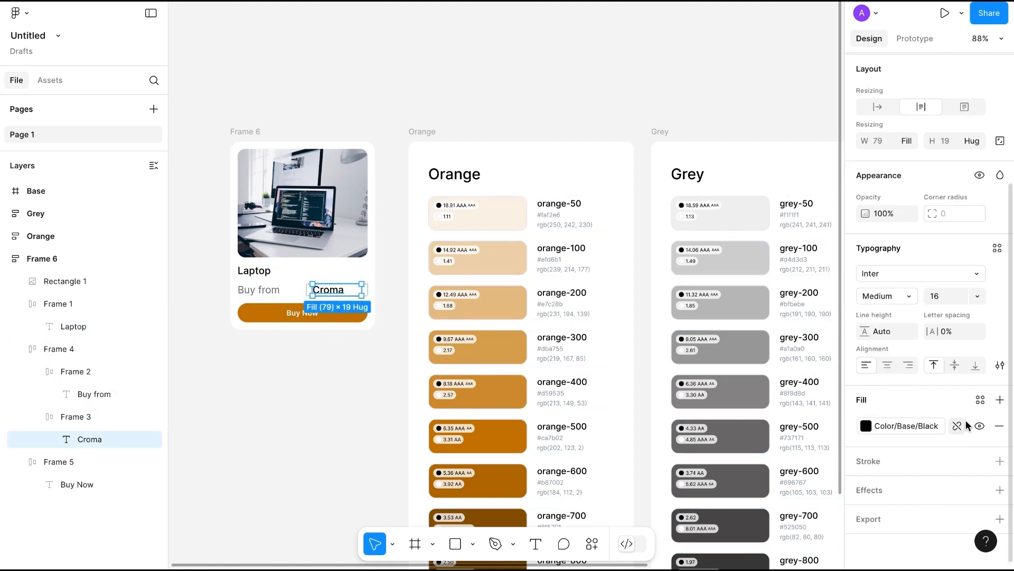
pyautogui.click(981, 399)
pyautogui.scroll(-5, 750, 474)
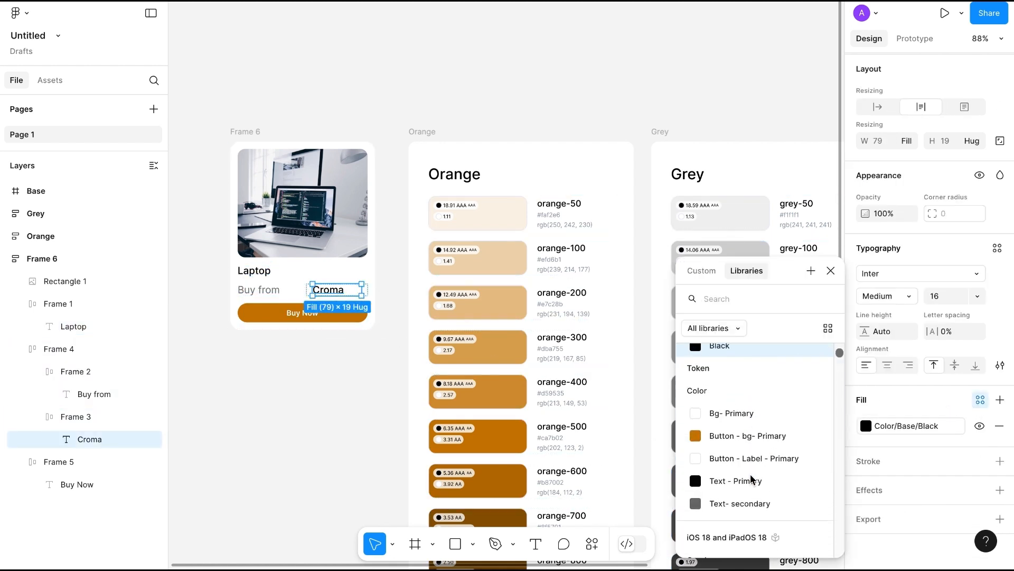
pyautogui.click(732, 447)
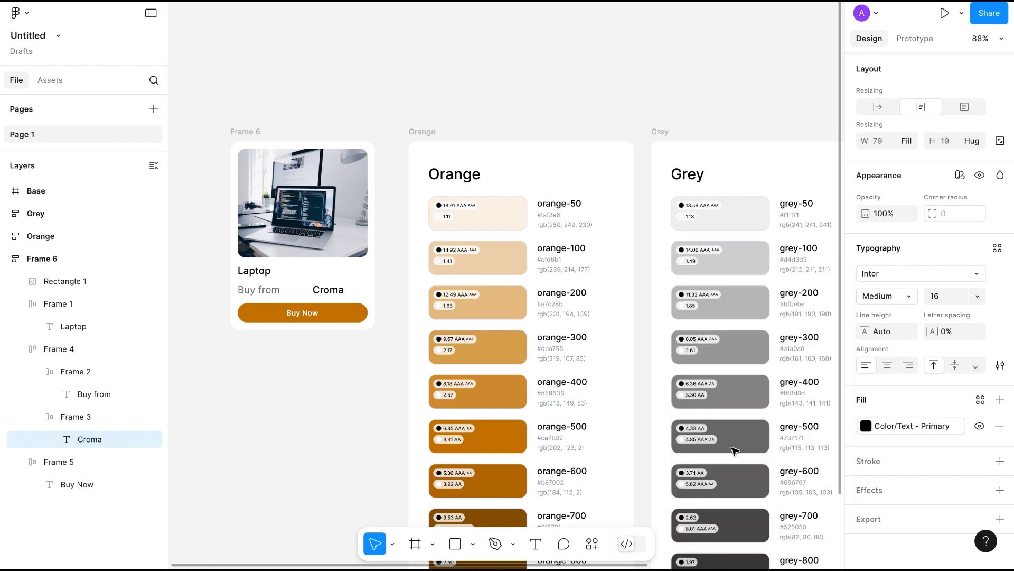
# - Set the Token variable mode of the laptop card Frame 6 to Dark
pyautogui.click(283, 421)
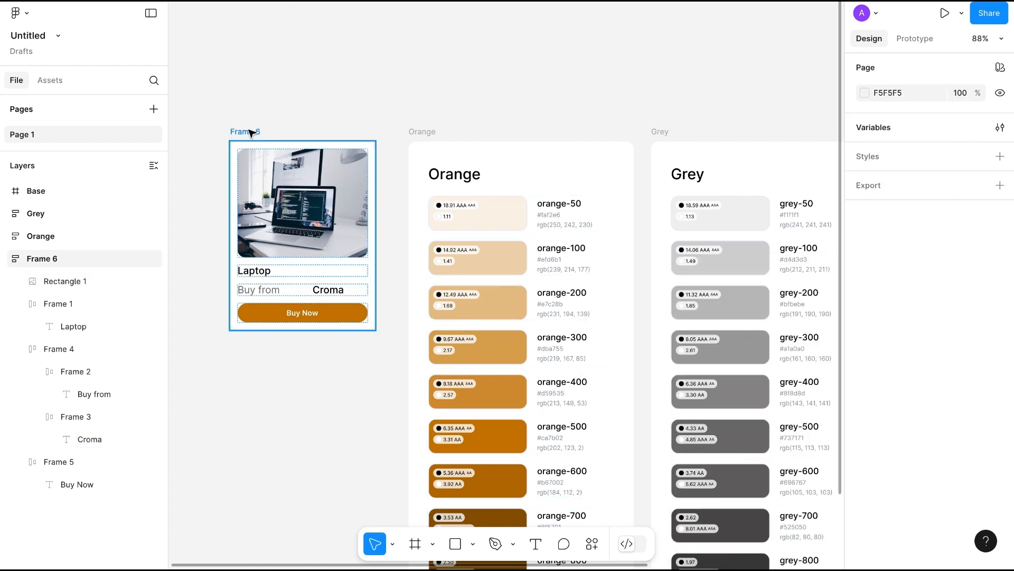
pyautogui.click(252, 132)
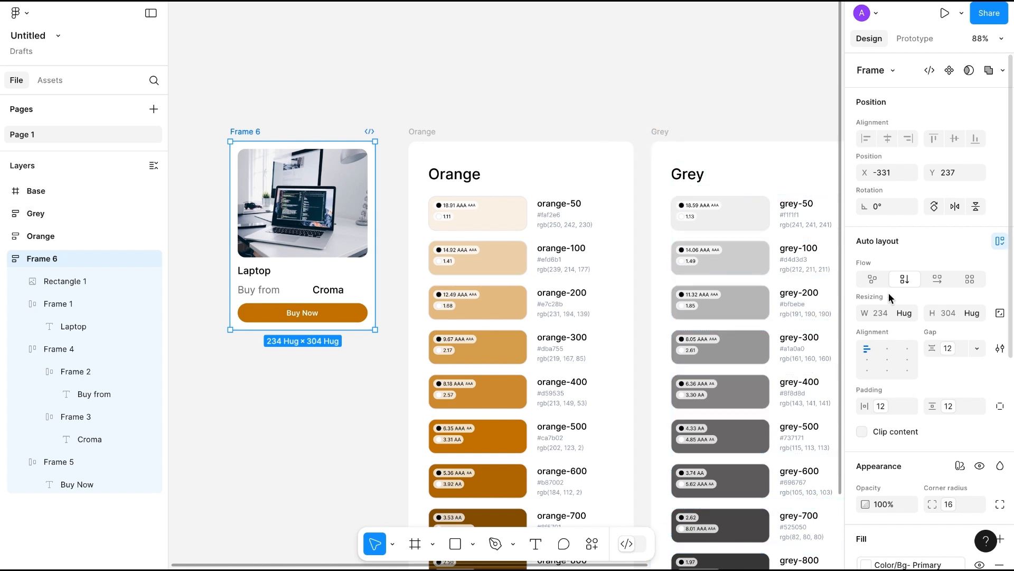
pyautogui.scroll(-3, 960, 369)
pyautogui.click(961, 312)
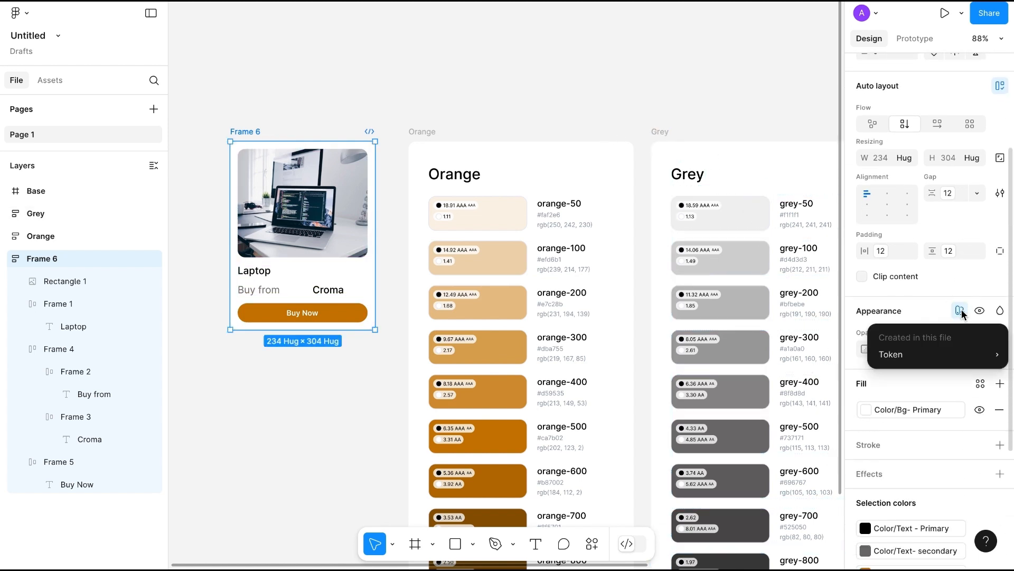
pyautogui.moveTo(907, 352)
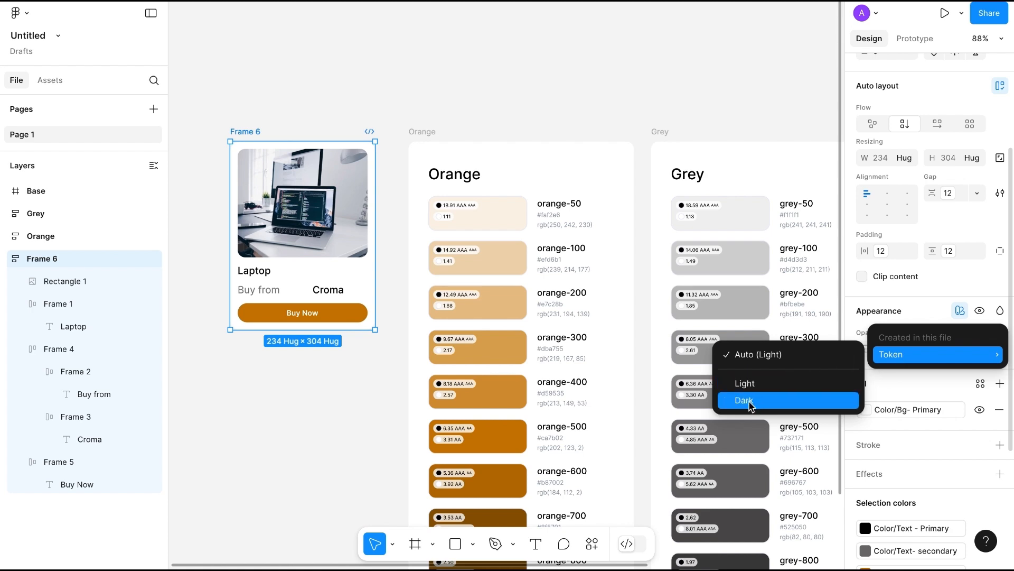
pyautogui.click(766, 400)
pyautogui.hscroll(-8, 331, 367)
pyautogui.scroll(2, 331, 367)
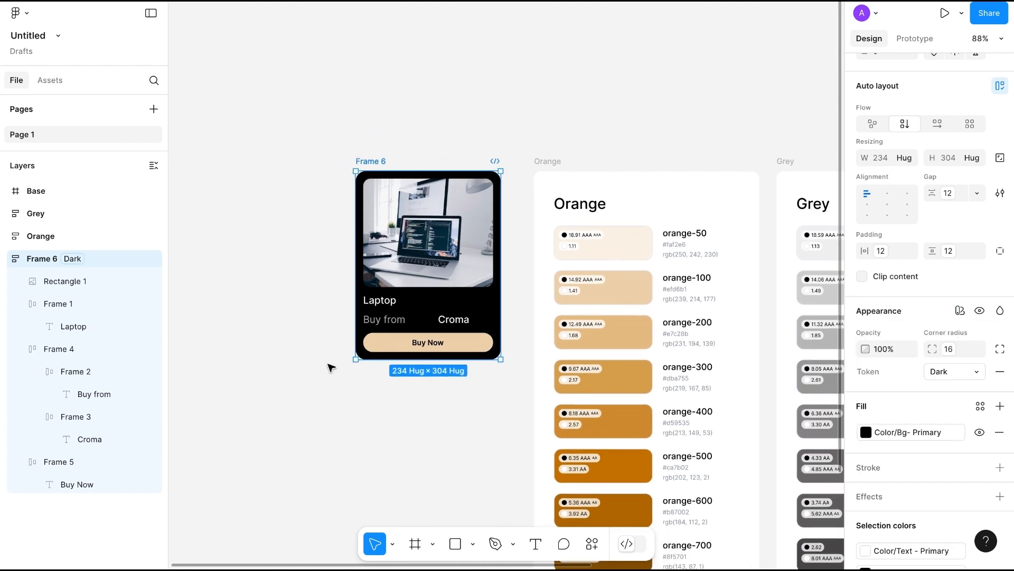
# - Draw a new frame about 441 × 456 on the empty canvas beside the laptop card, opposite the Orange palette
pyautogui.hscroll(-4, 331, 367)
pyautogui.scroll(-5, 331, 367)
pyautogui.click(502, 436)
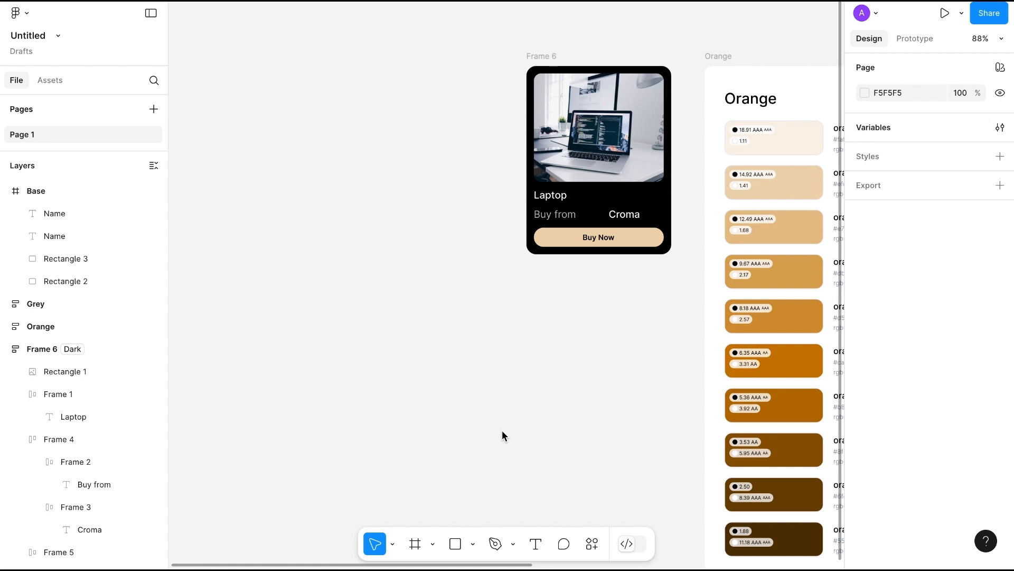
pyautogui.press('f')
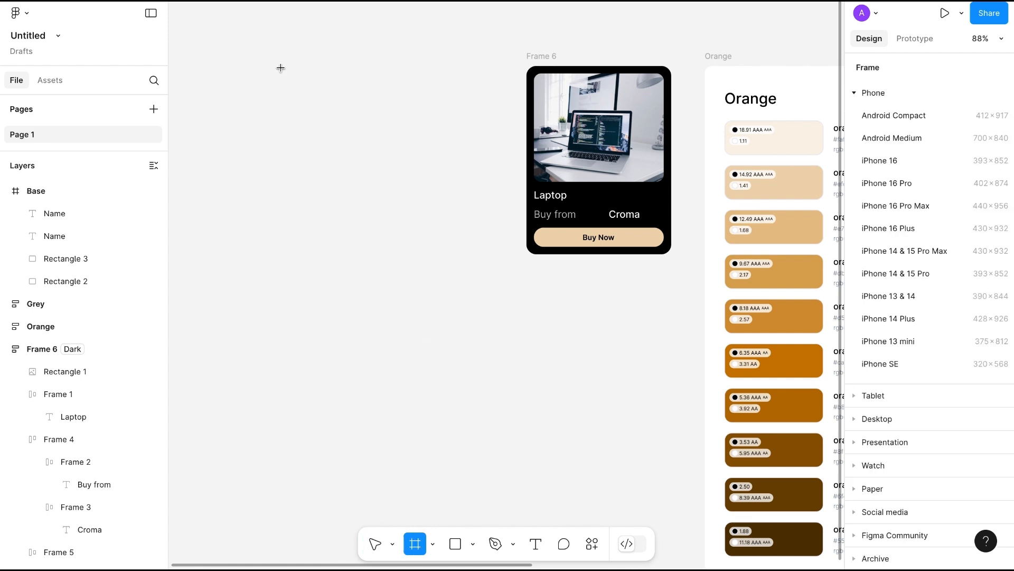
pyautogui.moveTo(235, 46); pyautogui.dragTo(508, 328)
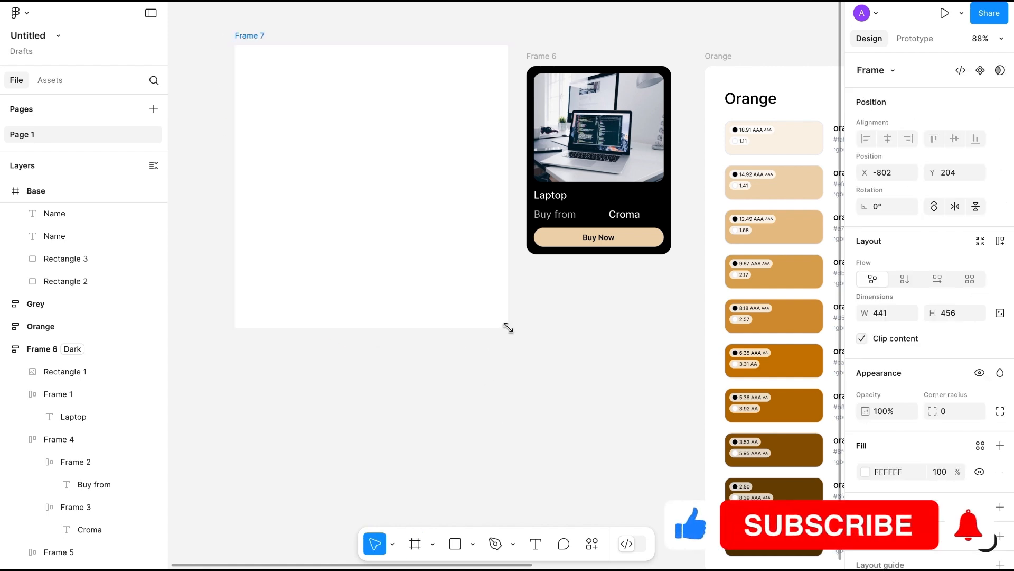
# - Apply the color variable Grey - 50 to the new frame's fill
pyautogui.scroll(-3, 965, 438)
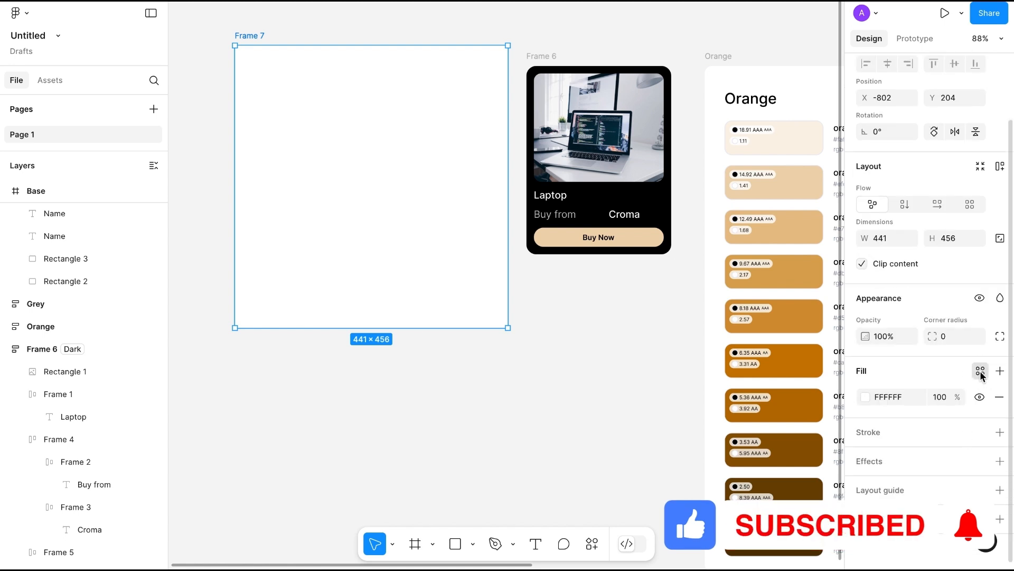
pyautogui.click(980, 370)
pyautogui.scroll(-3, 750, 418)
pyautogui.scroll(-3, 746, 420)
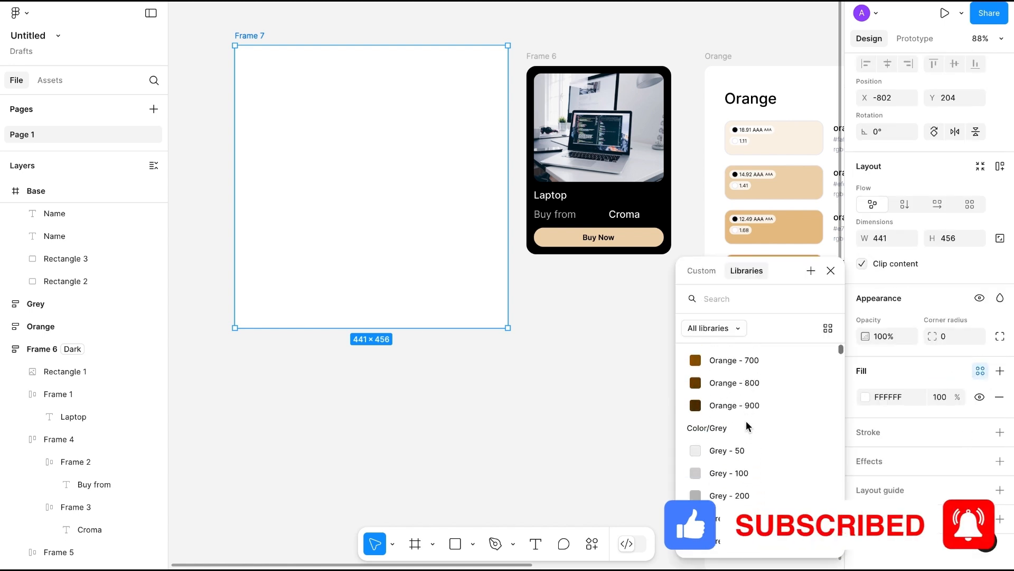
pyautogui.click(724, 445)
pyautogui.scroll(2, 610, 455)
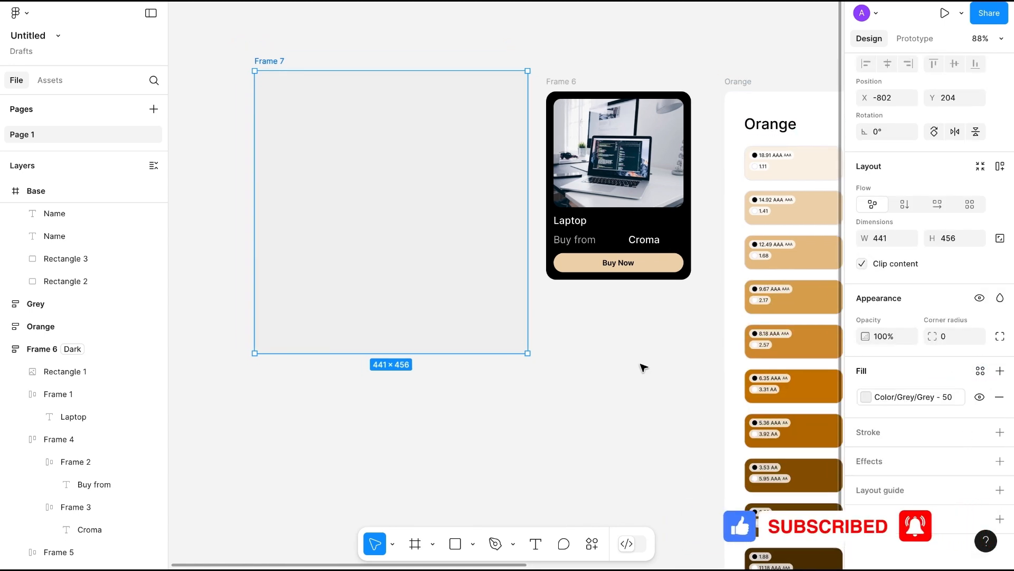
# - Move the laptop card Frame 6 into the centre of Frame 7, at X 103, Y 76
pyautogui.click(562, 144)
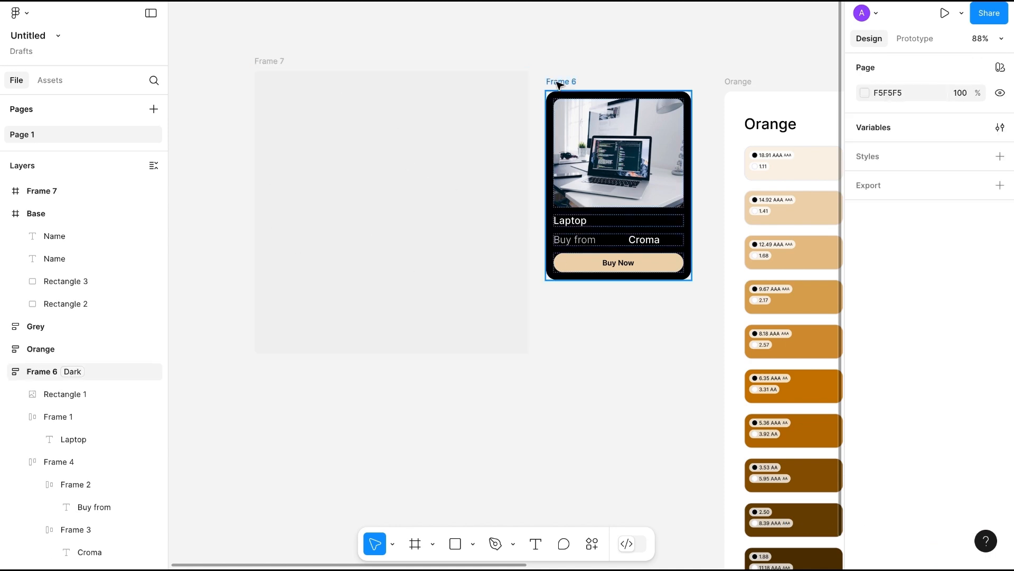
pyautogui.moveTo(562, 144); pyautogui.dragTo(367, 175)
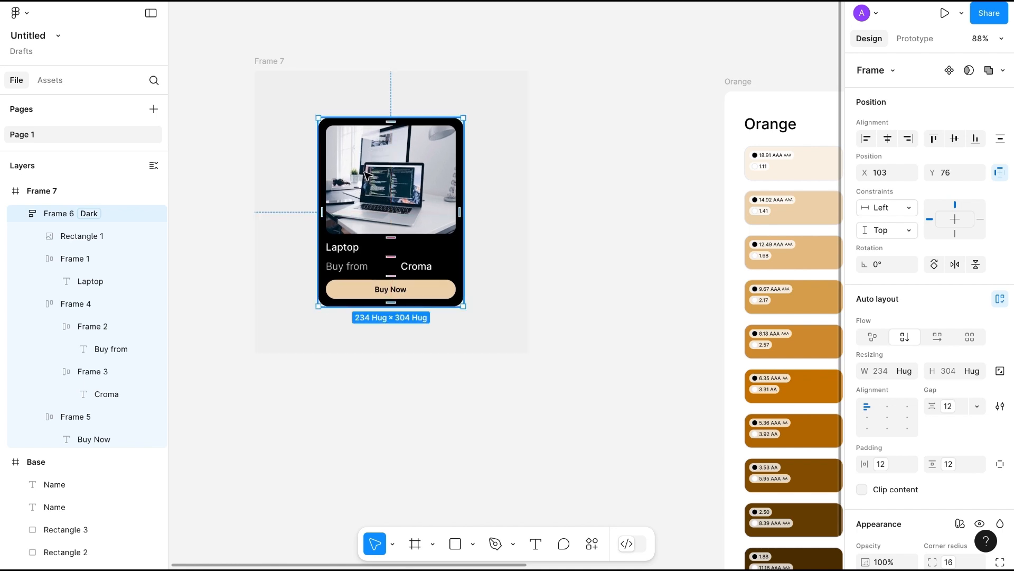
# - Set the Token variable mode of the laptop card Frame 6 to Auto (Light)
pyautogui.hscroll(-3, 366, 174)
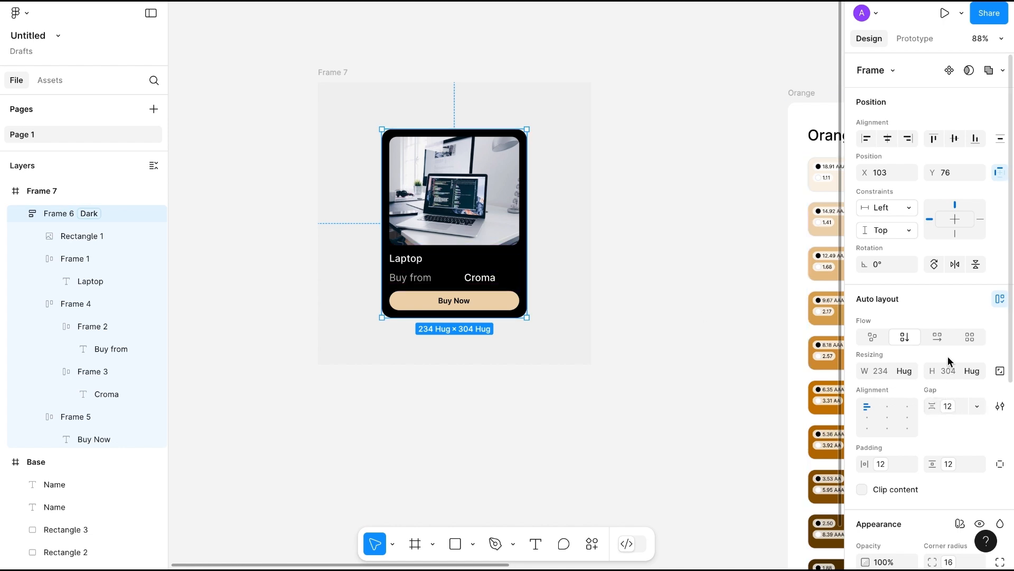
pyautogui.scroll(-4, 947, 356)
pyautogui.scroll(-3, 941, 388)
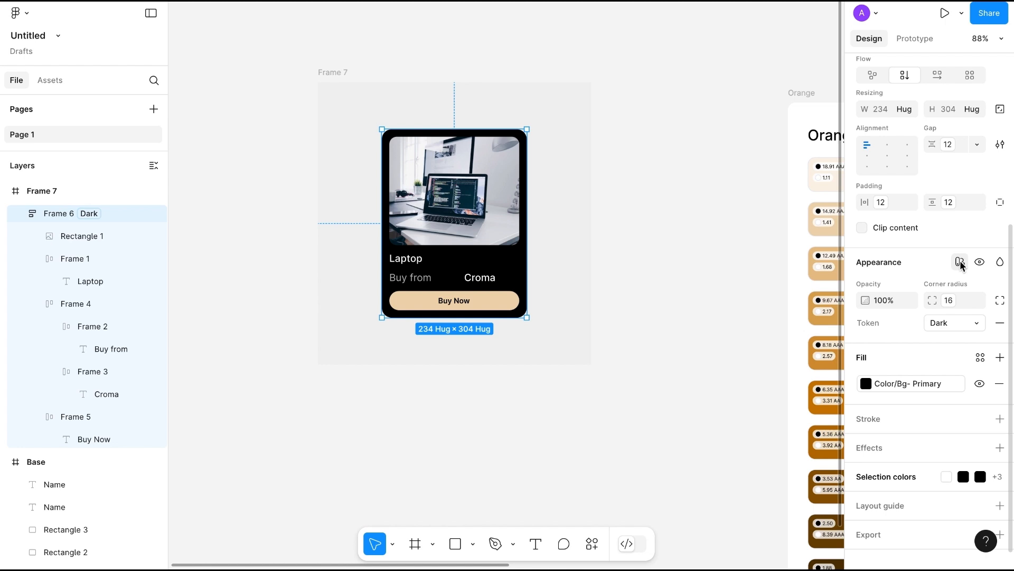
pyautogui.click(960, 262)
pyautogui.moveTo(892, 306)
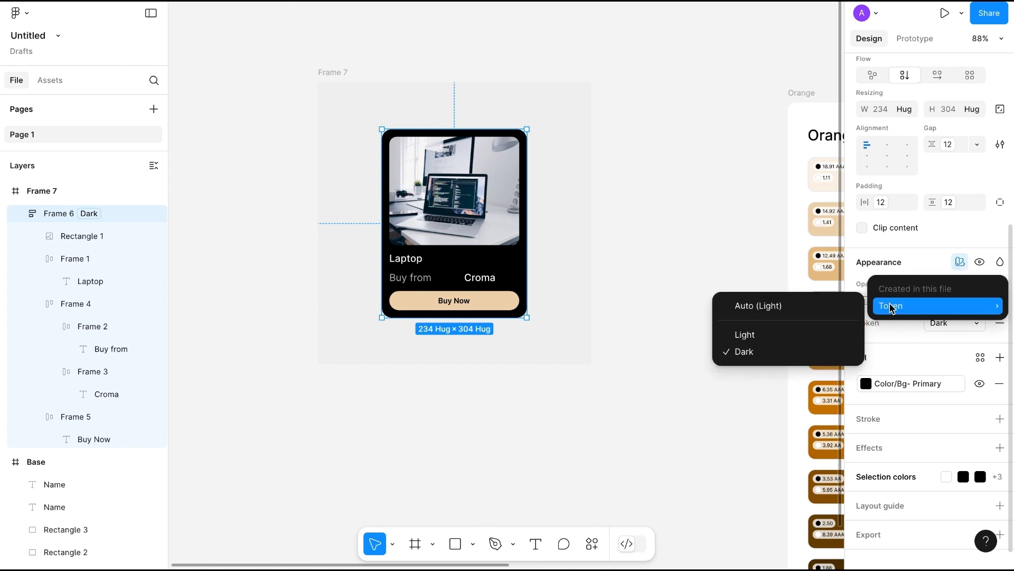
pyautogui.click(760, 311)
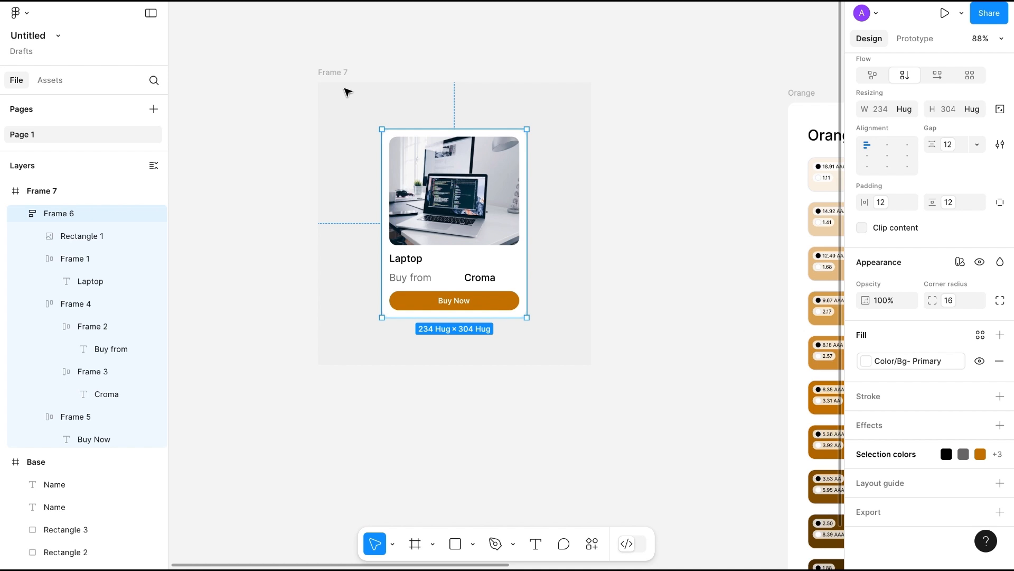
# - Rename the laptop card layer Frame 6 as "light"
pyautogui.doubleClick(63, 215)
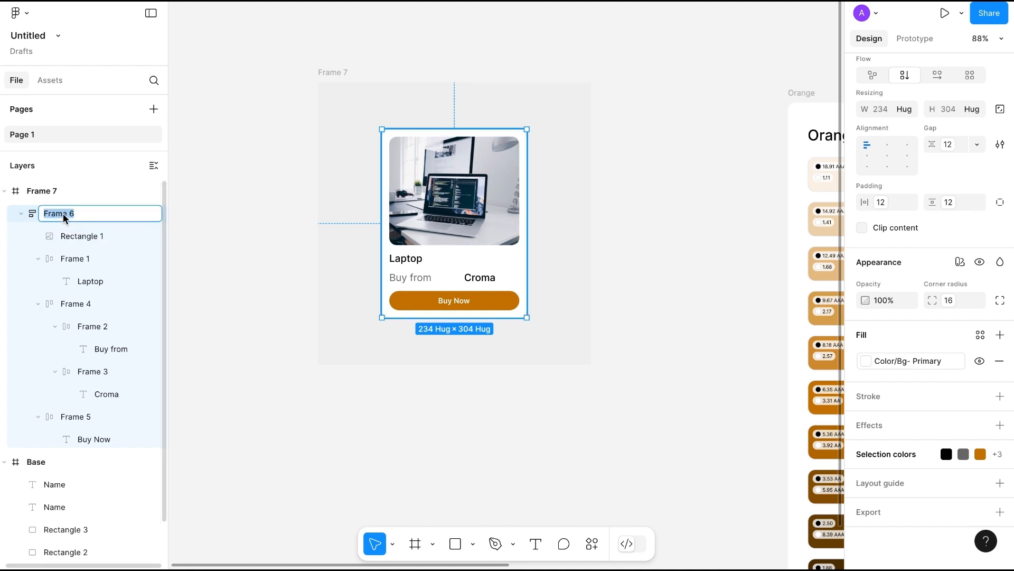
pyautogui.write('light')
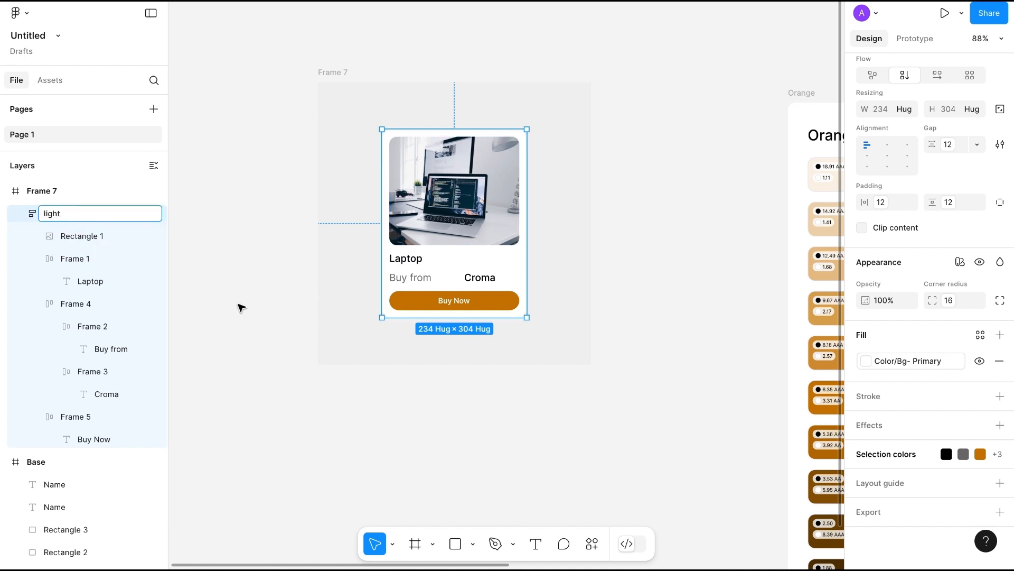
pyautogui.click(287, 215)
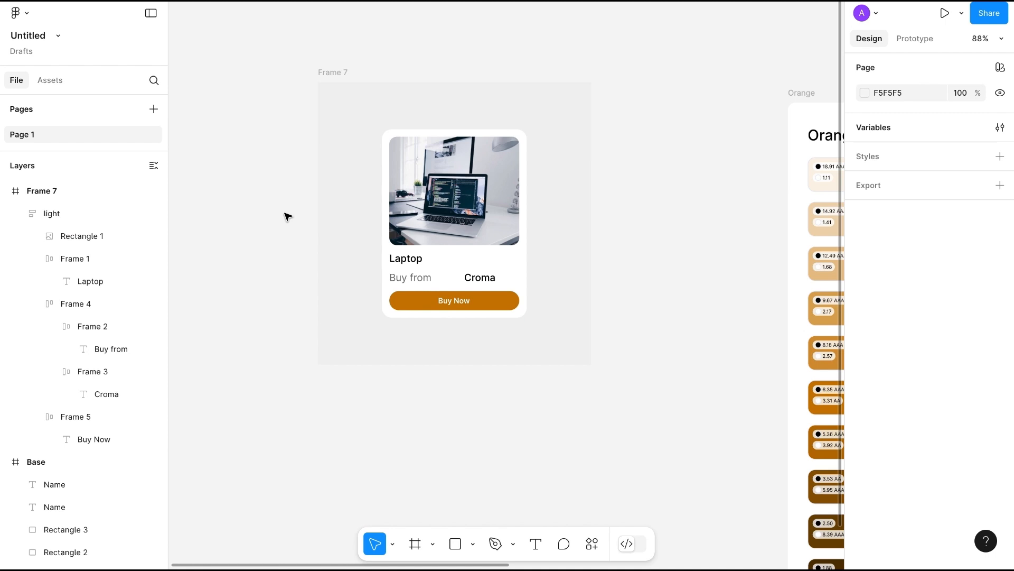
# - Set the Token variable mode of the enclosing Frame 7 to Dark
pyautogui.click(334, 74)
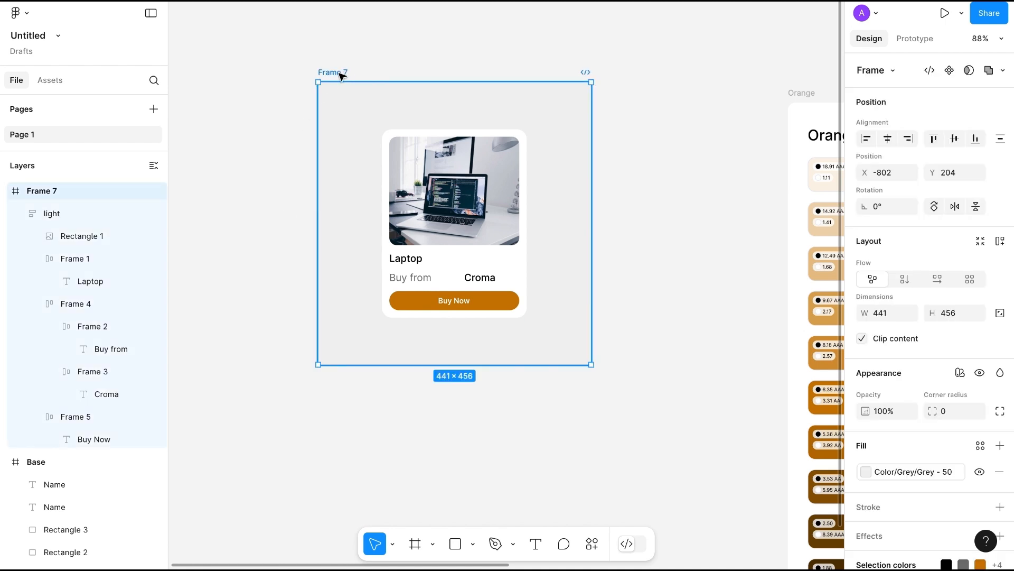
pyautogui.click(960, 373)
pyautogui.moveTo(941, 417)
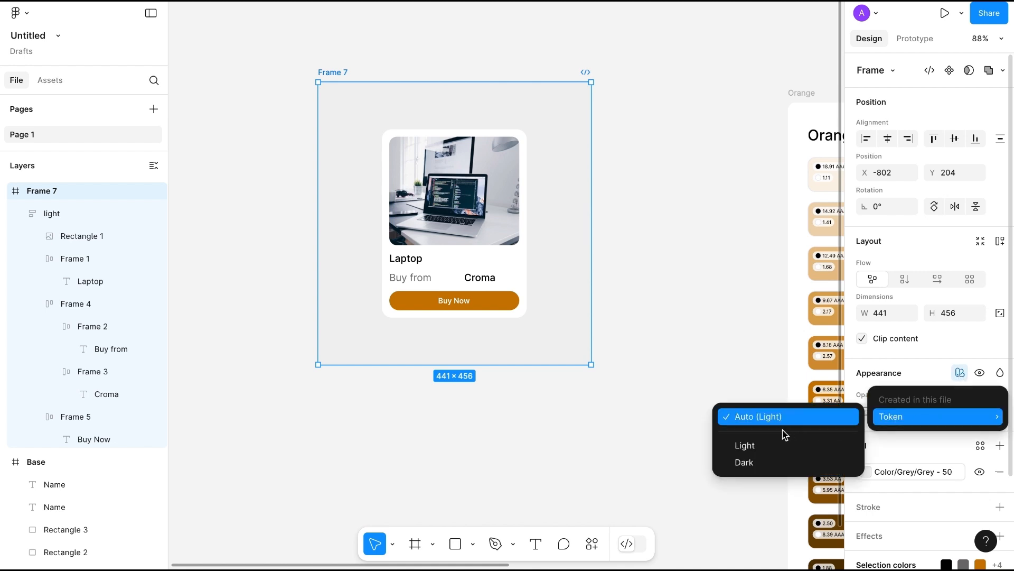
pyautogui.click(761, 464)
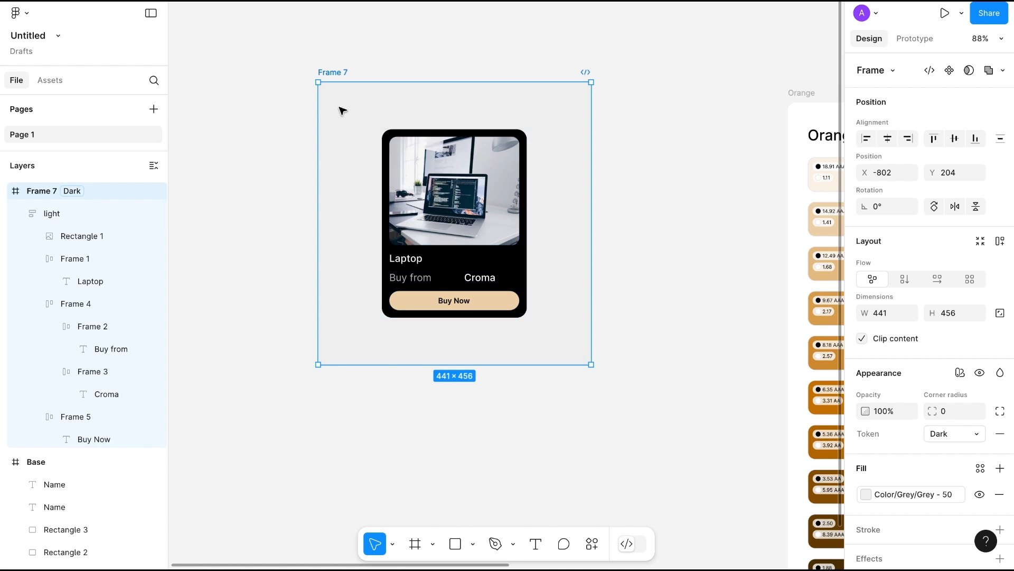
# - Rename Frame 7 as "Dark"
pyautogui.doubleClick(332, 74)
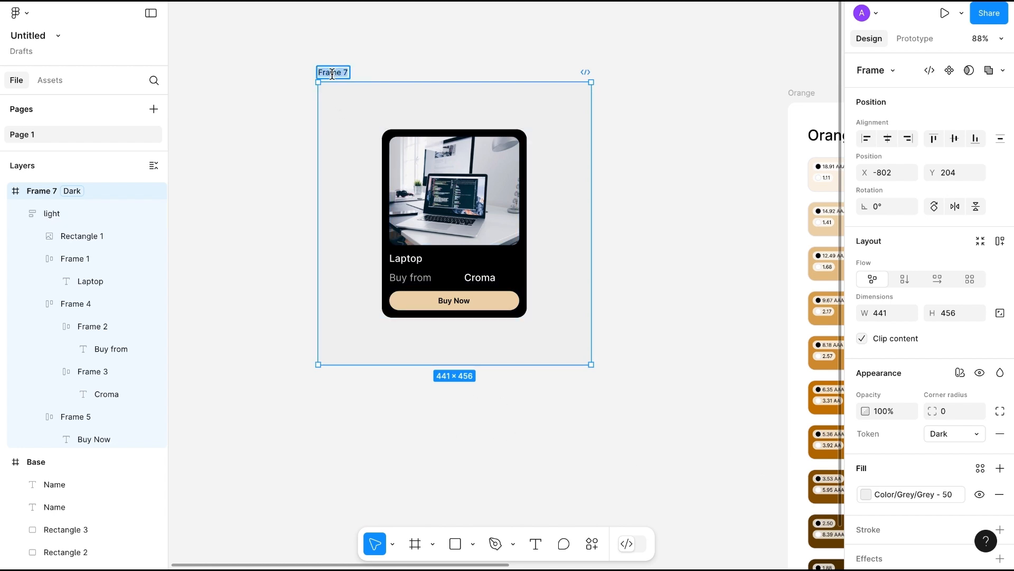
pyautogui.write('Dark')
pyautogui.click(623, 377)
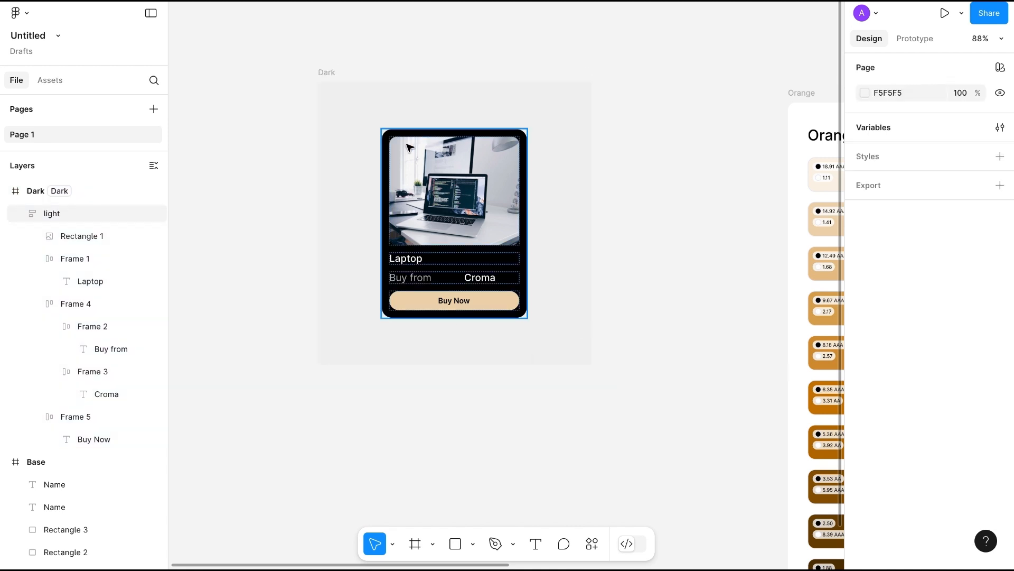
# - Duplicate the Dark frame with its card and place the copy beside the original at X -1280, Y 204
pyautogui.click(335, 74)
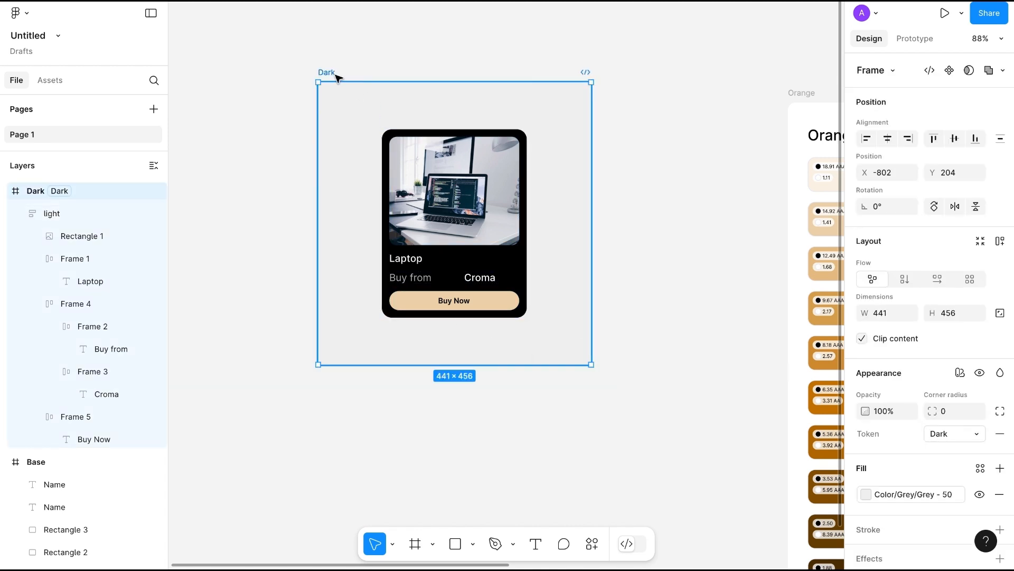
pyautogui.hotkey('ctrl', 'd')
pyautogui.moveTo(555, 117); pyautogui.dragTo(344, 104)
pyautogui.hscroll(3, 527, 299)
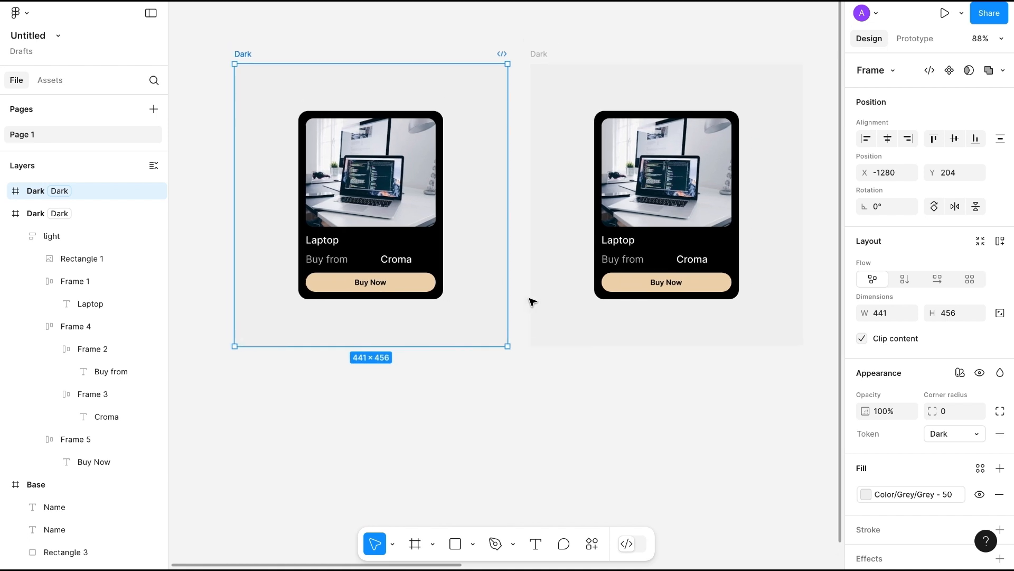
pyautogui.scroll(2, 532, 302)
pyautogui.click(407, 226)
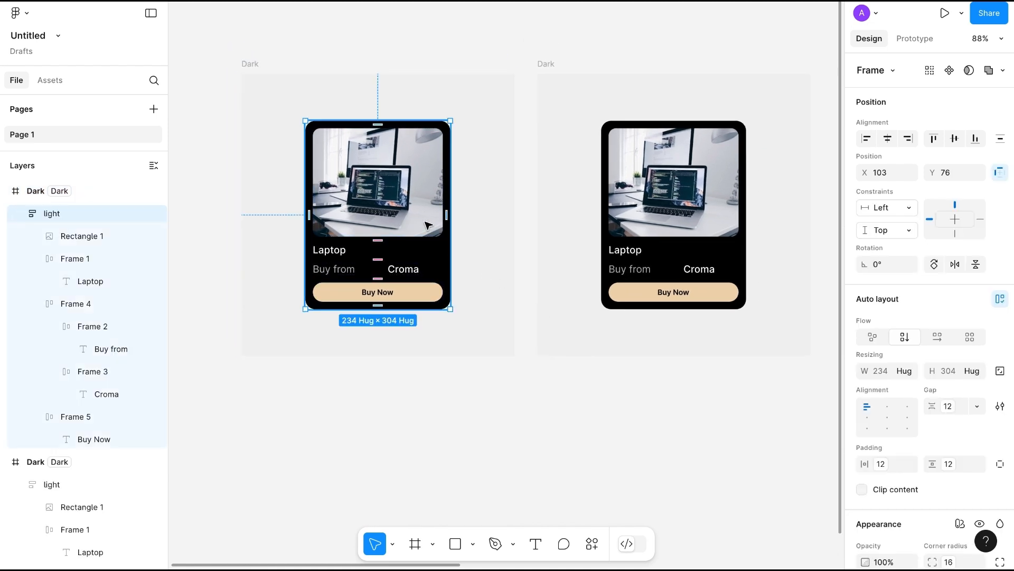
pyautogui.scroll(-3, 935, 400)
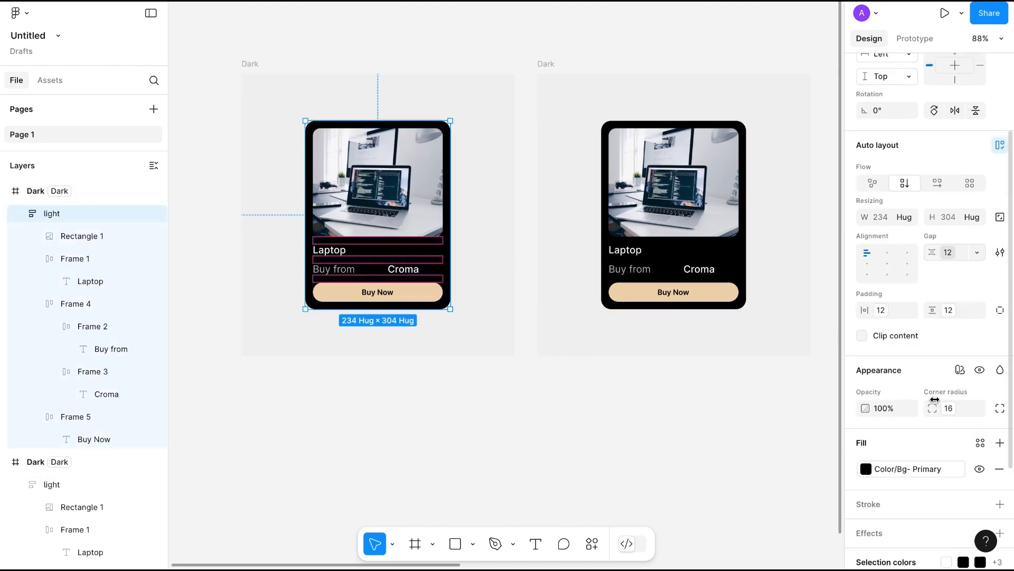
pyautogui.scroll(-2, 936, 400)
pyautogui.click(960, 269)
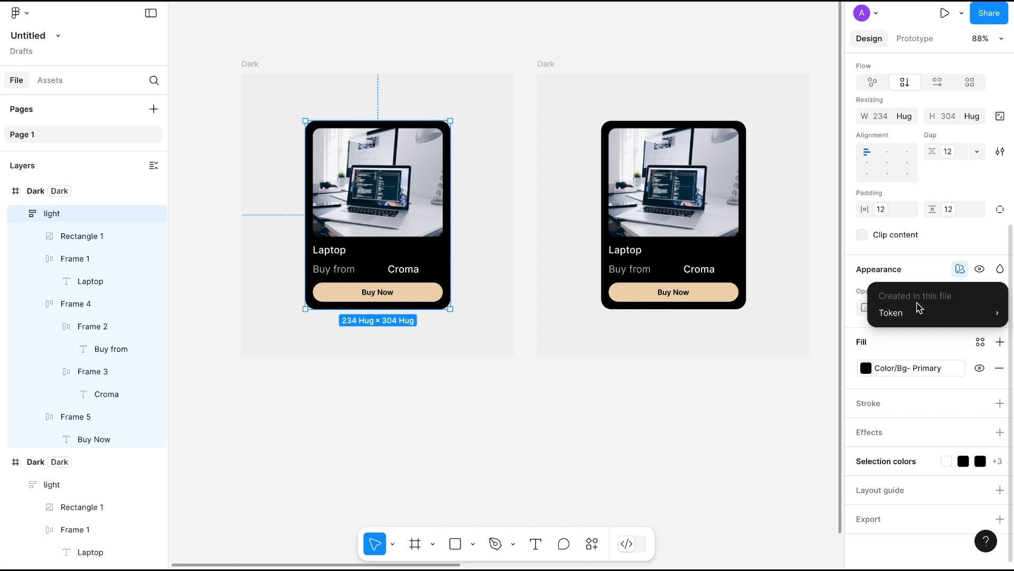
pyautogui.moveTo(920, 309)
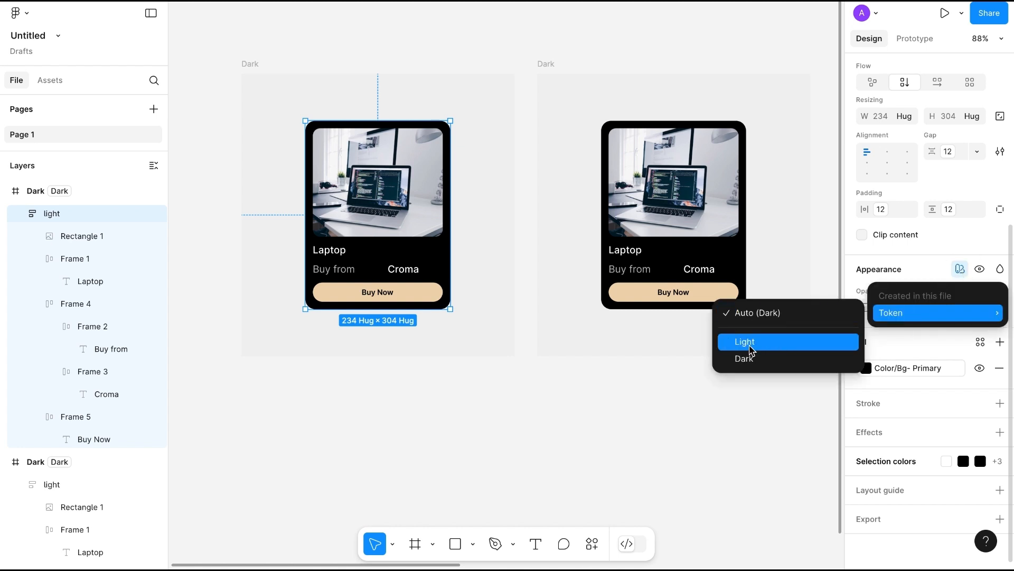
pyautogui.click(636, 426)
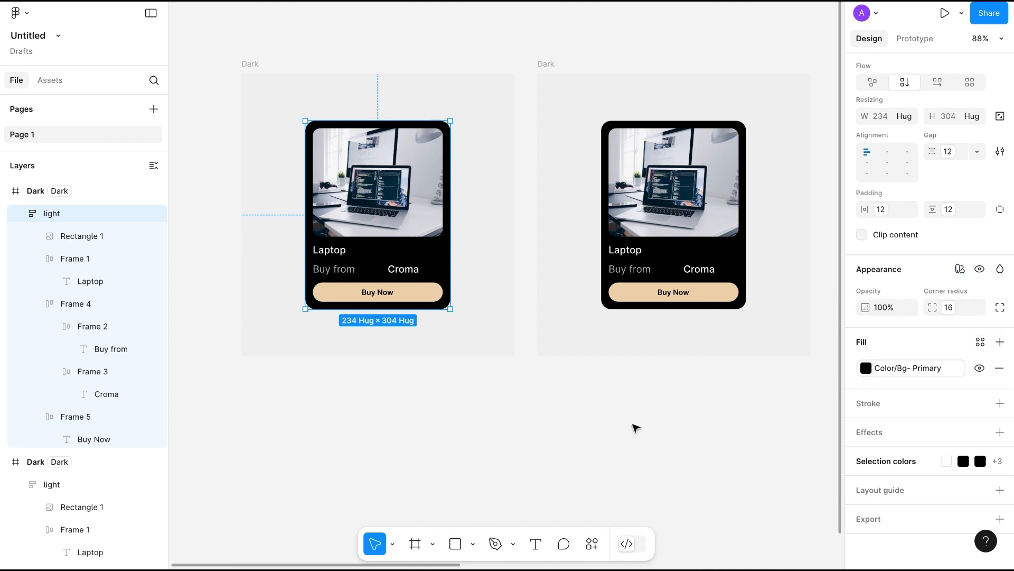
# - Set the Token variable mode of the duplicated Dark frame at X -1280 to Light
pyautogui.click(251, 64)
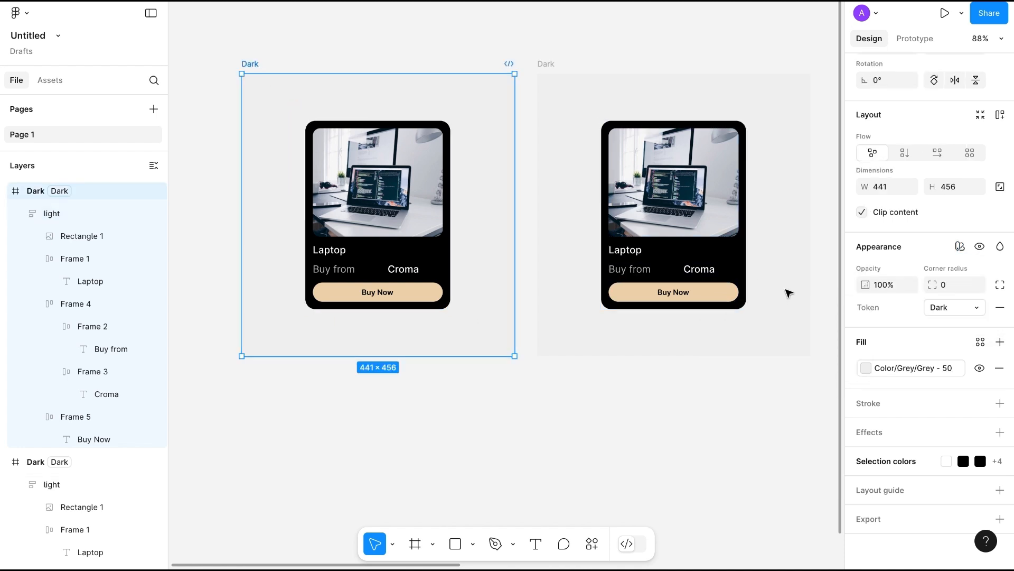
pyautogui.click(960, 245)
pyautogui.moveTo(904, 290)
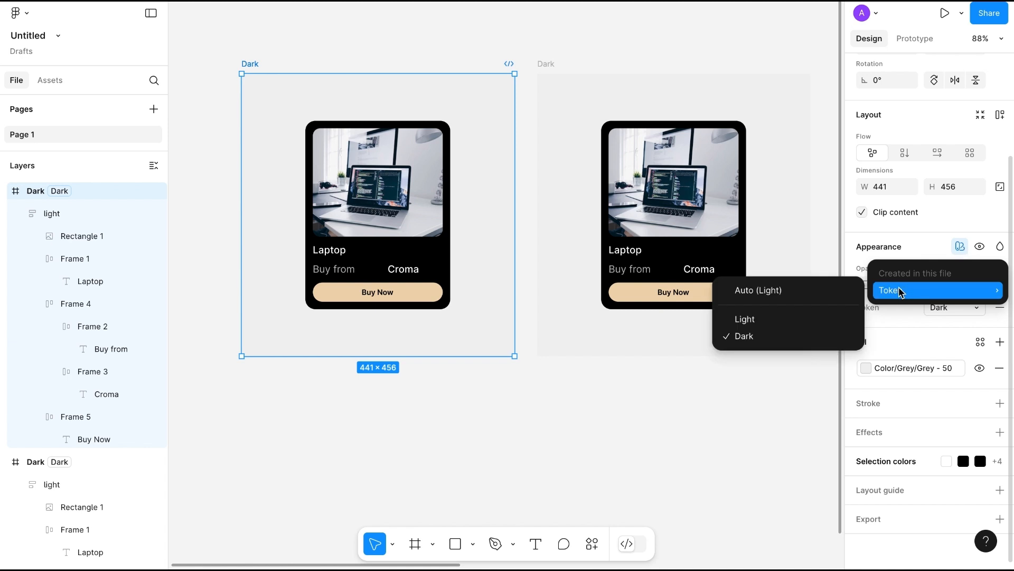
pyautogui.click(746, 320)
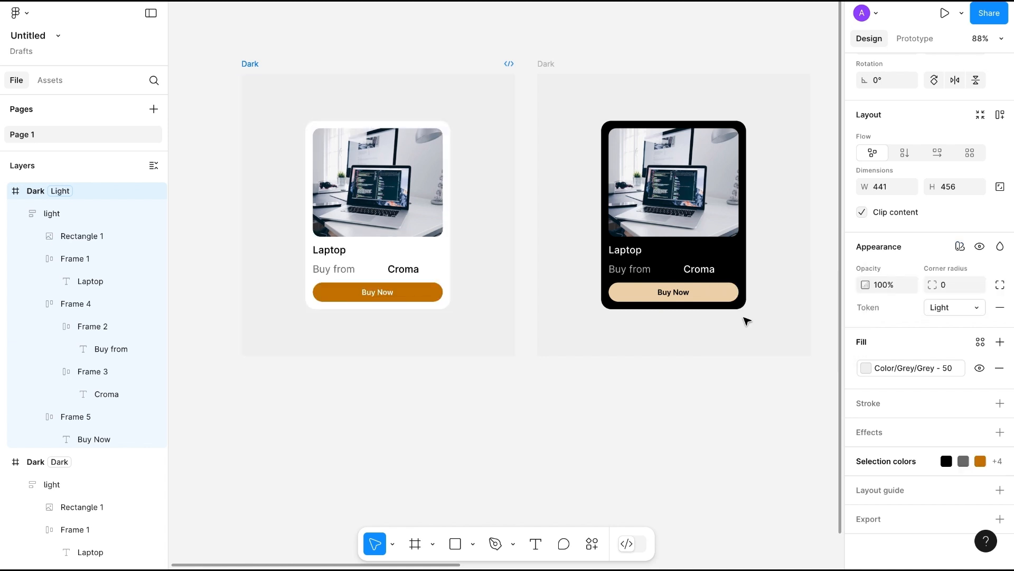
# - Rename the duplicated frame that uses the Light mode as "Light"
pyautogui.doubleClick(251, 64)
pyautogui.write('Light')
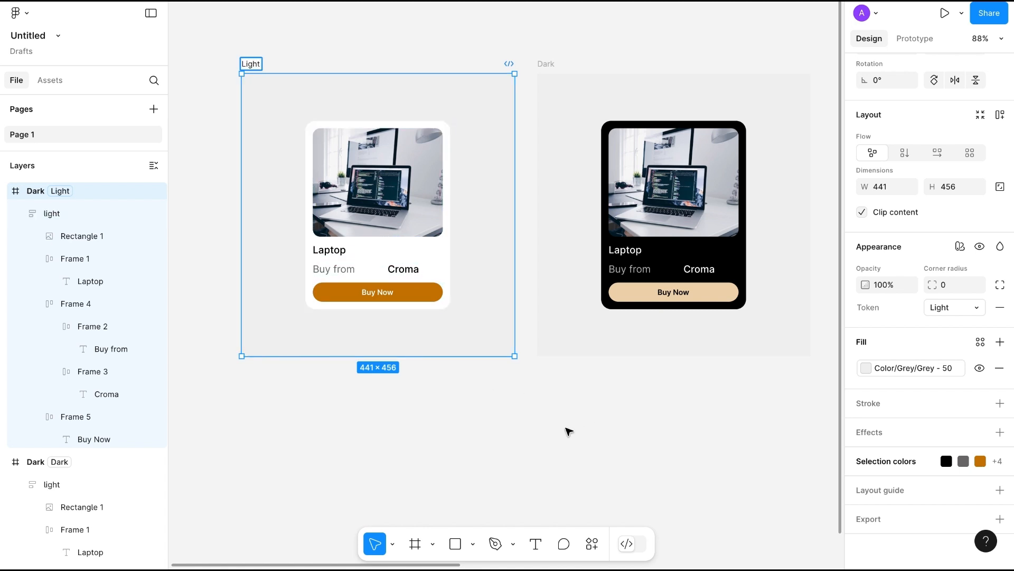
pyautogui.click(567, 434)
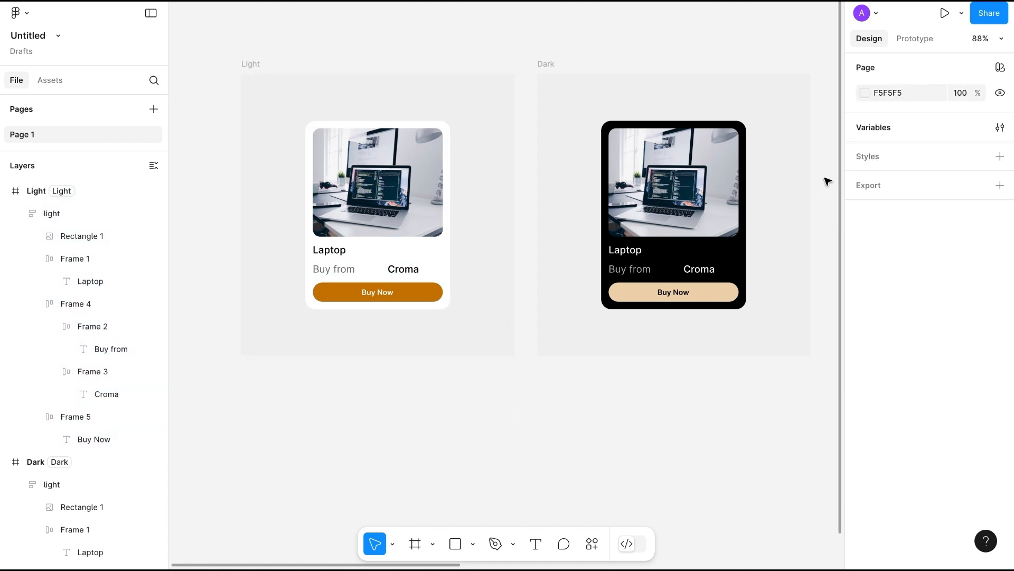
# - Darken the page background color to D5D5D5
pyautogui.click(865, 93)
pyautogui.moveTo(686, 126); pyautogui.dragTo(688, 145)
pyautogui.click(832, 95)
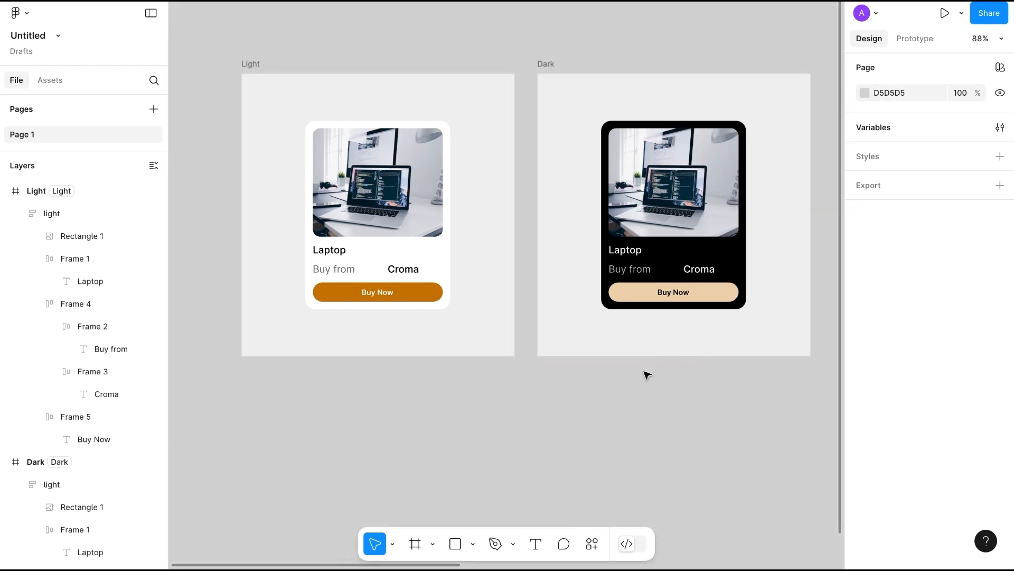
# - Delete the card in the Light frame and move the Dark frame's card into its place at X 103, Y 76
pyautogui.click(404, 246)
pyautogui.press('Delete')
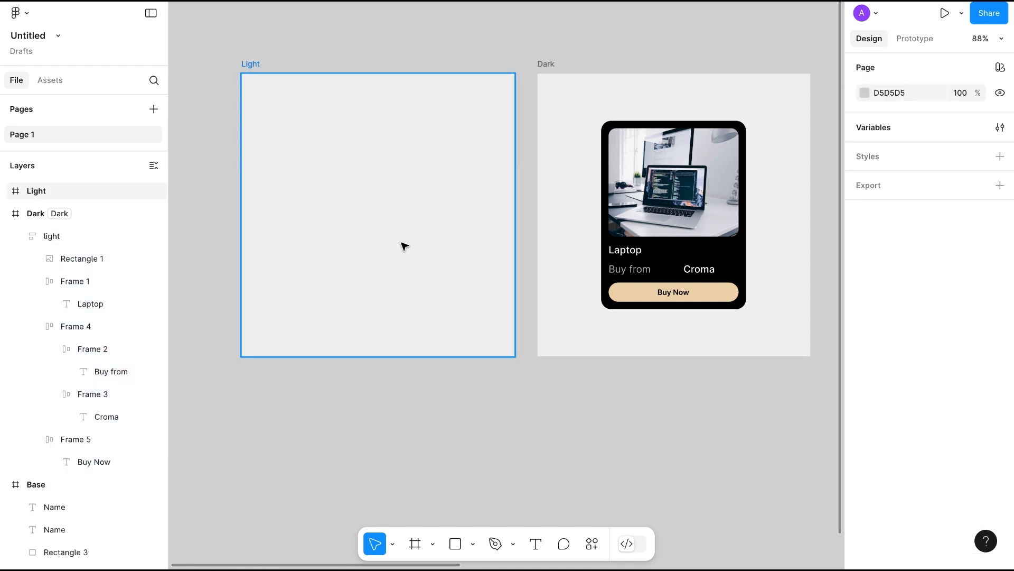
pyautogui.click(680, 214)
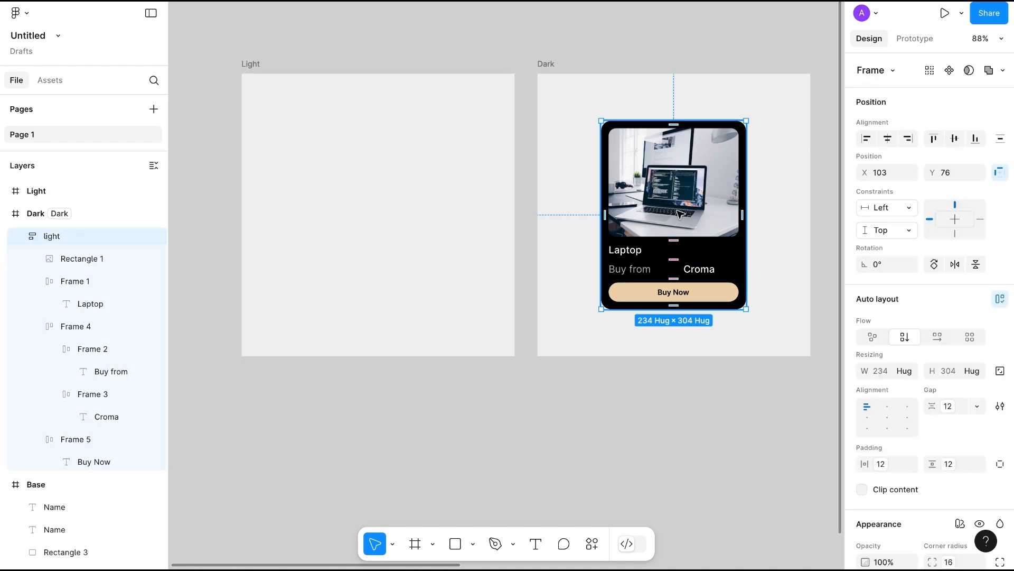
pyautogui.moveTo(680, 214); pyautogui.dragTo(383, 209)
pyautogui.moveTo(571, 206); pyautogui.dragTo(383, 217)
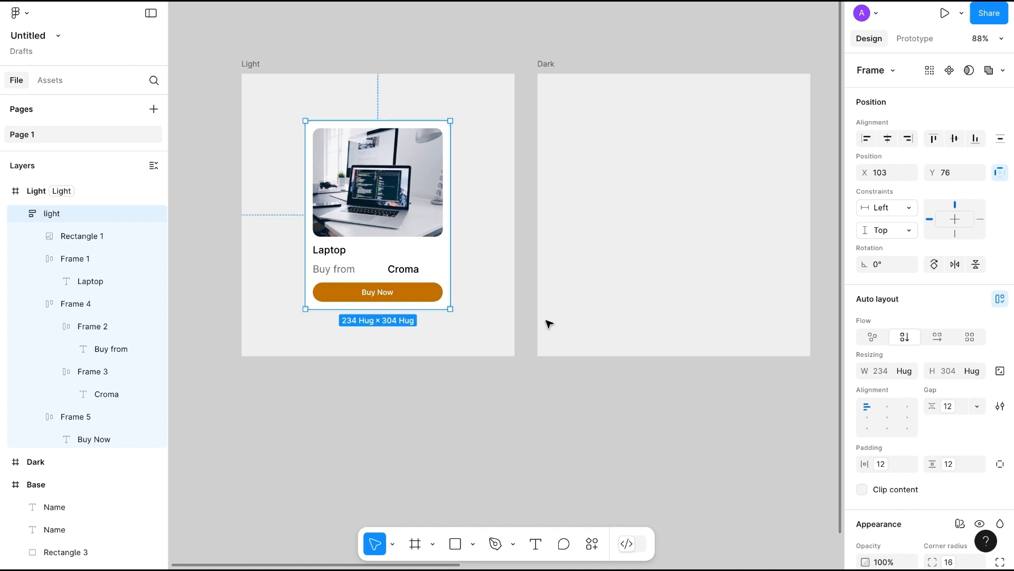
# - Copy the laptop card from the Light frame into the centre of the empty Dark frame, at X 103, Y 76
pyautogui.hscroll(1, 605, 393)
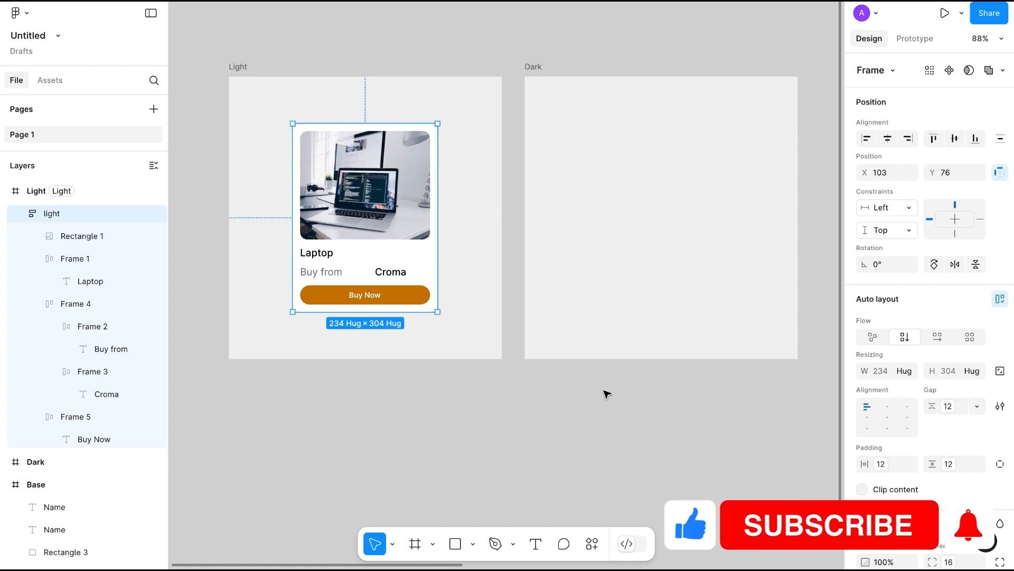
pyautogui.hscroll(2, 605, 392)
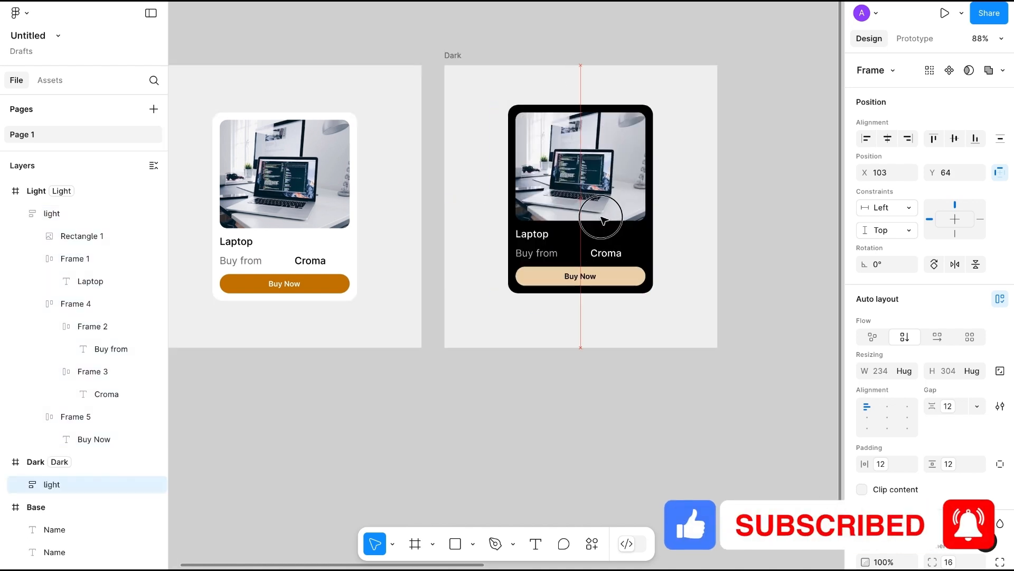
pyautogui.moveTo(599, 216); pyautogui.dragTo(599, 231)
pyautogui.hscroll(-2, 607, 416)
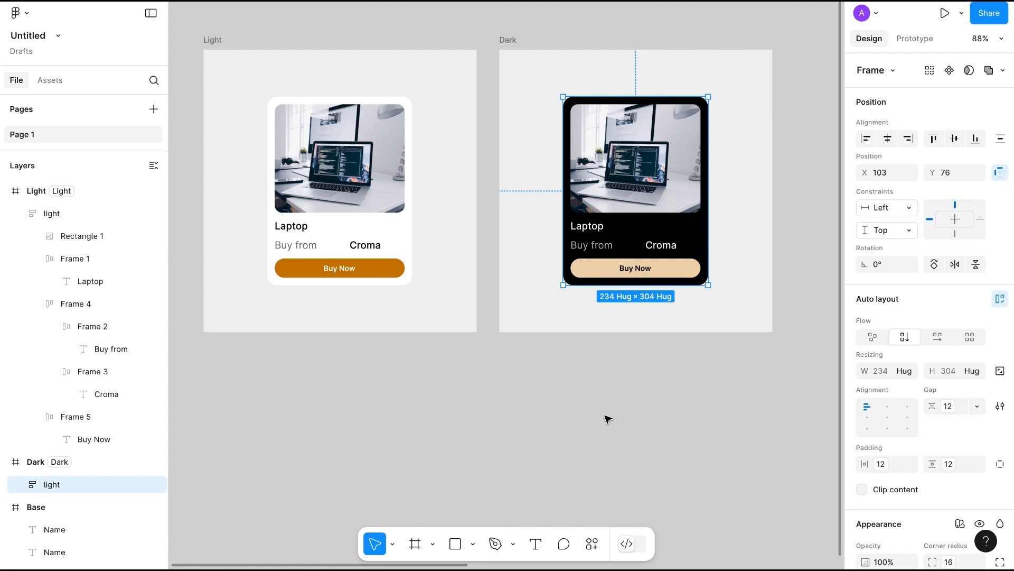
# - Examine the Token collection's variables and the variable types offered for creating a new one
pyautogui.click(799, 344)
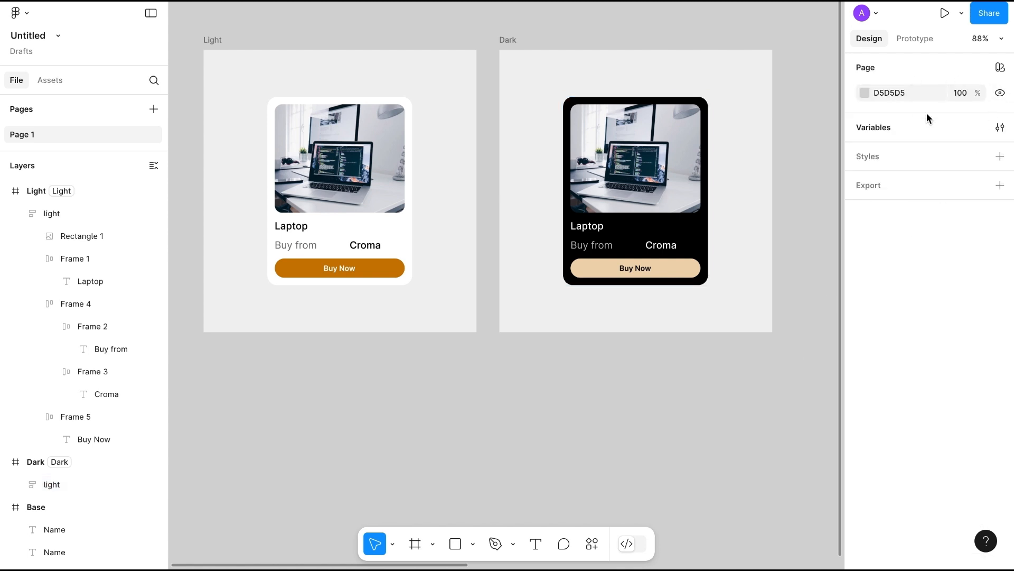
pyautogui.click(1000, 128)
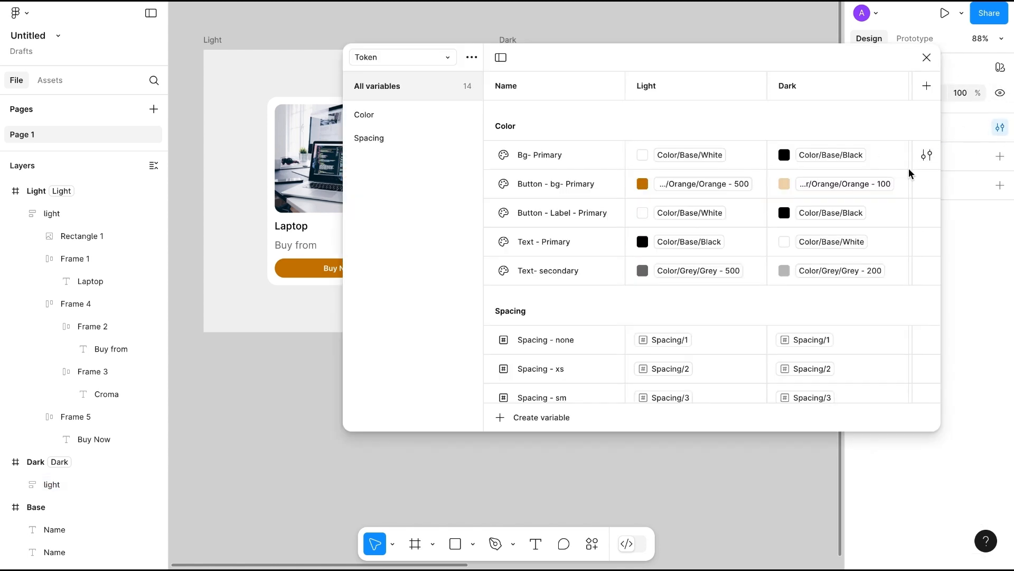
pyautogui.click(526, 419)
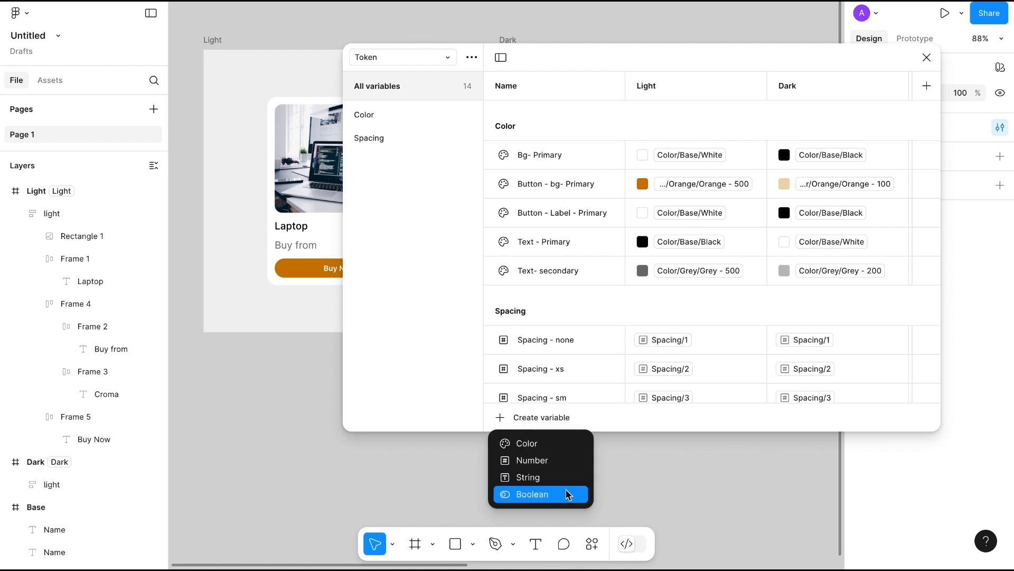
pyautogui.click(635, 485)
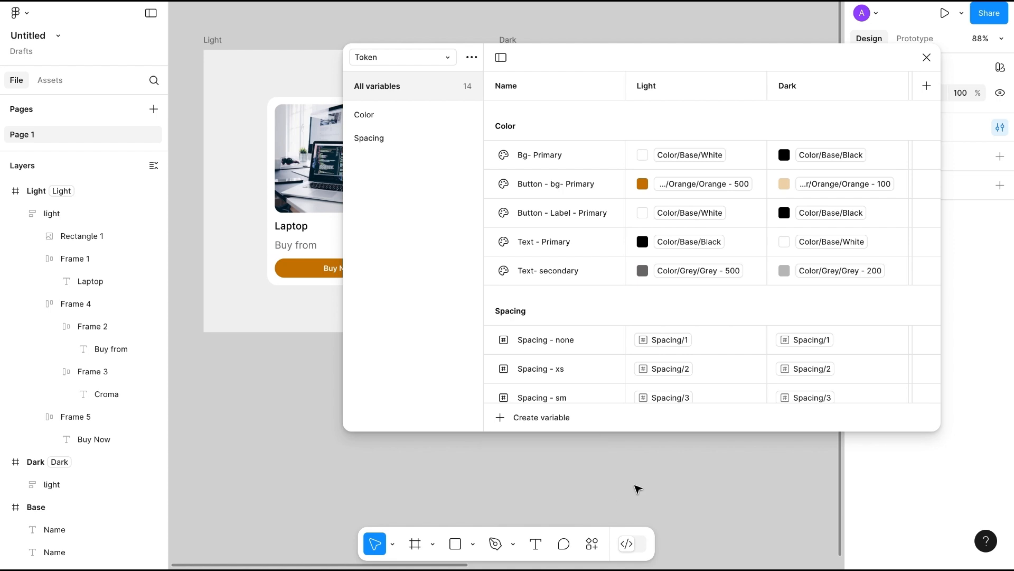
pyautogui.click(929, 59)
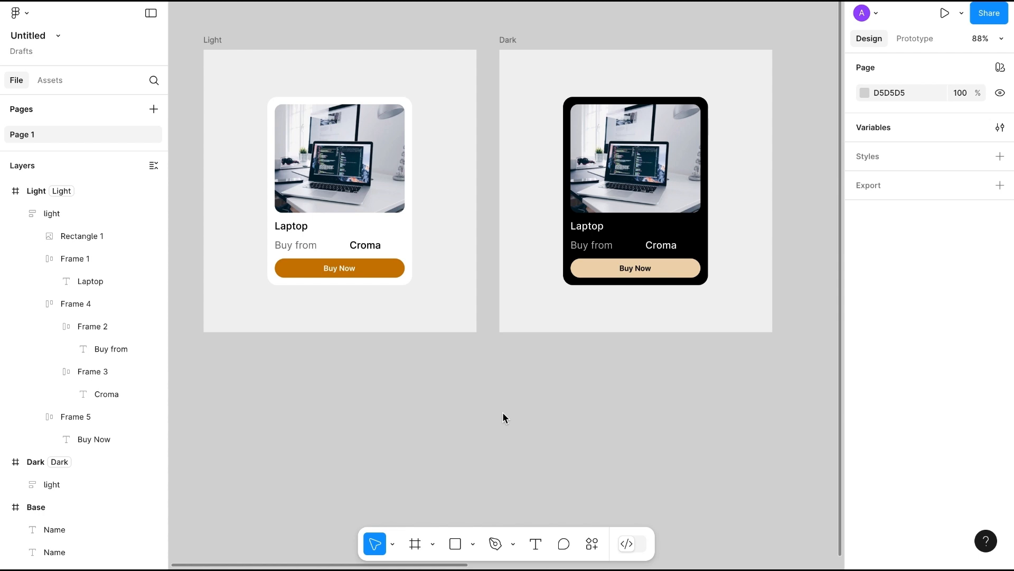
pyautogui.scroll(1, 488, 358)
pyautogui.hscroll(-1, 488, 358)
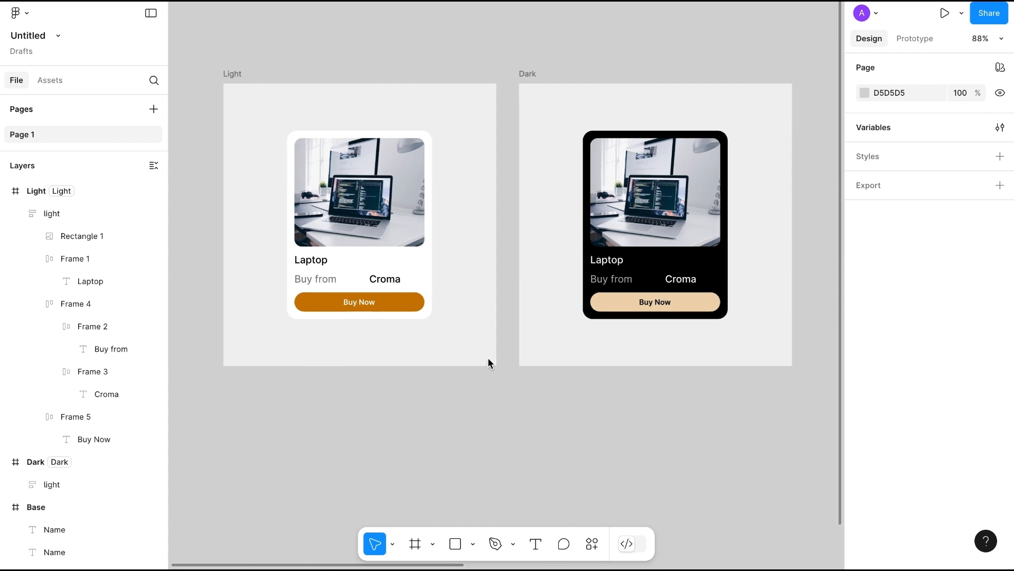